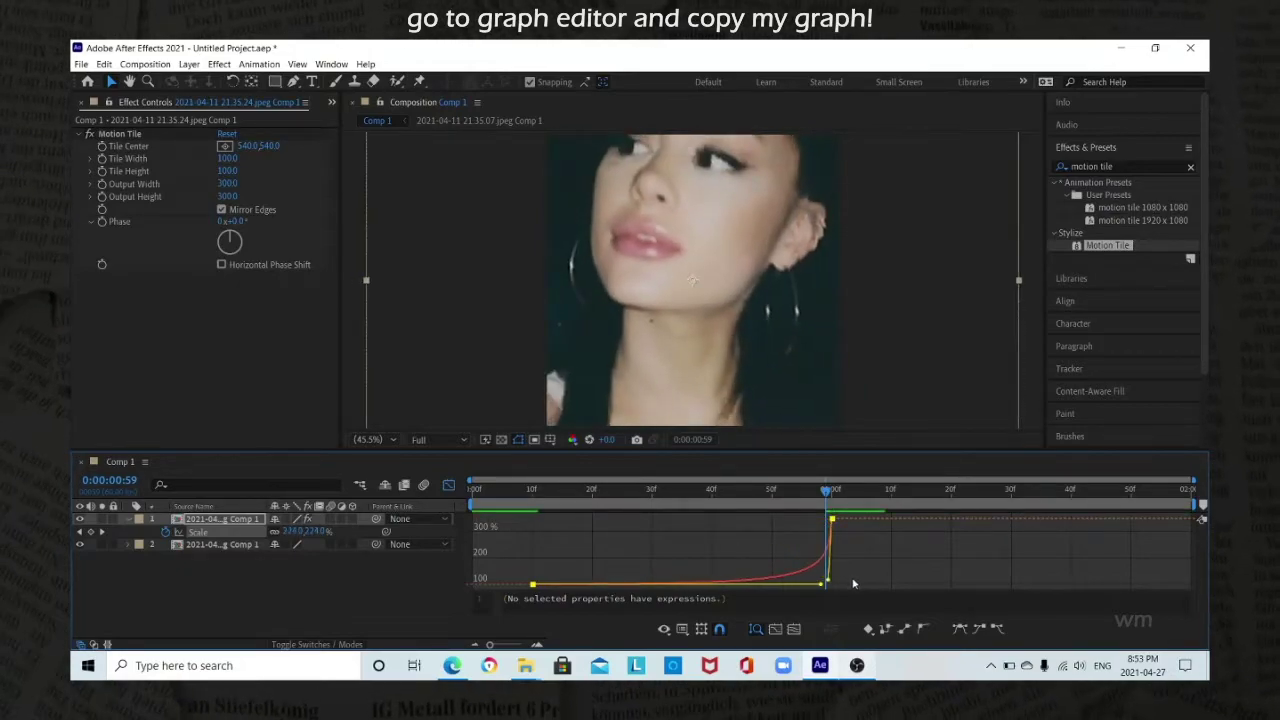
Copy the first clip's Motion Tile effect and paste it onto the second clip
click(449, 486)
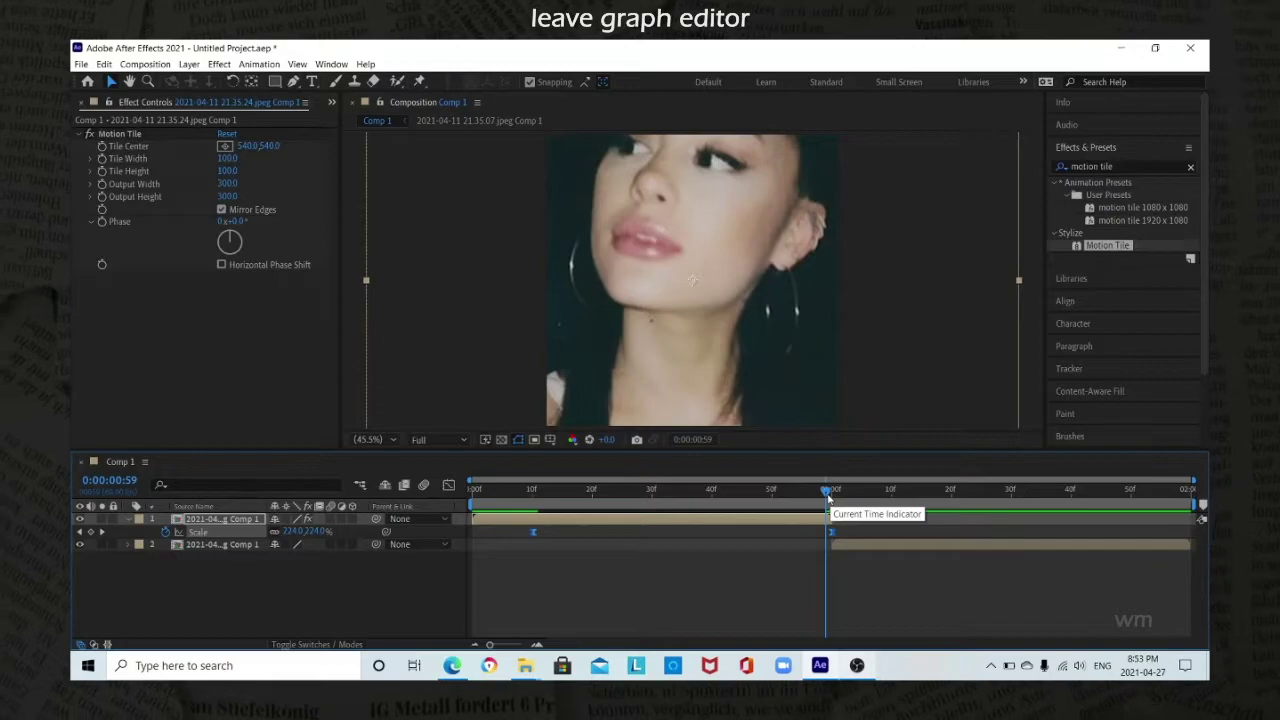
click(120, 136)
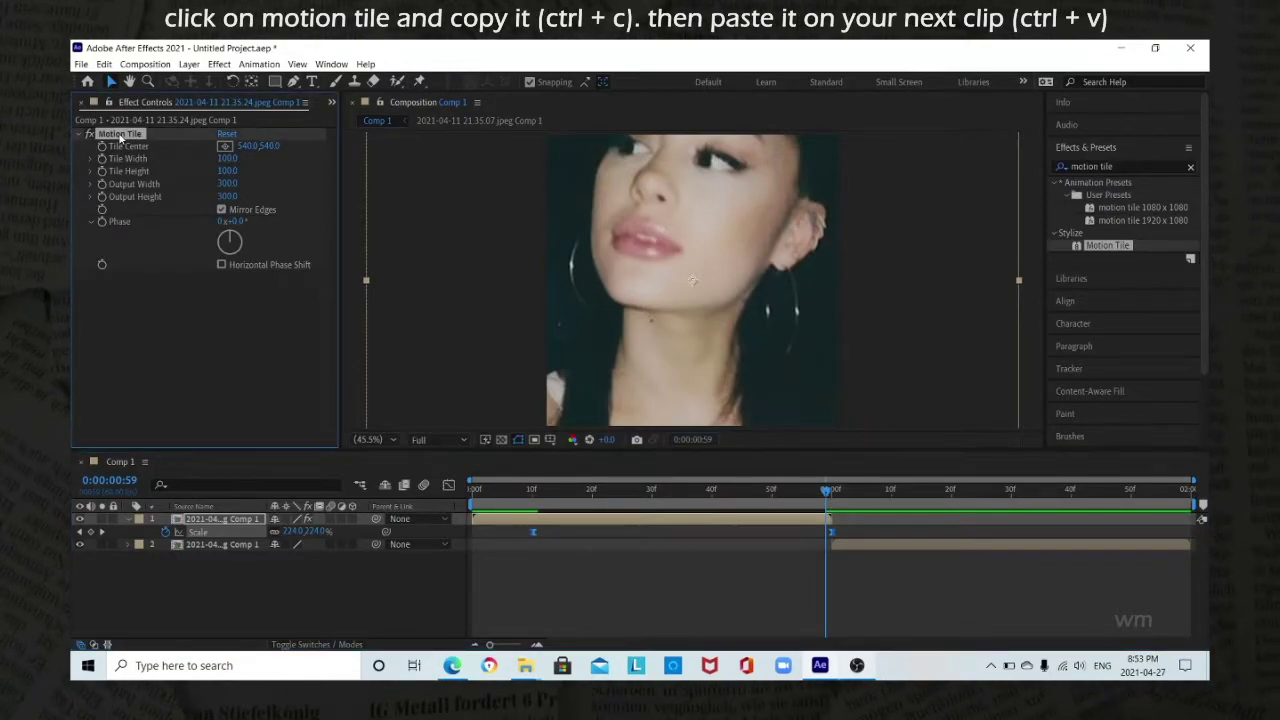
click(832, 490)
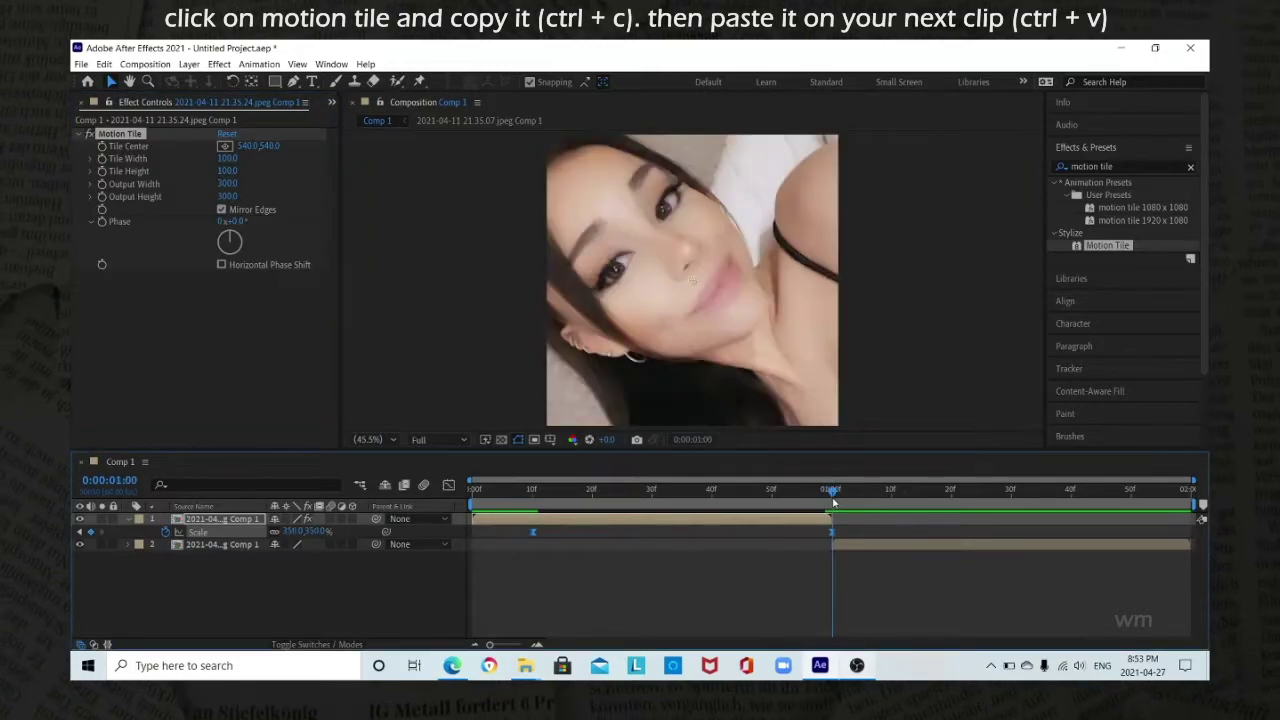
click(853, 545)
key(ctrl+v)
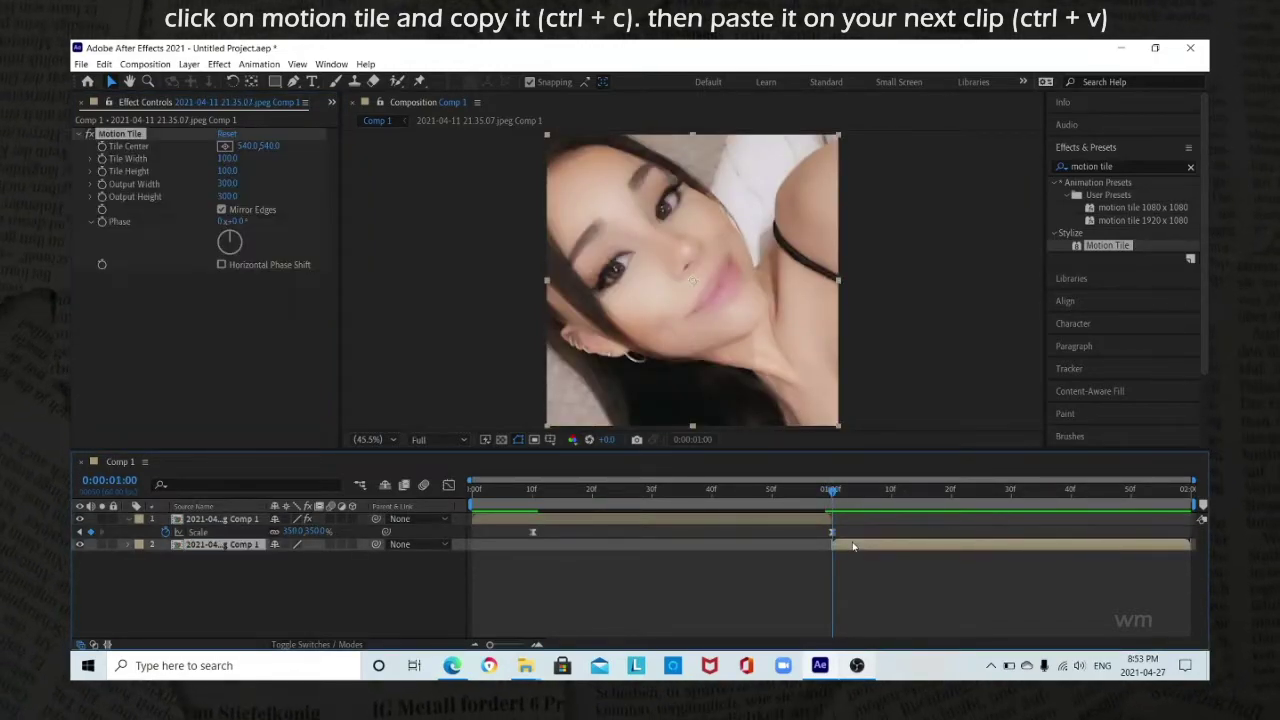
Set a starting Scale keyframe of 10% on the second clip
key(s)
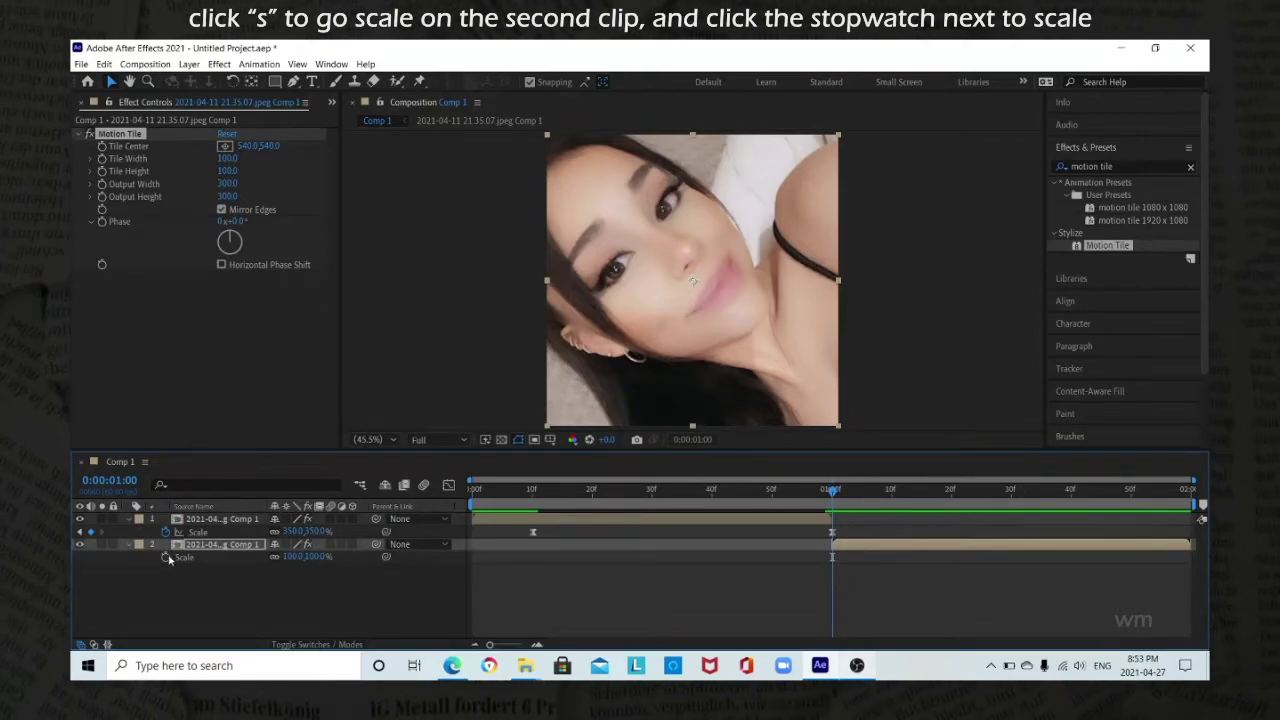
click(295, 554)
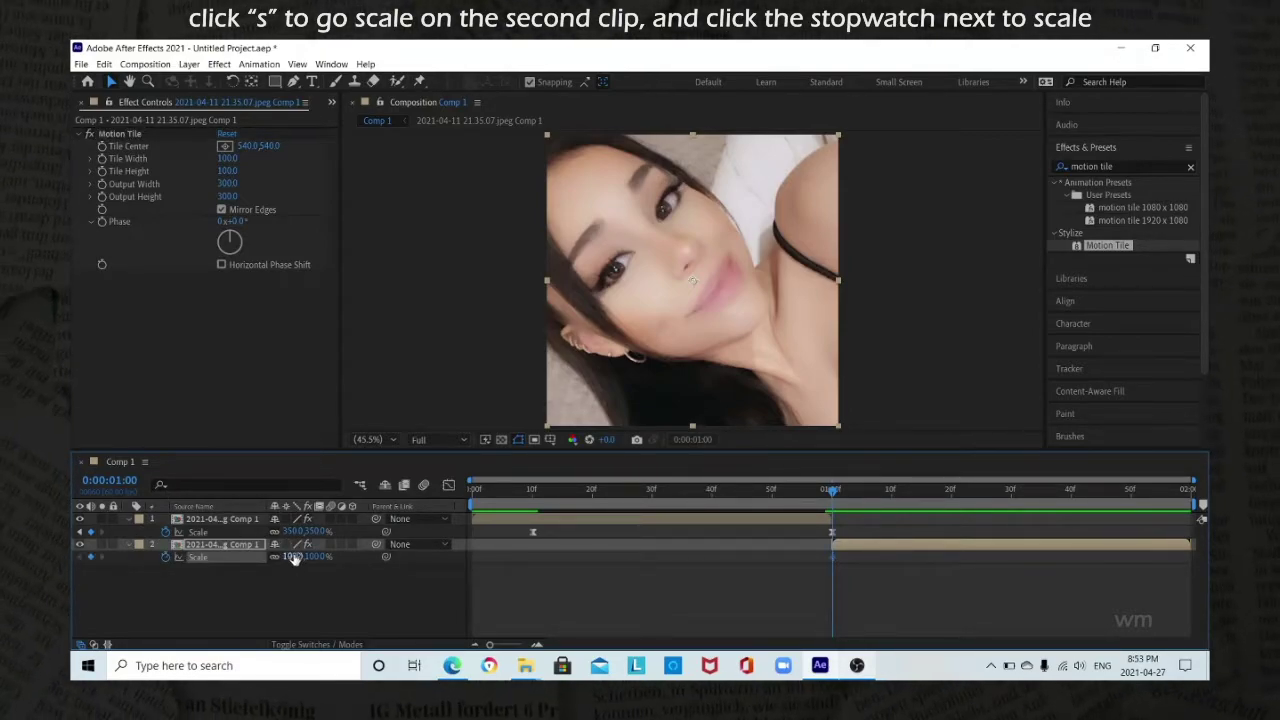
text(10)
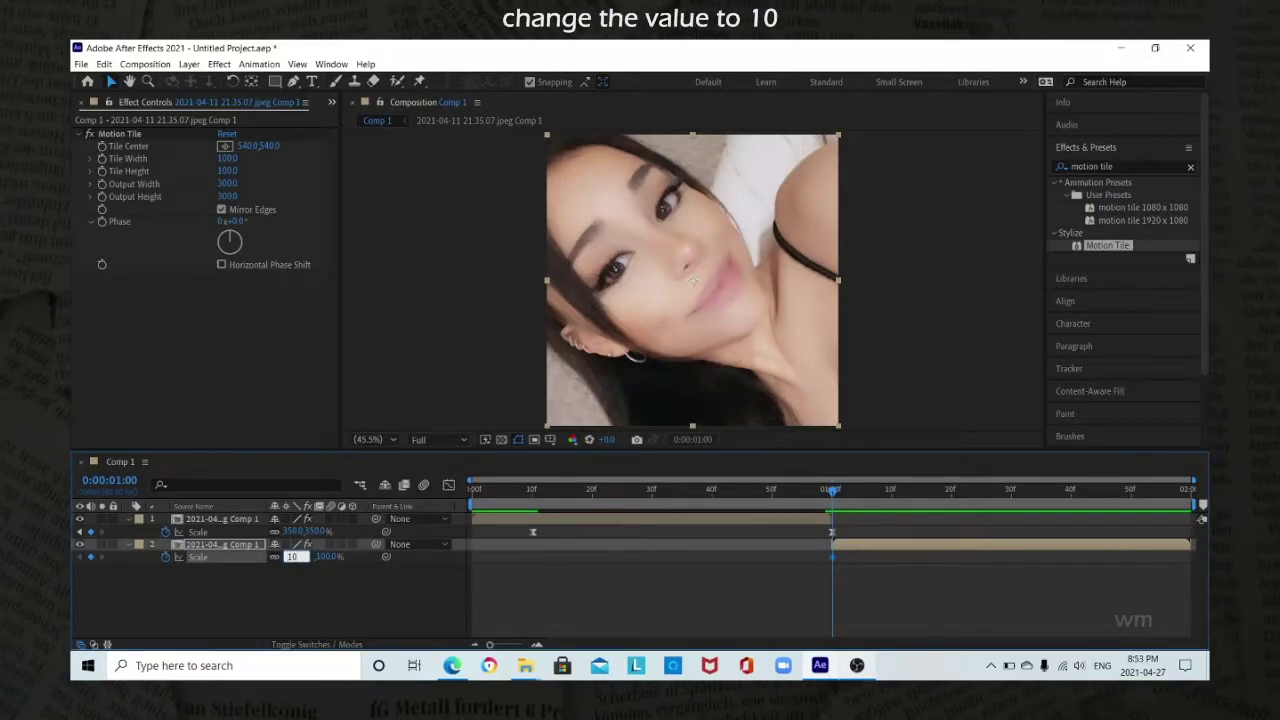
key(Return)
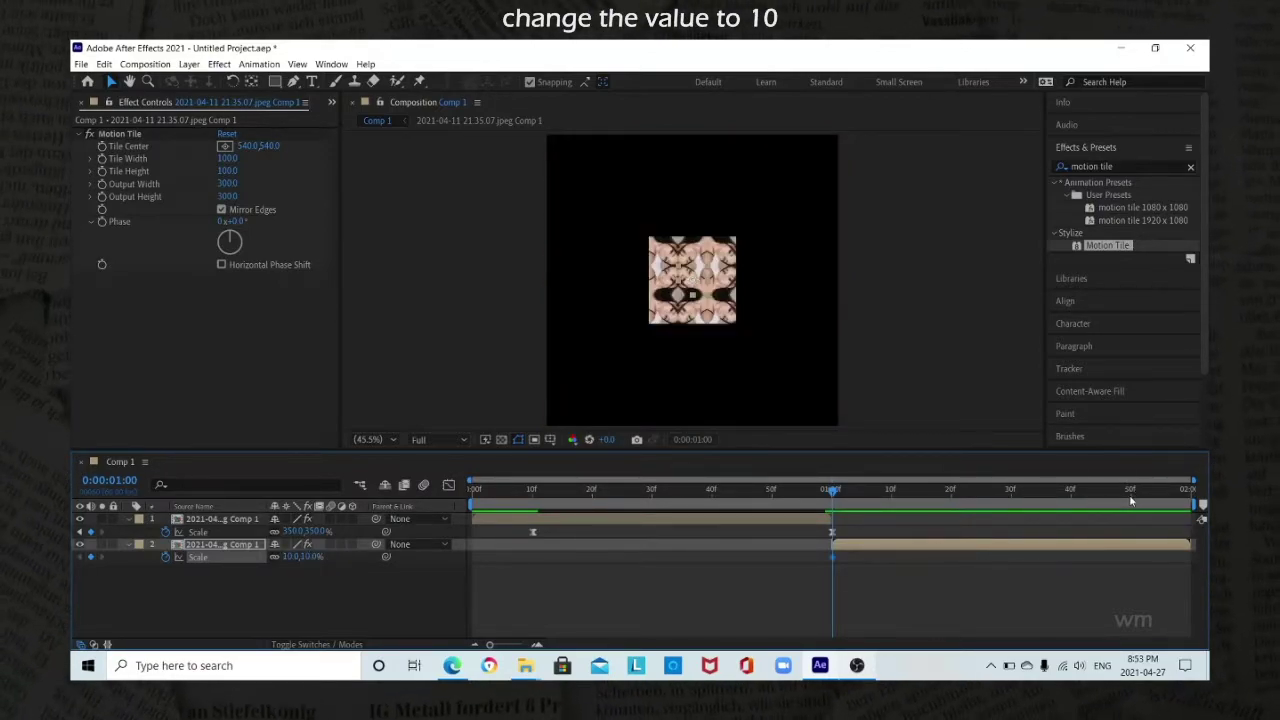
Add a 100% Scale keyframe one frame before the clip's end and select both keyframes
click(1130, 500)
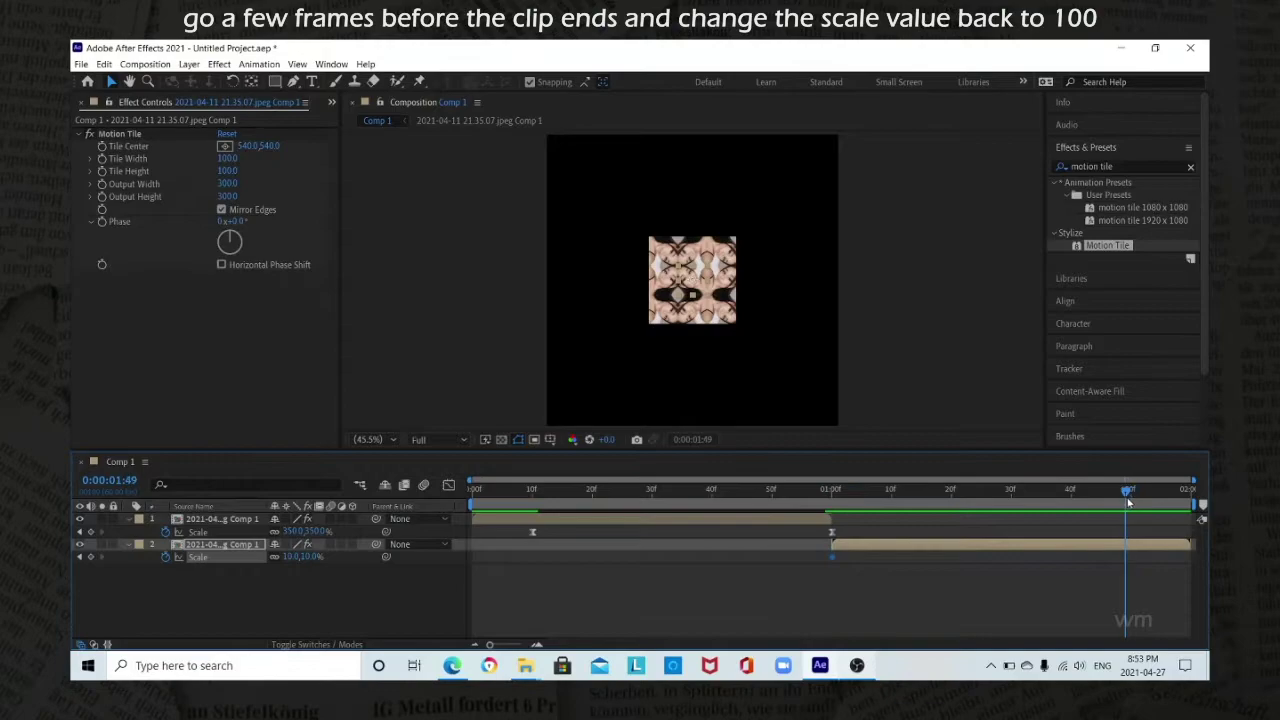
click(292, 556)
key(Return)
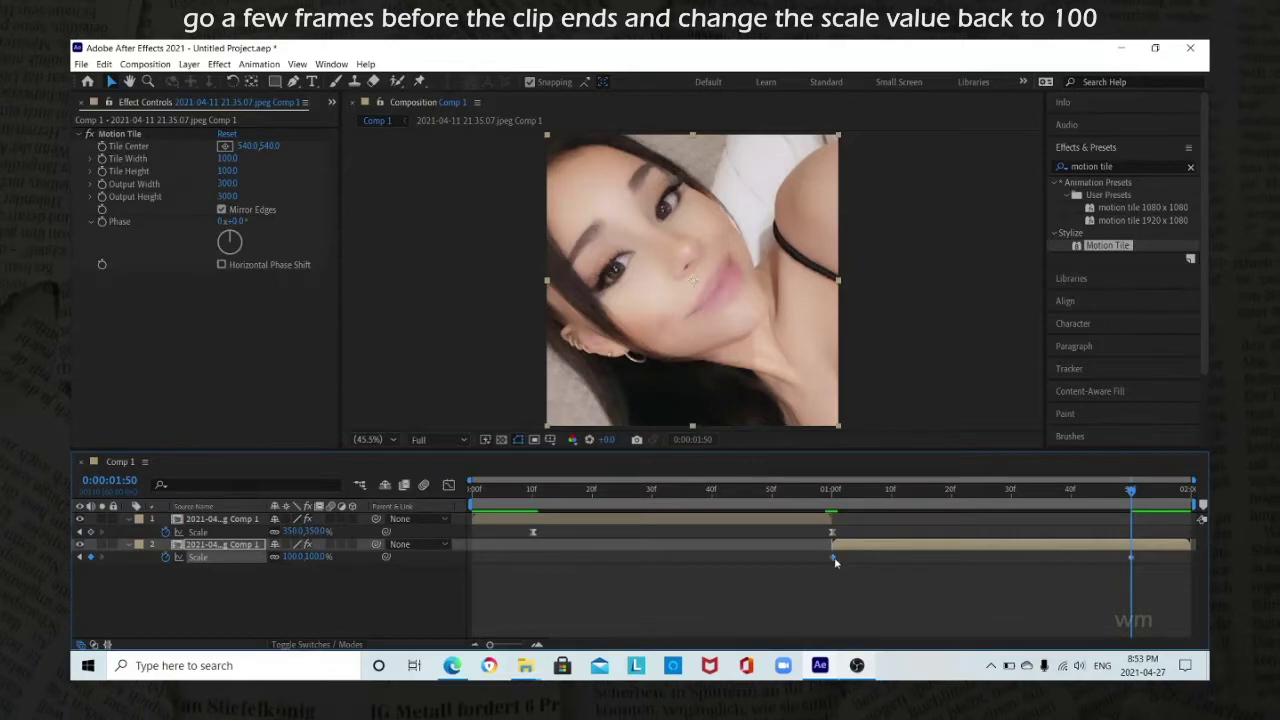
drag(831, 556, 826, 556)
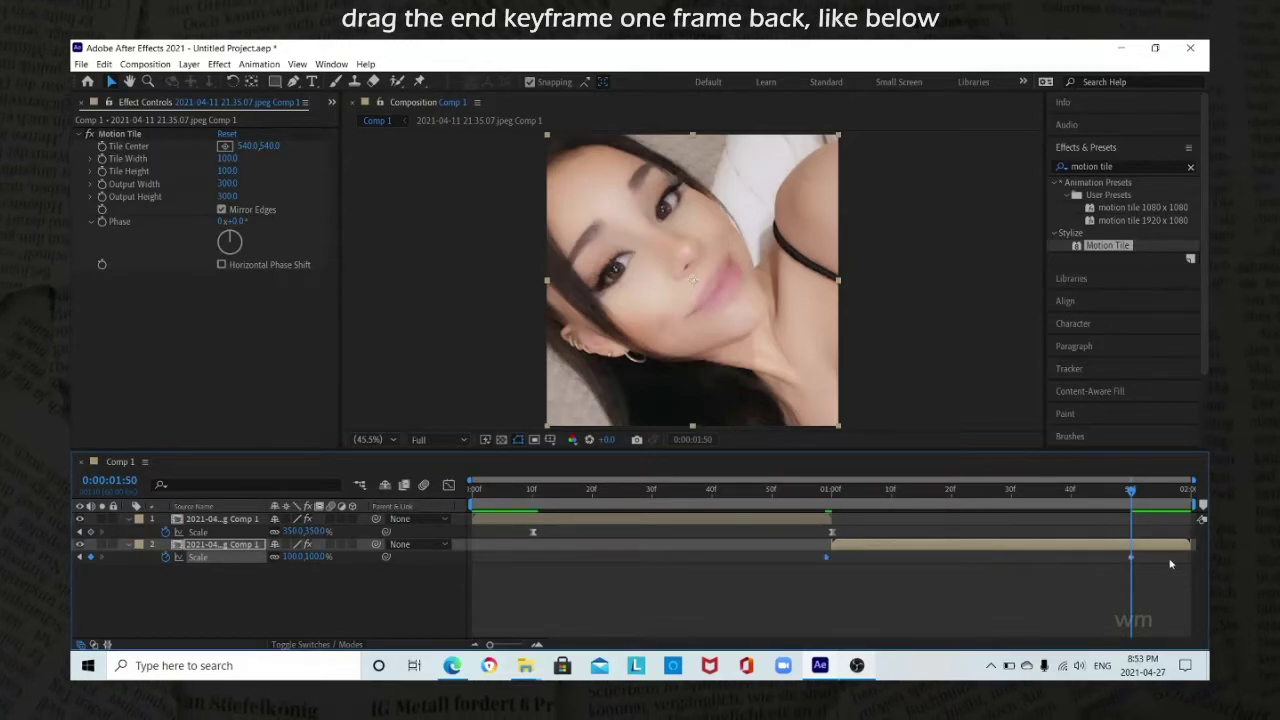
drag(1160, 555, 731, 572)
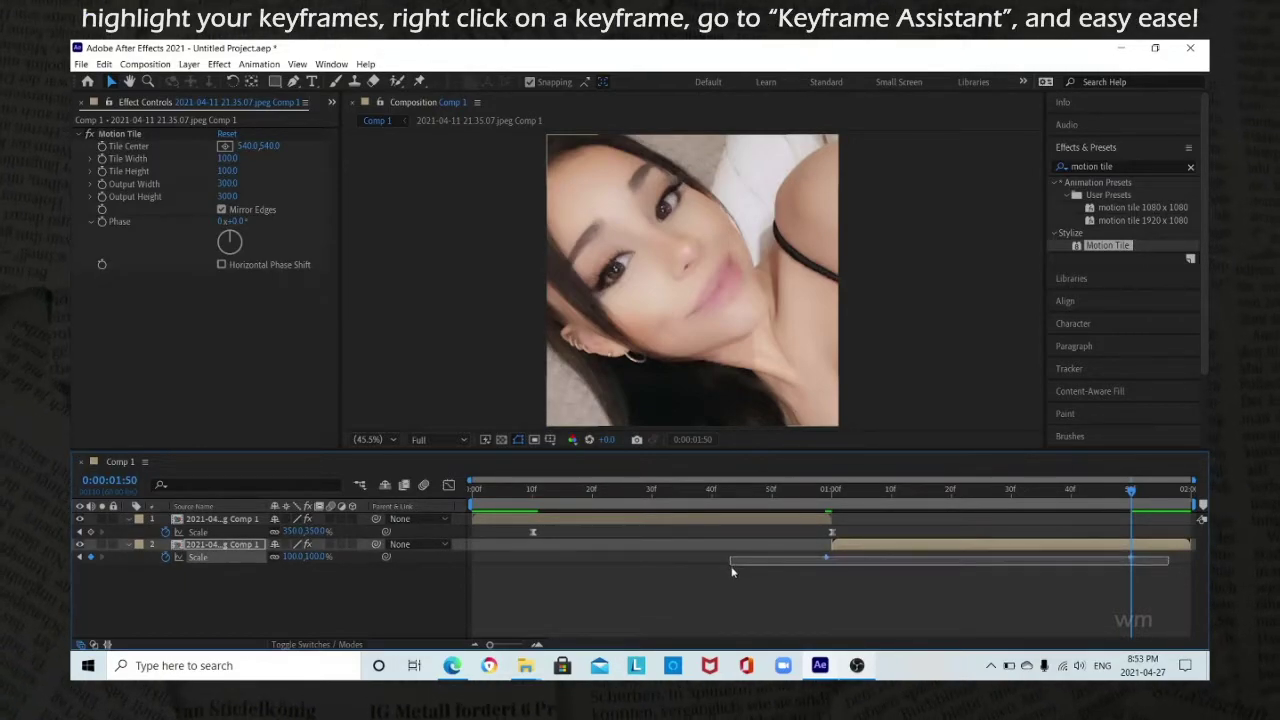
Apply Easy Ease to the second clip's Scale keyframes
right_click(827, 558)
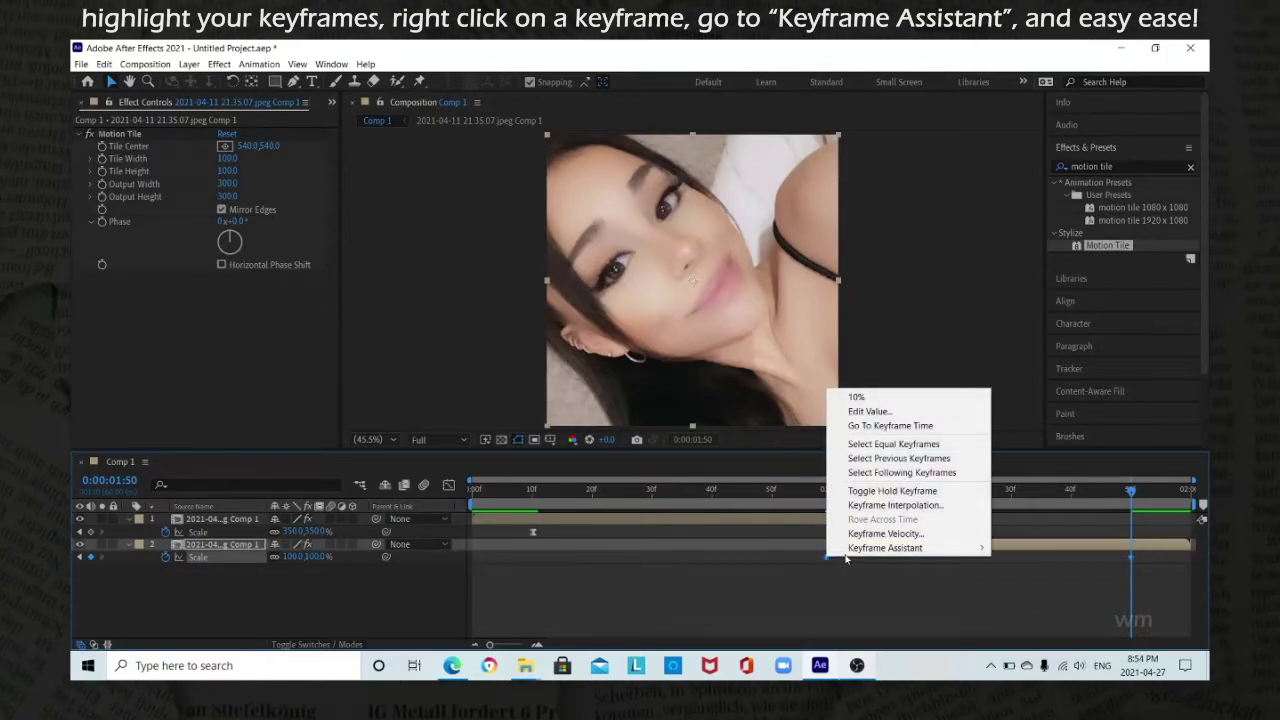
mouse_move(870, 548)
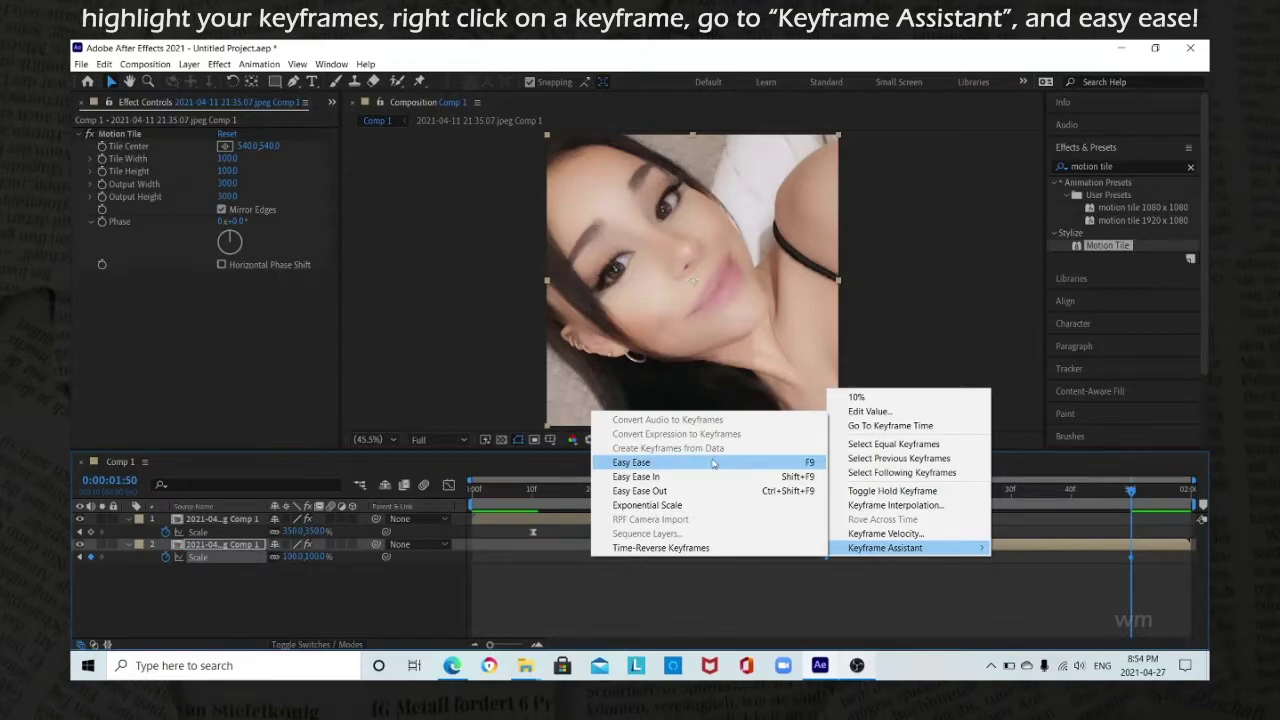
click(714, 463)
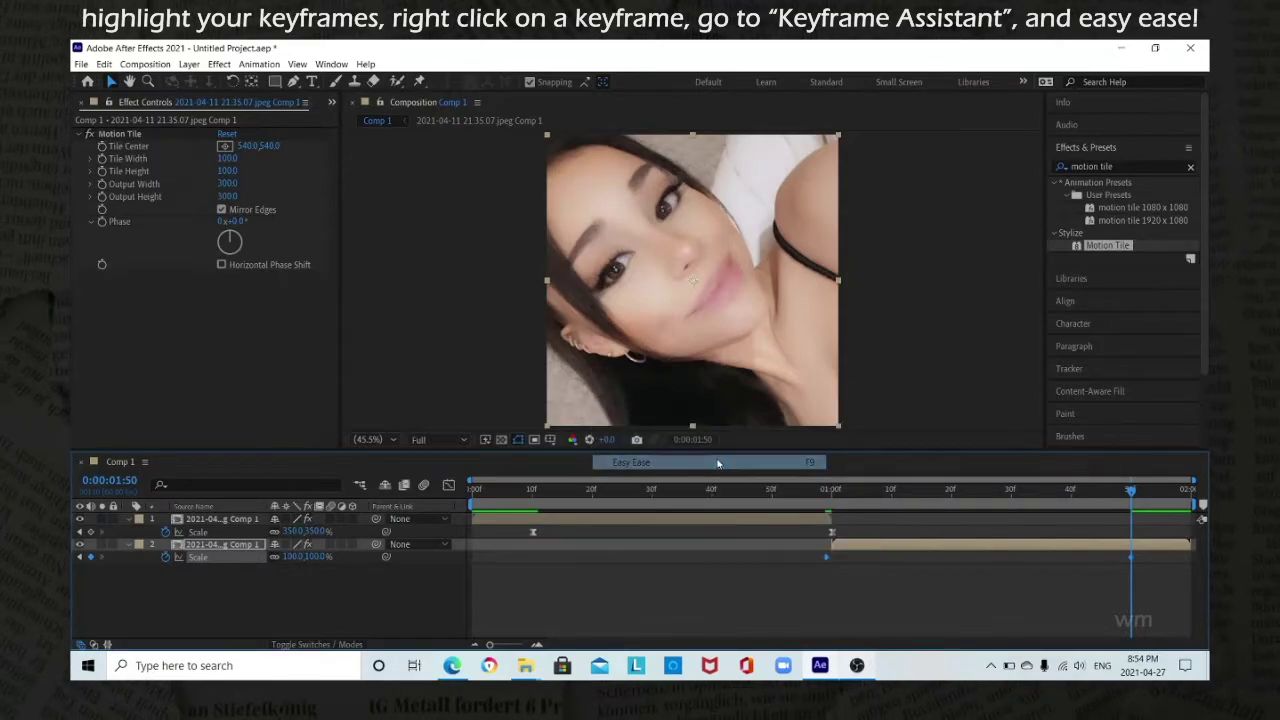
In the Graph Editor, drag the Bezier handles so scale shoots up right after 10%
click(449, 485)
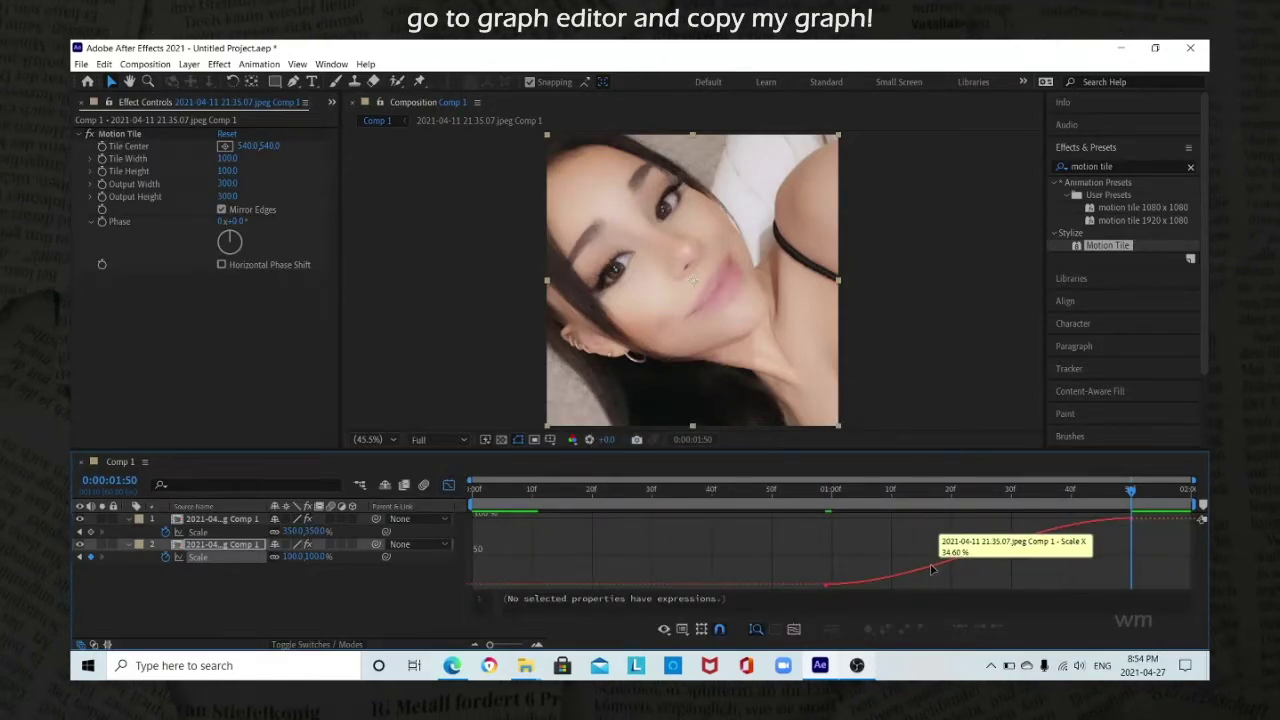
click(1040, 530)
drag(1030, 520, 869, 518)
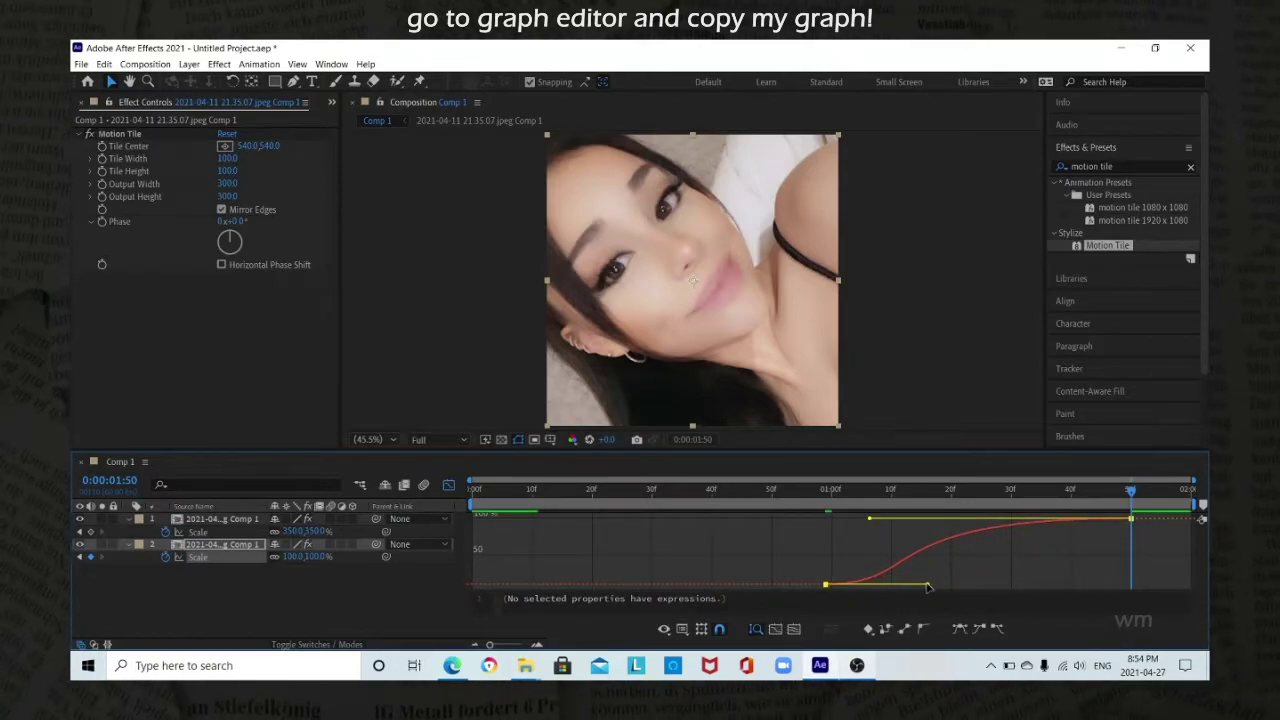
drag(928, 584, 829, 531)
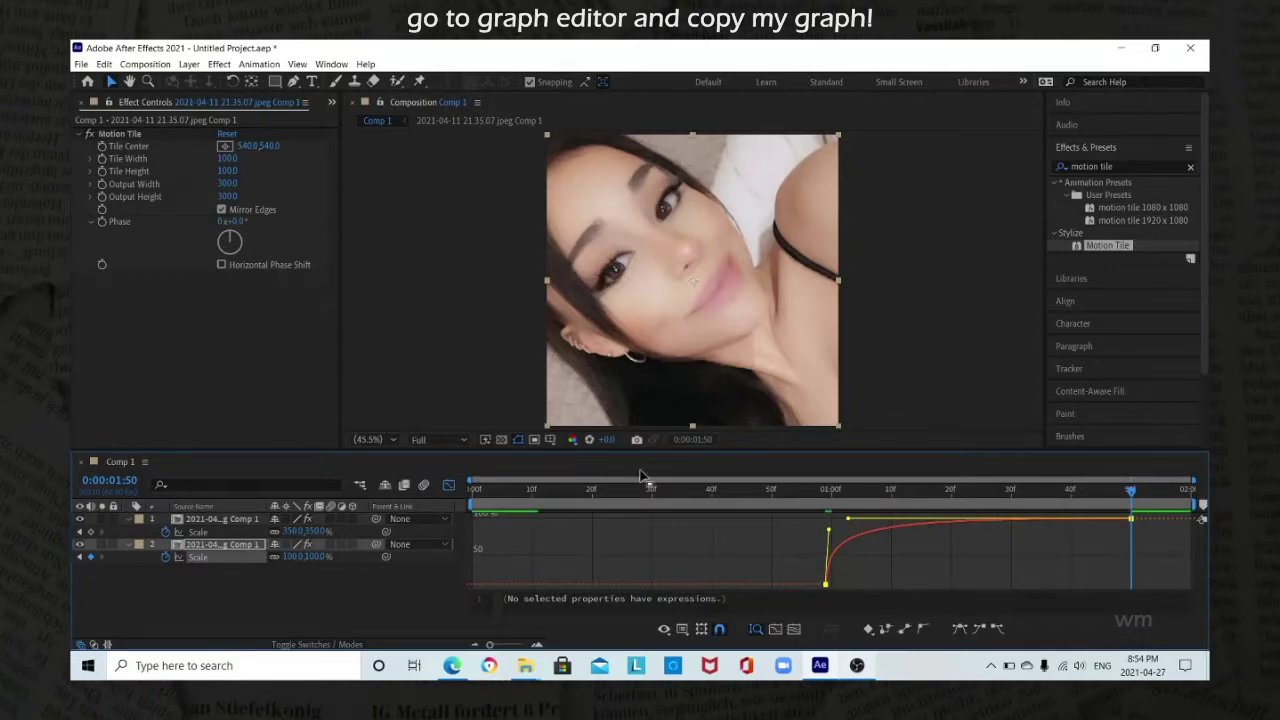
click(448, 485)
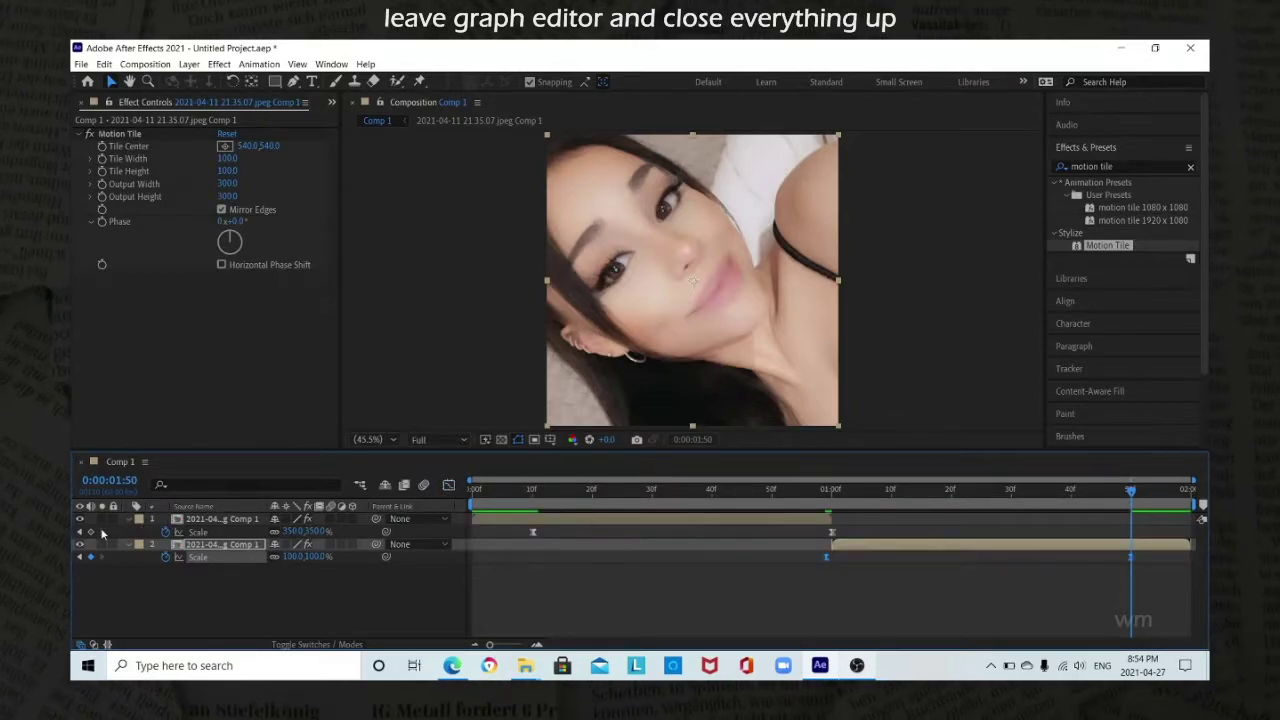
Collapse both layers, enable Motion Blur on both clips, and preview from the start
click(131, 543)
click(129, 520)
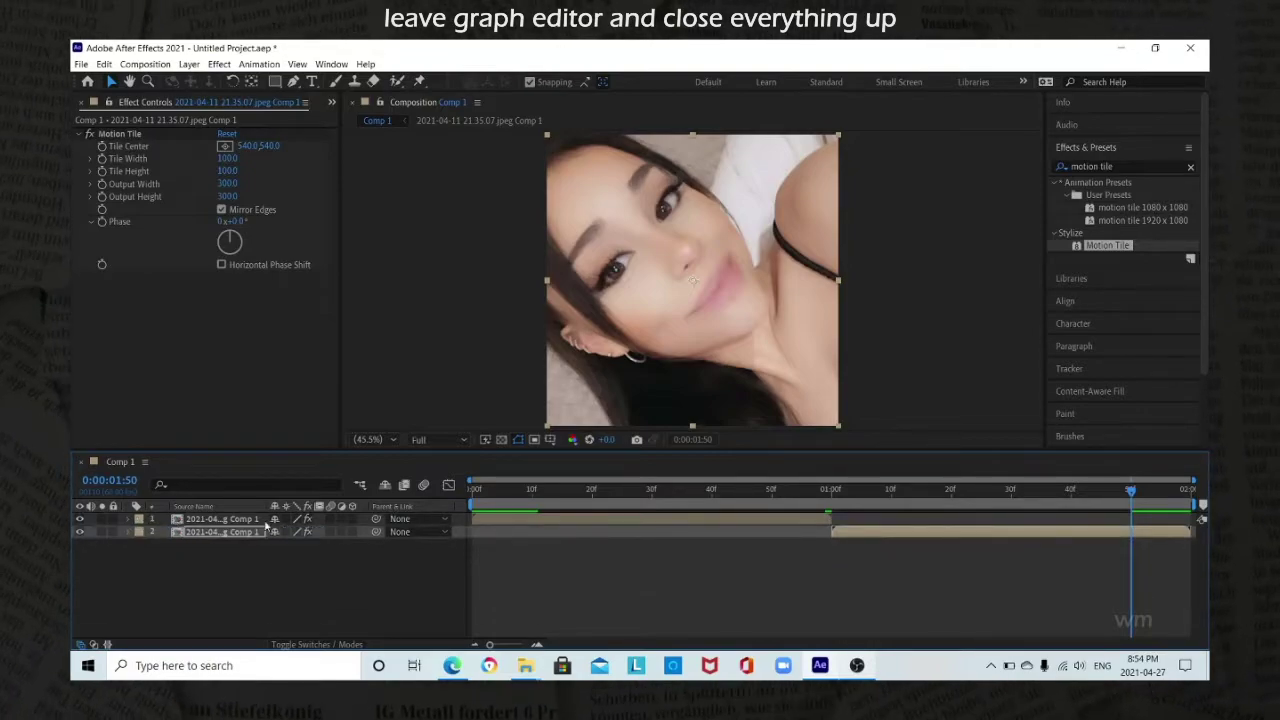
drag(331, 547, 227, 521)
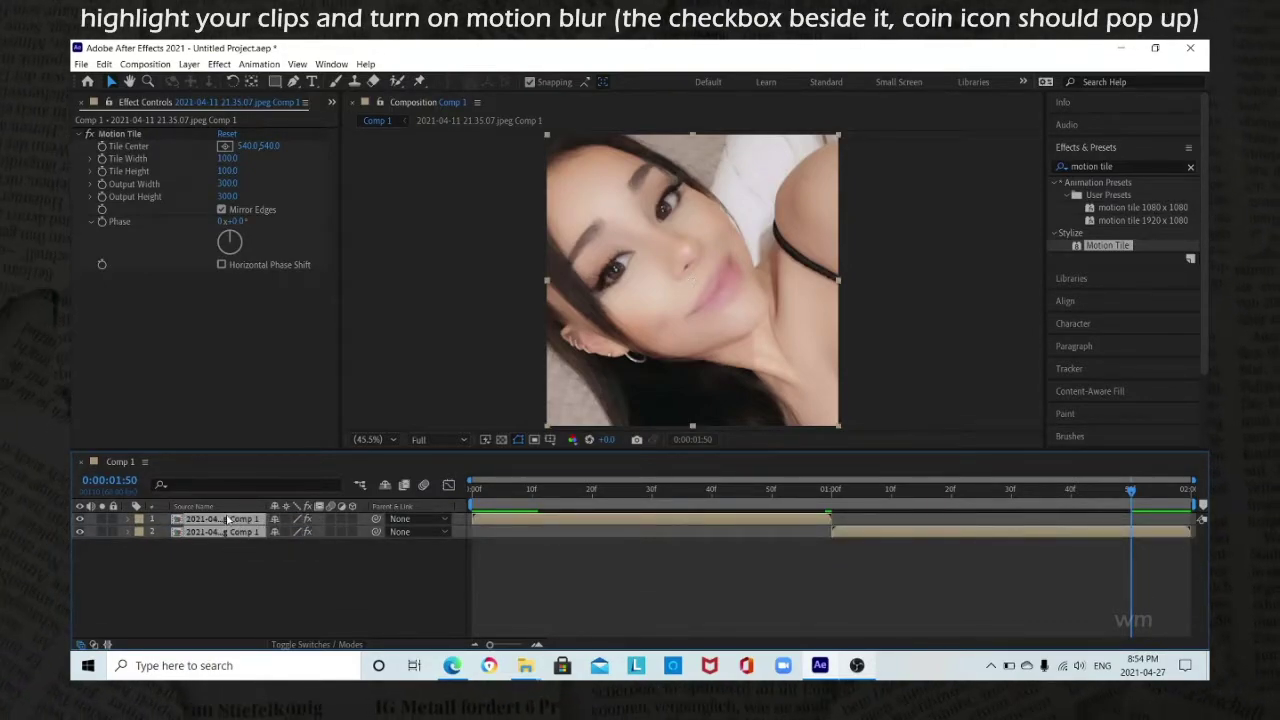
click(332, 519)
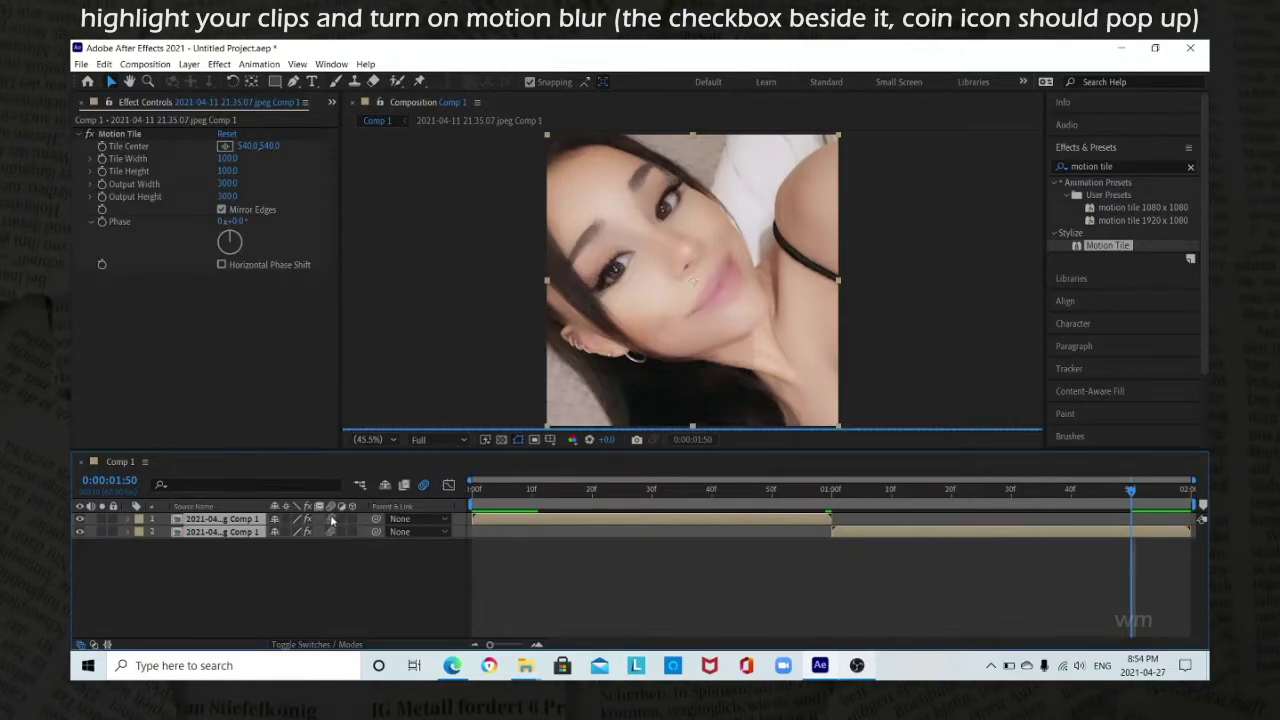
click(585, 590)
drag(497, 497, 476, 503)
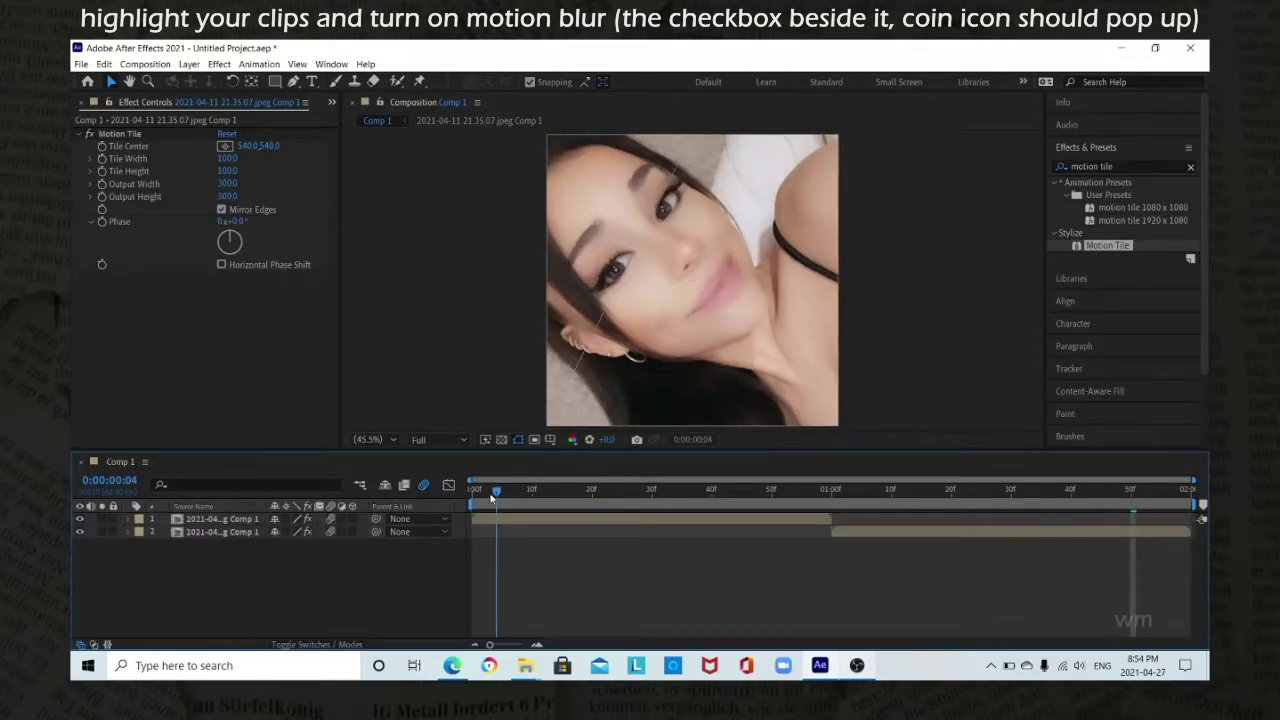
key(space)
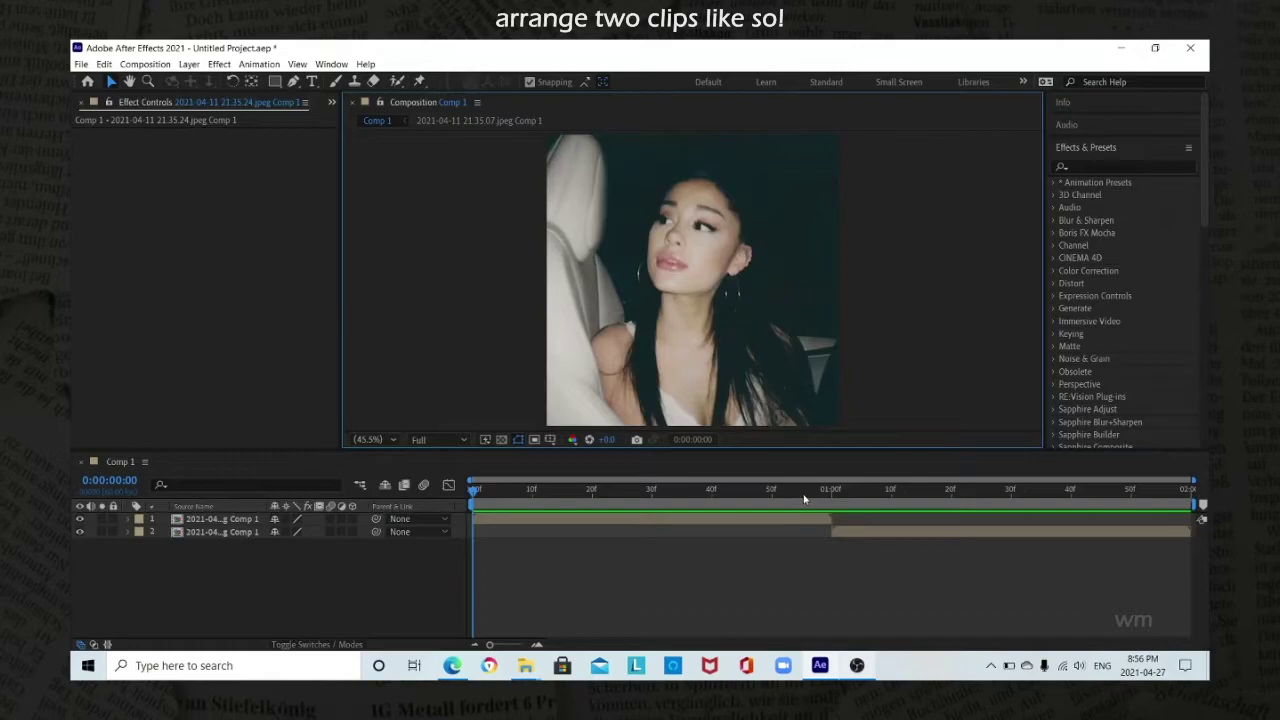
At 0:00:01:01, apply Motion Tile from the Effects search to the first clip
mouse_move(803, 498)
mouse_down()
mouse_move(838, 498)
mouse_move(472, 520)
mouse_up()
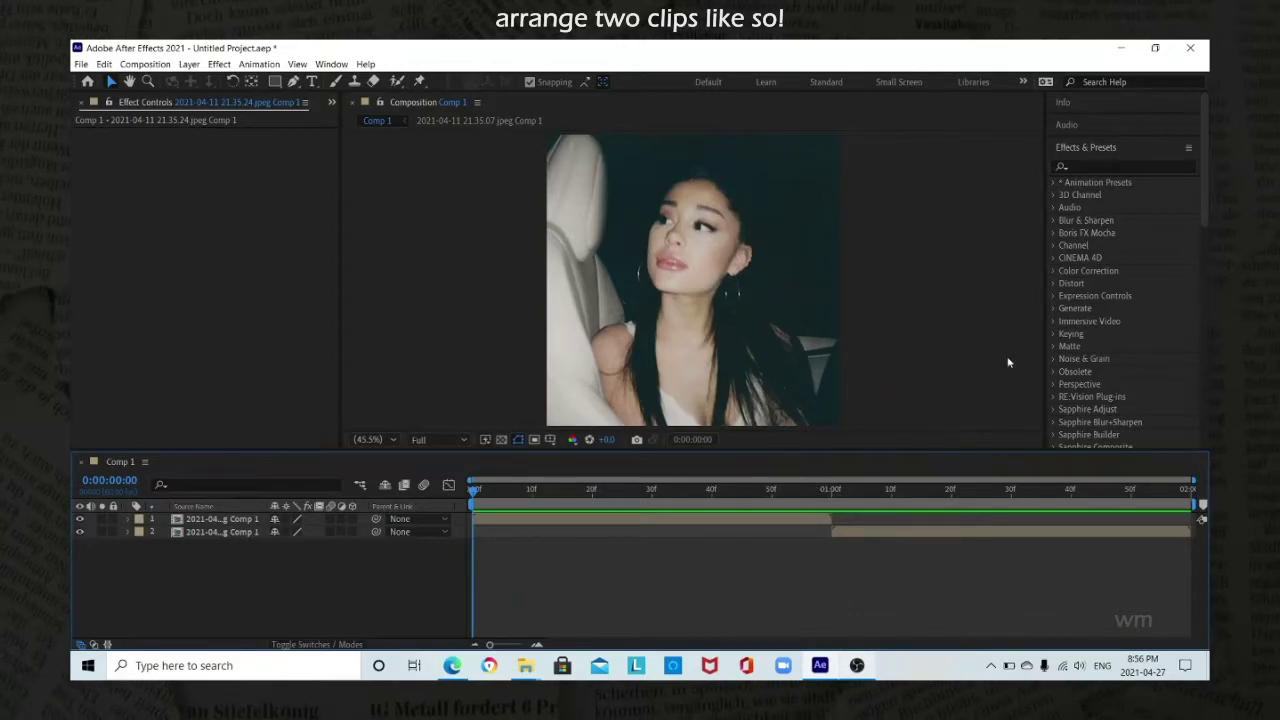
click(1106, 167)
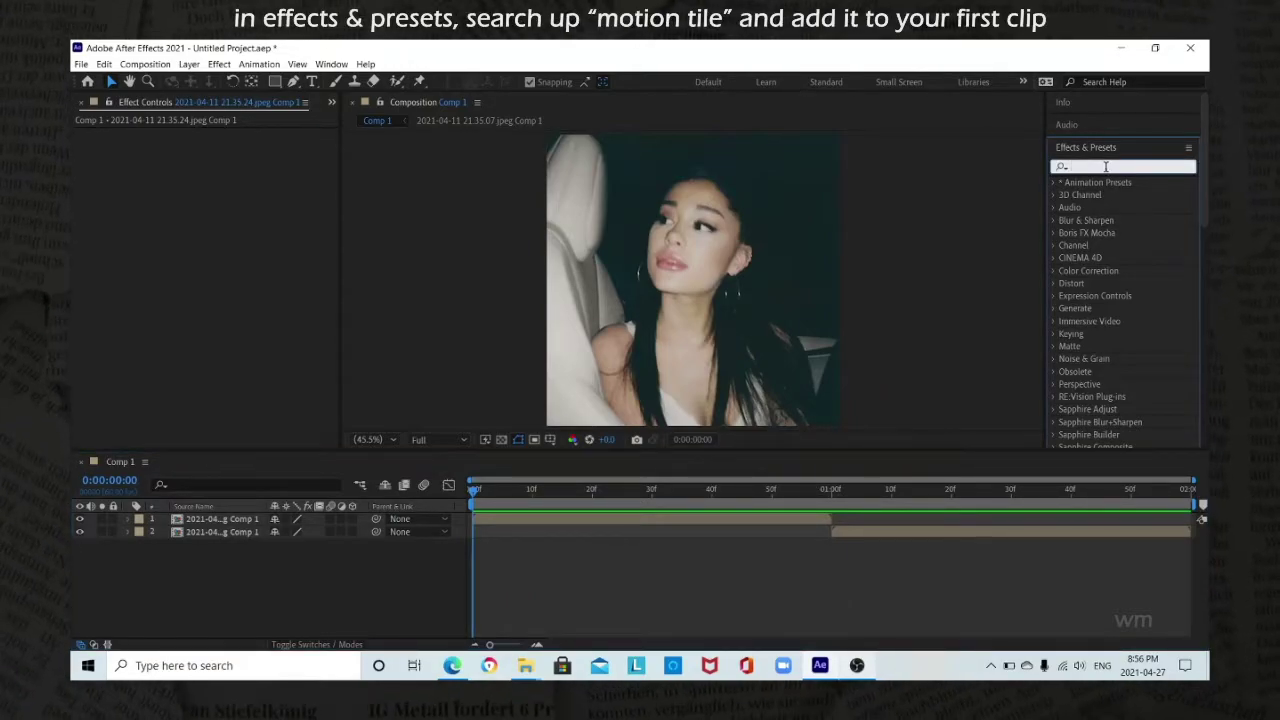
text(motion)
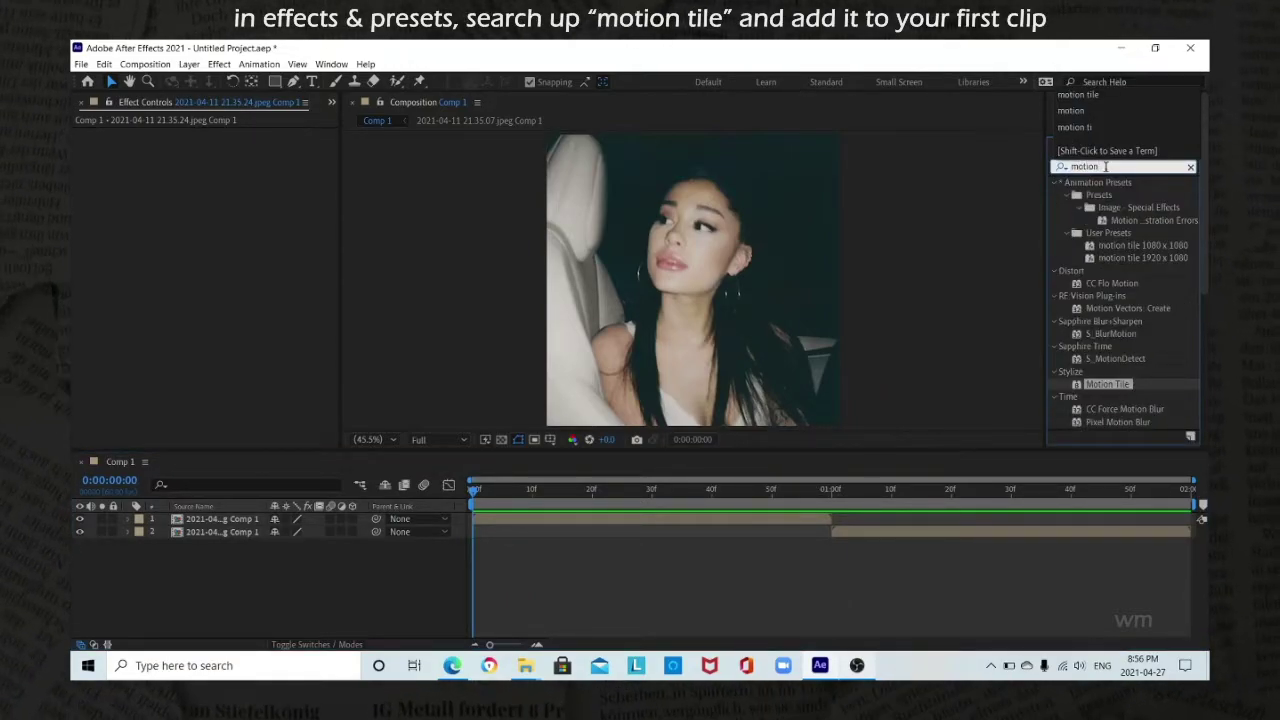
text( tile)
click(1108, 246)
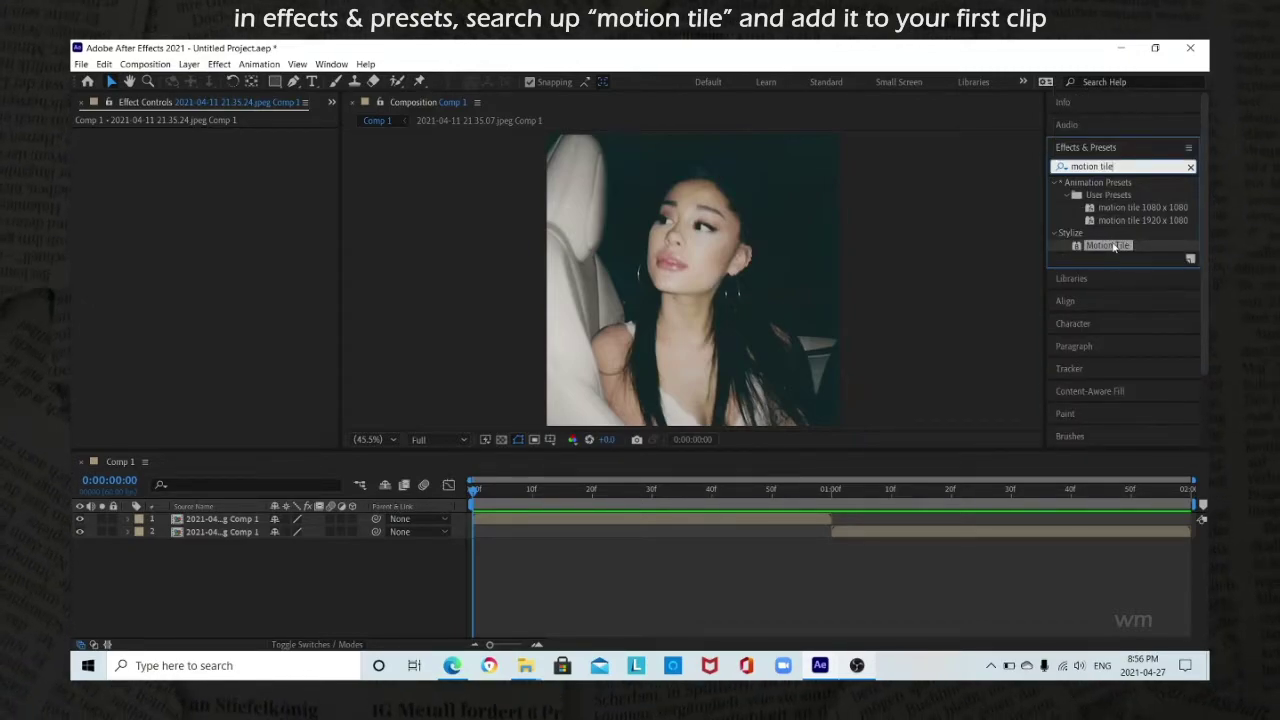
drag(1116, 247, 737, 522)
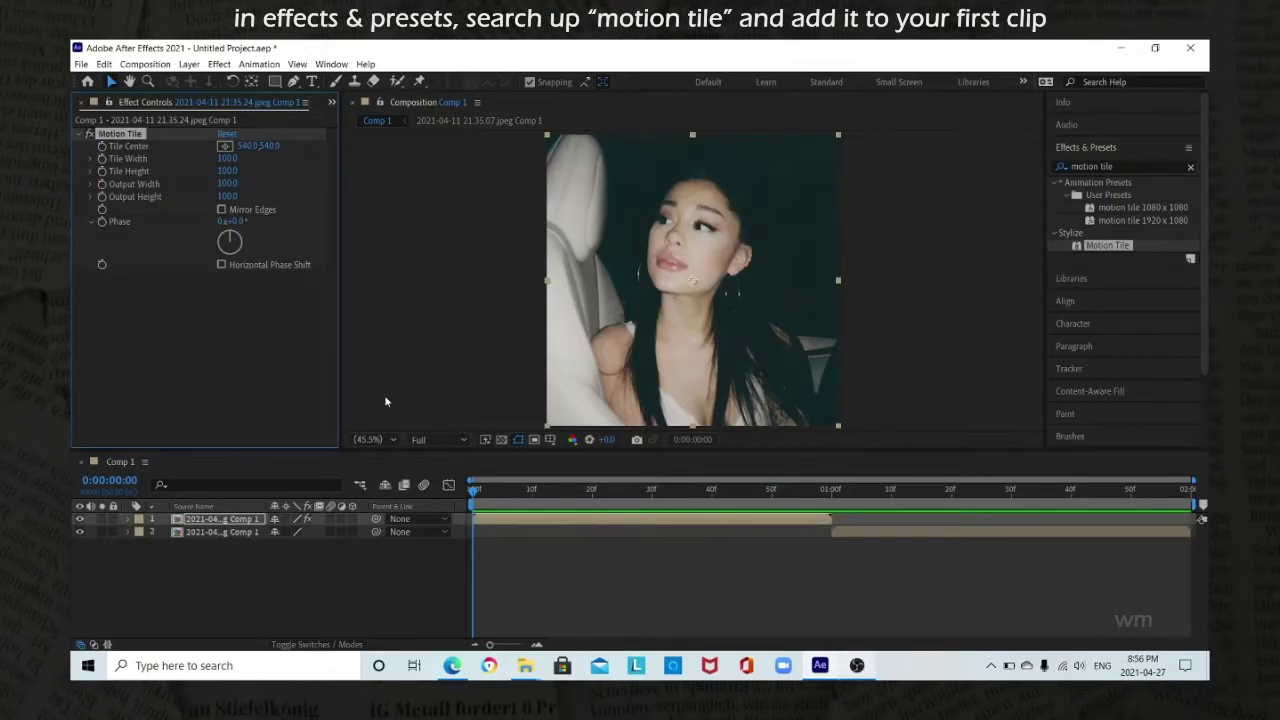
Set Motion Tile output width and height to 300 with Mirror Edges, then reveal layer 1's Rotation
text(300)
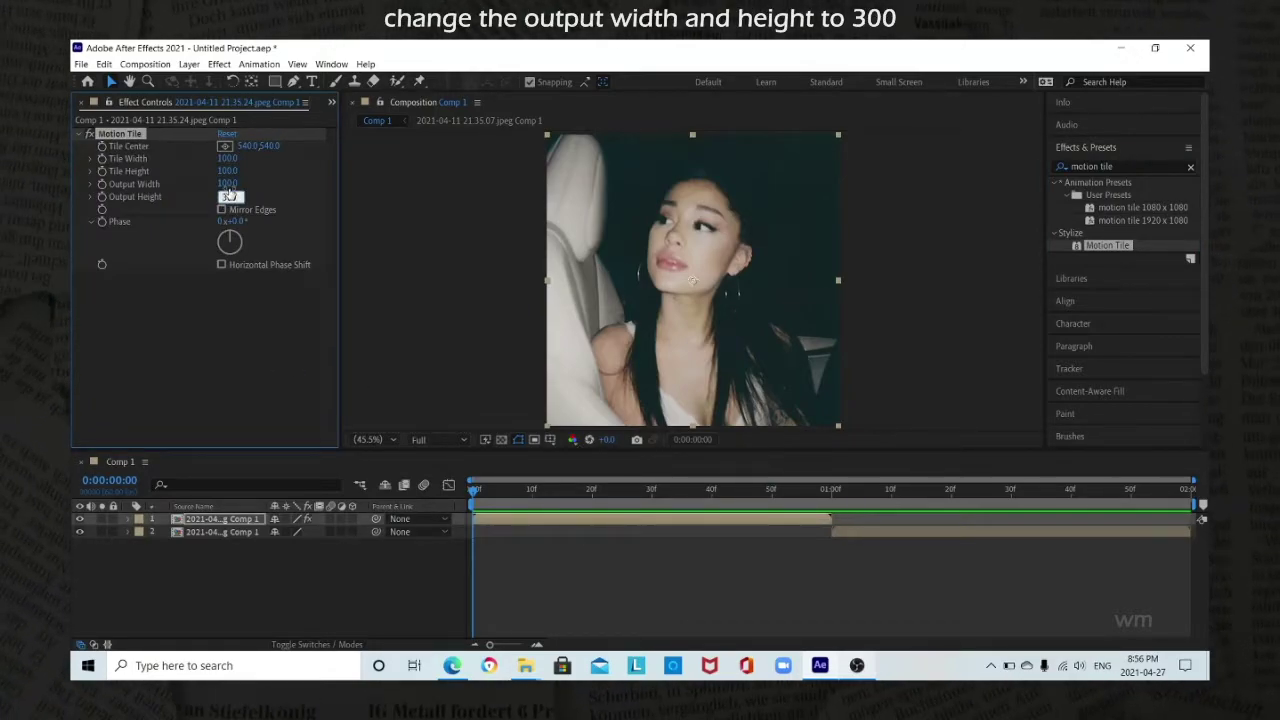
click(228, 184)
text(300)
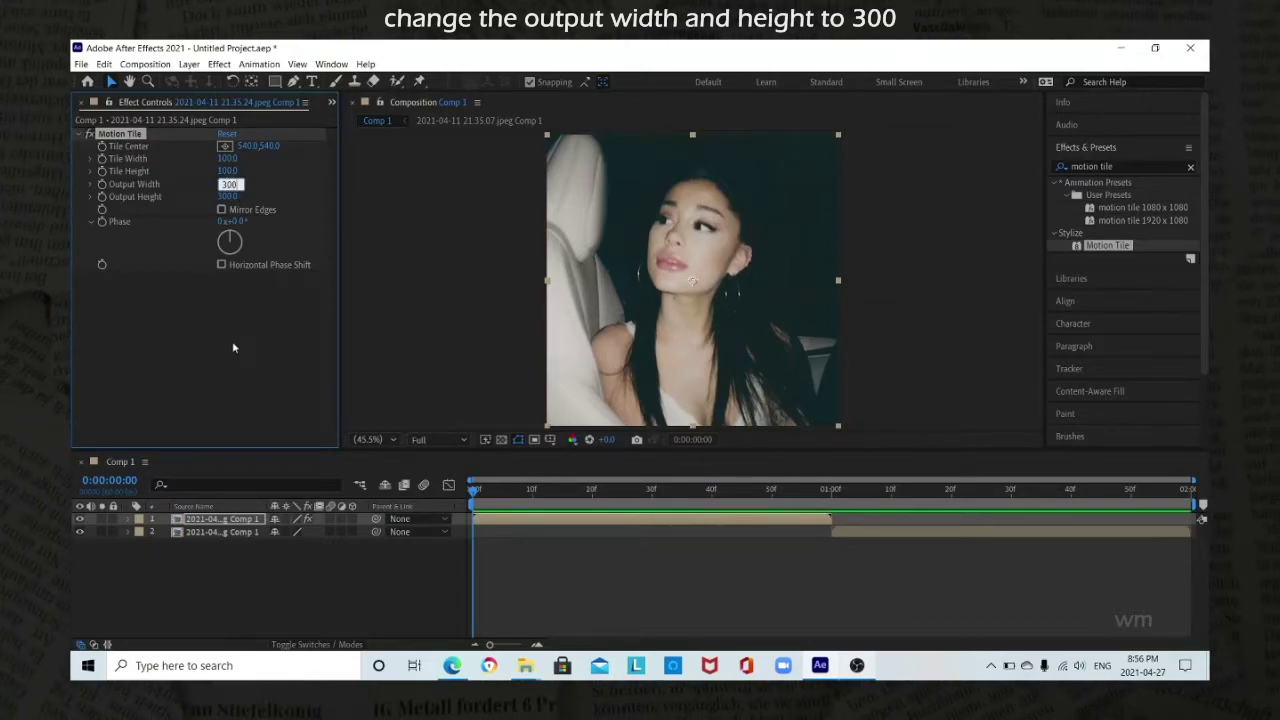
click(231, 293)
click(222, 210)
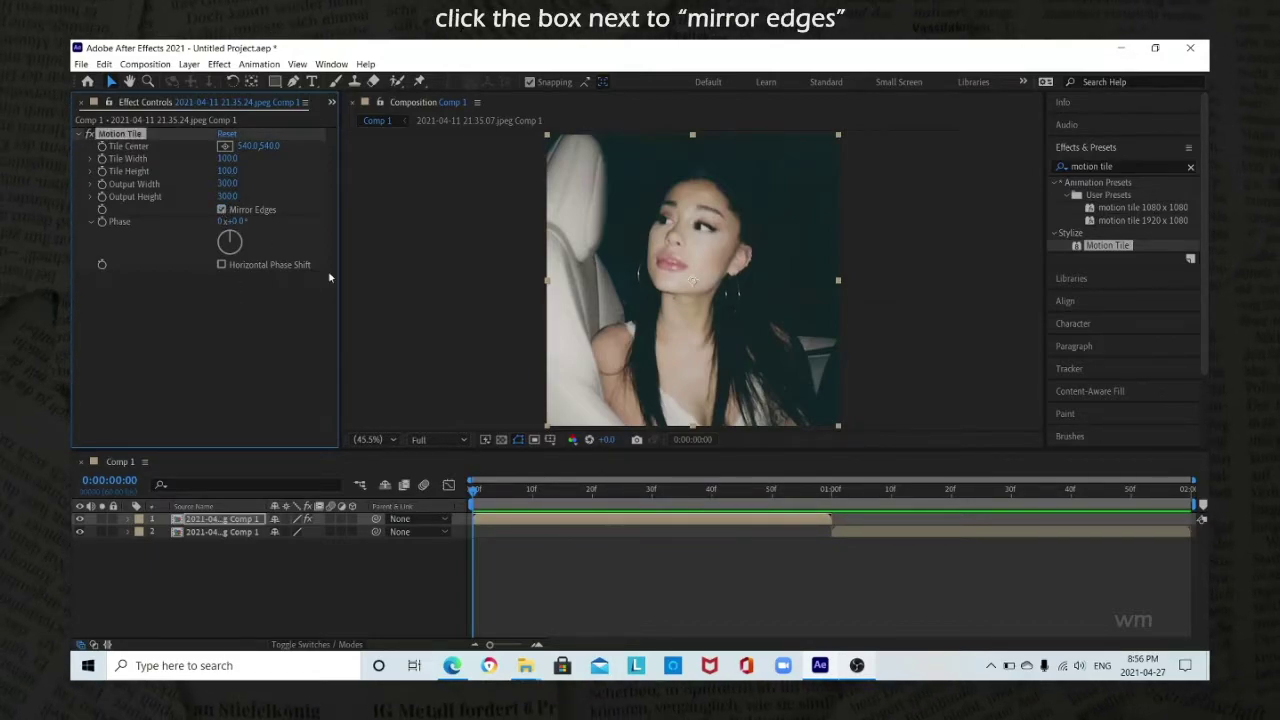
click(525, 521)
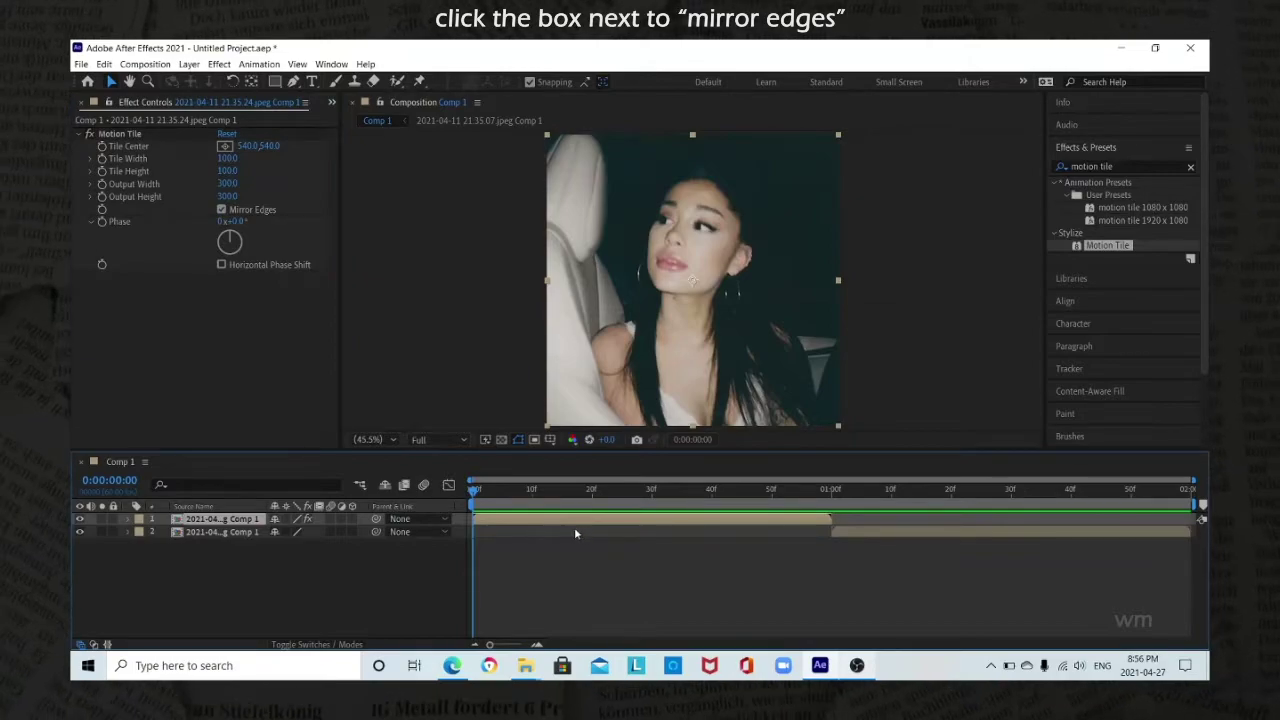
key(r)
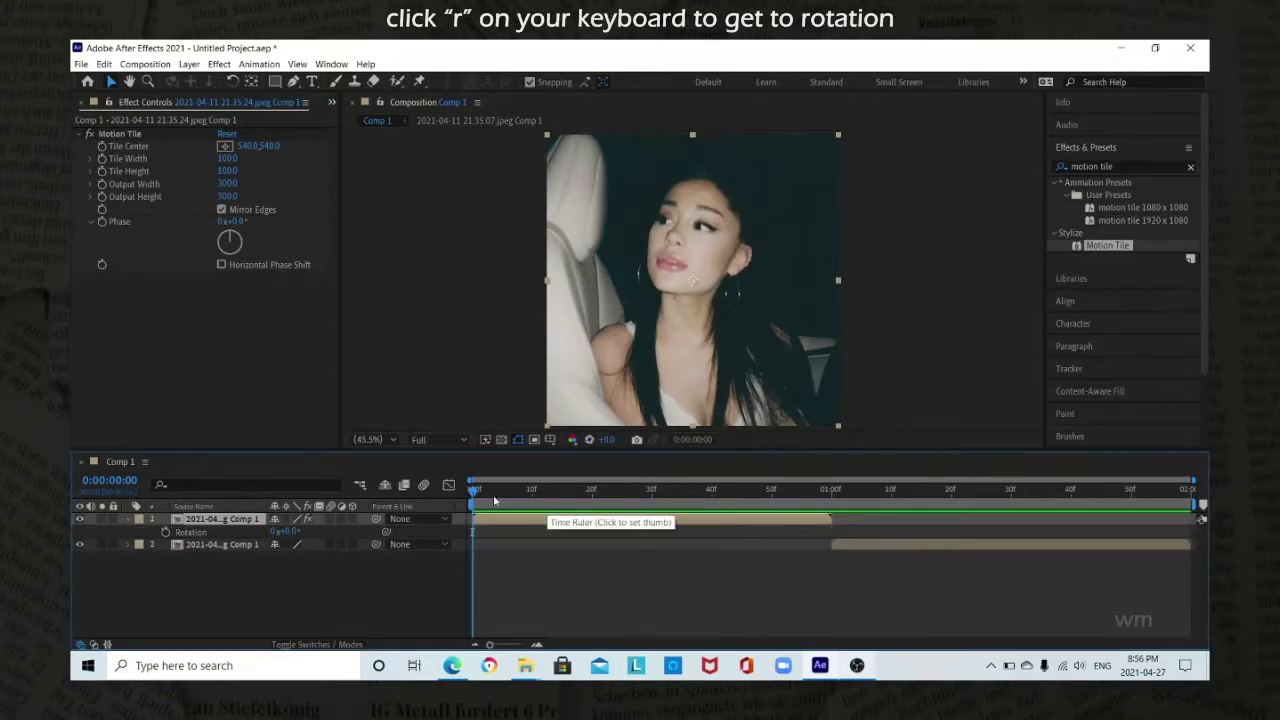
Keyframe the first clip's Rotation from 0° at frame 10 to 130° at its end
drag(505, 494, 533, 494)
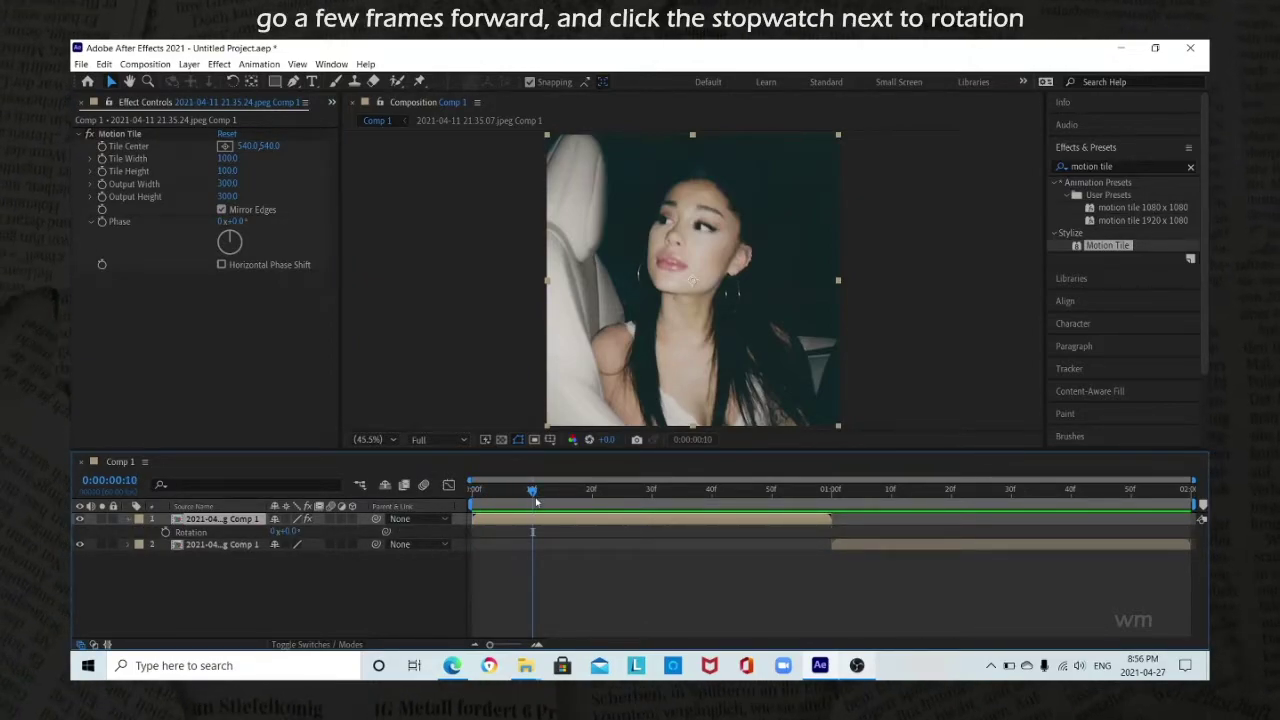
click(166, 532)
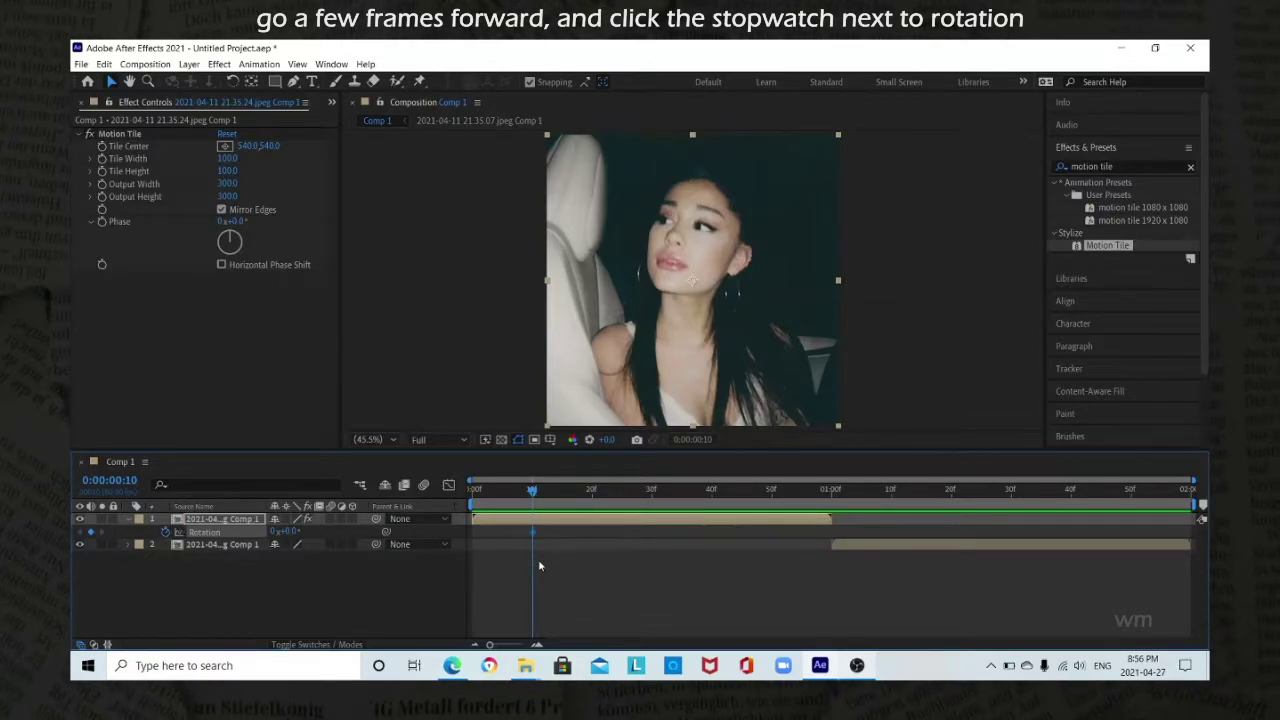
key(o)
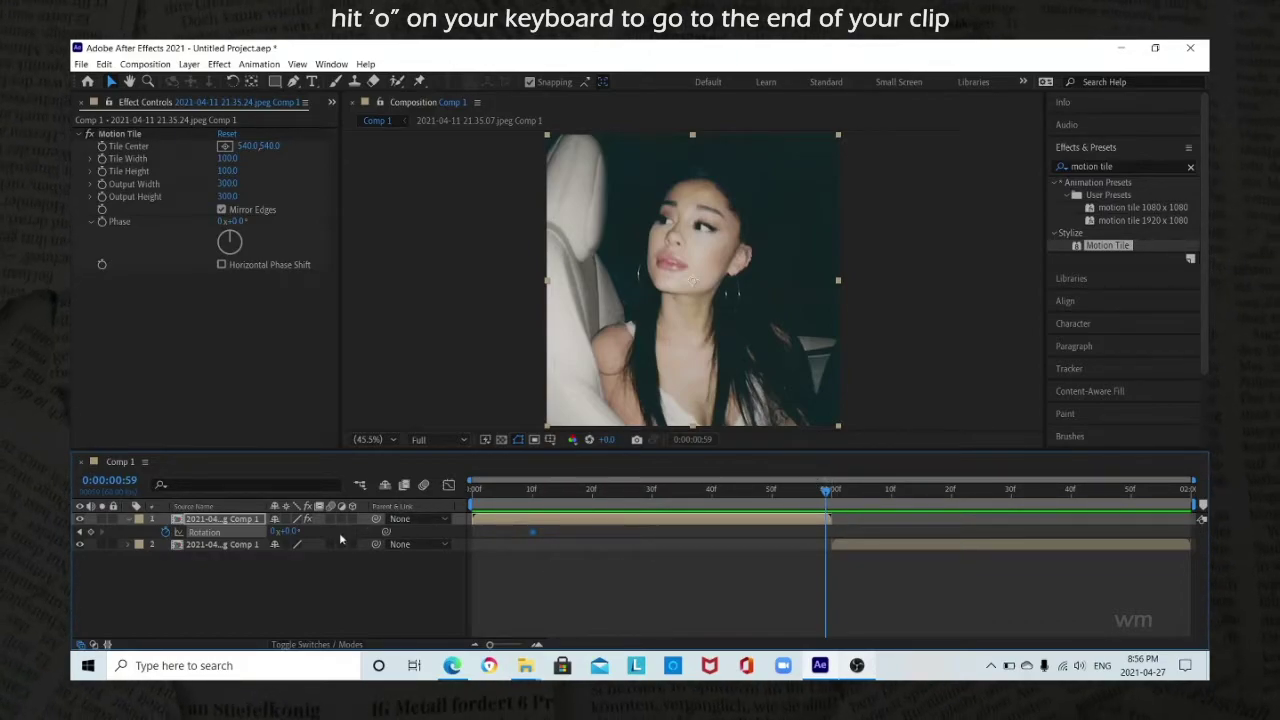
click(290, 531)
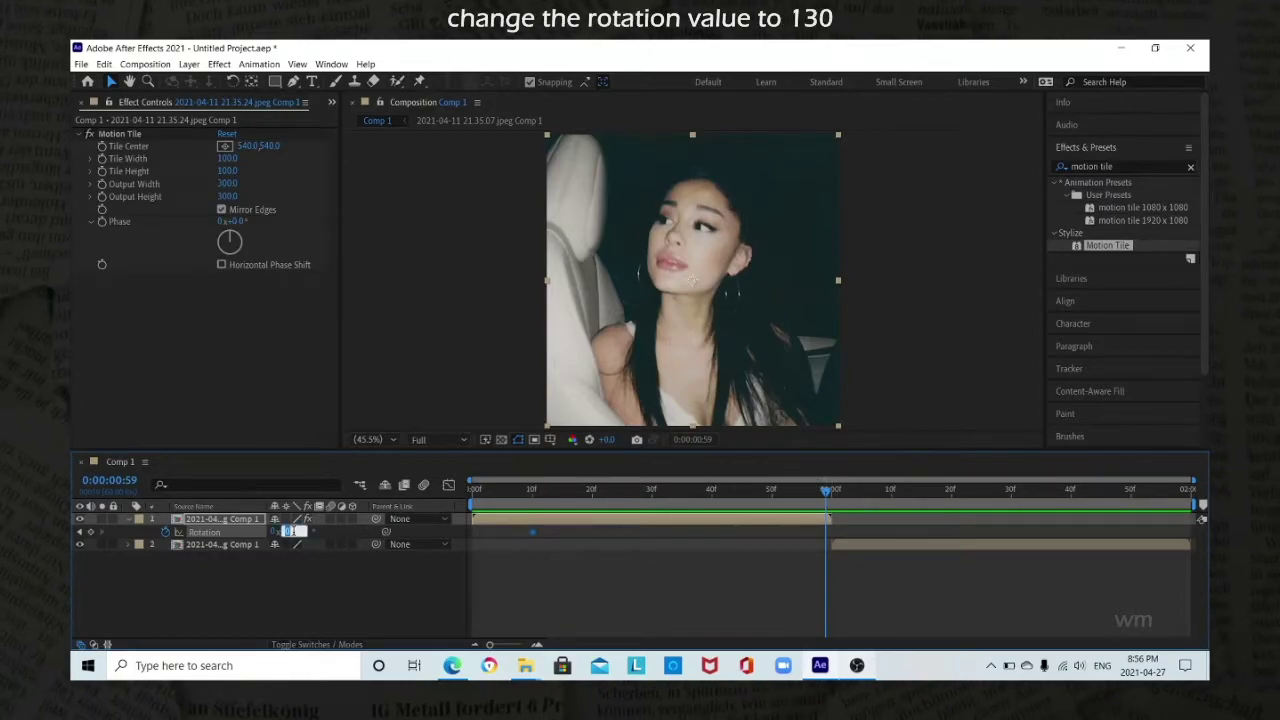
text(130)
key(Return)
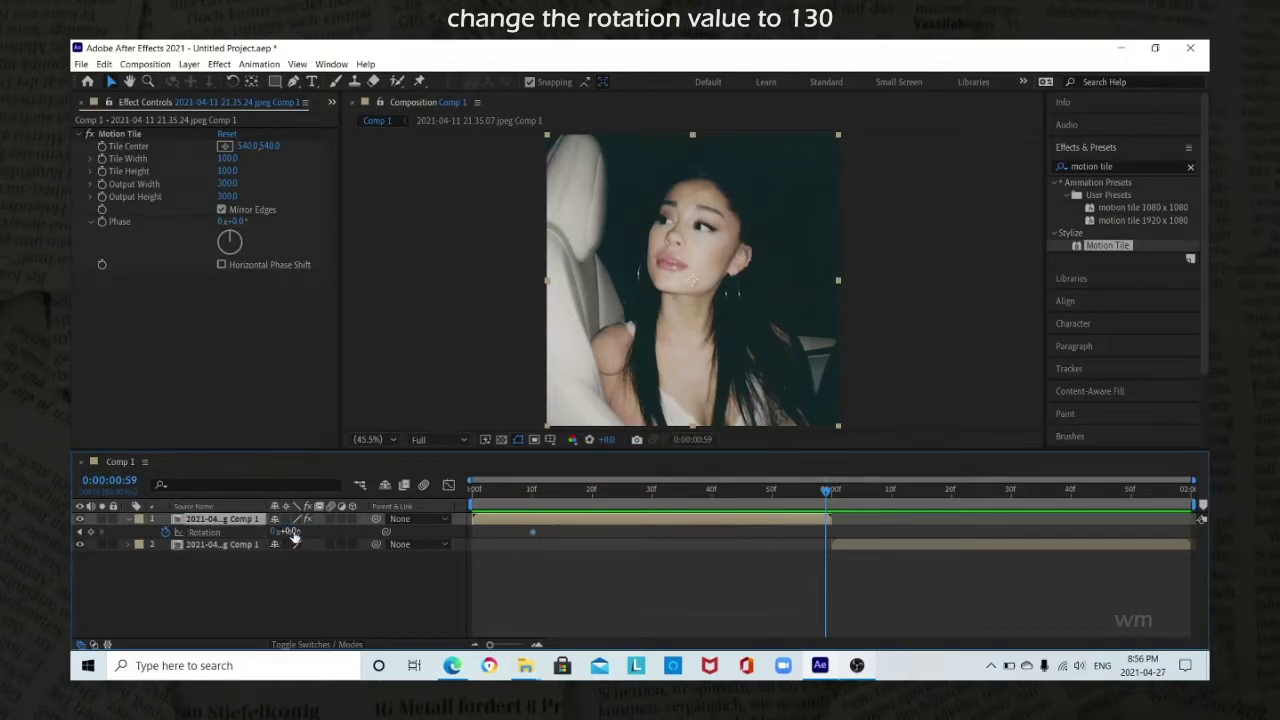
click(291, 532)
text(130)
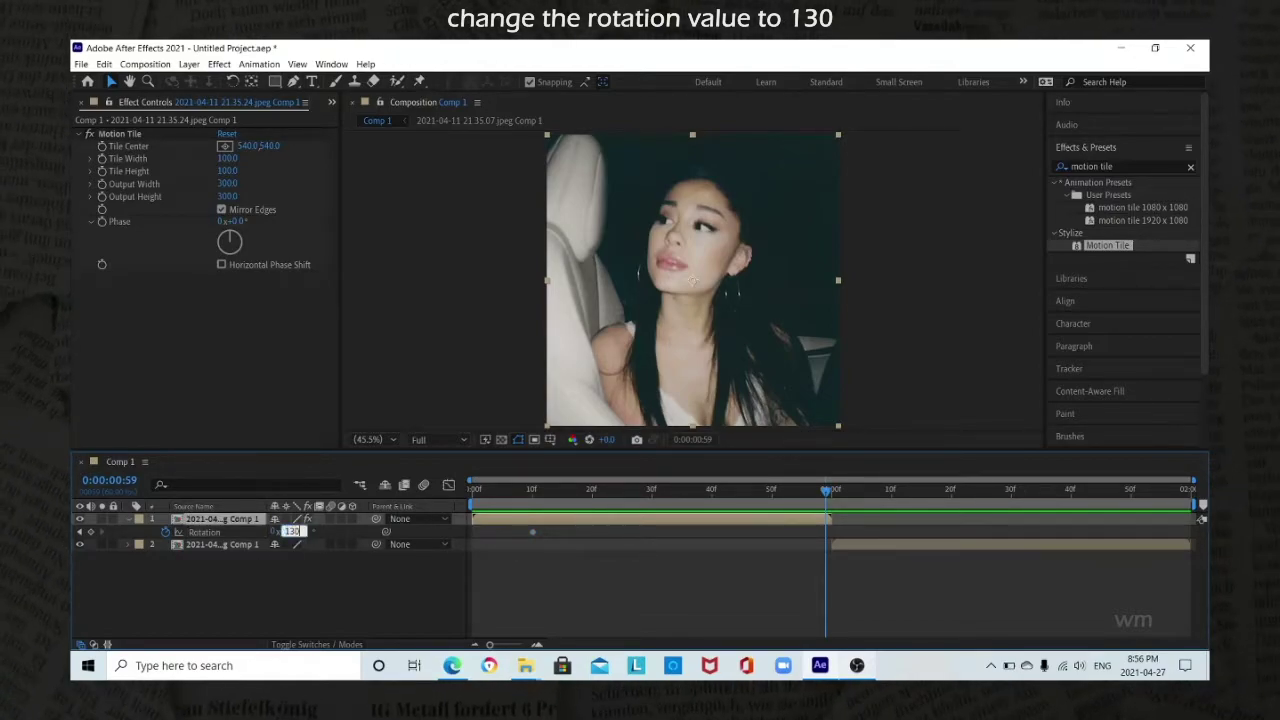
key(Return)
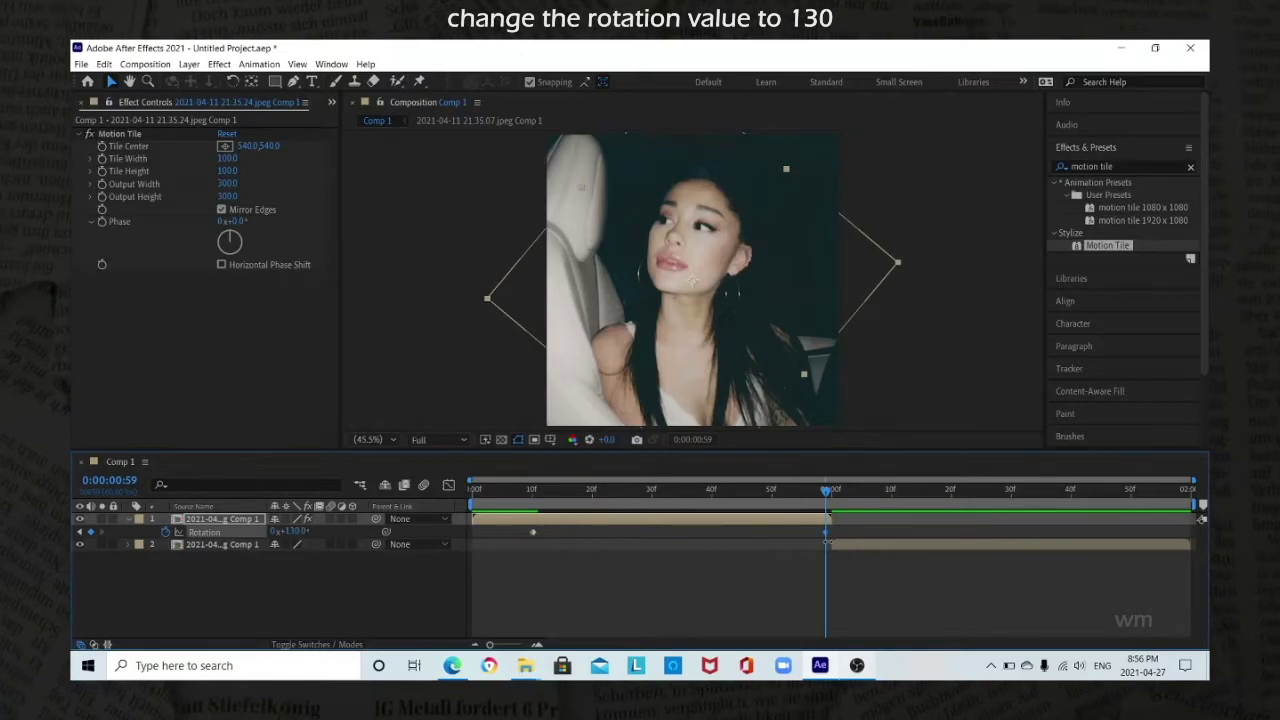
Apply Easy Ease to both Rotation keyframes and view them in the Graph Editor
drag(826, 532, 514, 547)
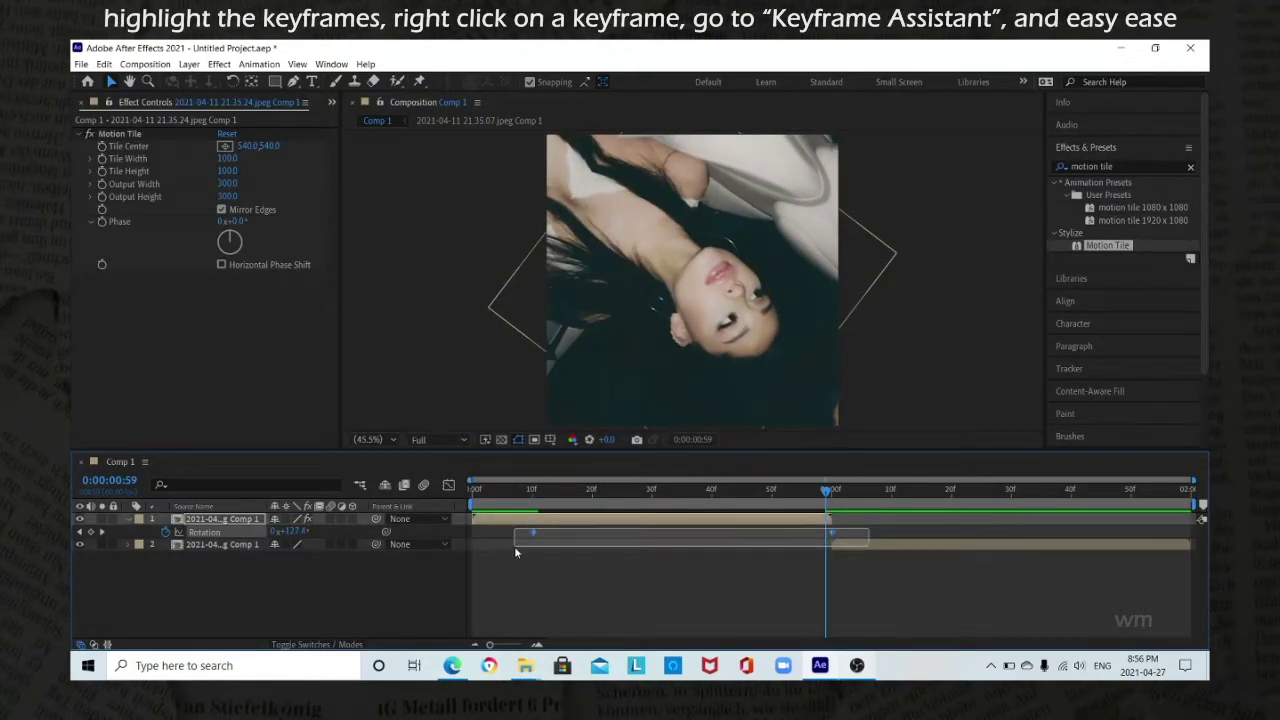
right_click(533, 538)
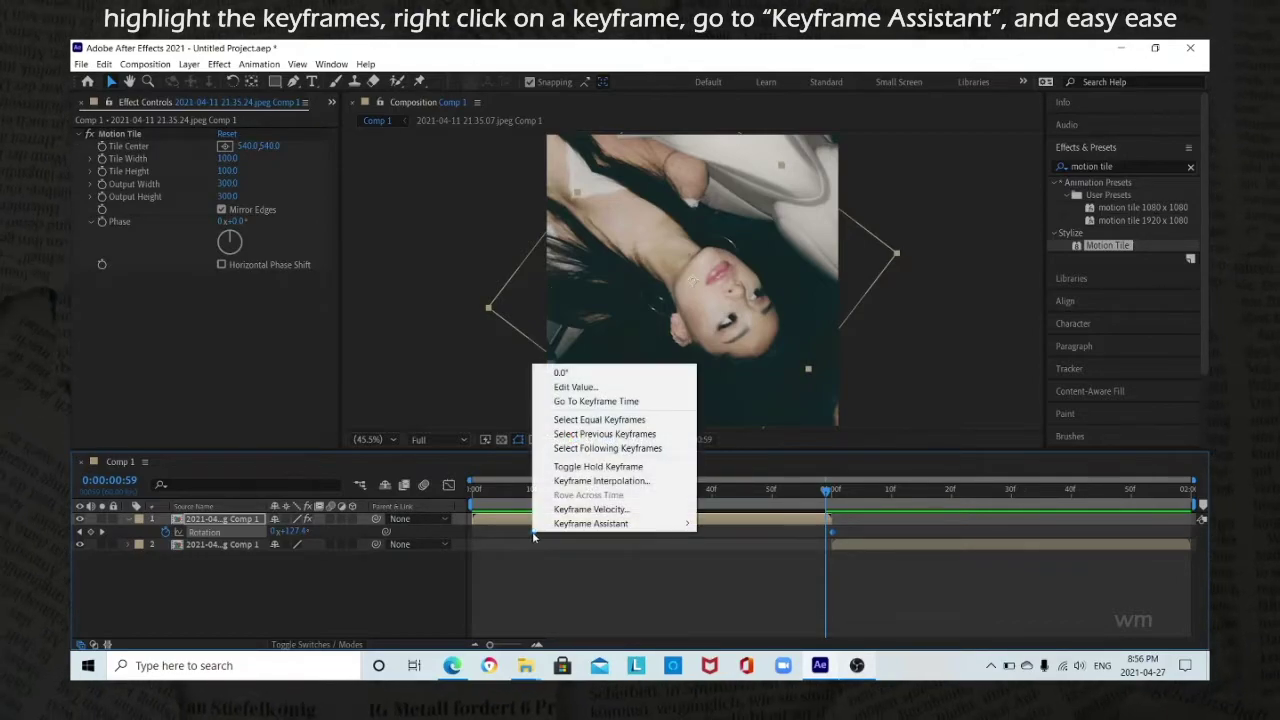
mouse_move(563, 527)
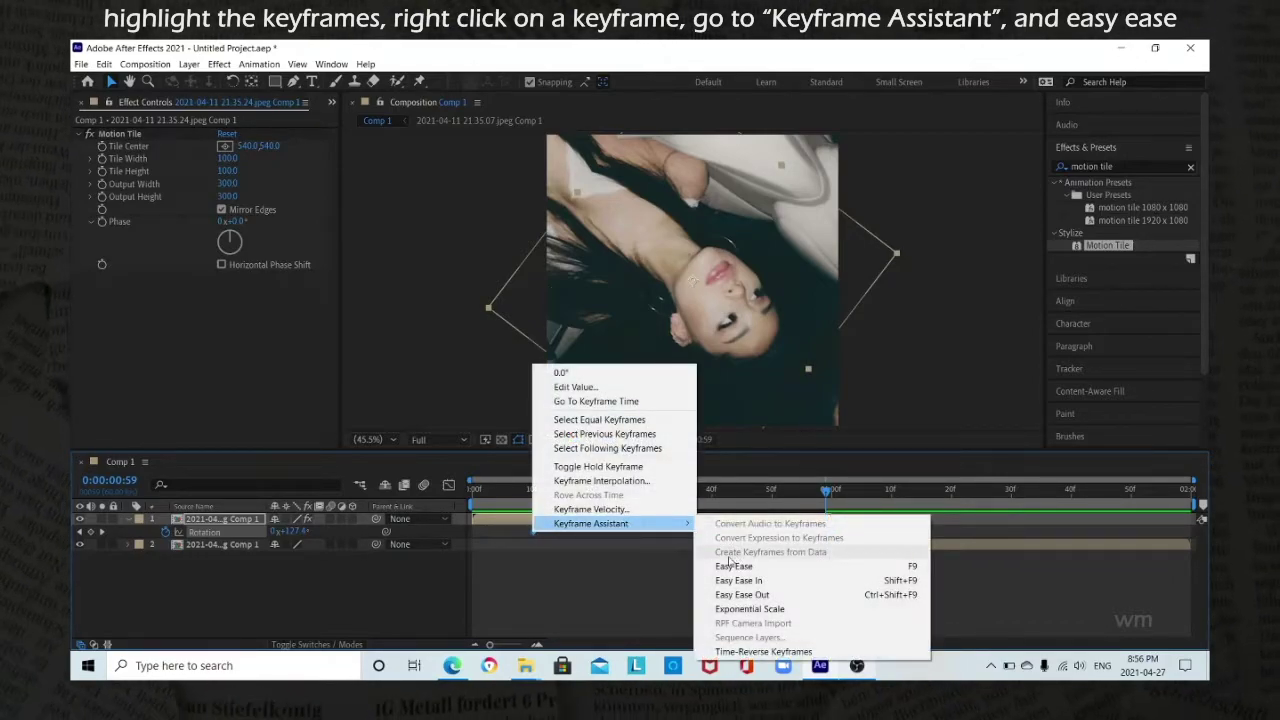
click(731, 567)
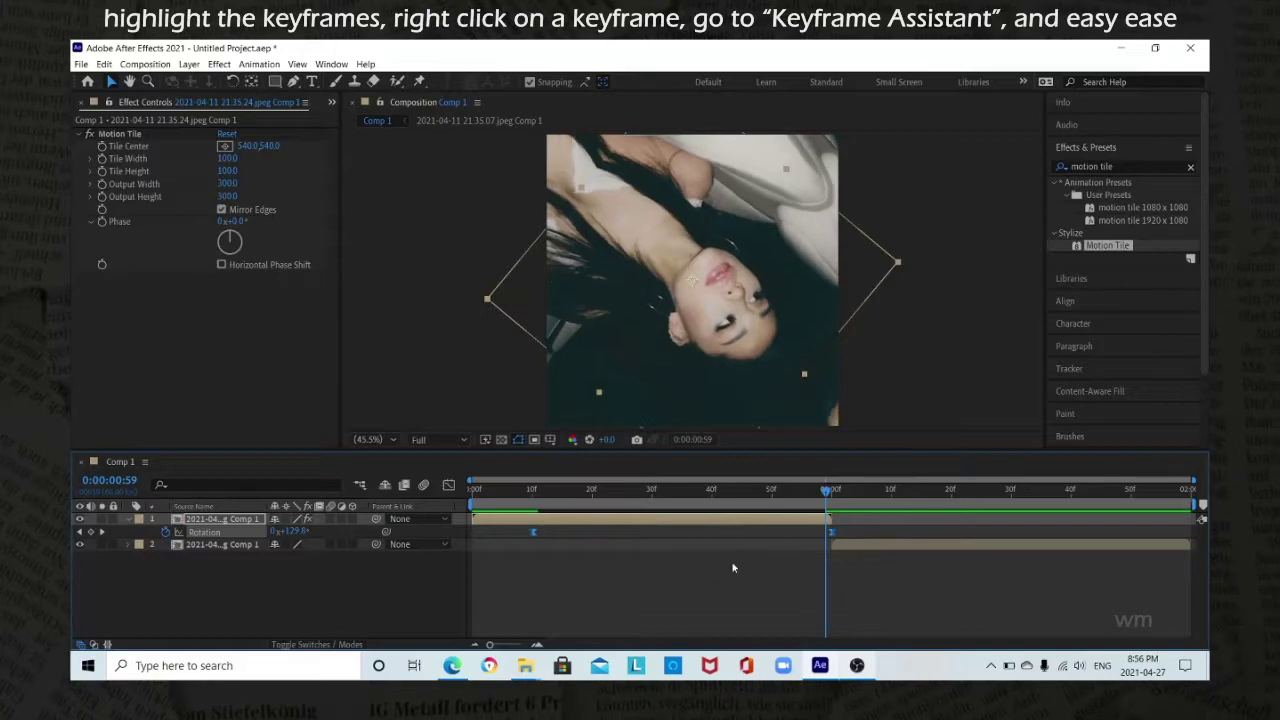
click(449, 485)
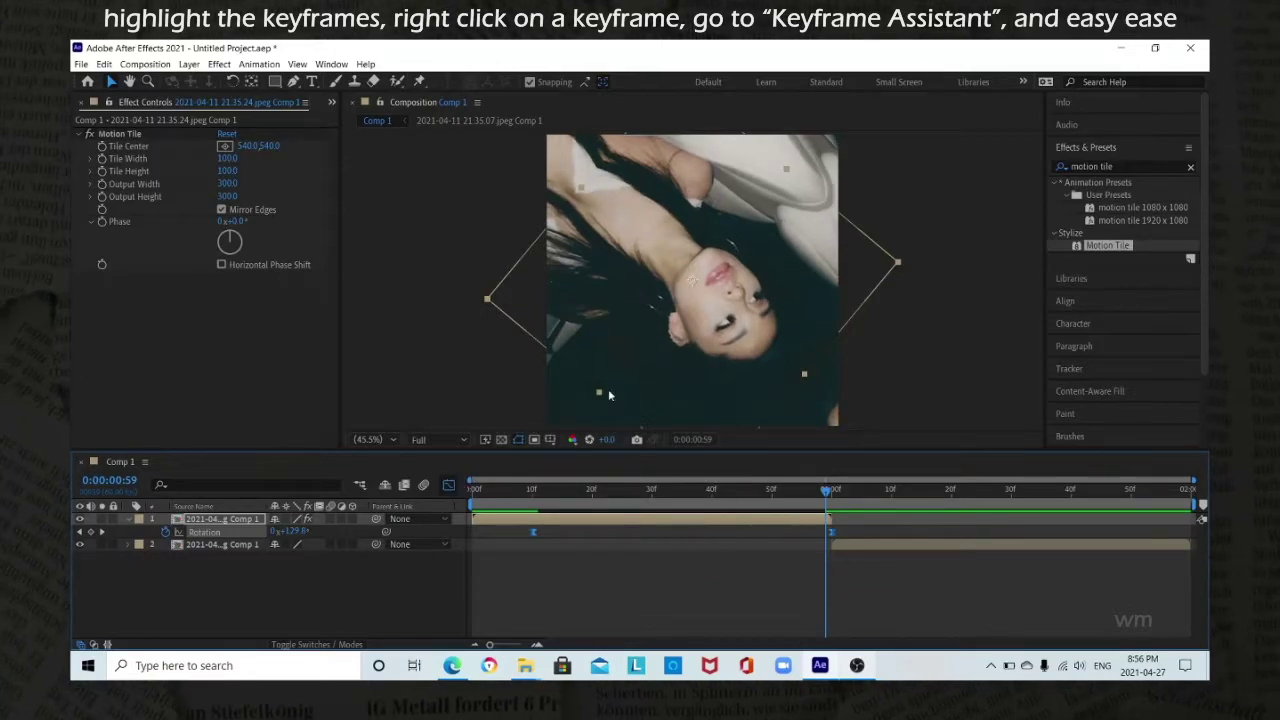
Drag both rotation Bezier handles so the curve stays flat, then climbs steeply into 130°
click(800, 523)
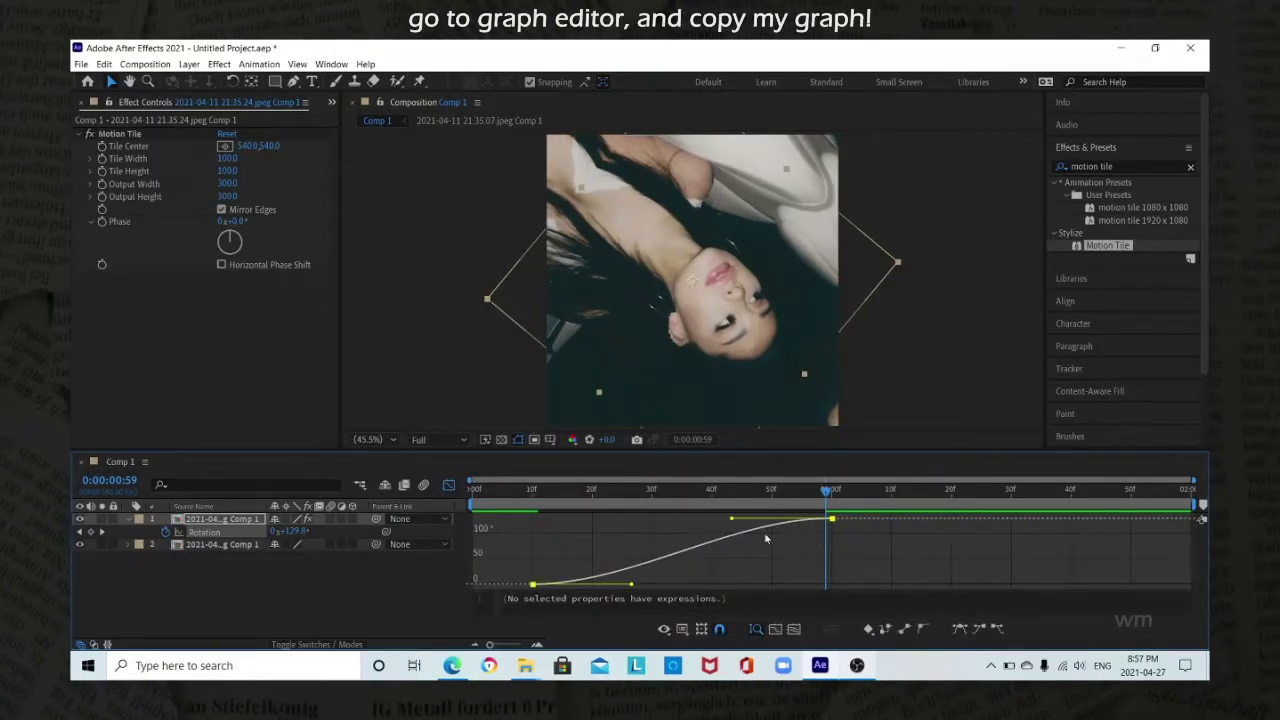
drag(733, 522, 837, 577)
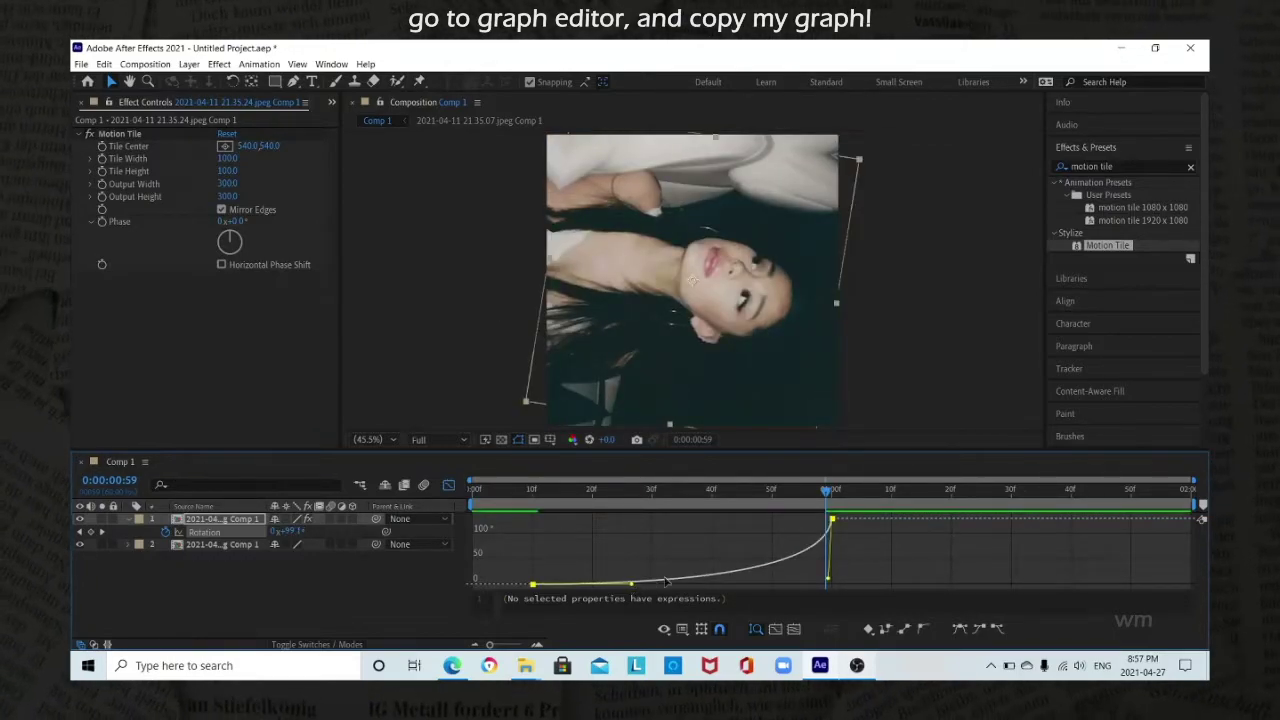
drag(666, 581, 744, 578)
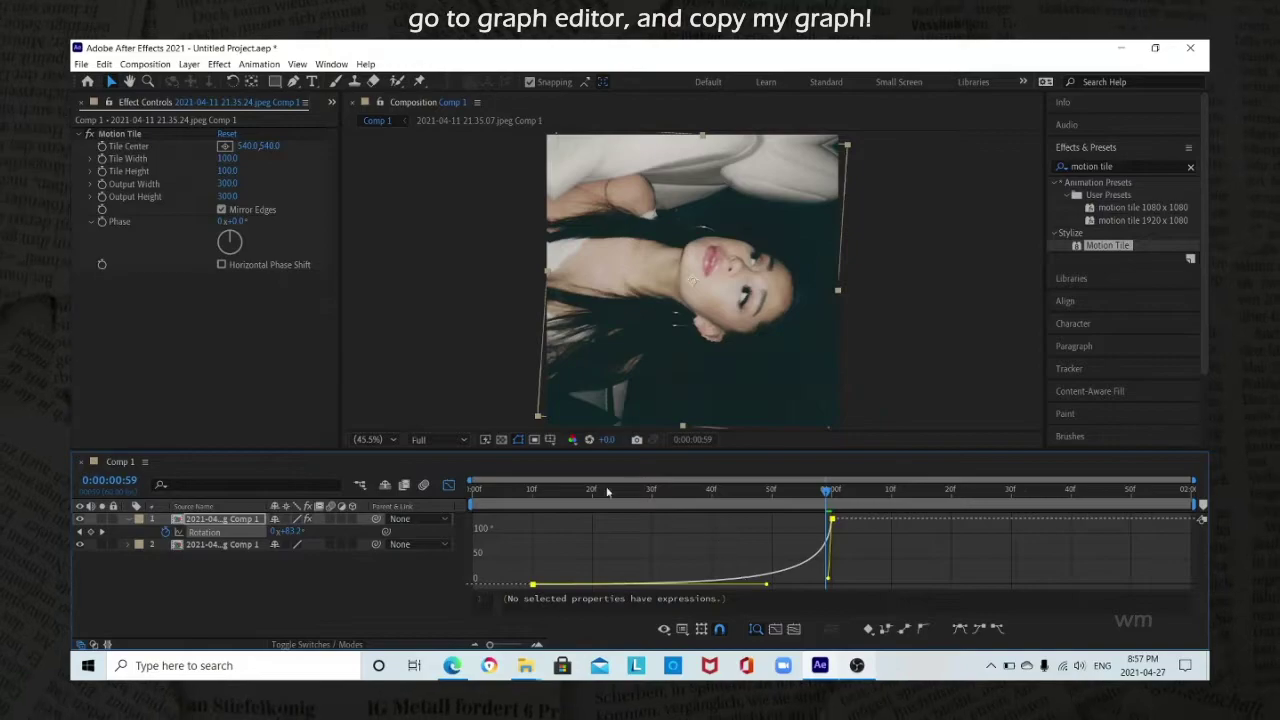
Copy Motion Tile from the first clip, paste it onto the second clip at 1:00, and reveal its Rotation
click(448, 486)
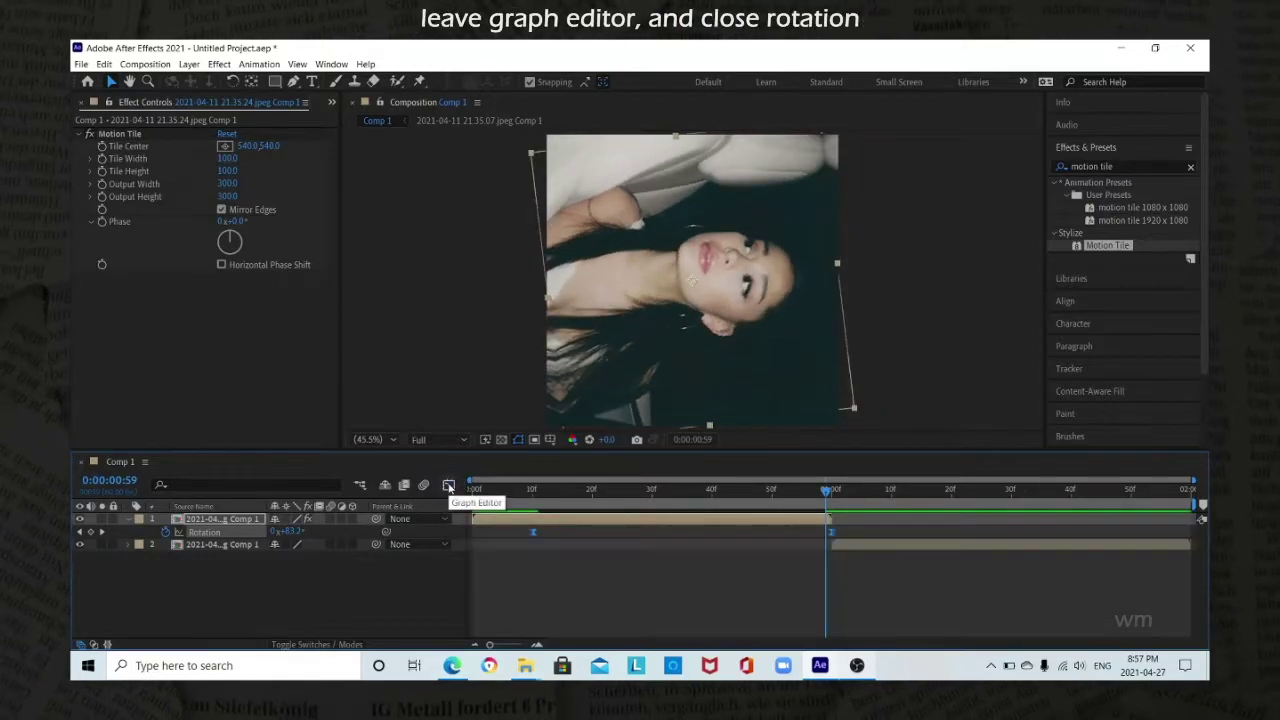
click(130, 524)
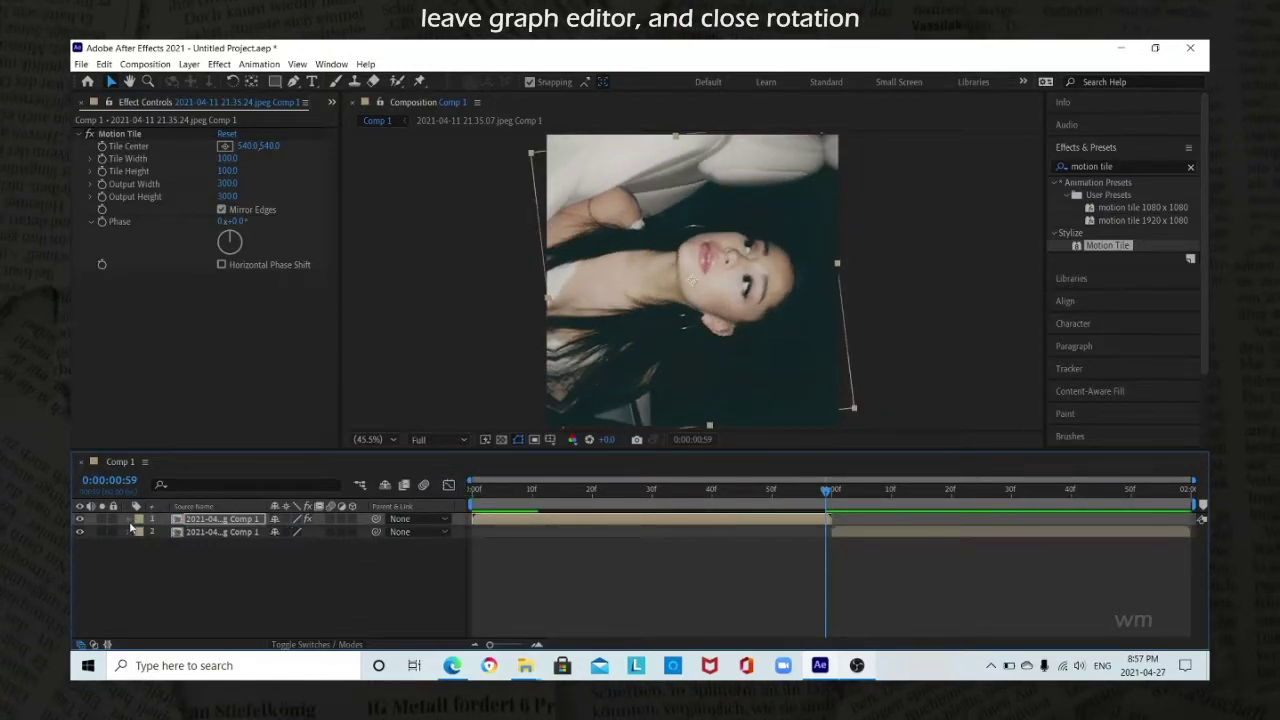
click(132, 134)
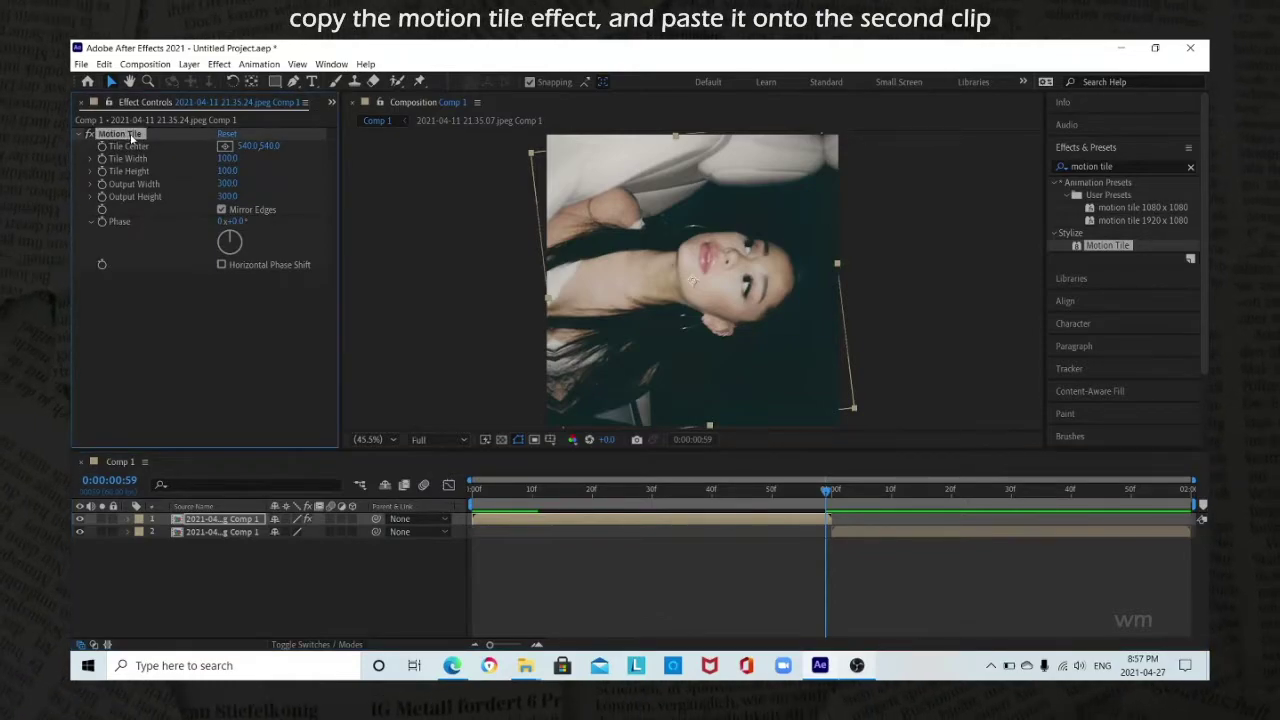
click(830, 492)
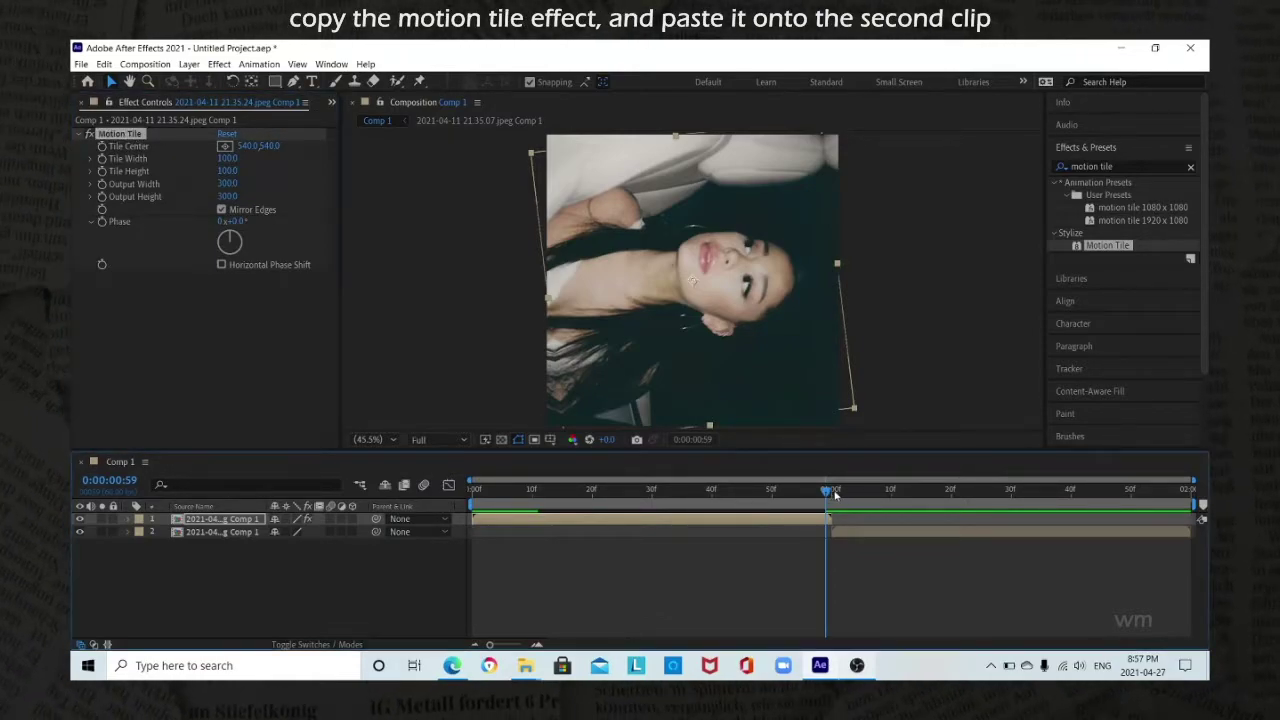
click(866, 538)
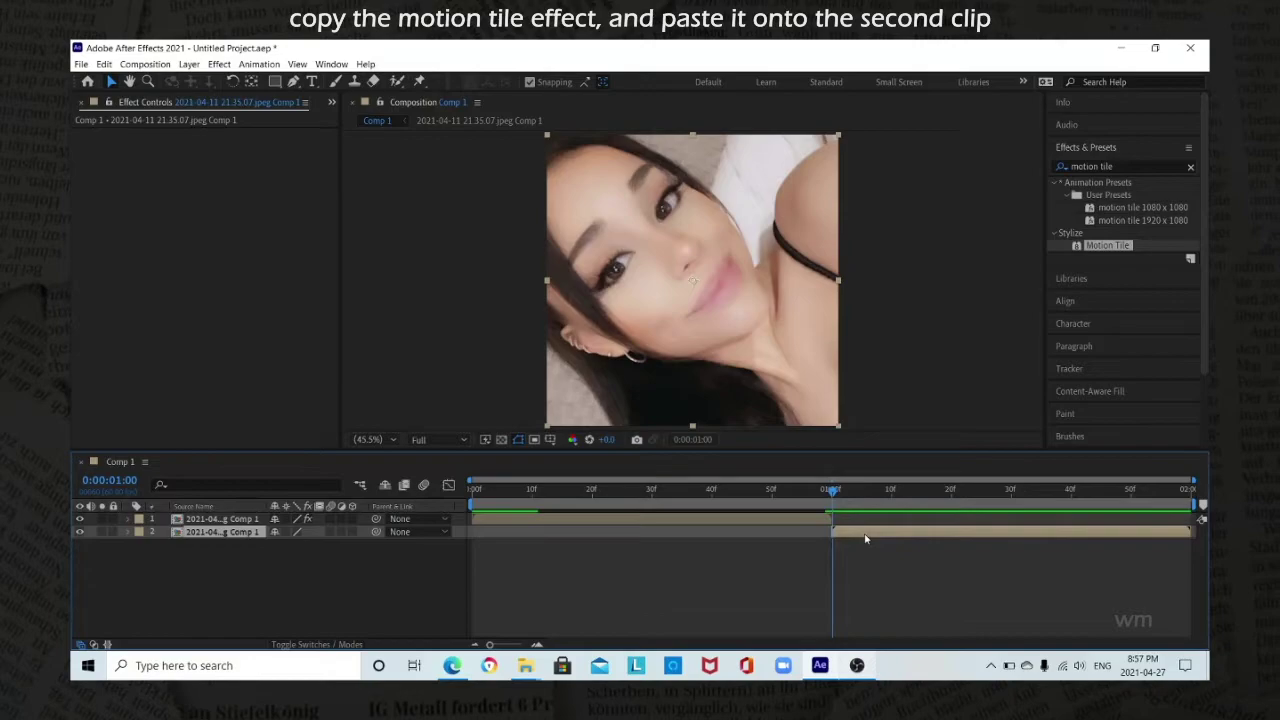
key(ctrl+v)
key(r)
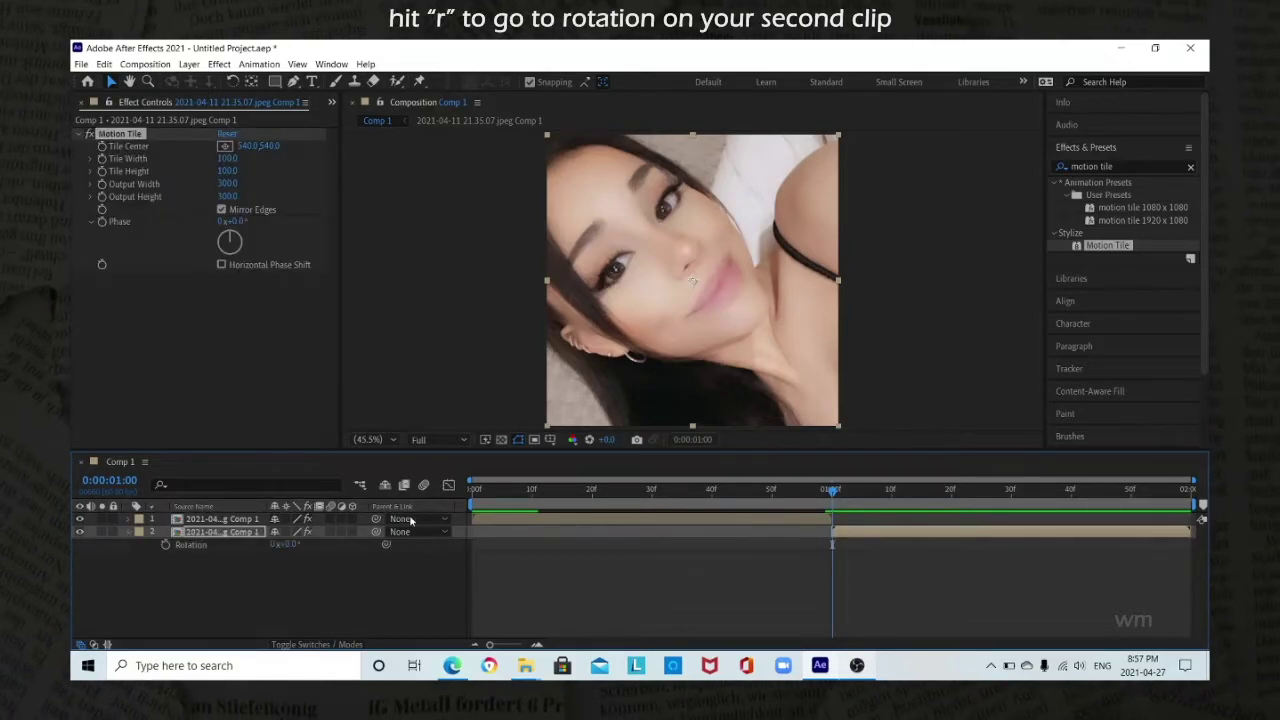
Keyframe the second clip's Rotation from -130° at its start to 0° one frame before 1:50
click(165, 545)
click(289, 544)
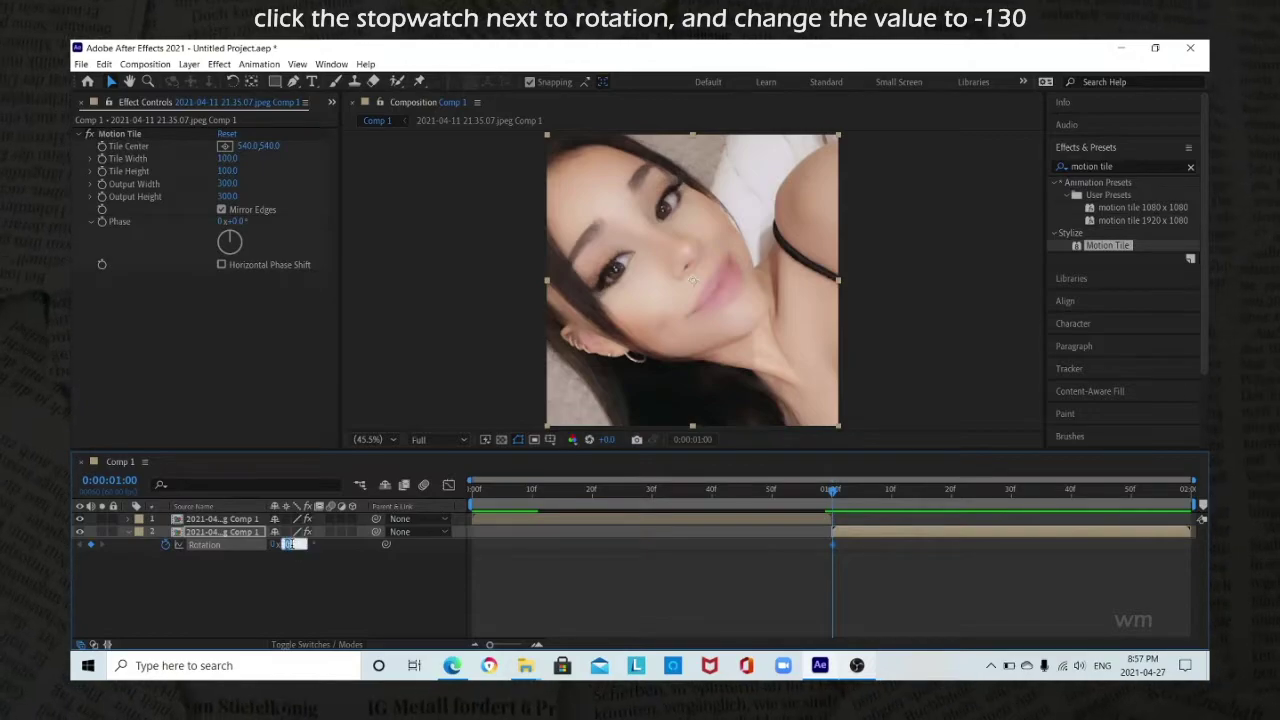
text(-130)
key(Return)
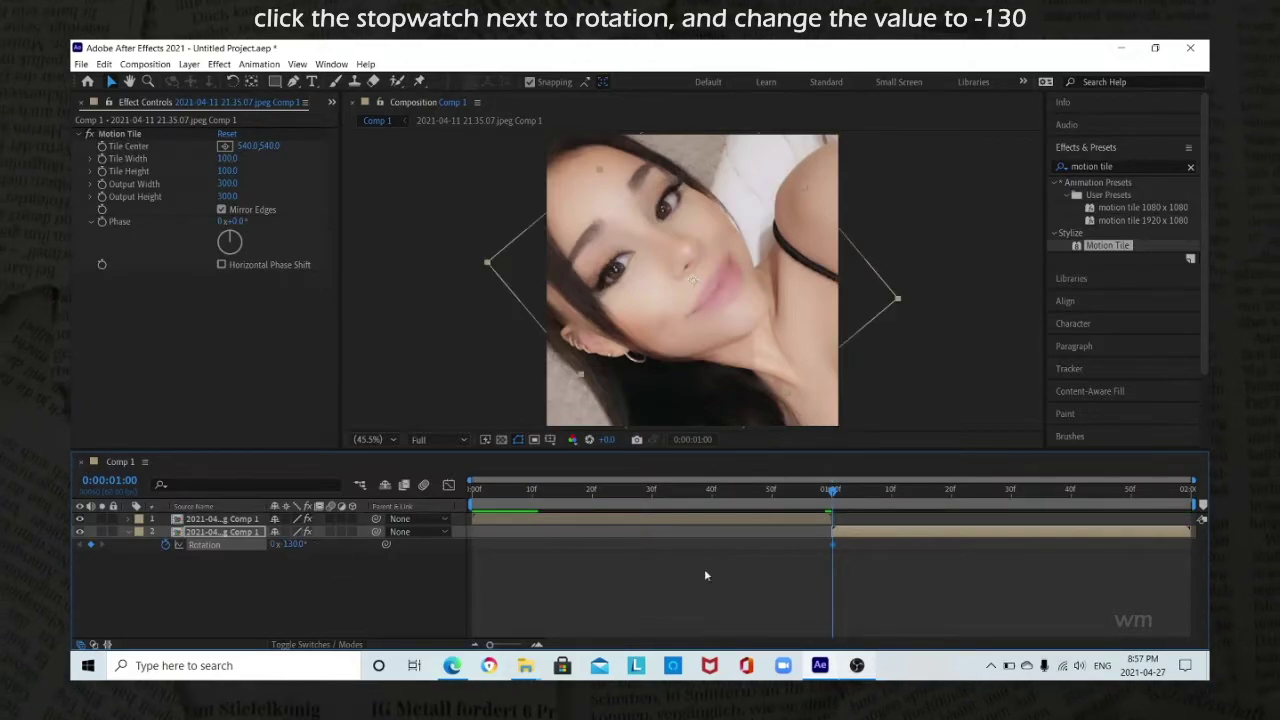
click(1131, 490)
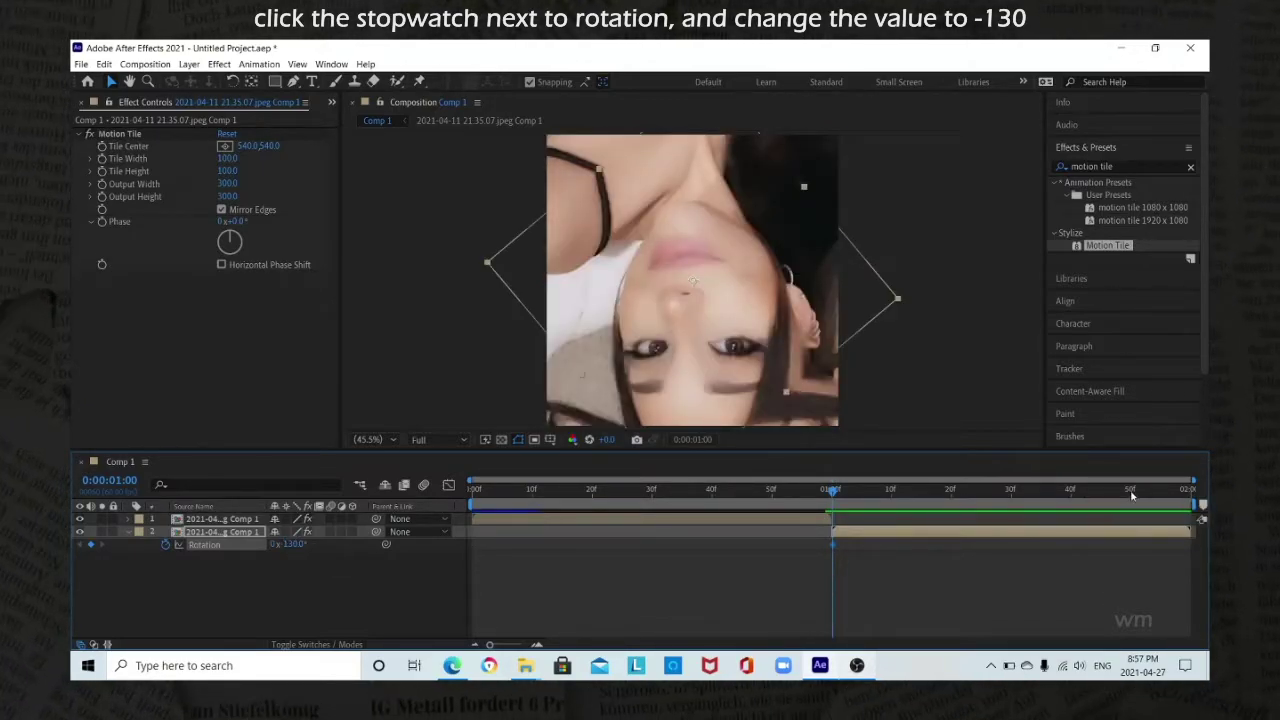
click(289, 544)
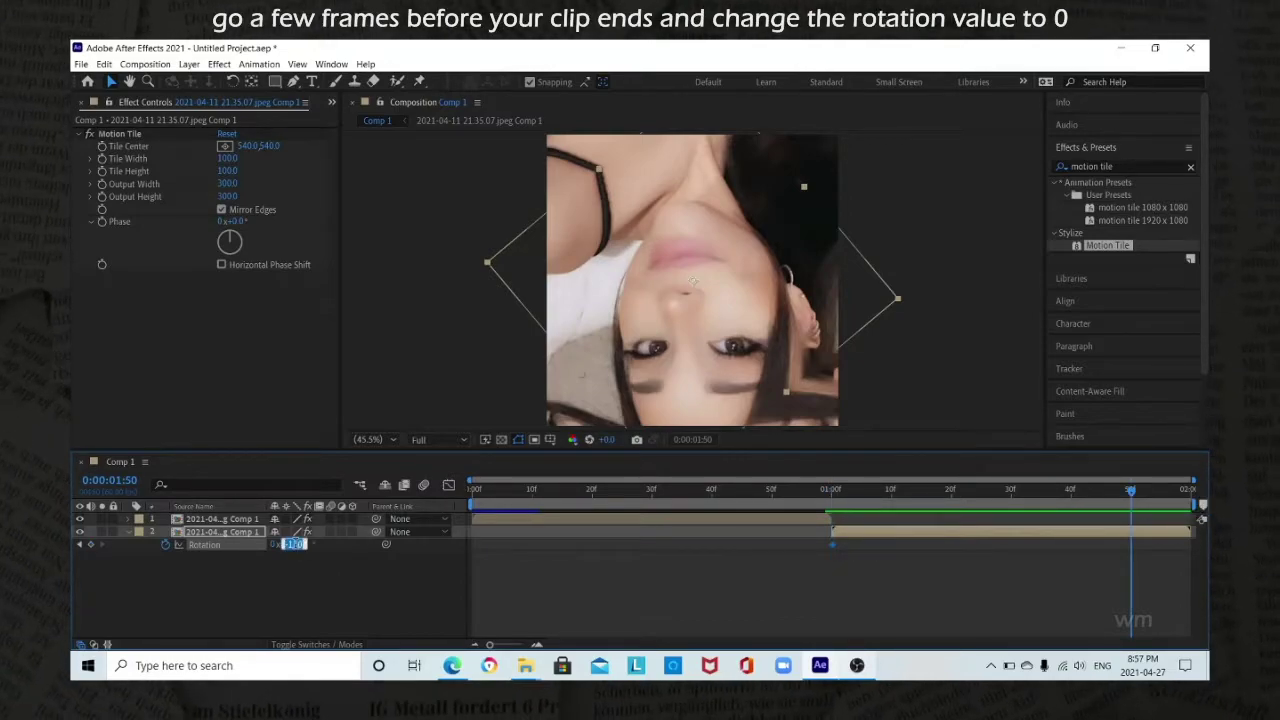
text(0)
key(Return)
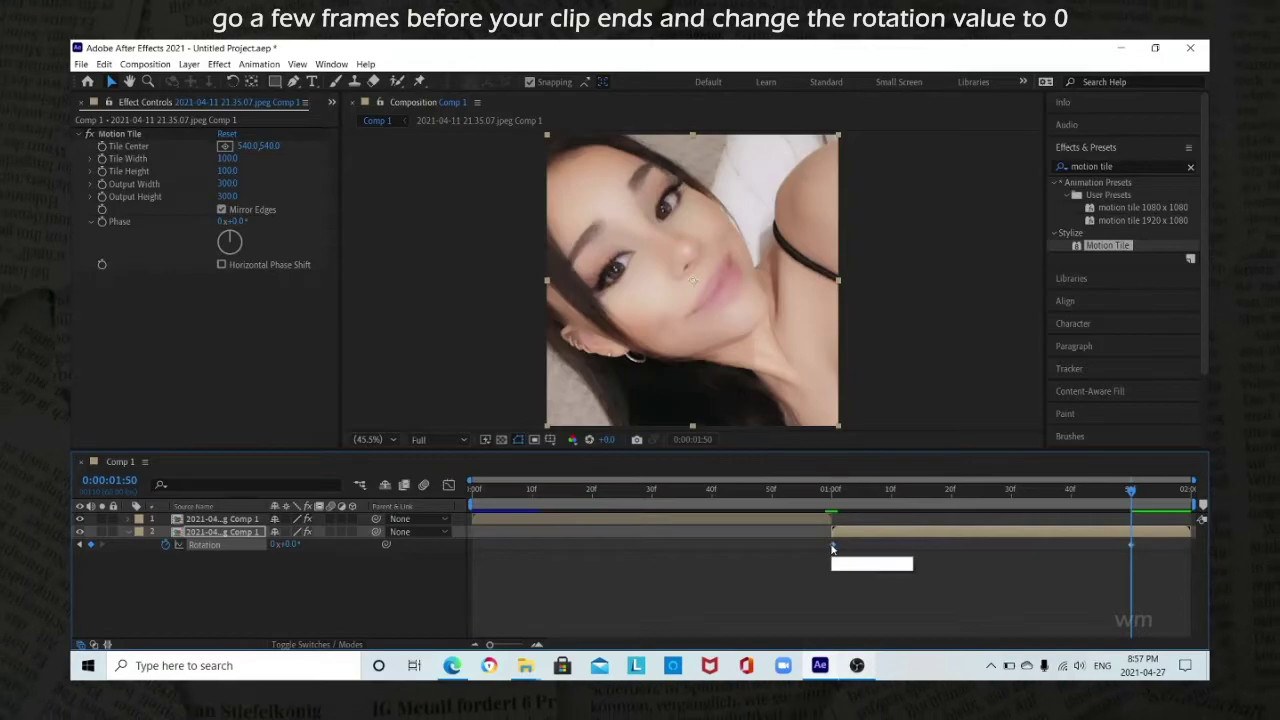
drag(832, 546, 826, 546)
Select both of the second clip's Rotation keyframes and apply Easy Ease
click(1132, 547)
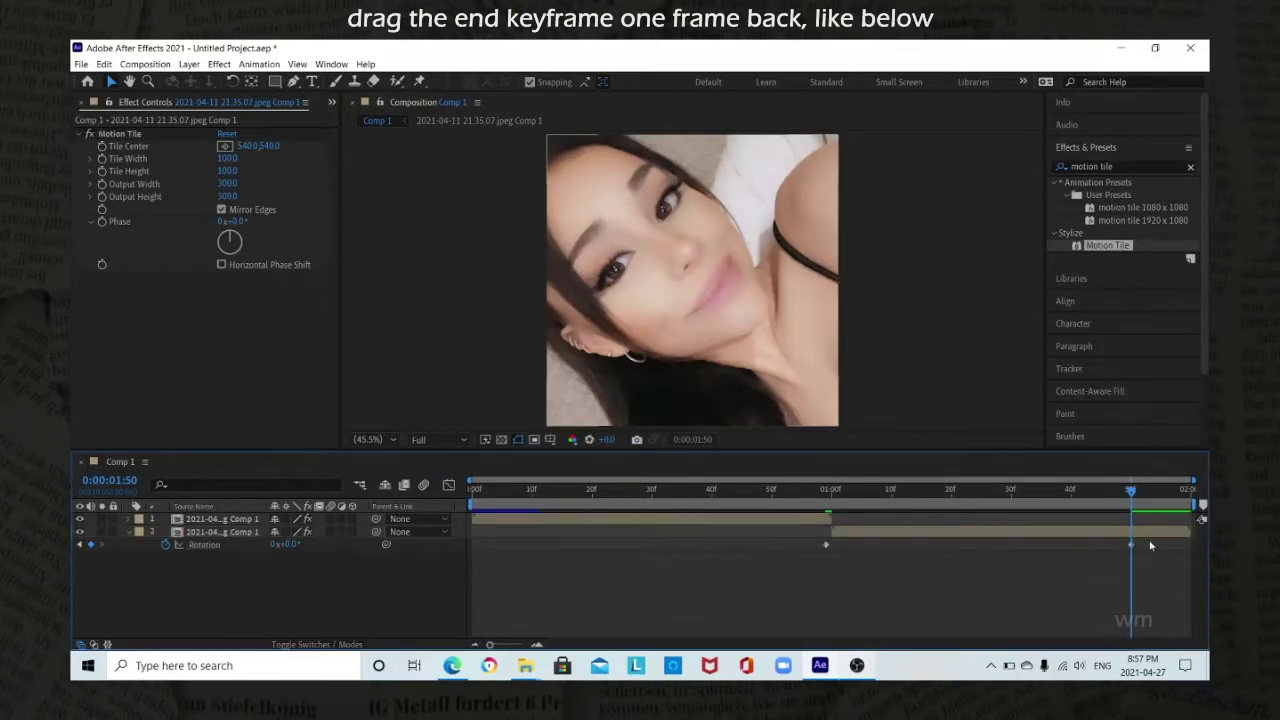
drag(1150, 640, 725, 538)
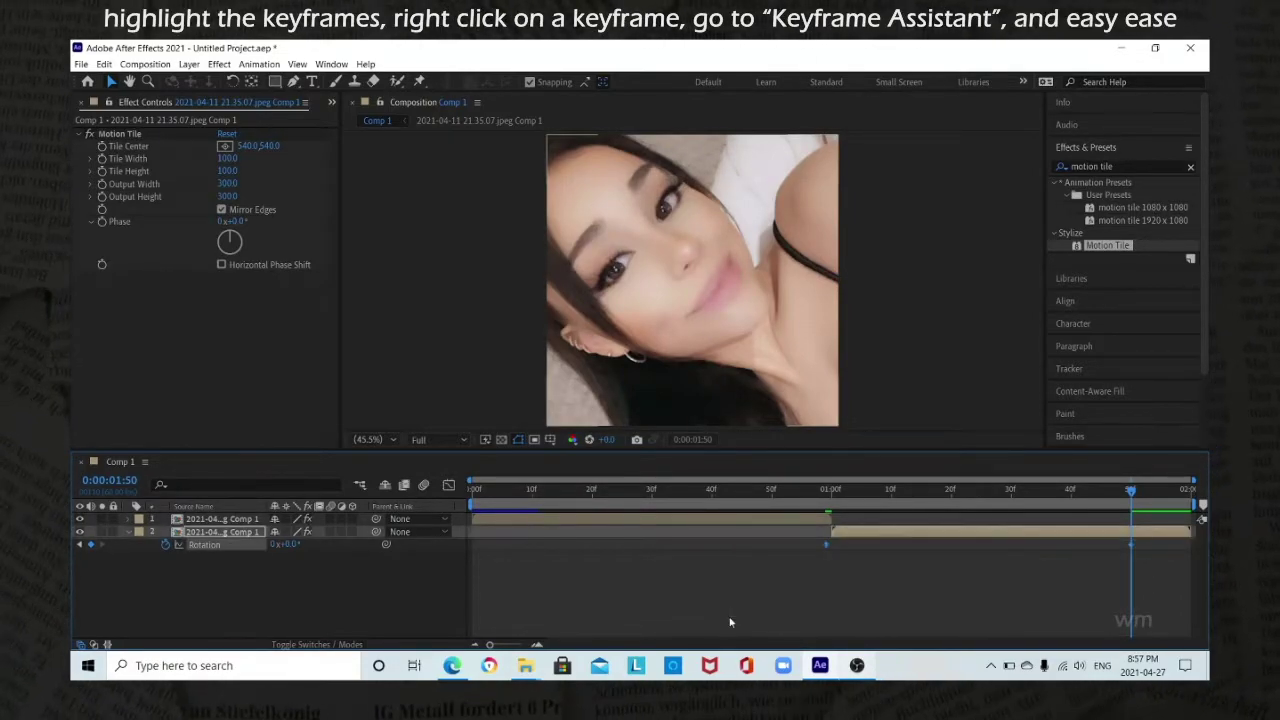
right_click(827, 548)
mouse_move(856, 537)
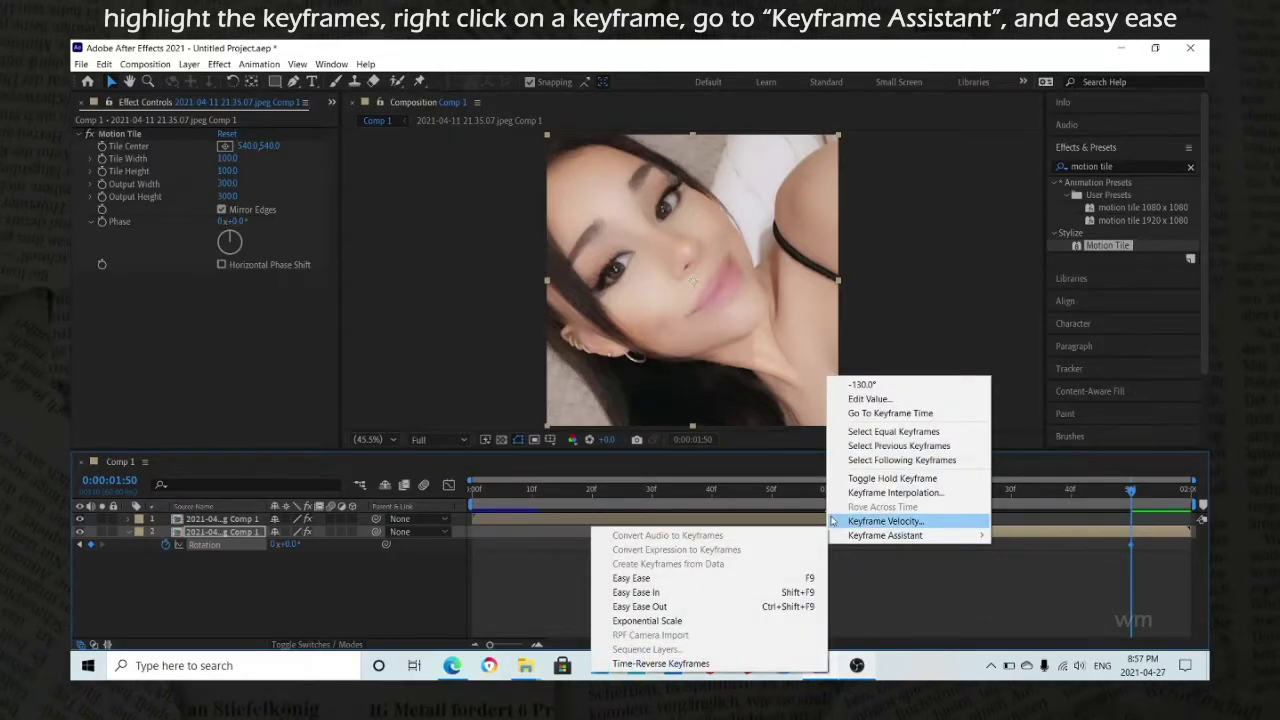
click(732, 579)
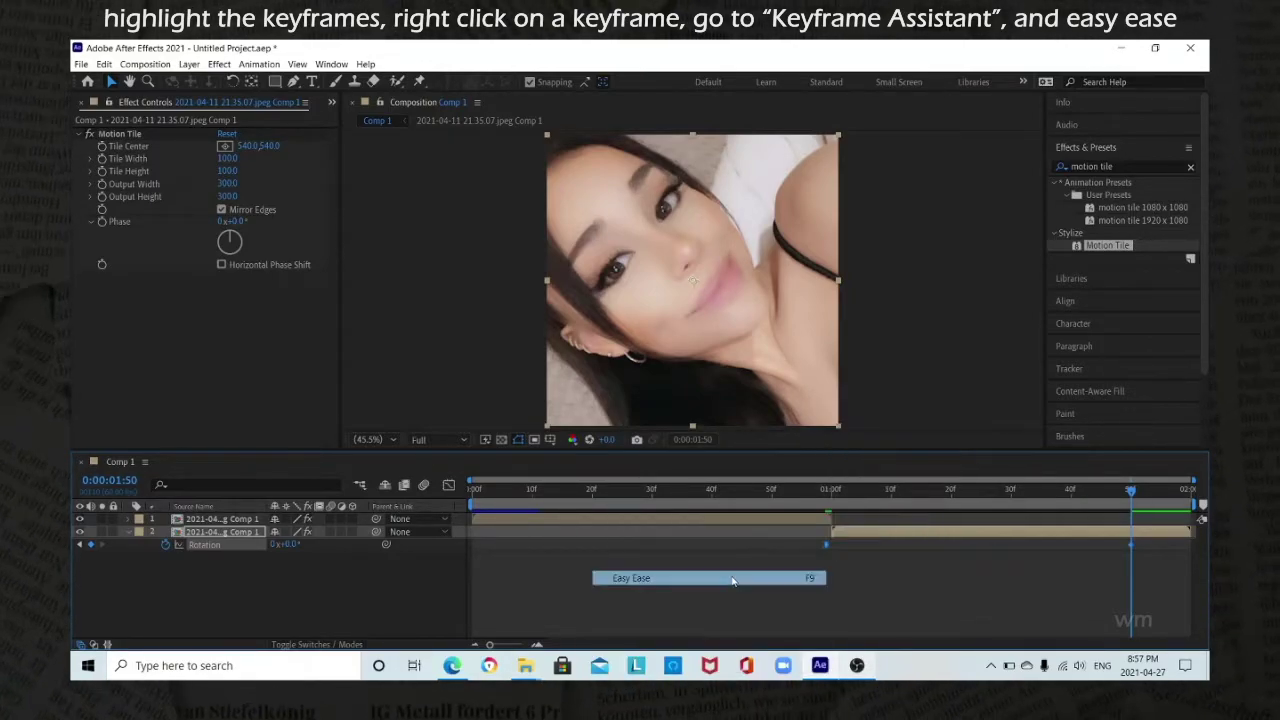
Drag layer 2's rotation handles in the Graph Editor for a steep rise from -130°, then collapse Rotation
click(449, 485)
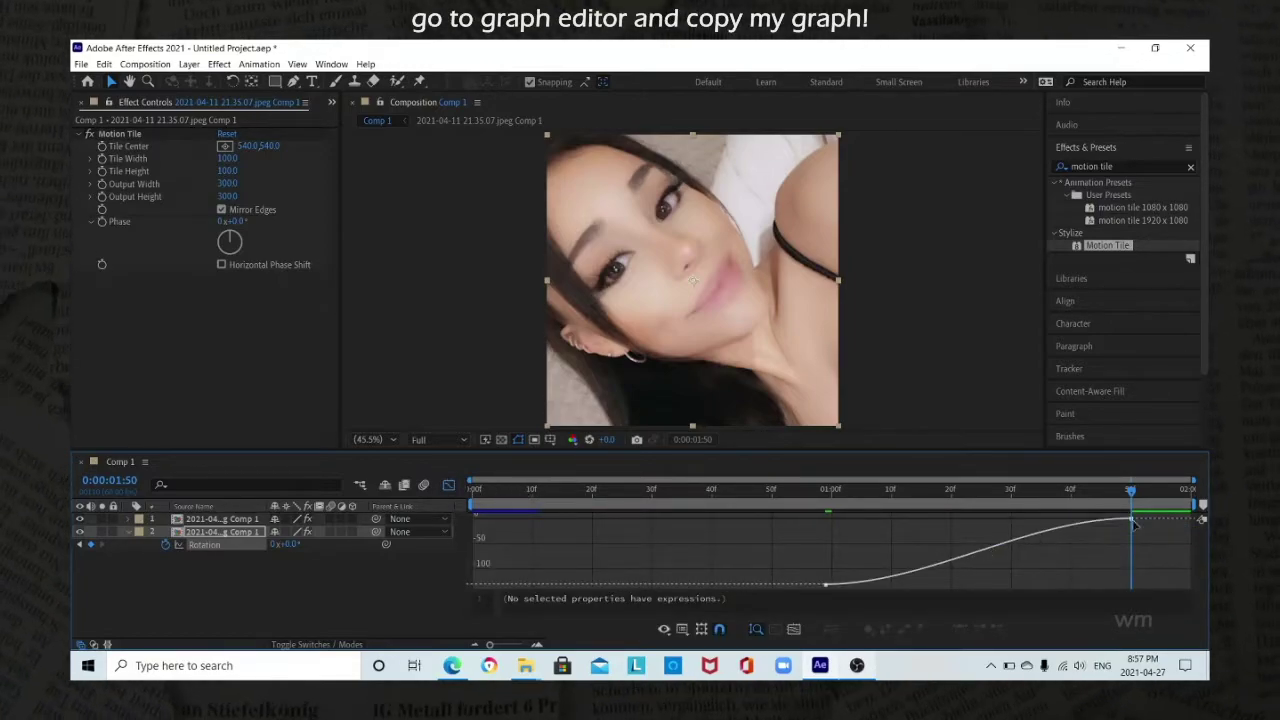
click(1105, 522)
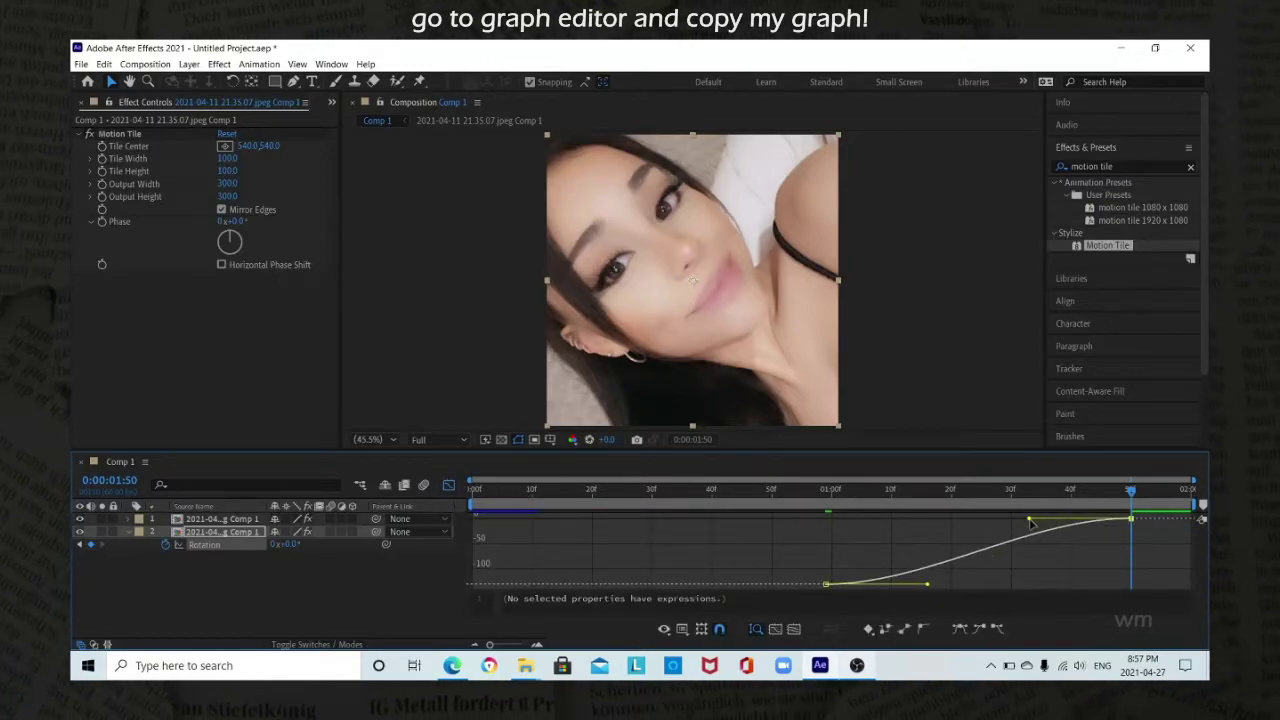
drag(1030, 521, 865, 520)
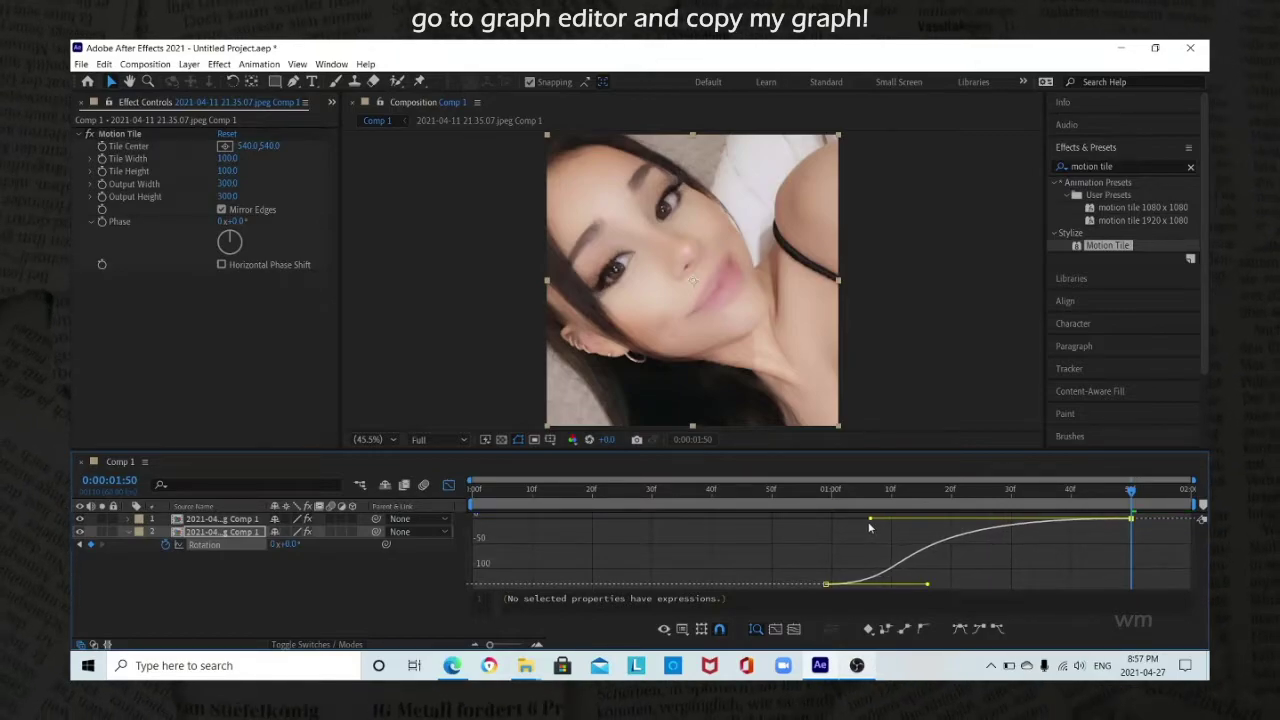
drag(927, 583, 828, 527)
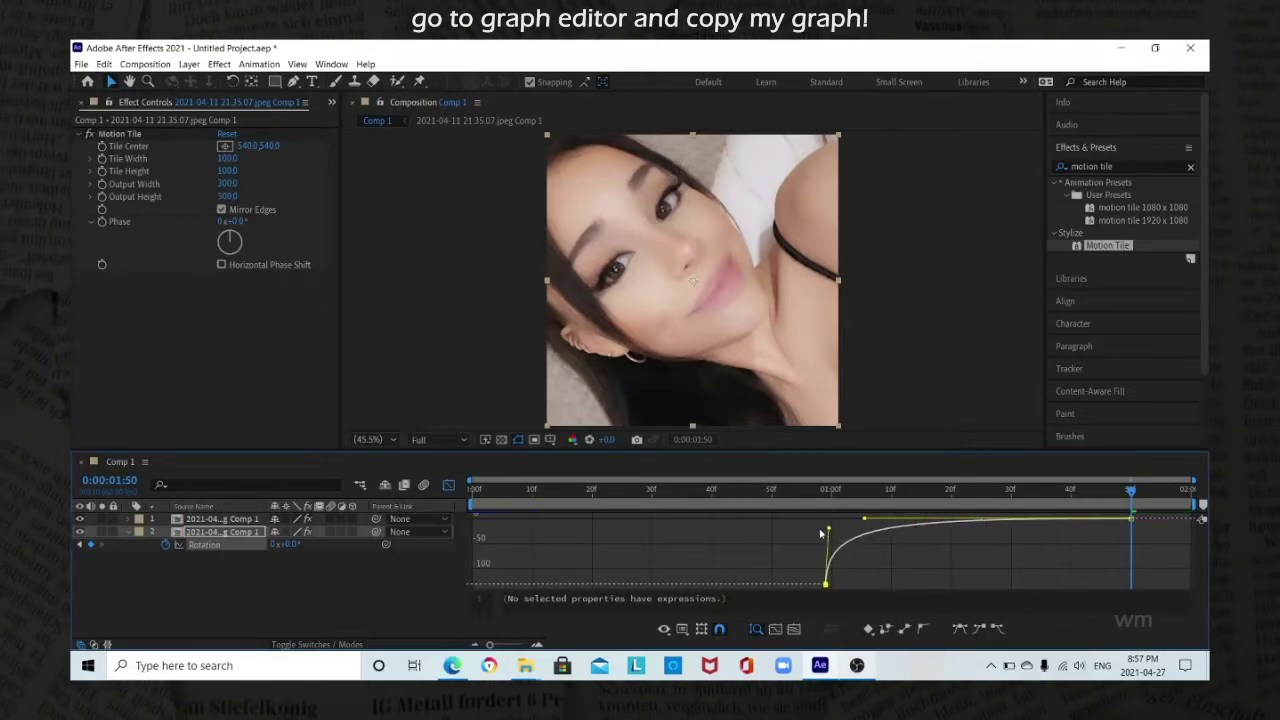
click(448, 485)
click(125, 532)
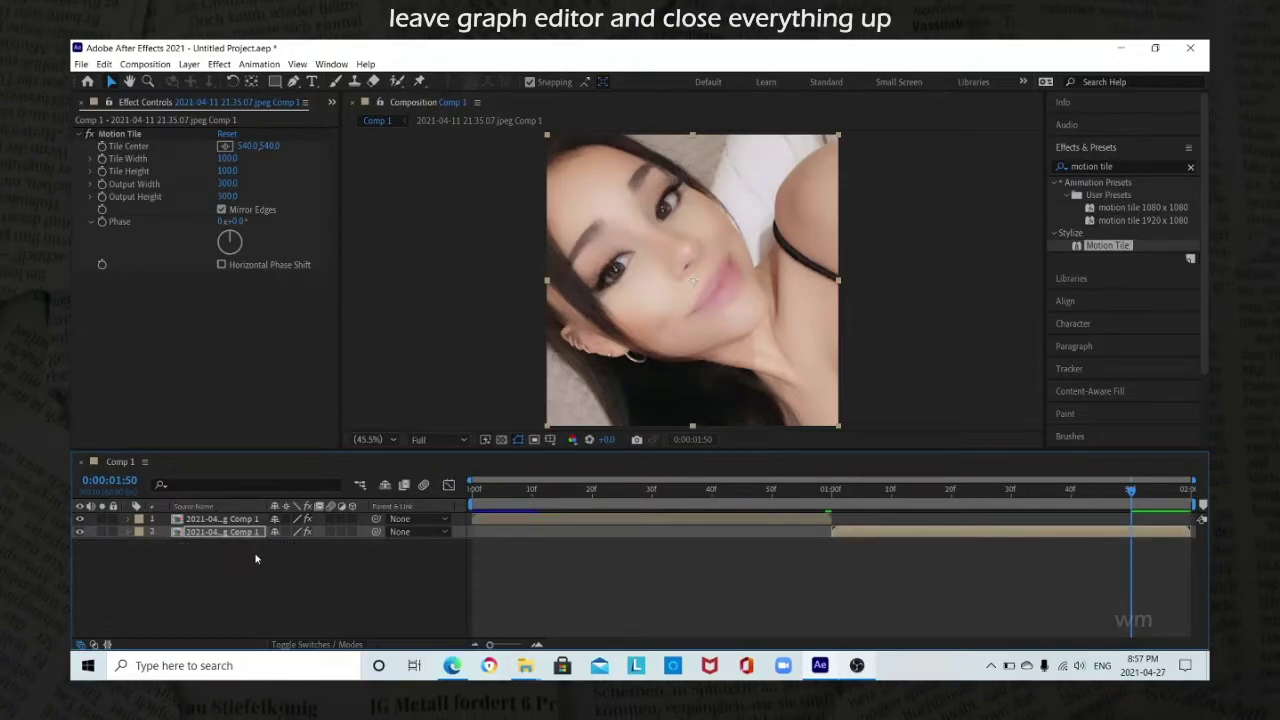
Select both clip layers and preview the animation from the start
drag(257, 551, 225, 520)
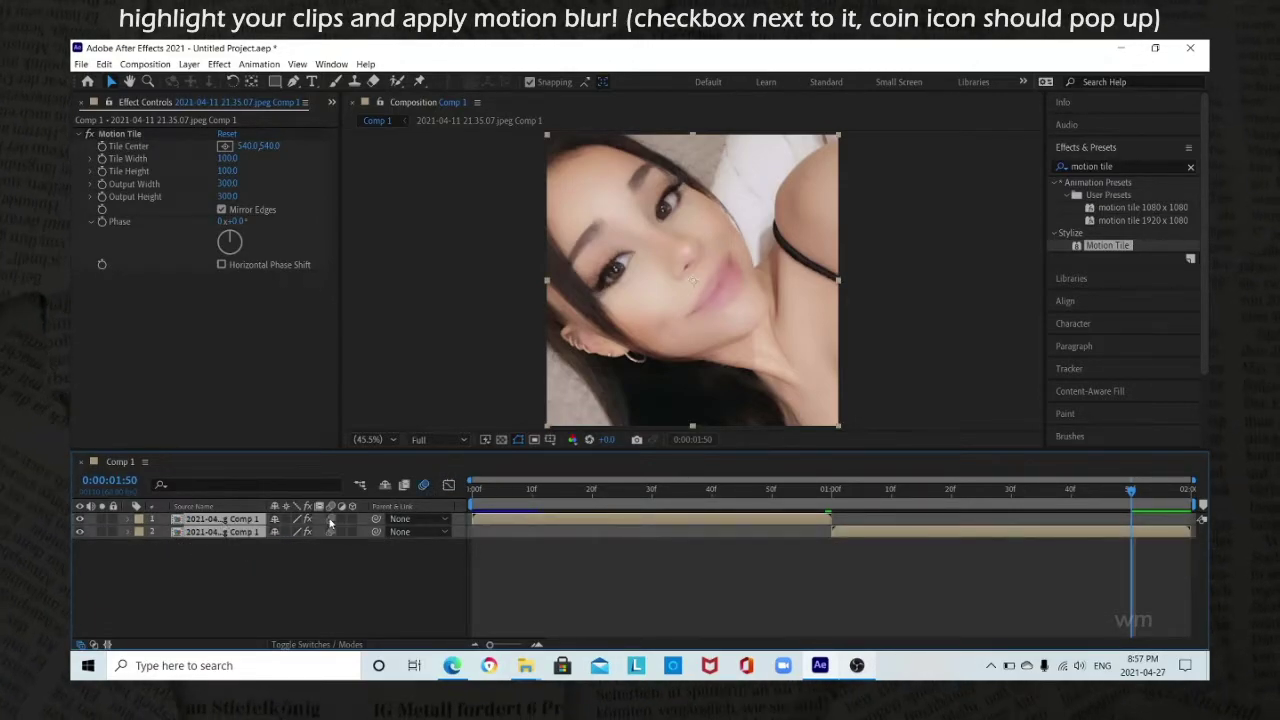
key(space)
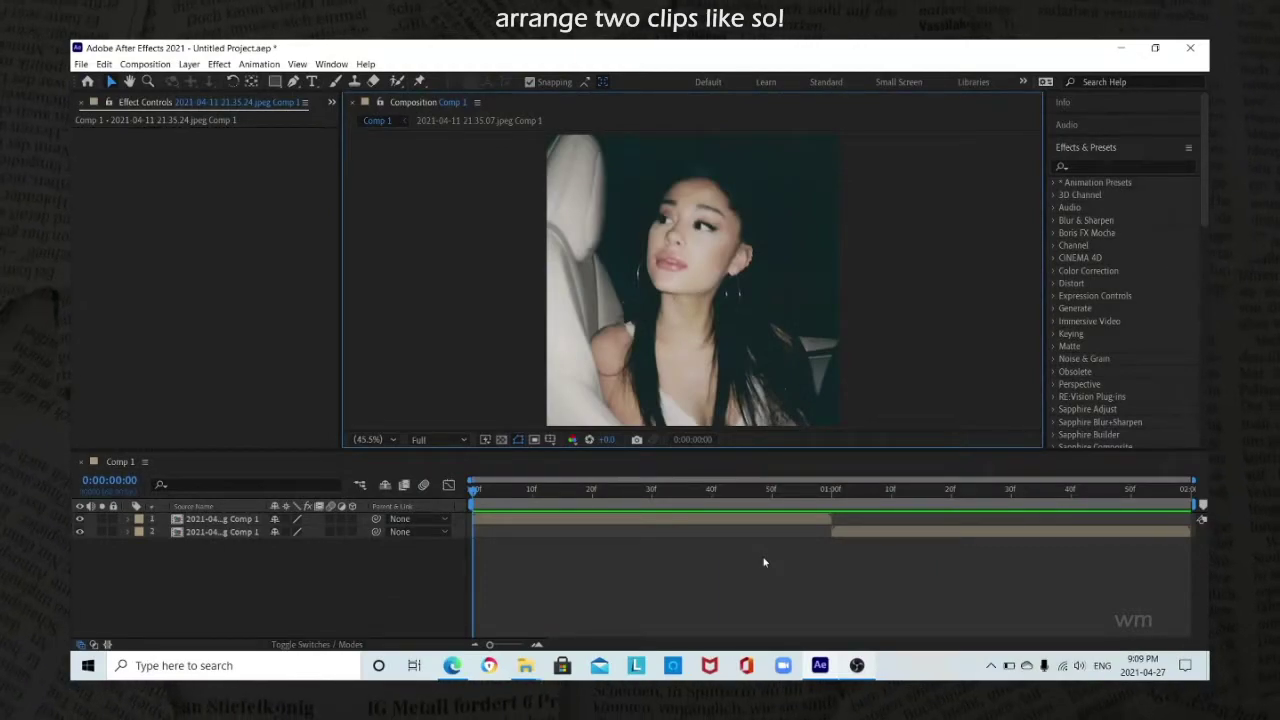
Apply Motion Tile to the first clip with output width and height 300 and Mirror Edges on
mouse_move(777, 496)
mouse_down()
mouse_move(831, 498)
mouse_move(525, 532)
mouse_move(450, 516)
mouse_up()
click(1115, 167)
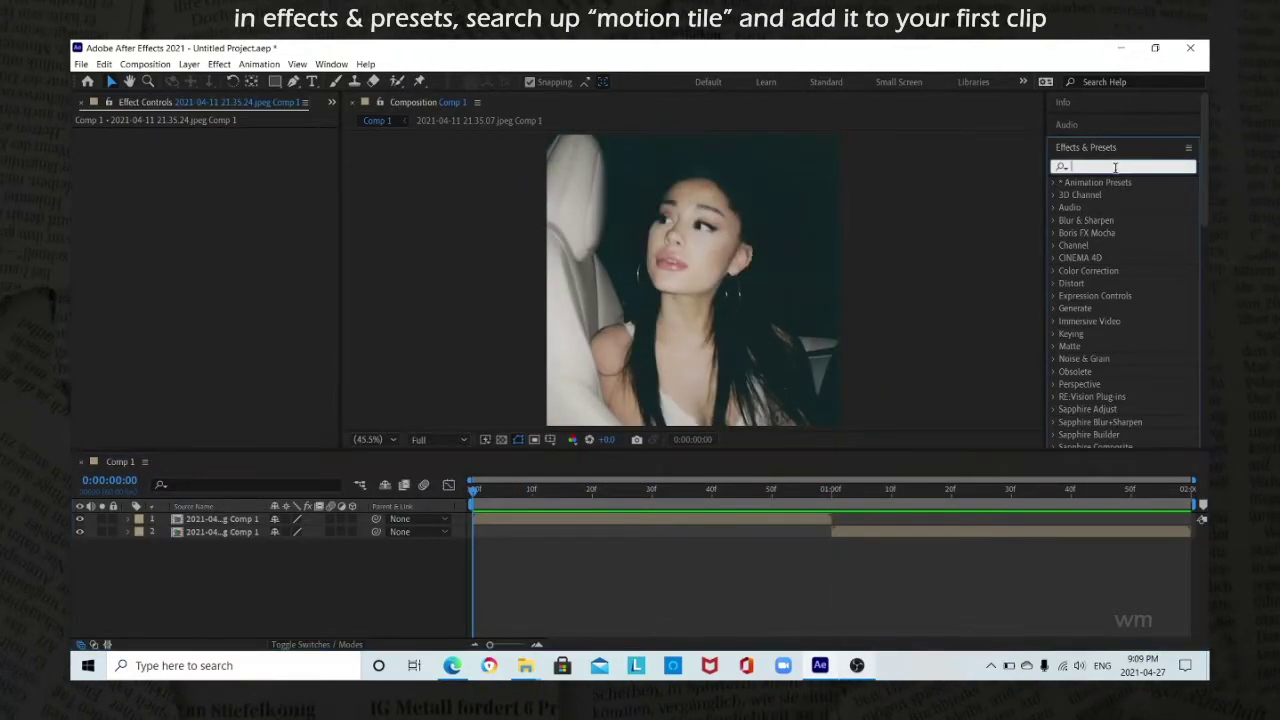
text(motion tile)
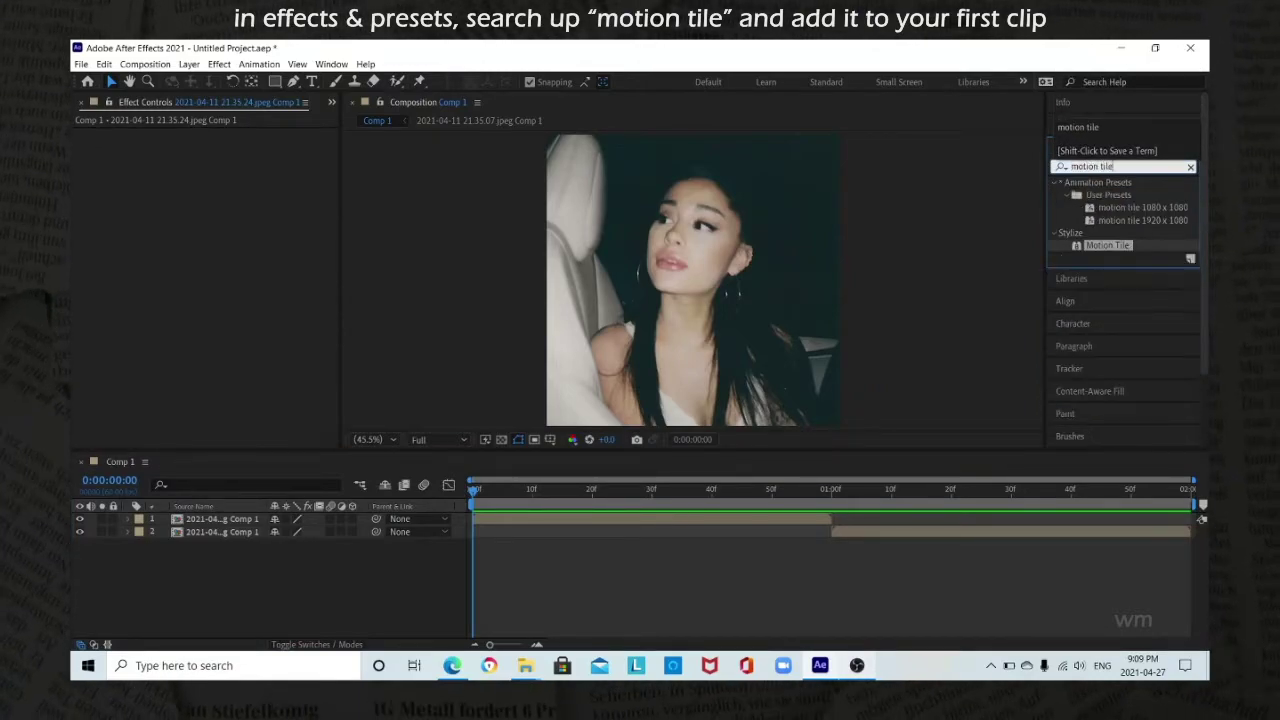
drag(1120, 246, 768, 519)
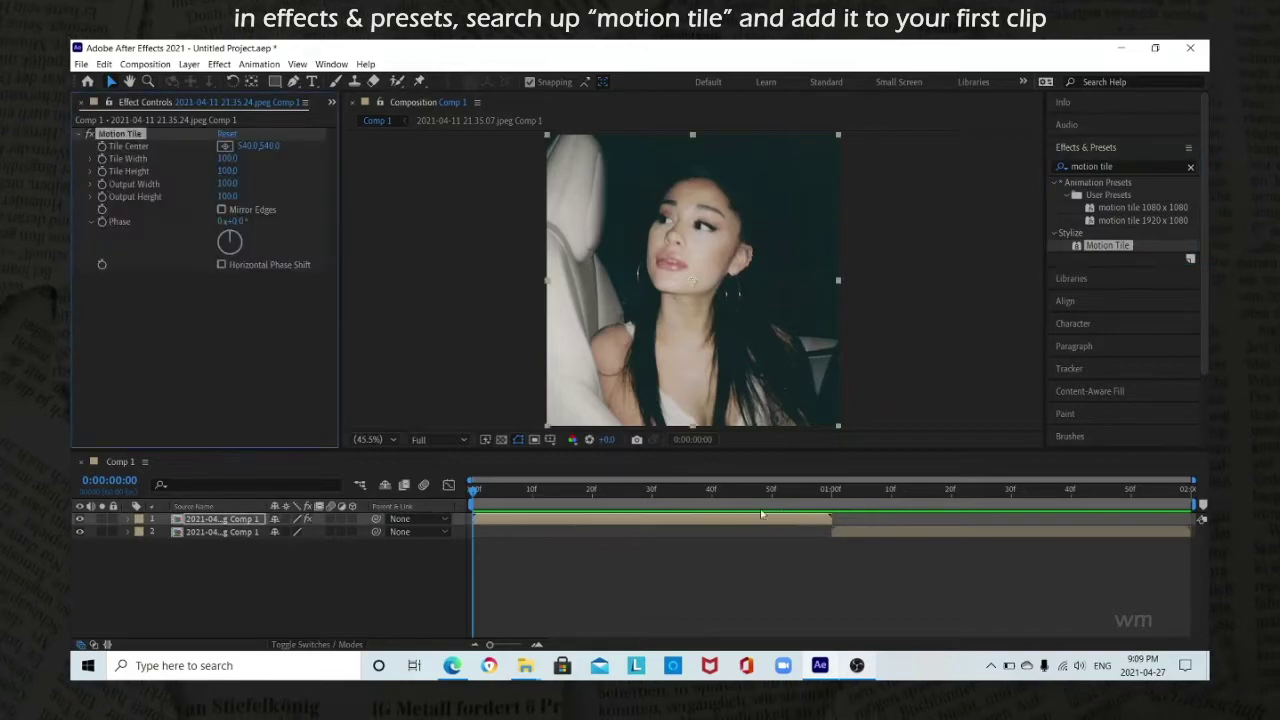
click(228, 196)
text(300)
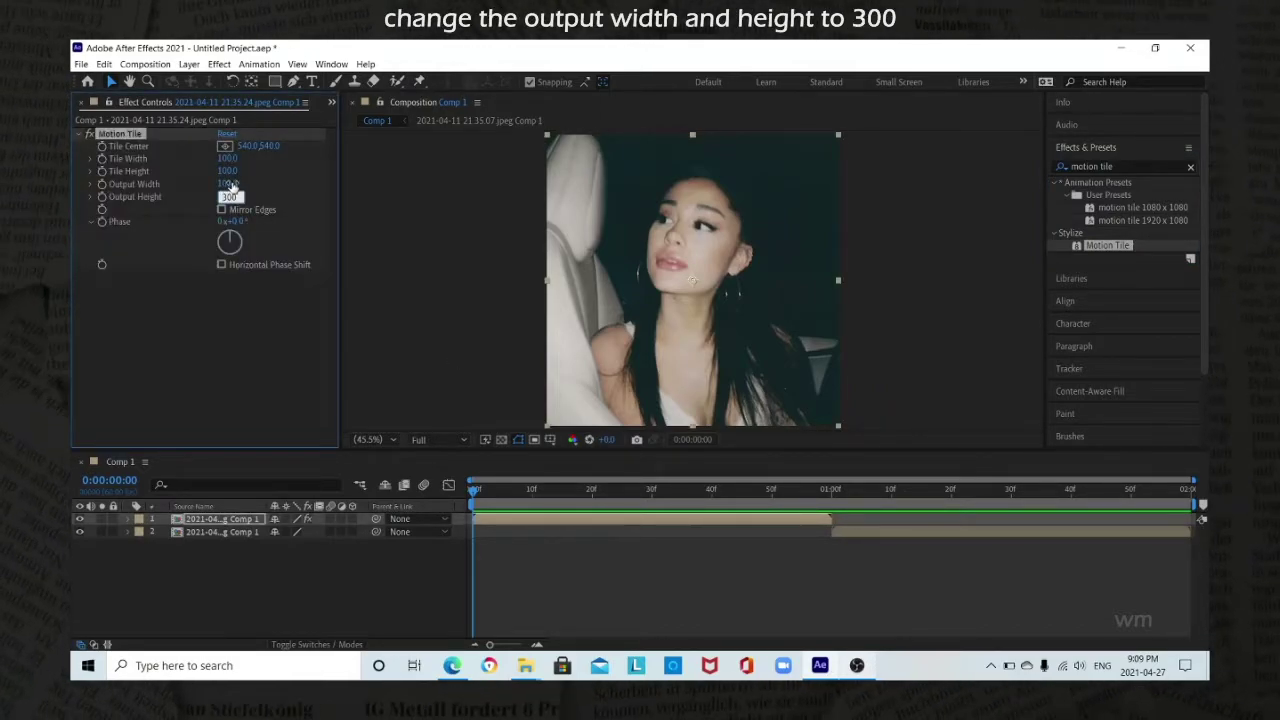
click(228, 184)
text(300)
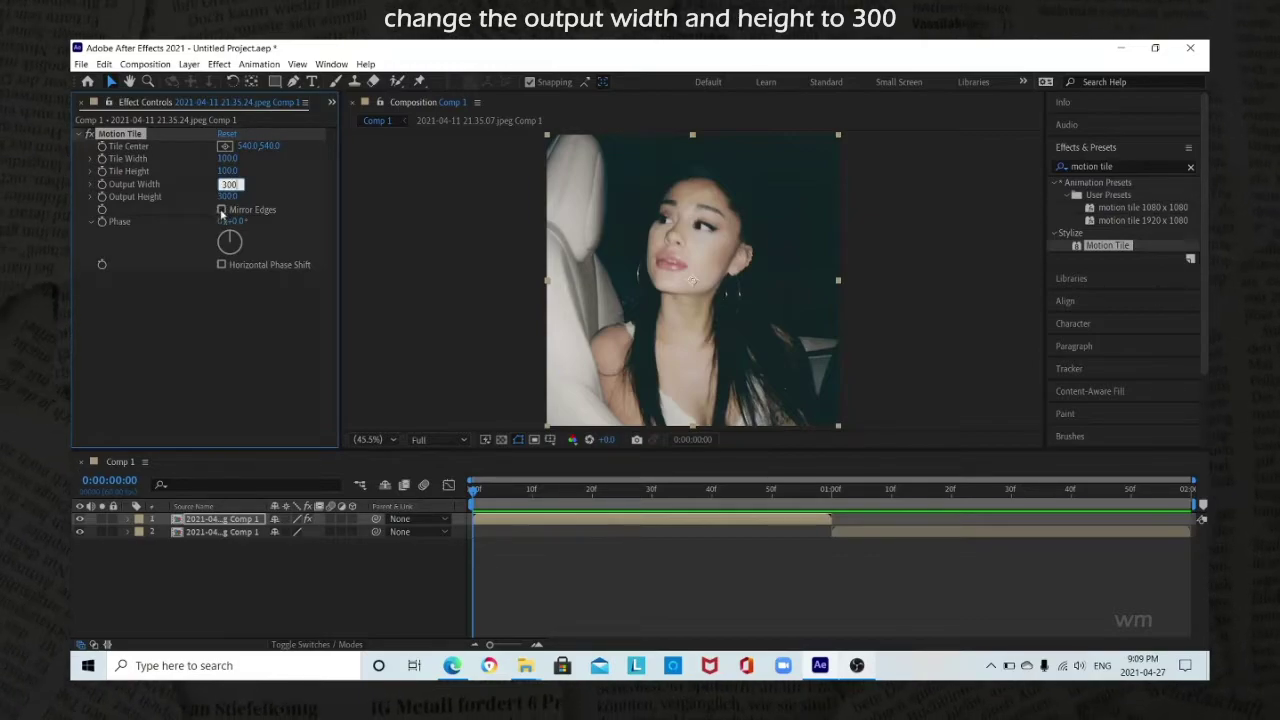
click(222, 211)
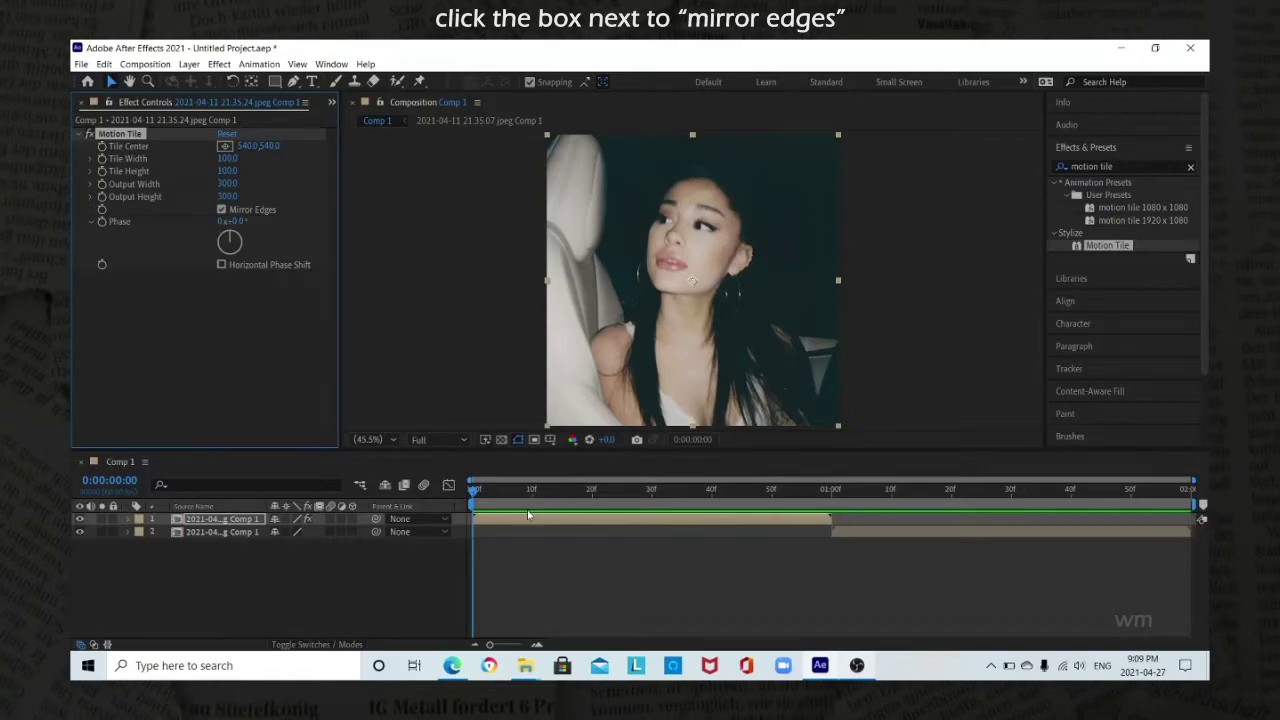
key(p)
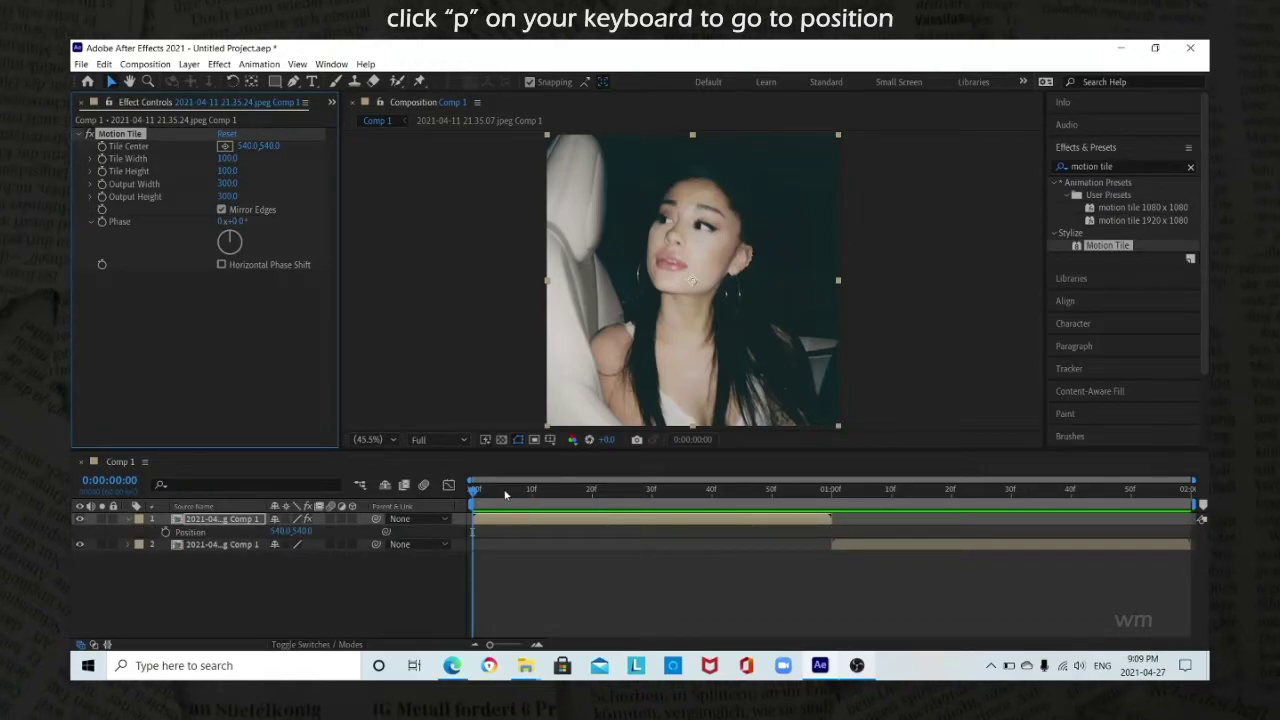
Keyframe Position from 540,540 at frame 10 to 540,1500, one frame before the clip ends
click(530, 494)
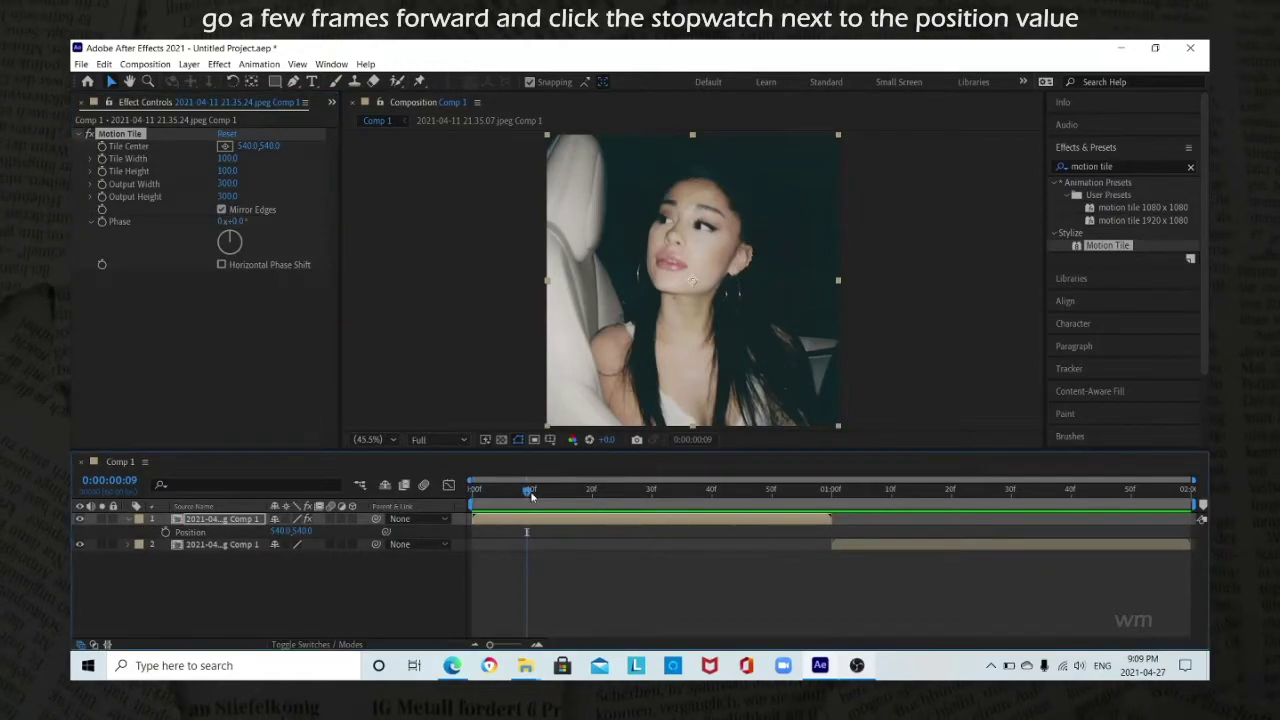
drag(529, 495, 534, 497)
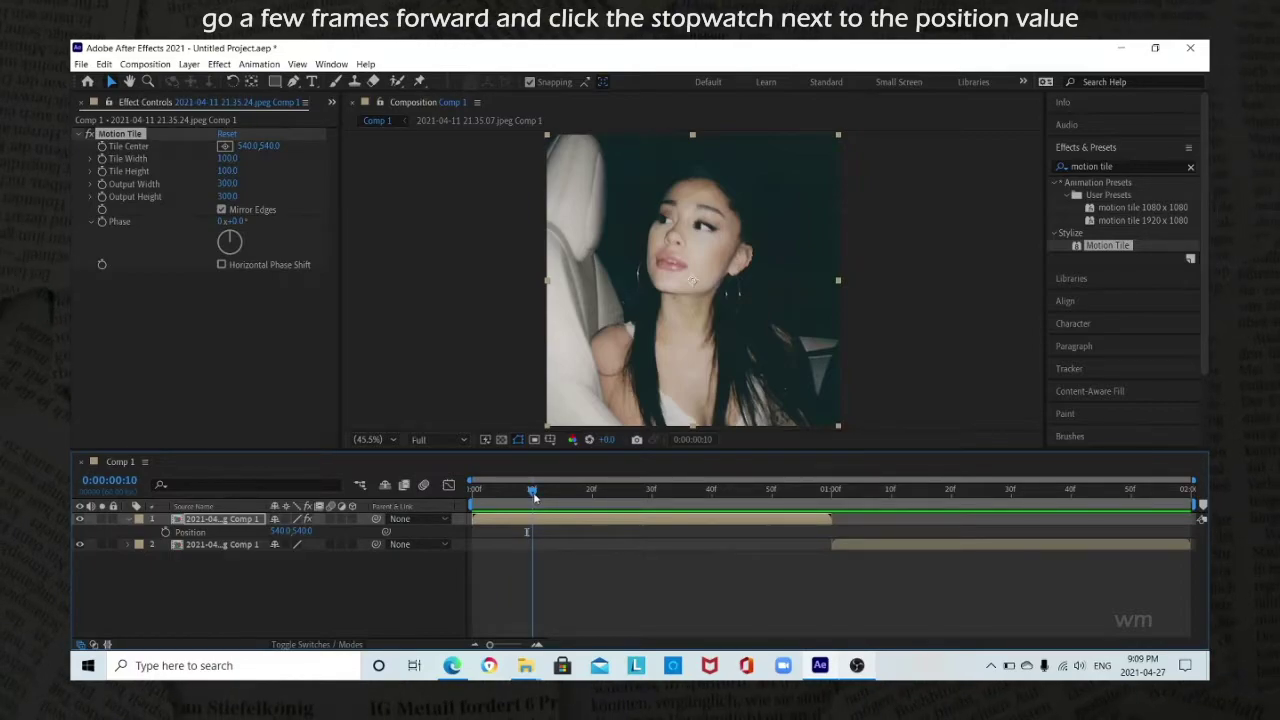
click(166, 532)
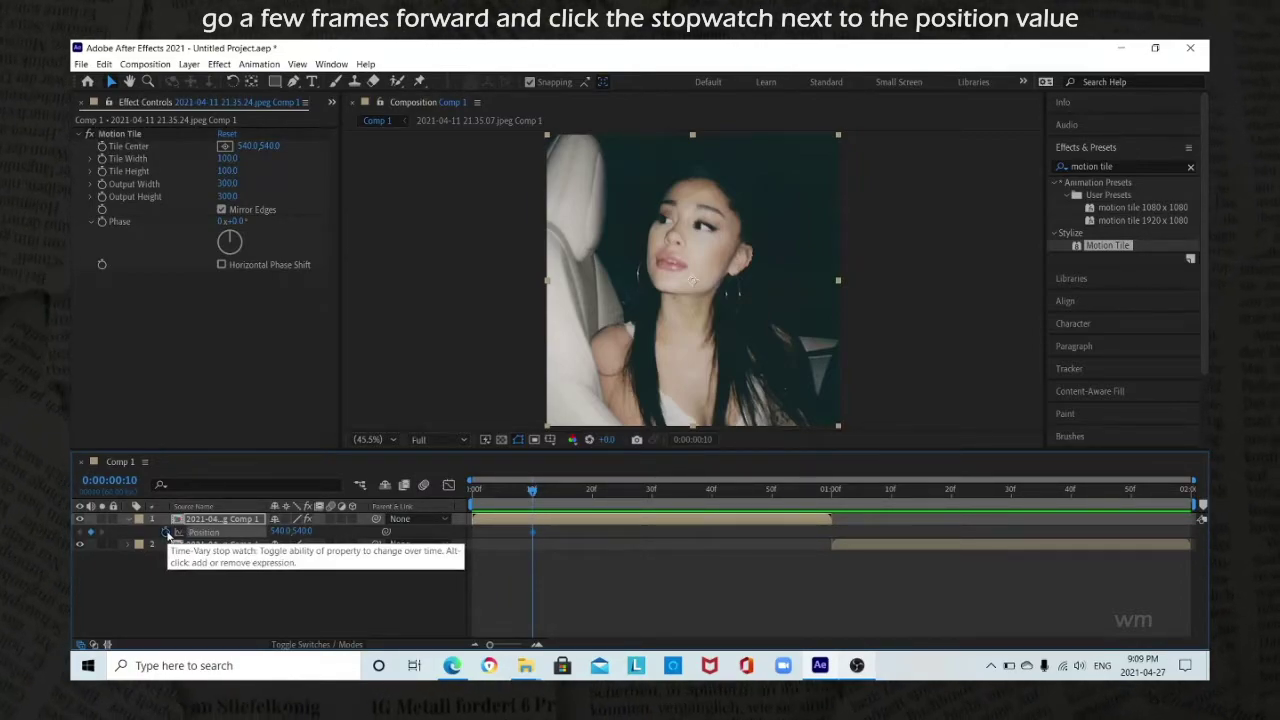
key(o)
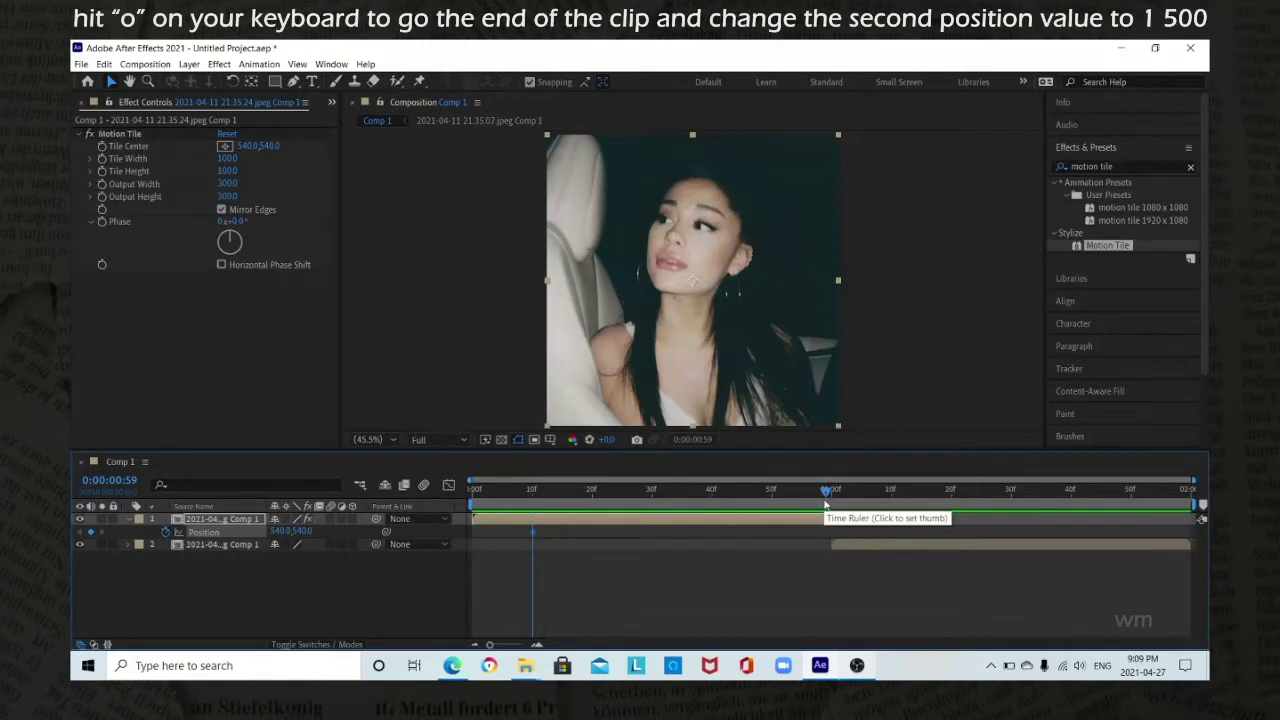
click(303, 531)
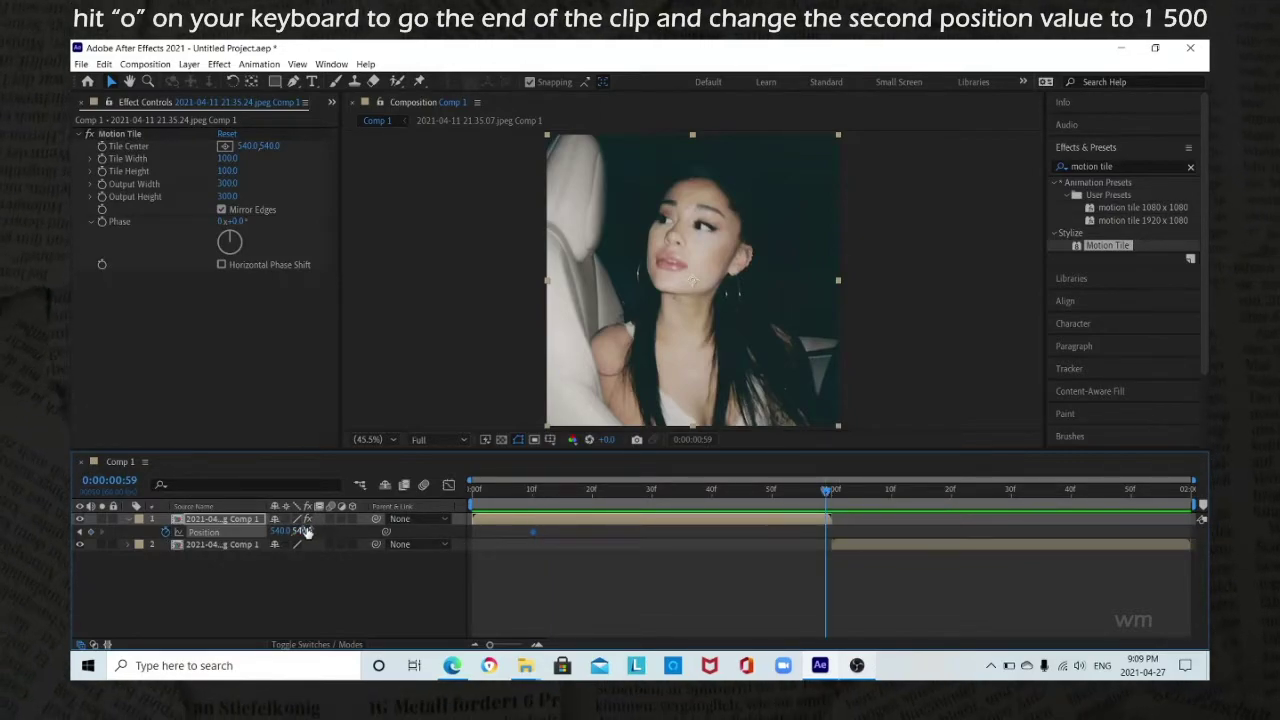
text(1)
key(Return)
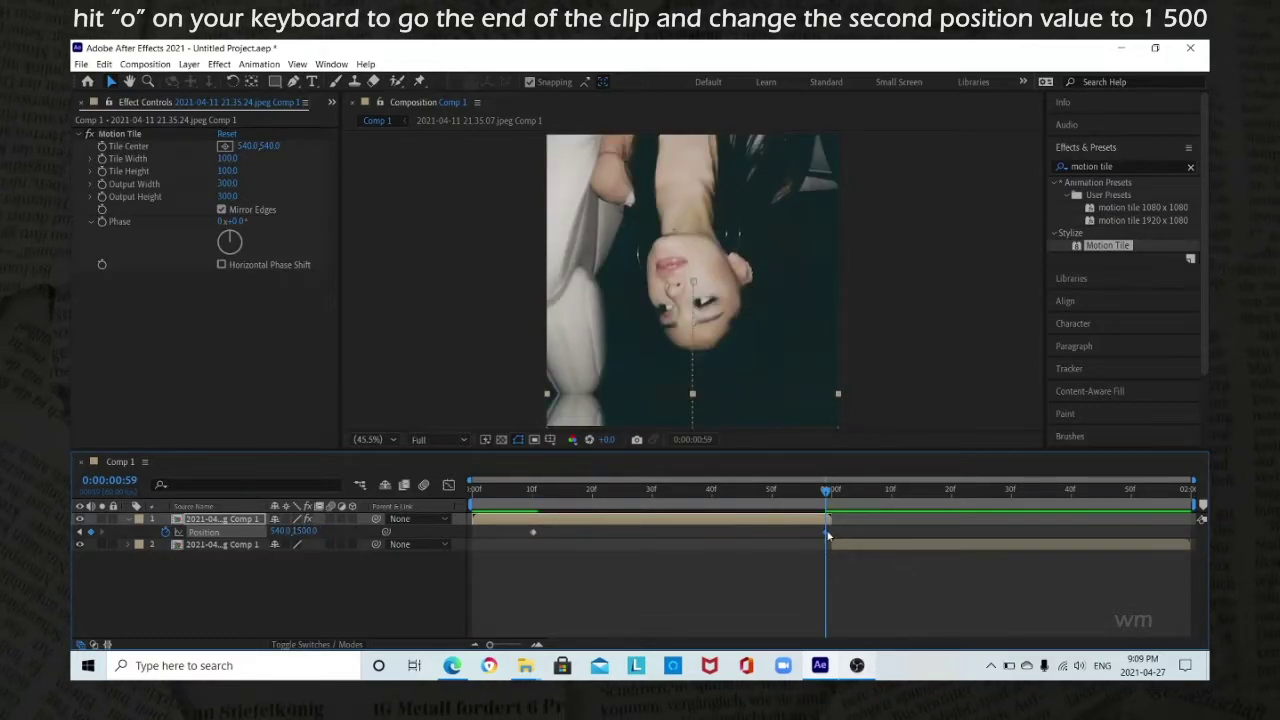
mouse_move(829, 537)
drag(832, 537, 602, 548)
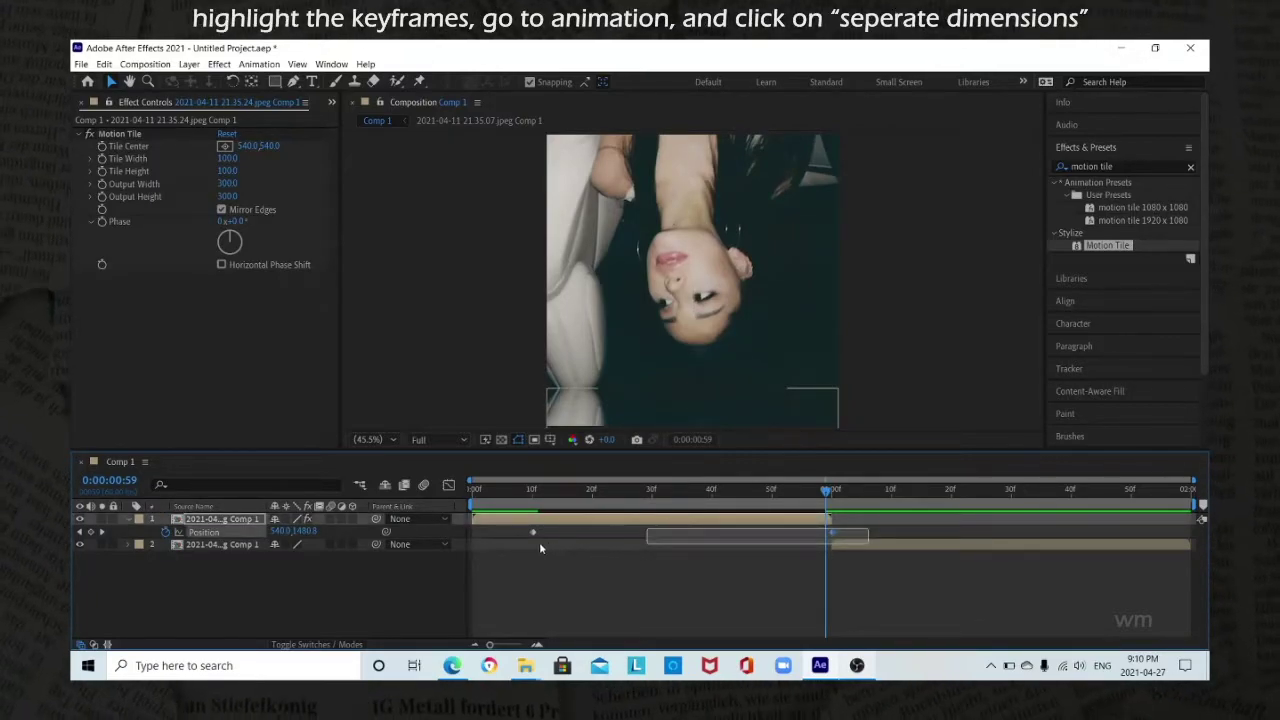
Separate the first clip's Position into X Position and Y Position
drag(602, 548, 518, 546)
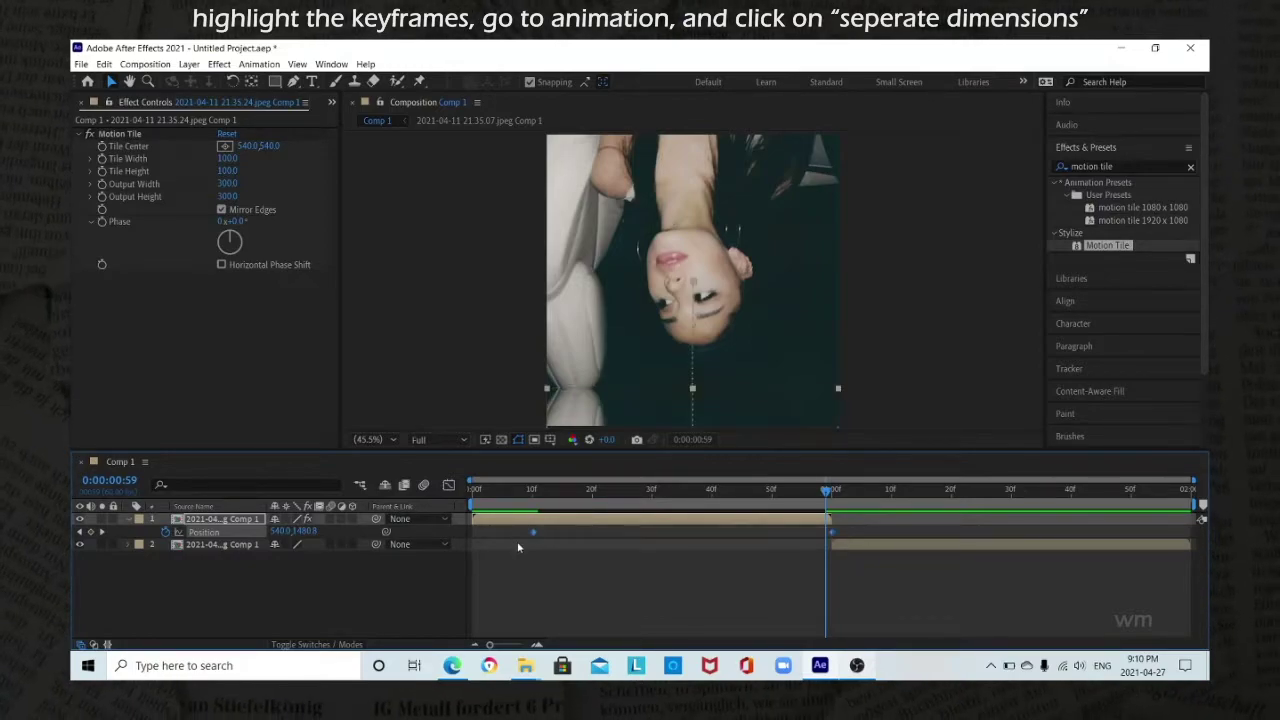
click(248, 65)
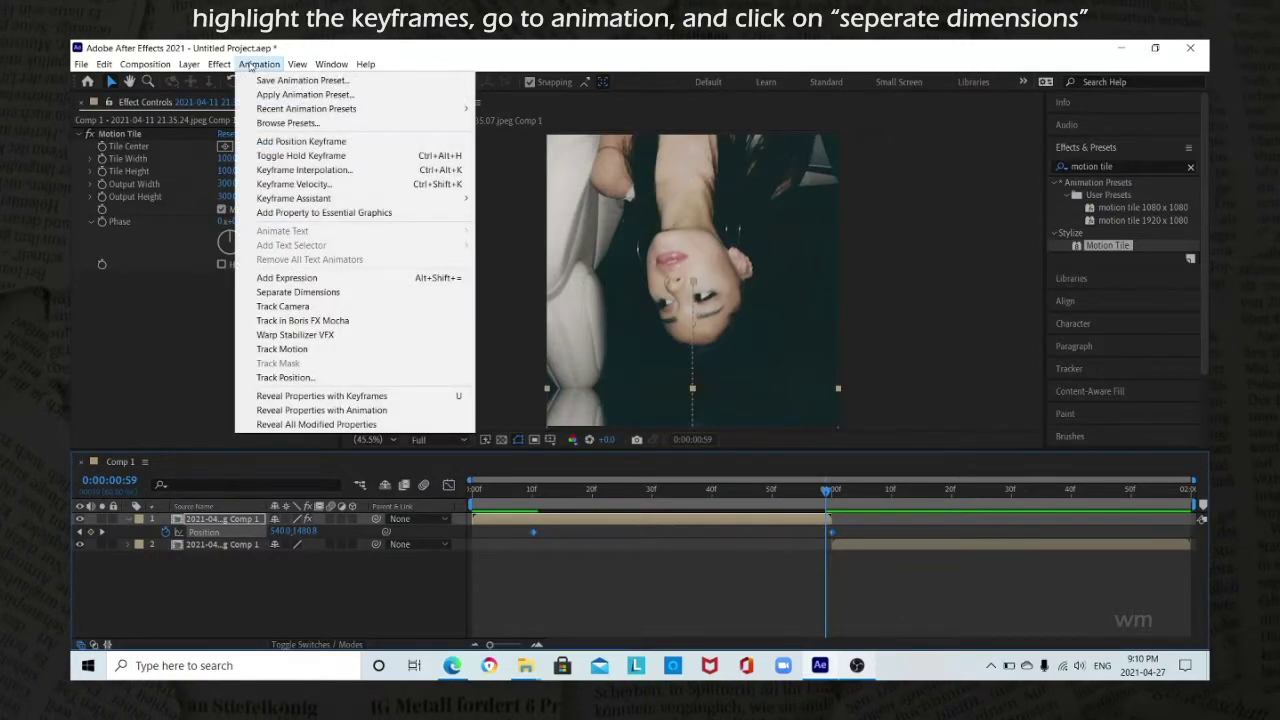
click(298, 291)
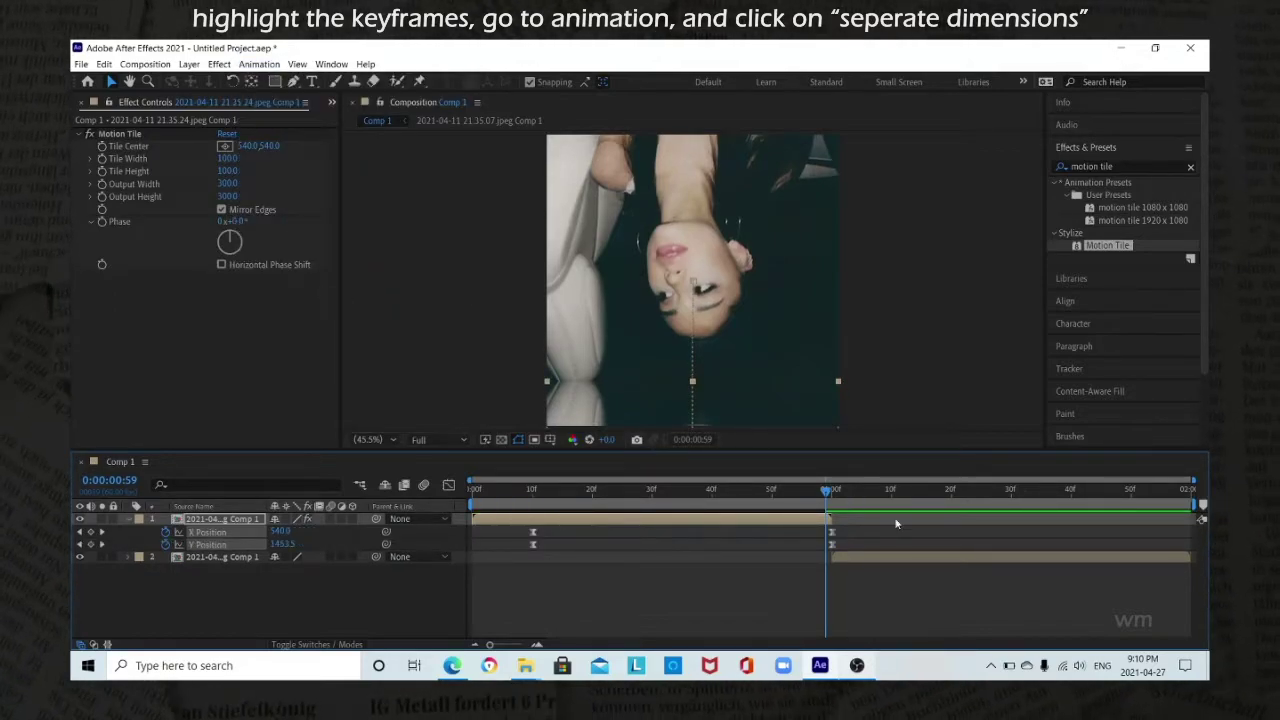
click(866, 532)
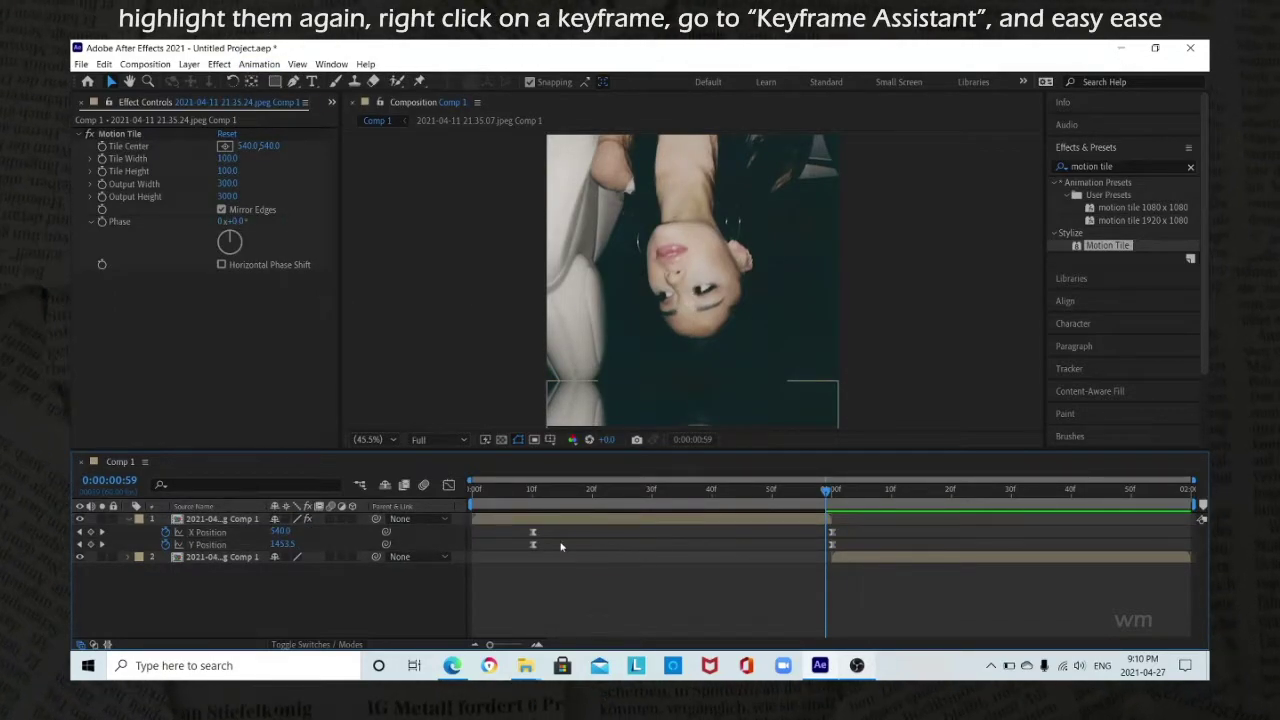
Apply Easy Ease to the first clip's position keyframes and view the Y Position graph
drag(520, 526, 870, 562)
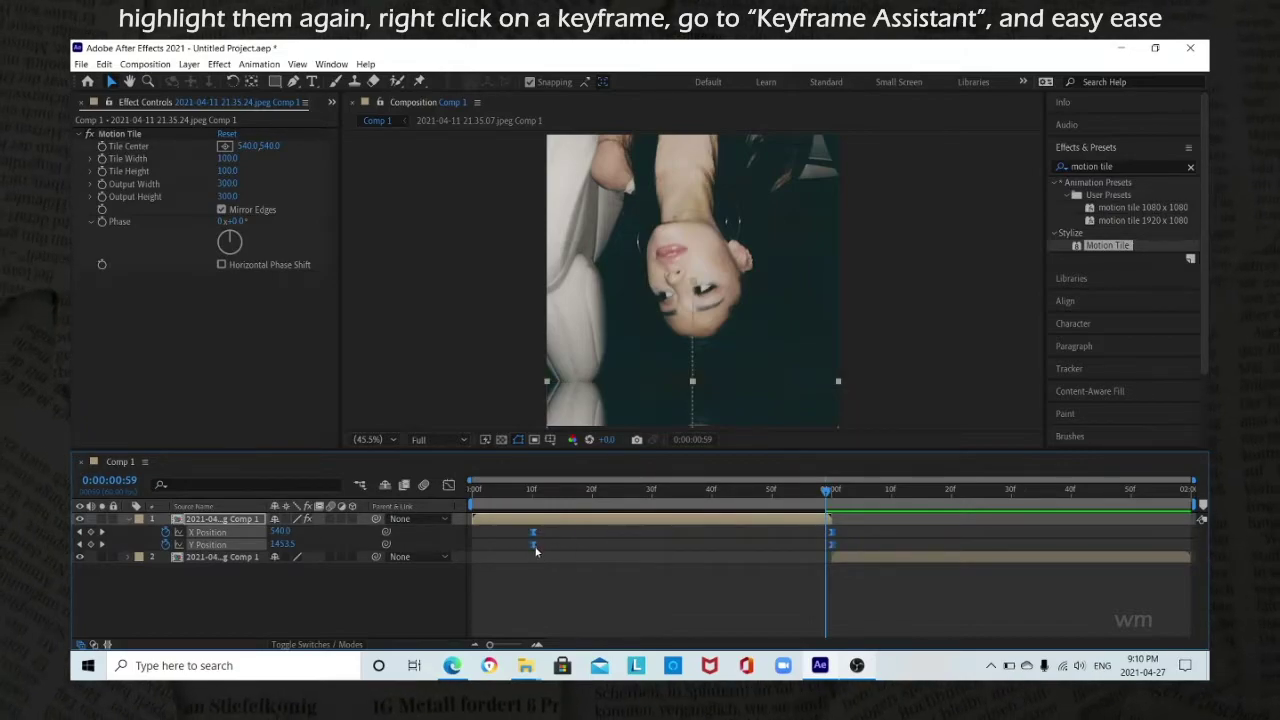
right_click(534, 547)
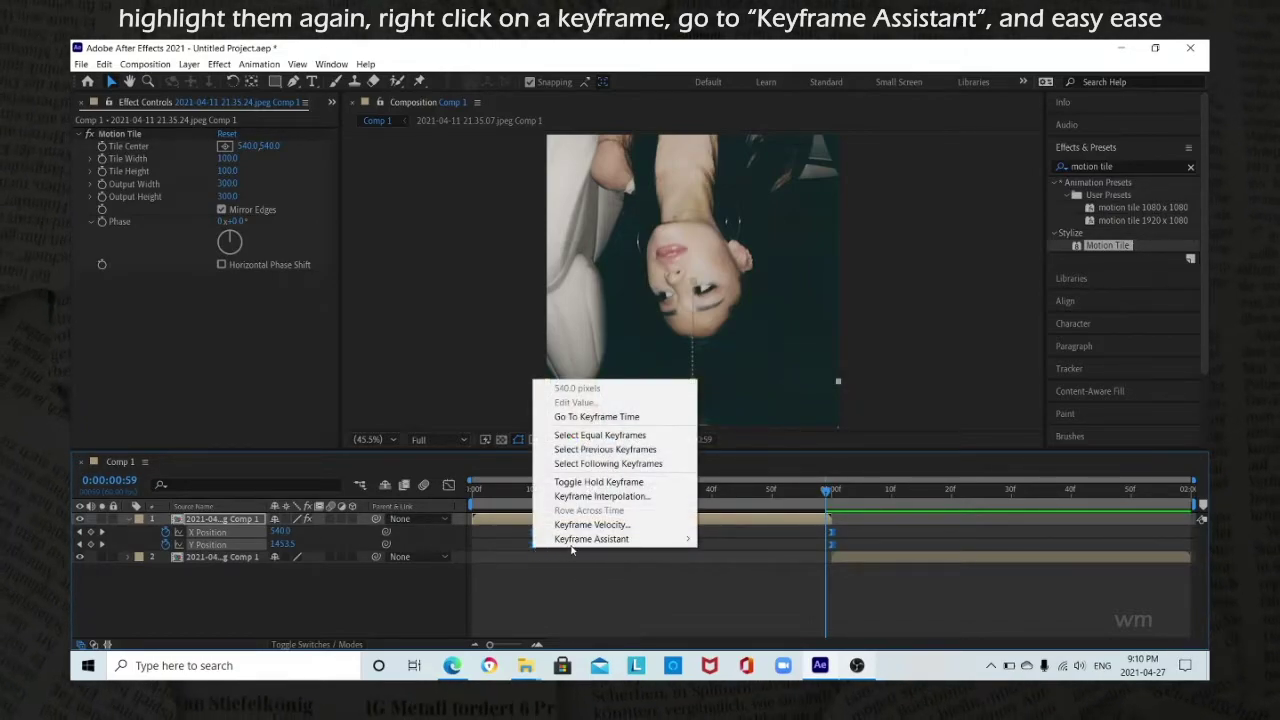
mouse_move(610, 539)
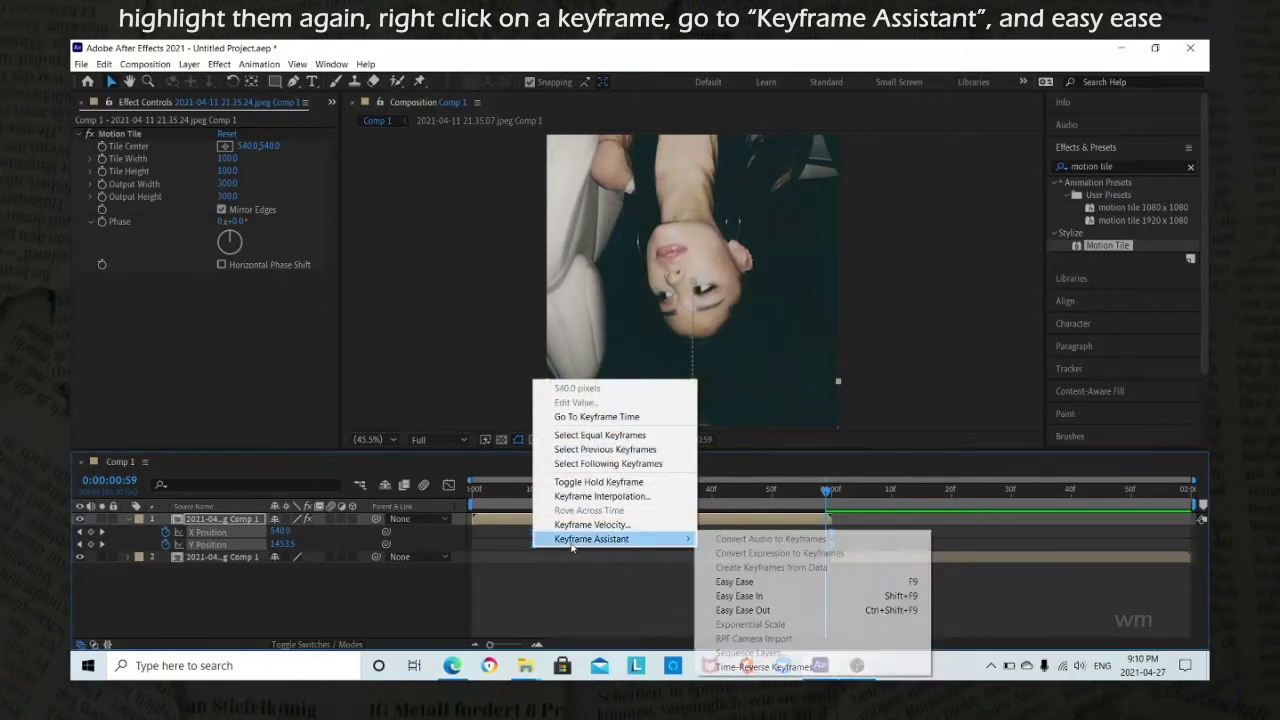
click(728, 584)
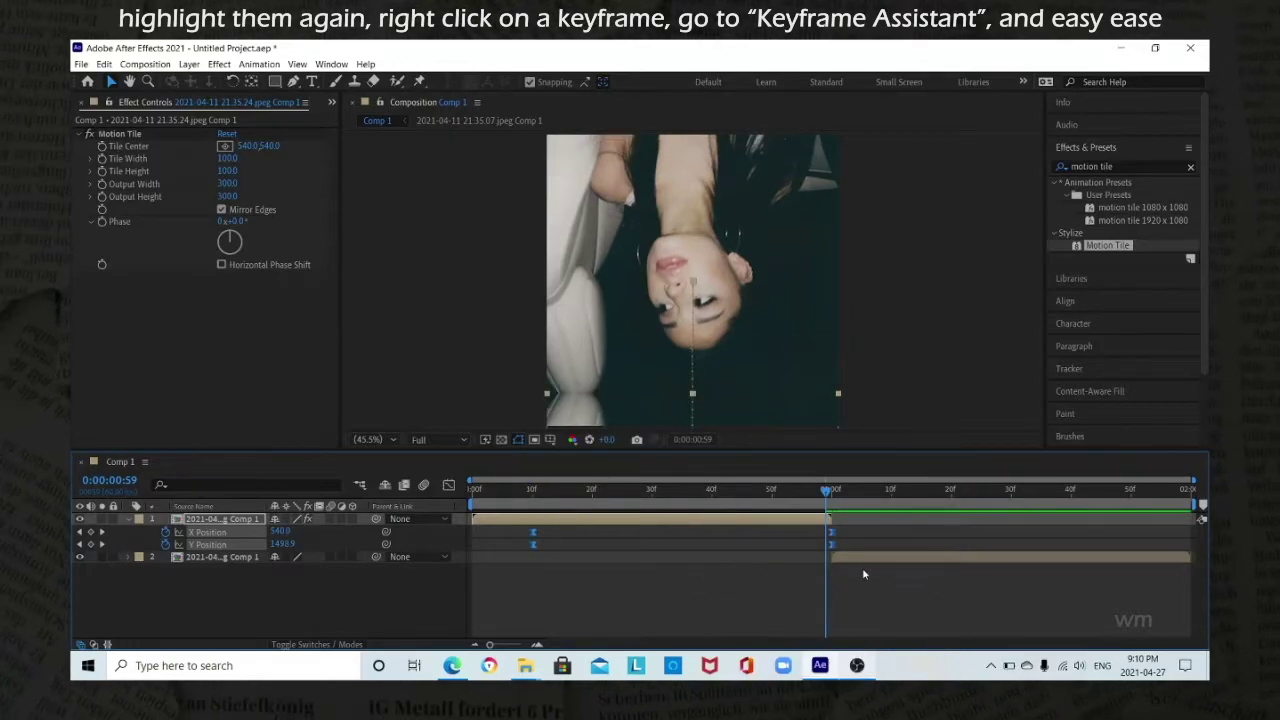
click(449, 485)
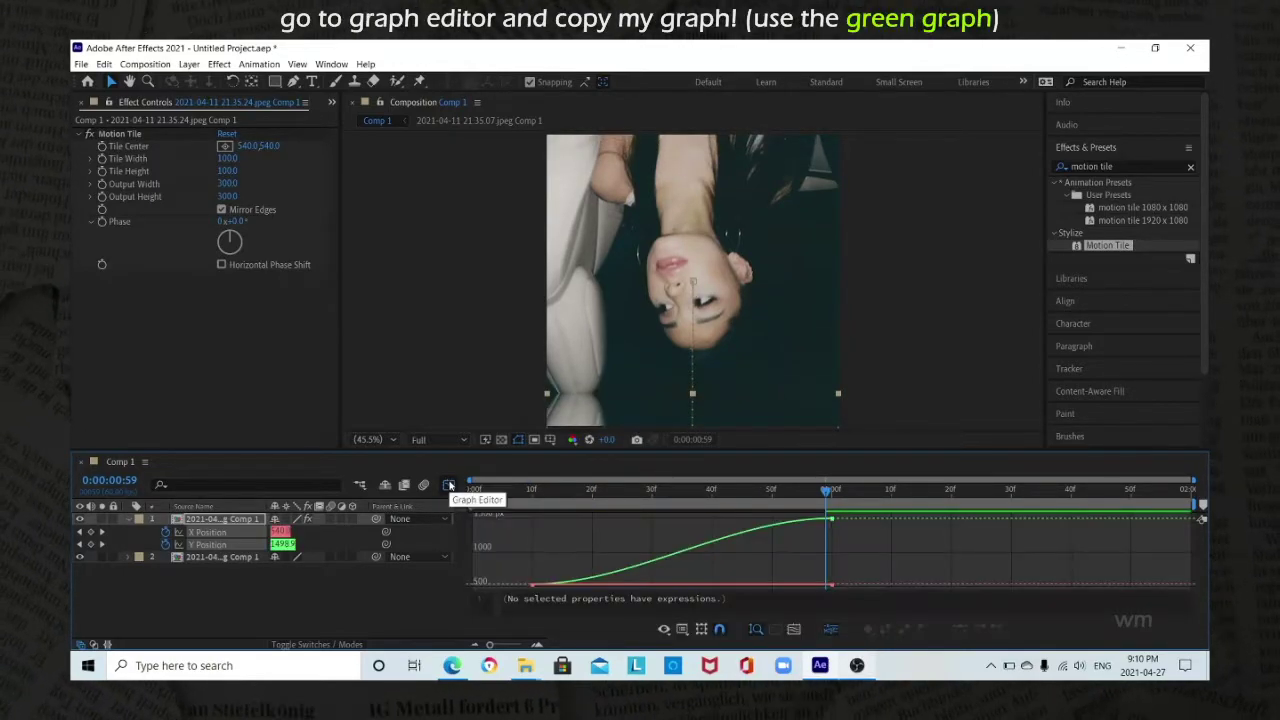
Drag the Y Position Bezier handles so the curve stays flat, then rises steeply at the end
click(679, 556)
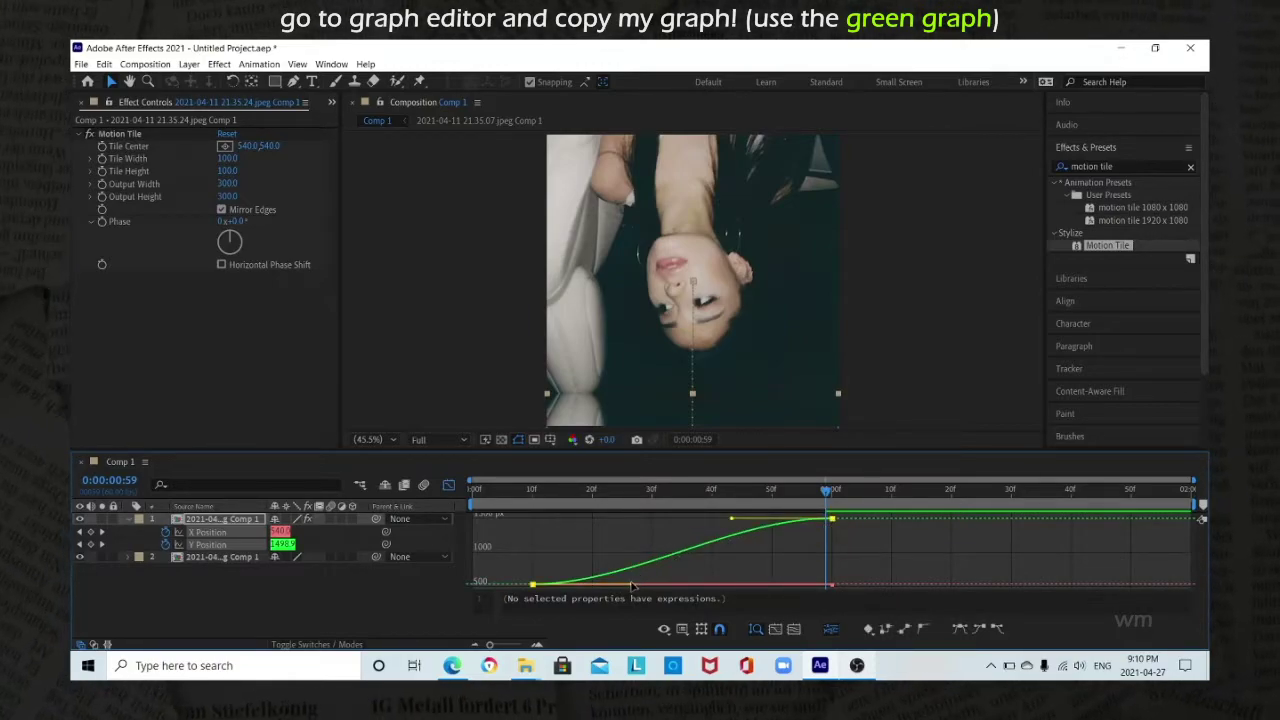
drag(632, 585, 745, 584)
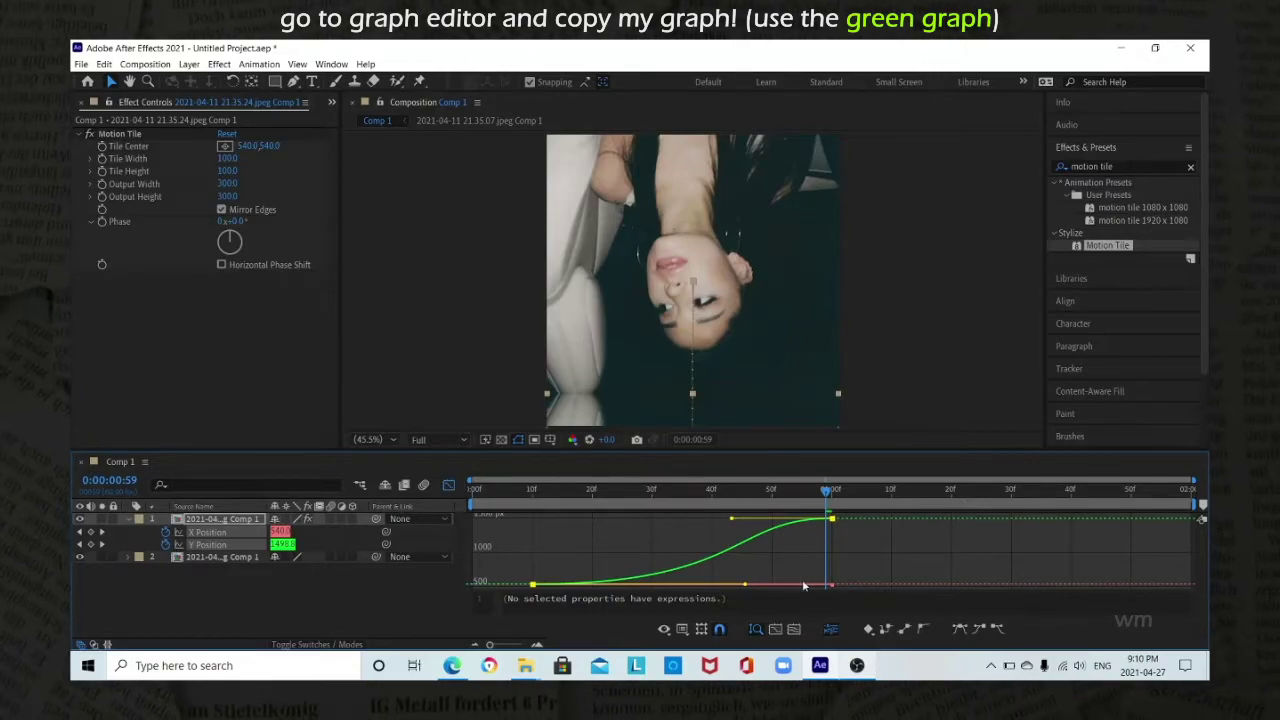
drag(745, 584, 802, 584)
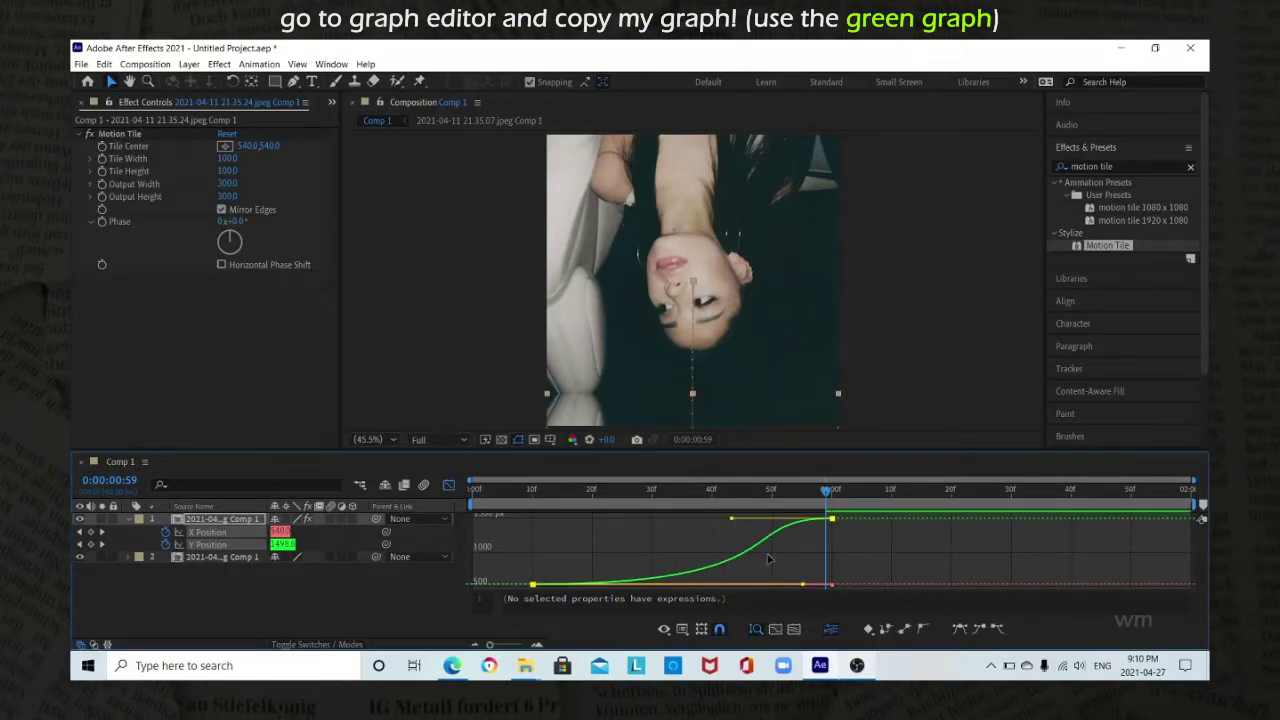
drag(732, 518, 828, 580)
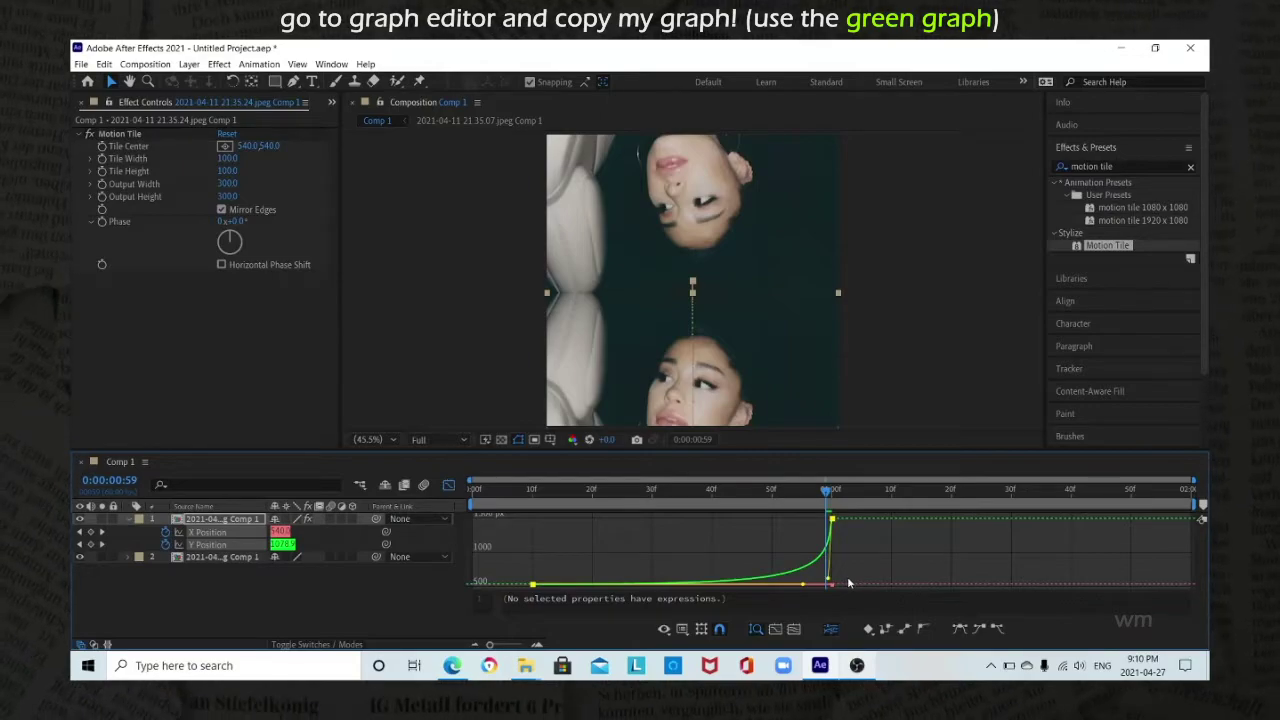
Copy Motion Tile from the first clip, paste it onto the second clip, and show its Position
click(450, 485)
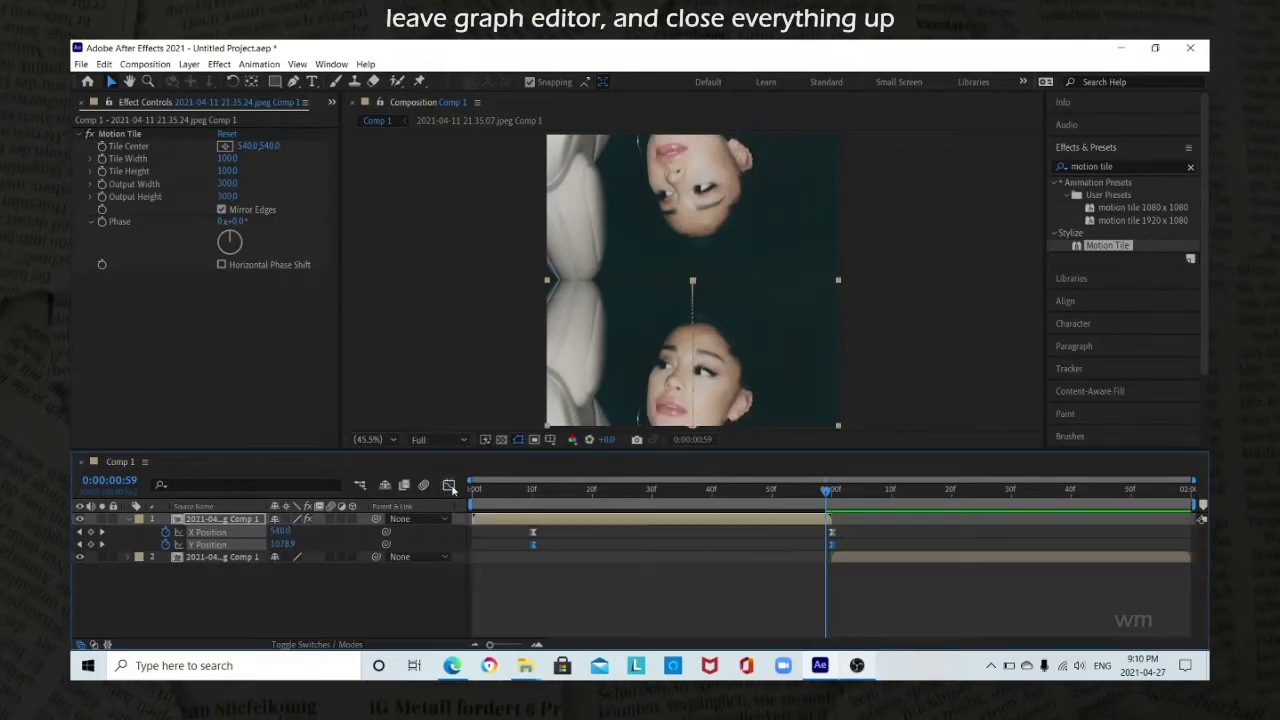
click(139, 520)
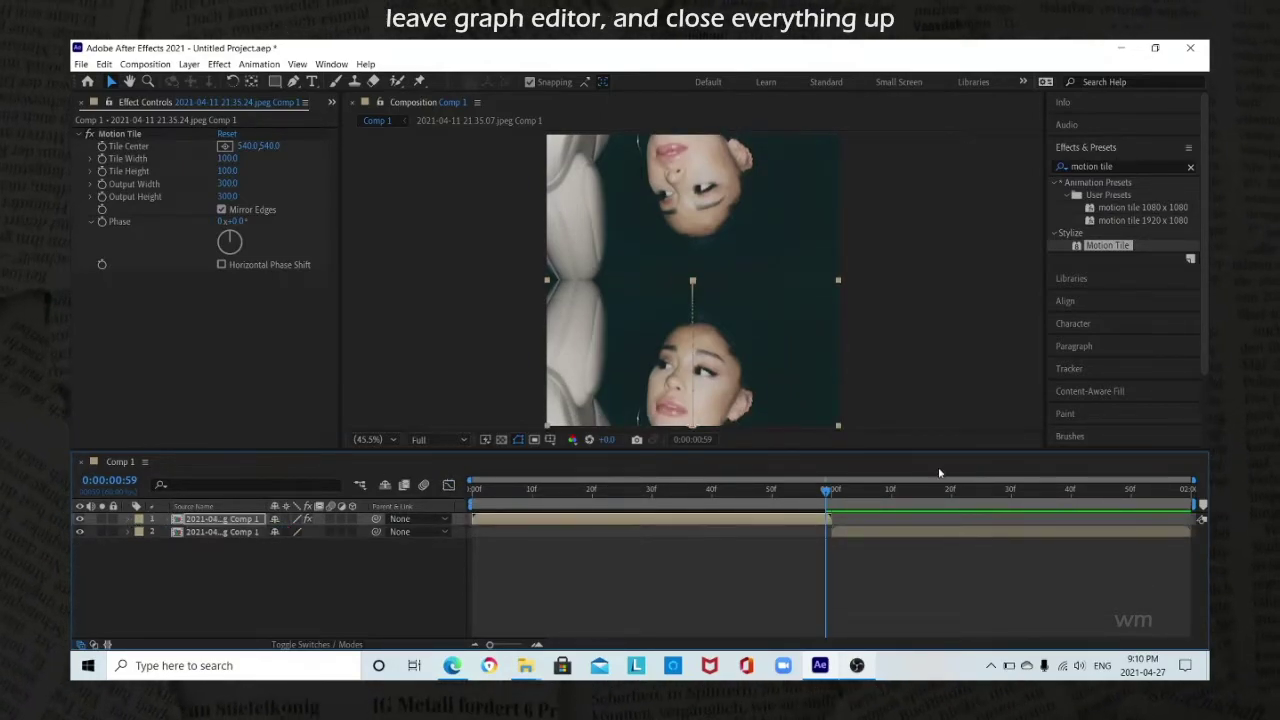
click(834, 492)
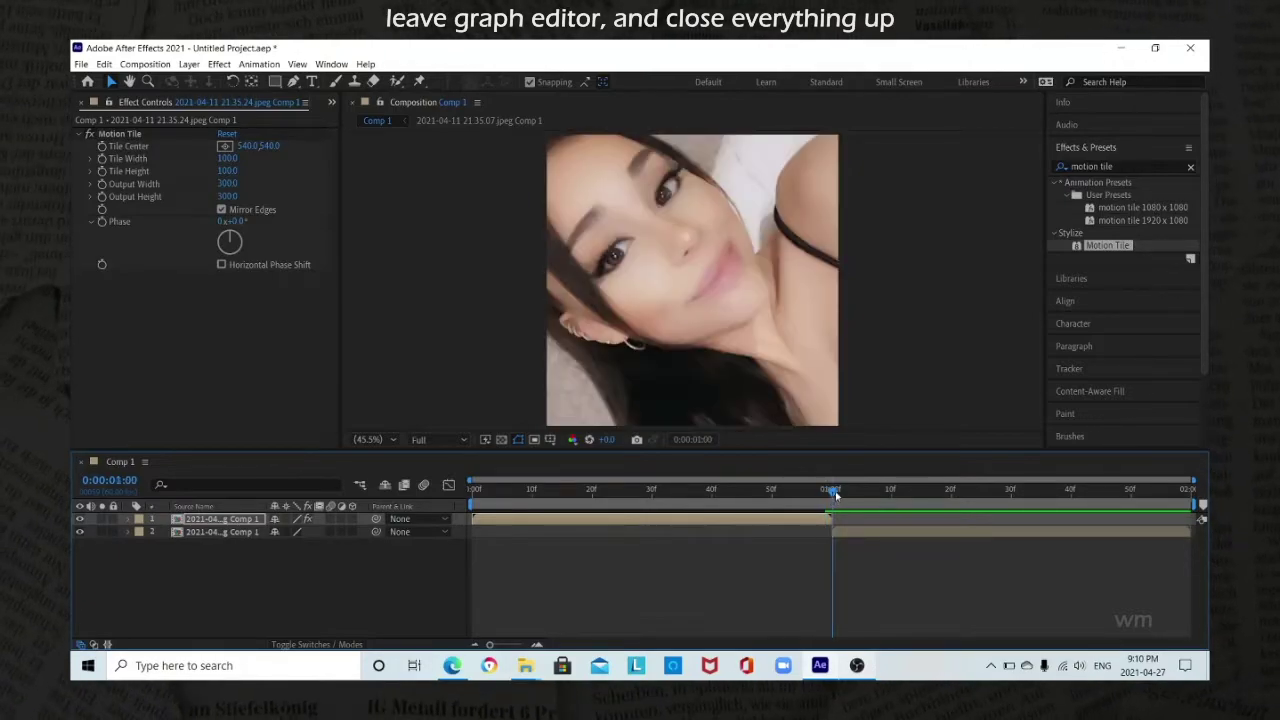
click(122, 135)
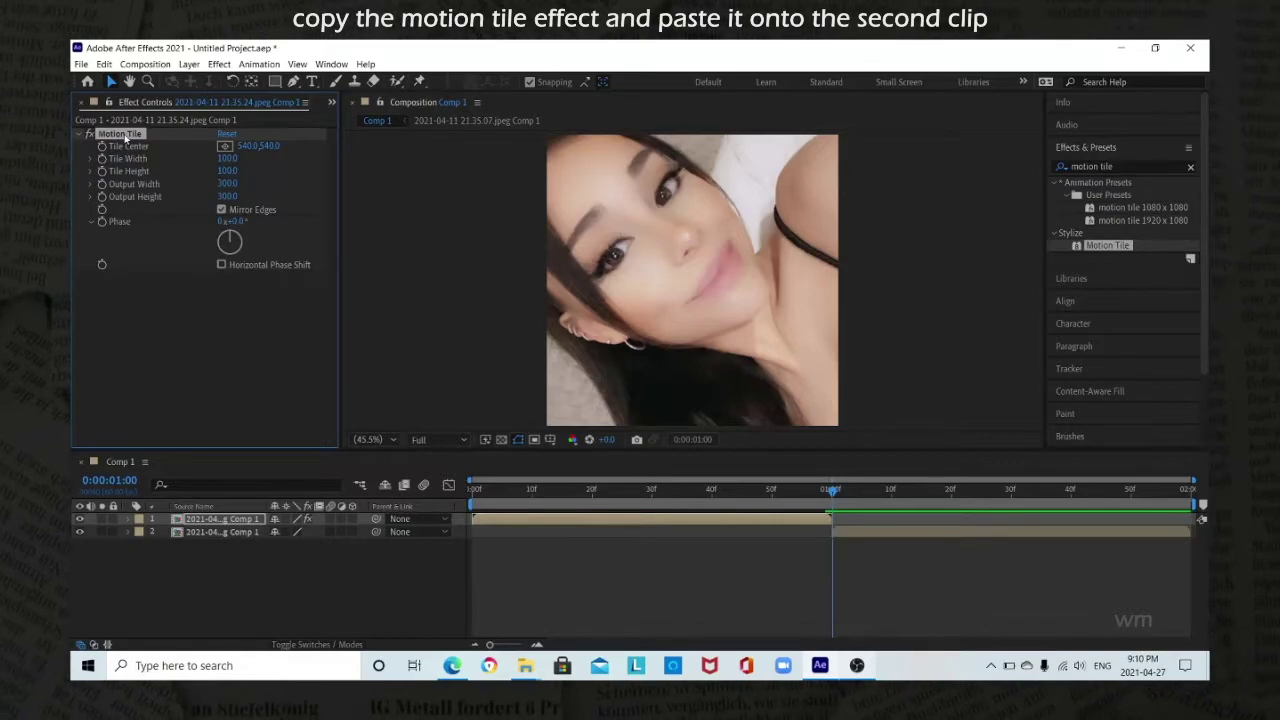
click(878, 537)
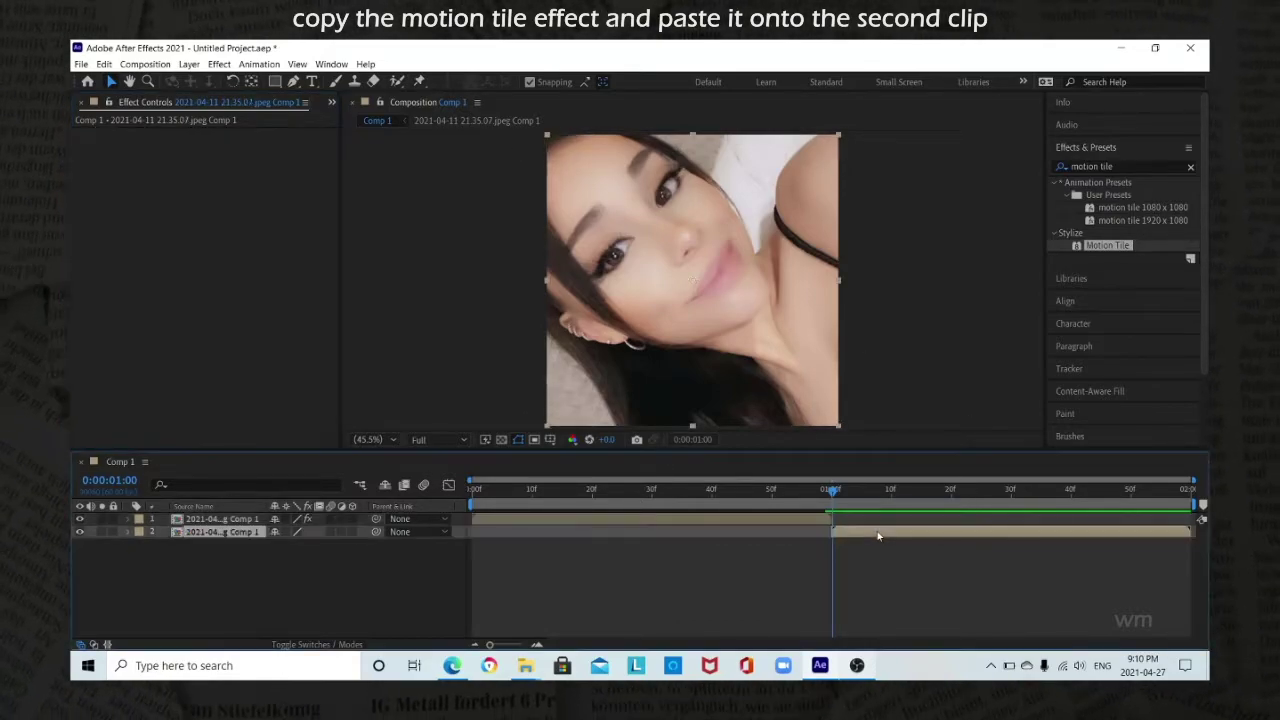
key(ctrl+v)
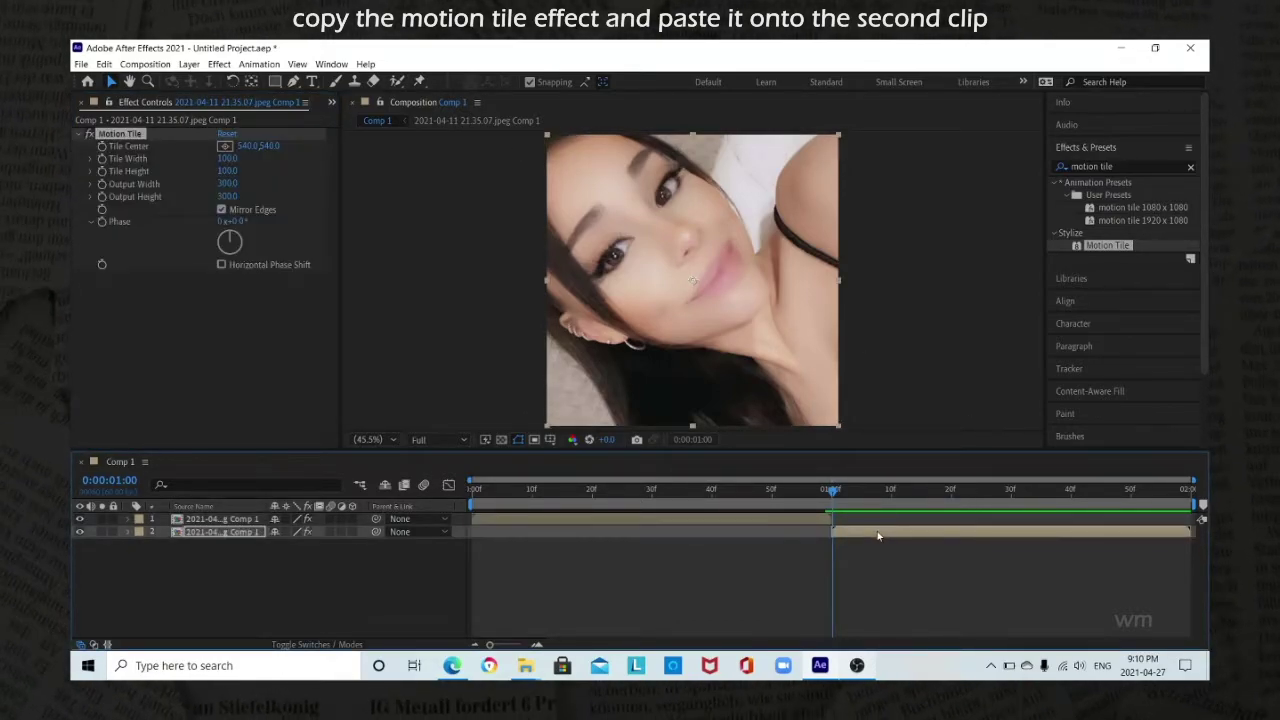
key(p)
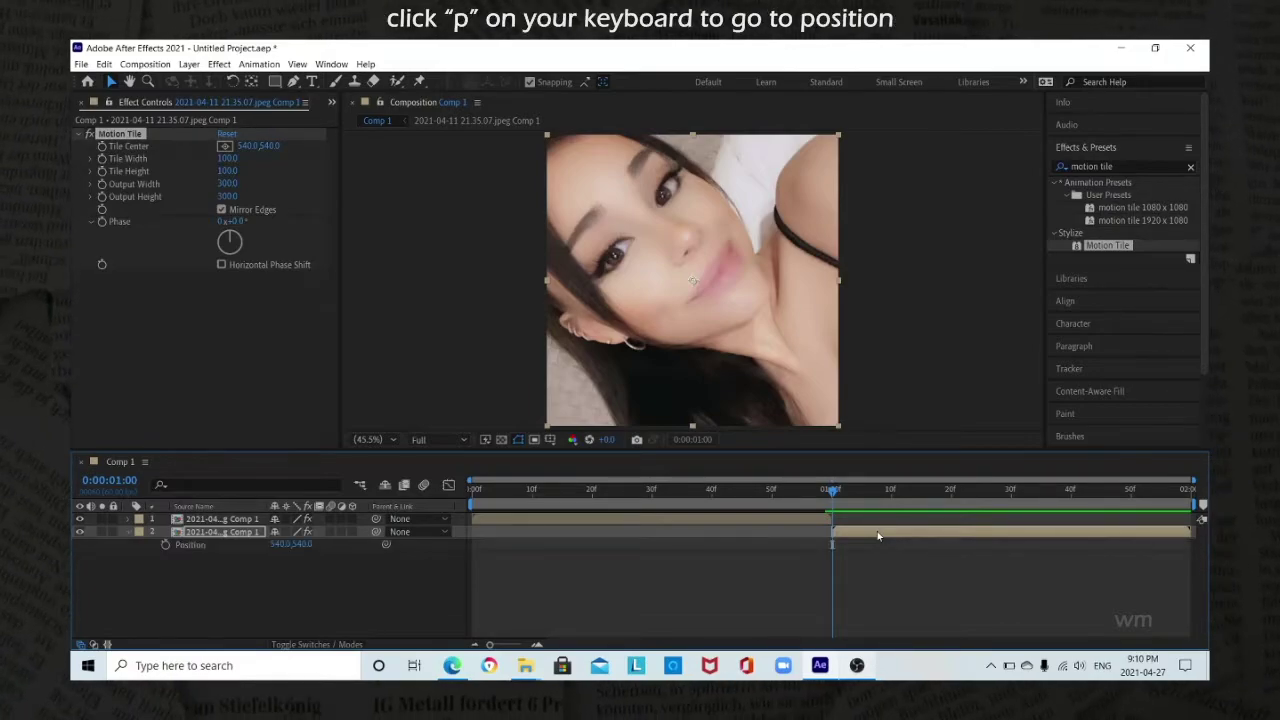
Keyframe the second clip's Y Position from -500 at its start to 540 near 1:50
click(165, 544)
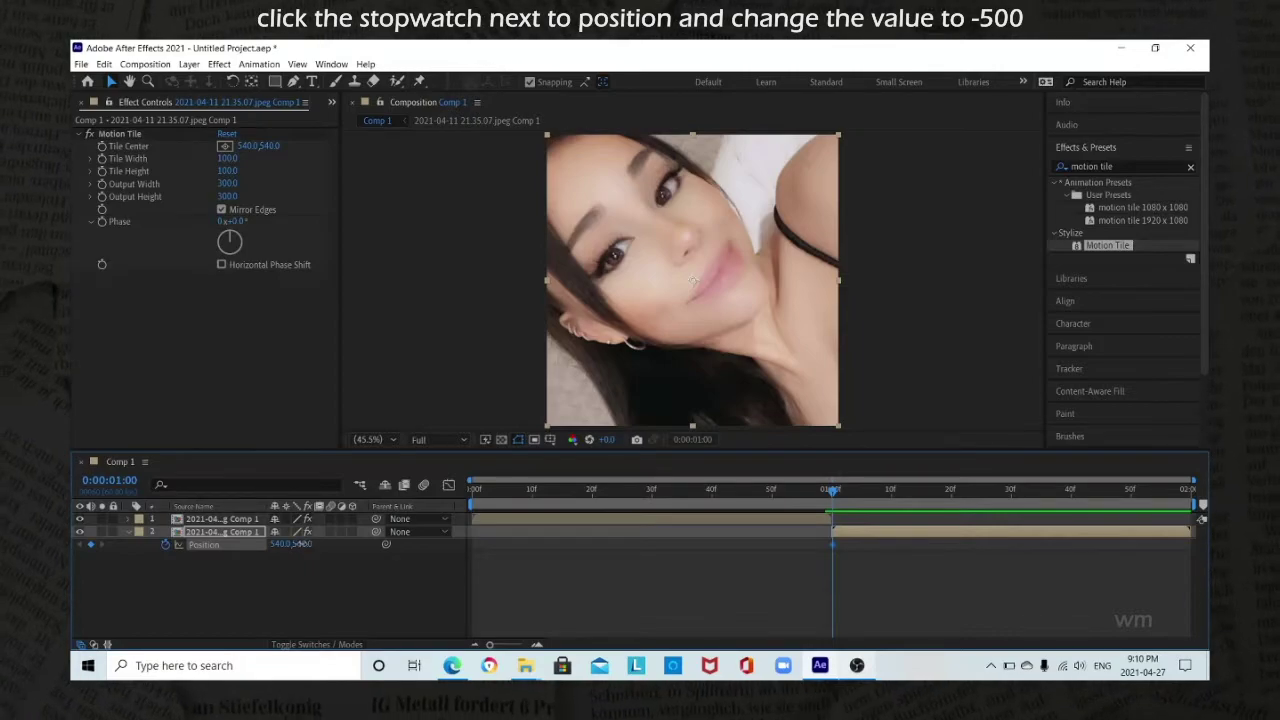
click(302, 544)
text(-50)
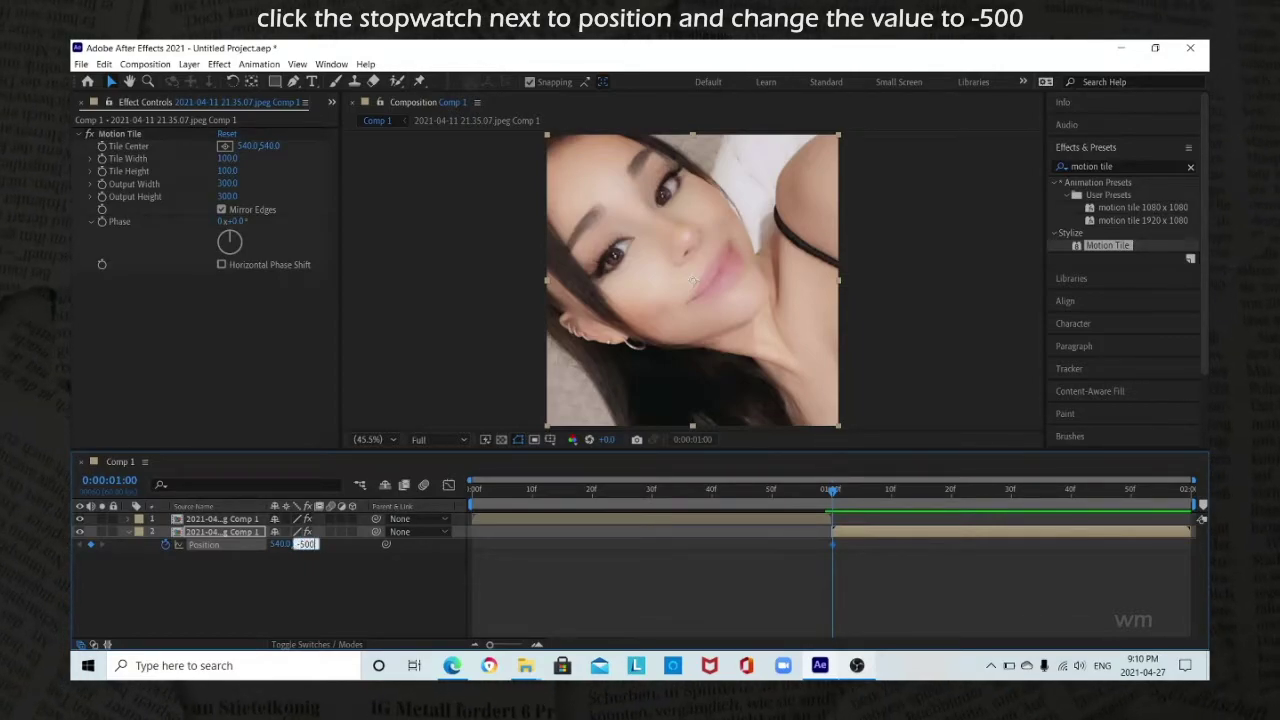
key(Return)
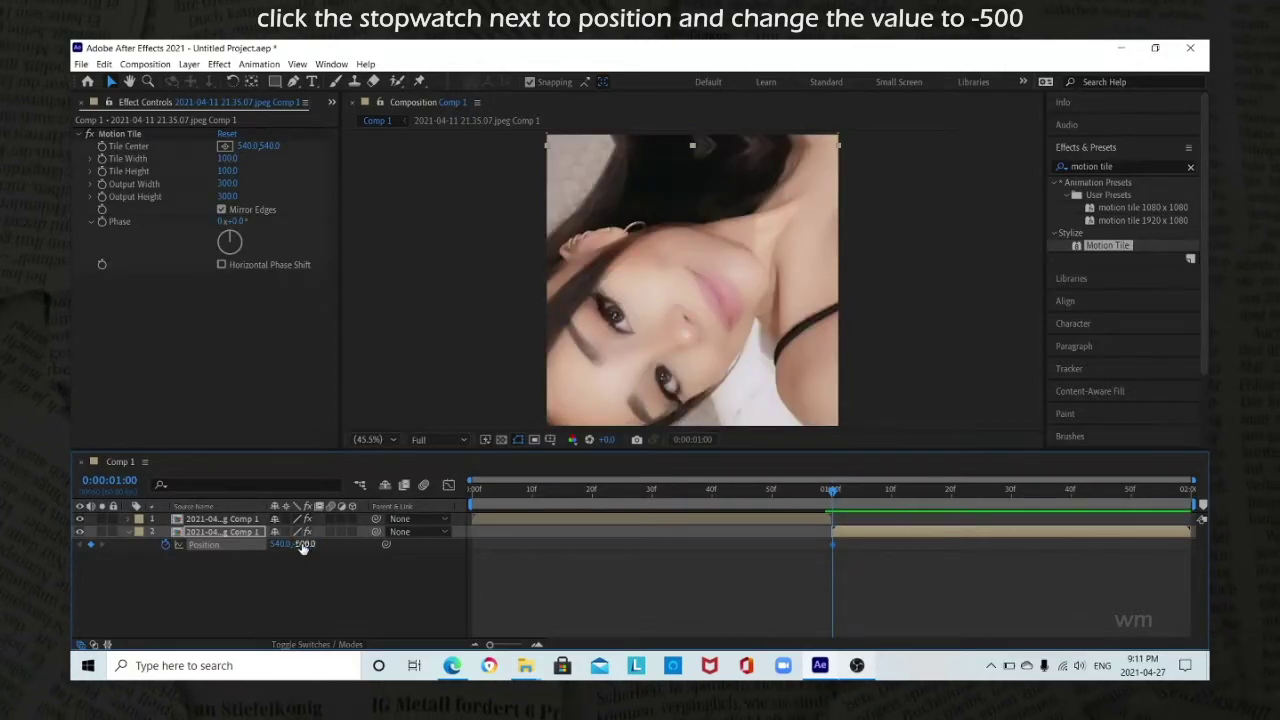
click(1133, 494)
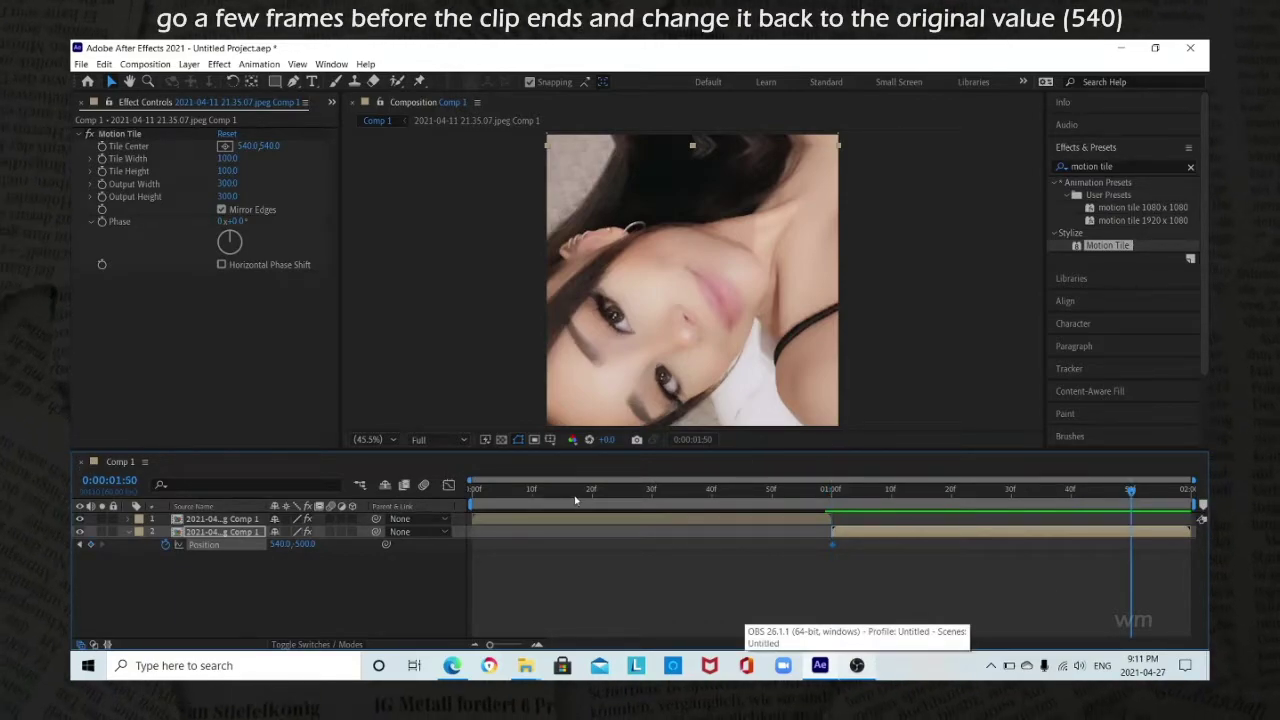
click(305, 544)
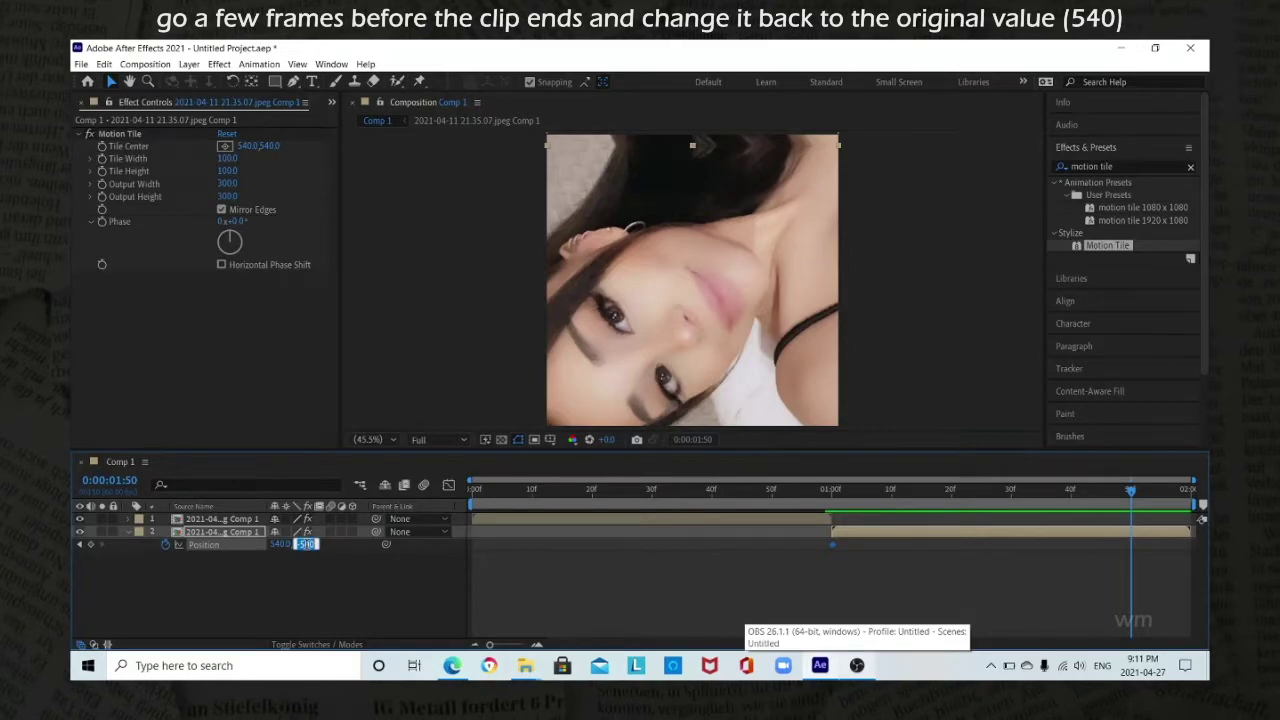
text(540)
key(Return)
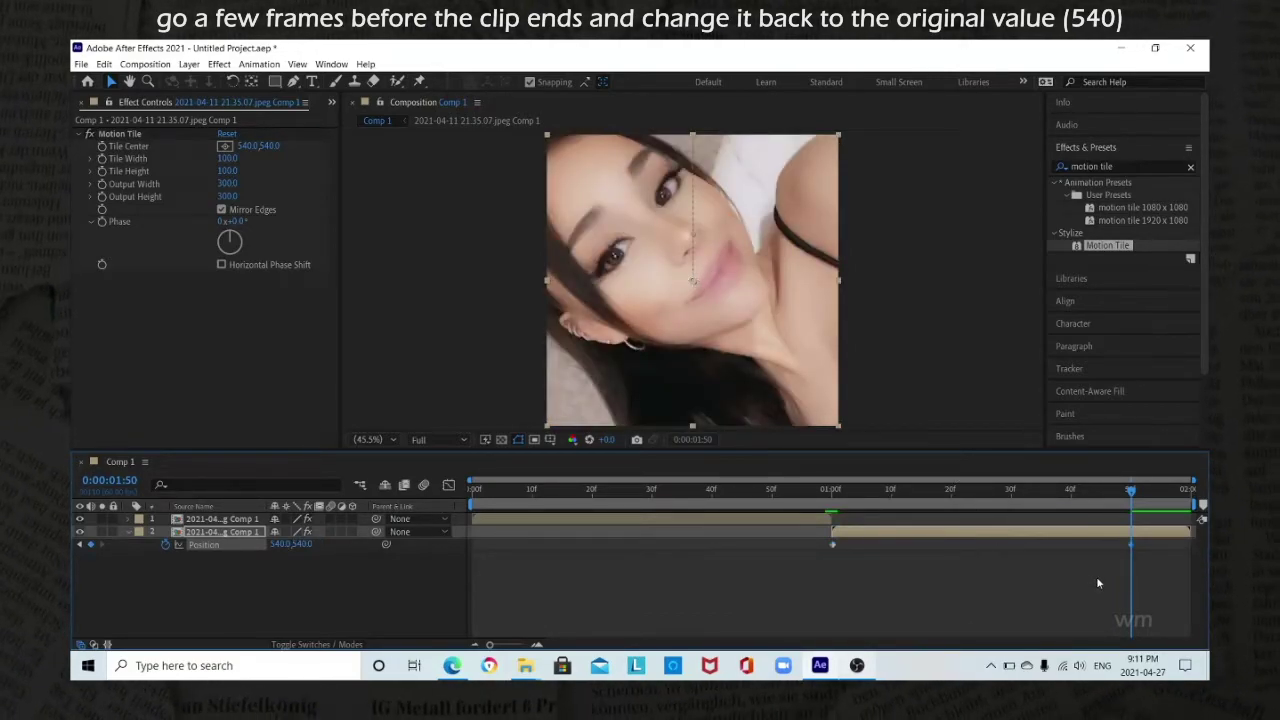
mouse_move(835, 548)
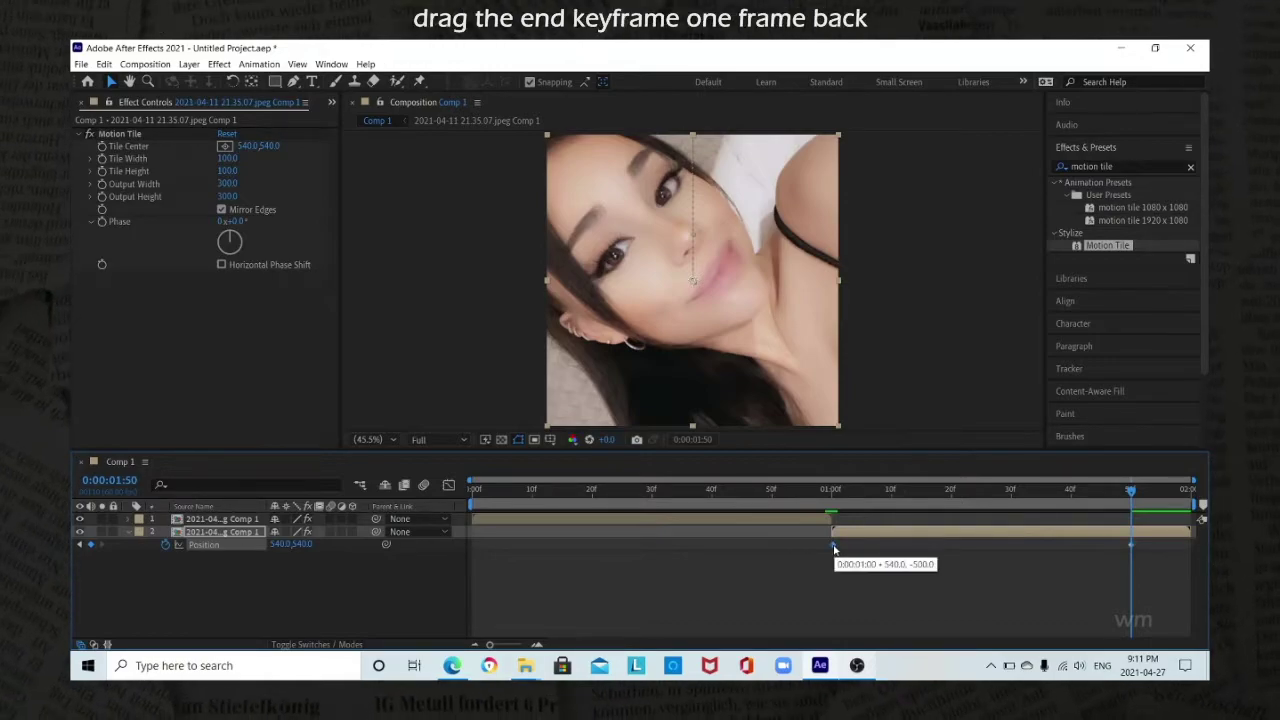
drag(833, 544, 826, 544)
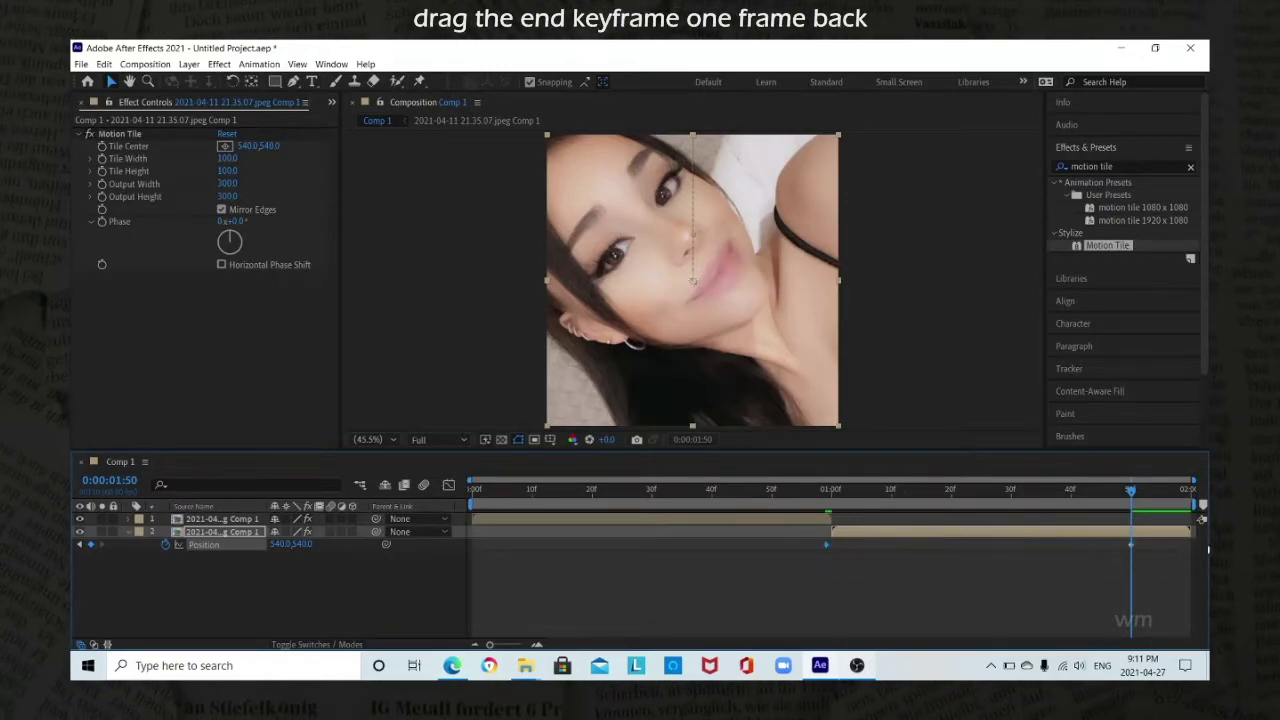
drag(1169, 540, 786, 566)
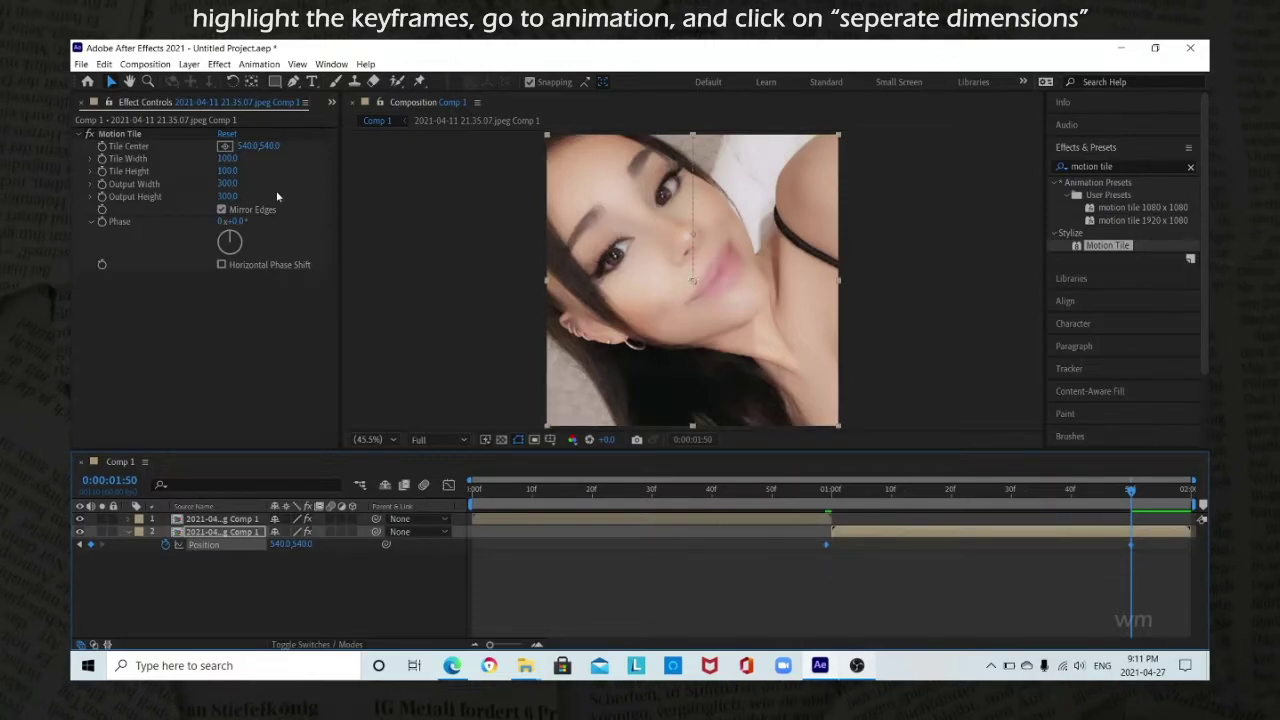
Split the second clip's Position via Separate Dimensions and Easy Ease all its X and Y keyframes
click(259, 64)
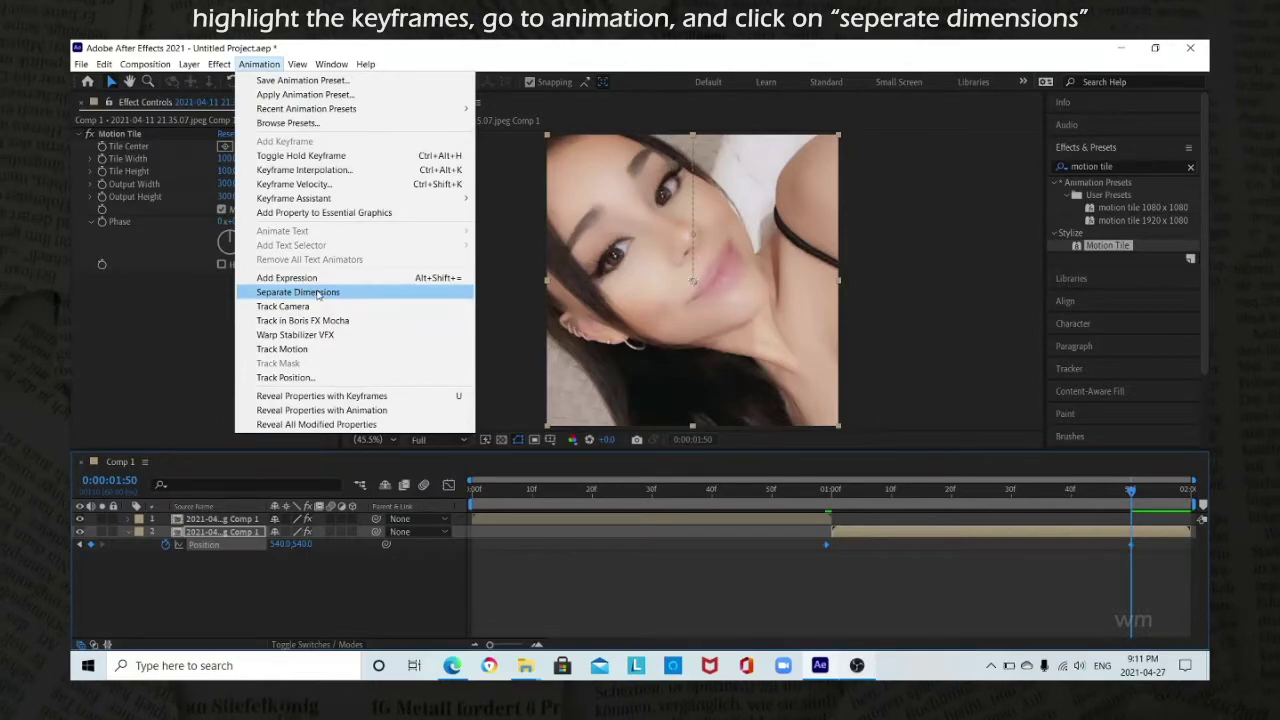
click(318, 294)
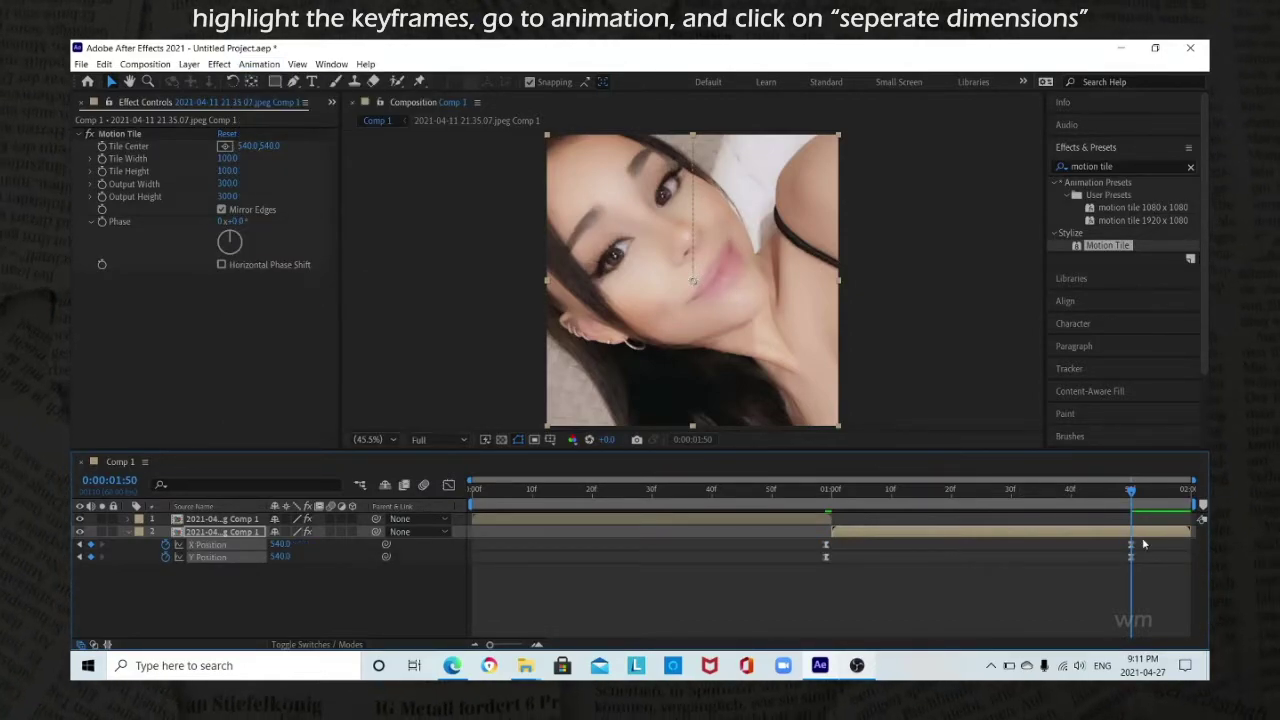
mouse_move(1146, 538)
mouse_down()
mouse_move(816, 556)
mouse_move(796, 585)
mouse_up()
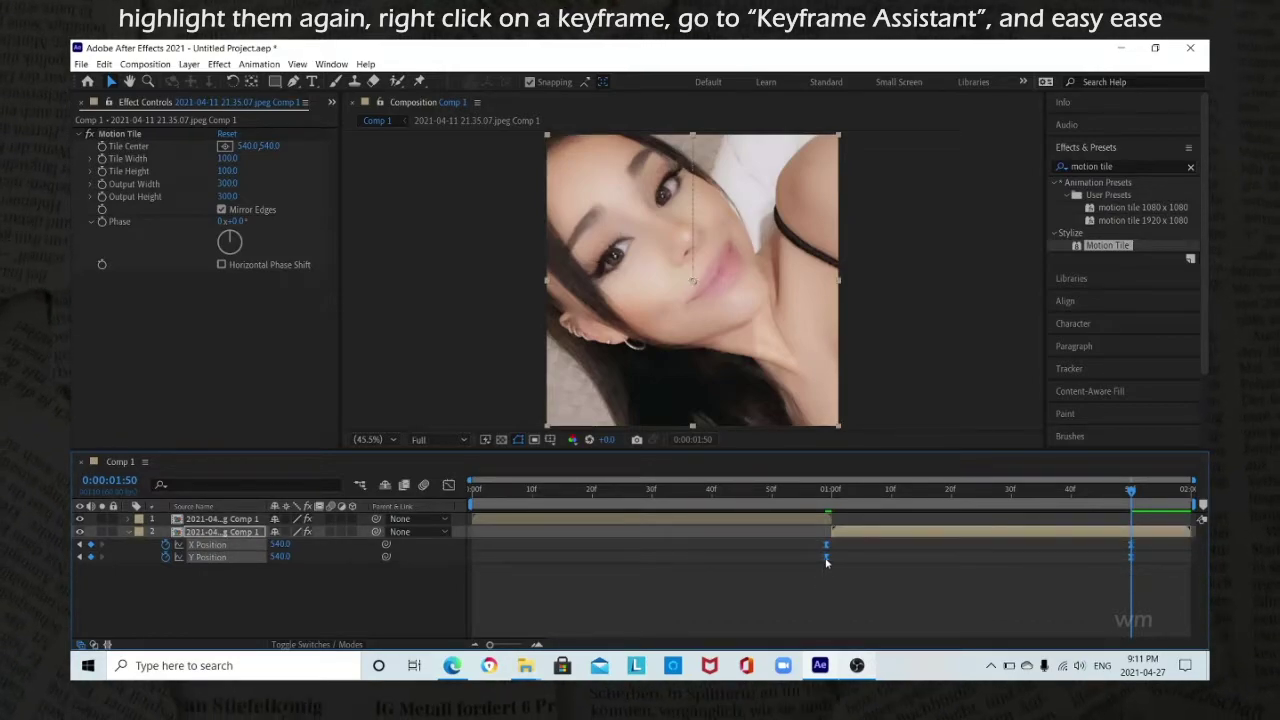
right_click(825, 560)
mouse_move(860, 550)
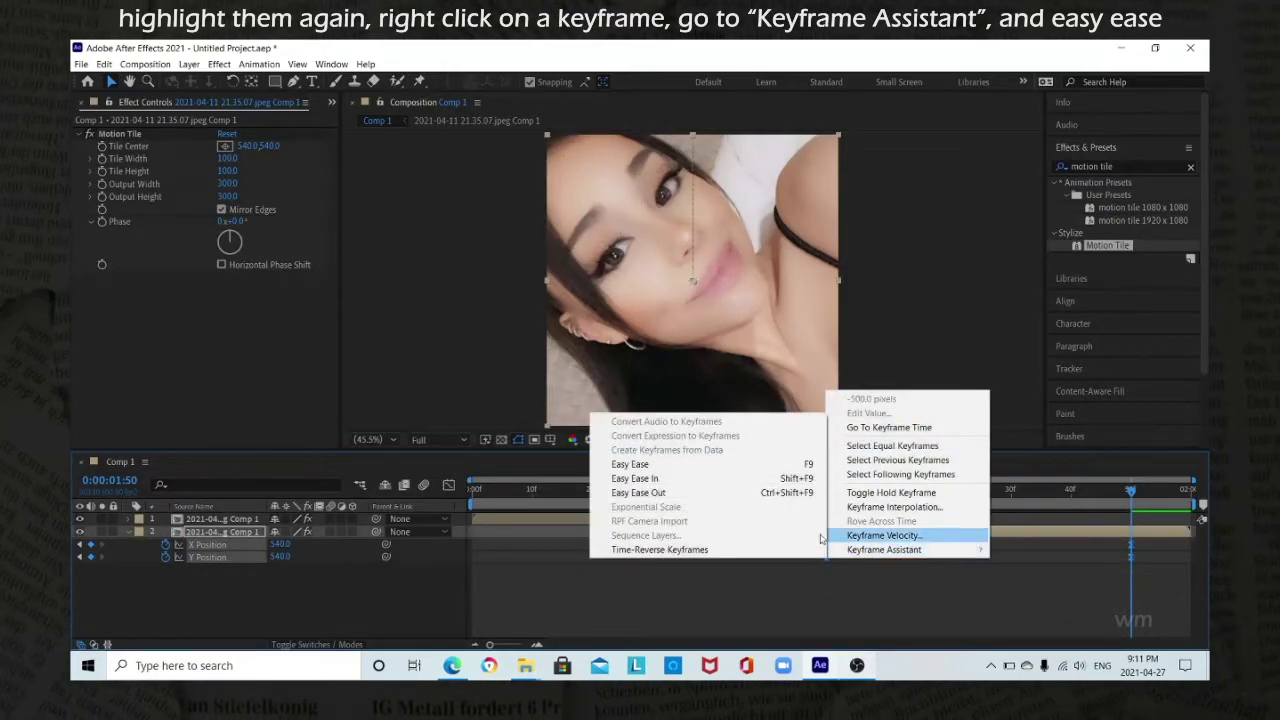
click(716, 465)
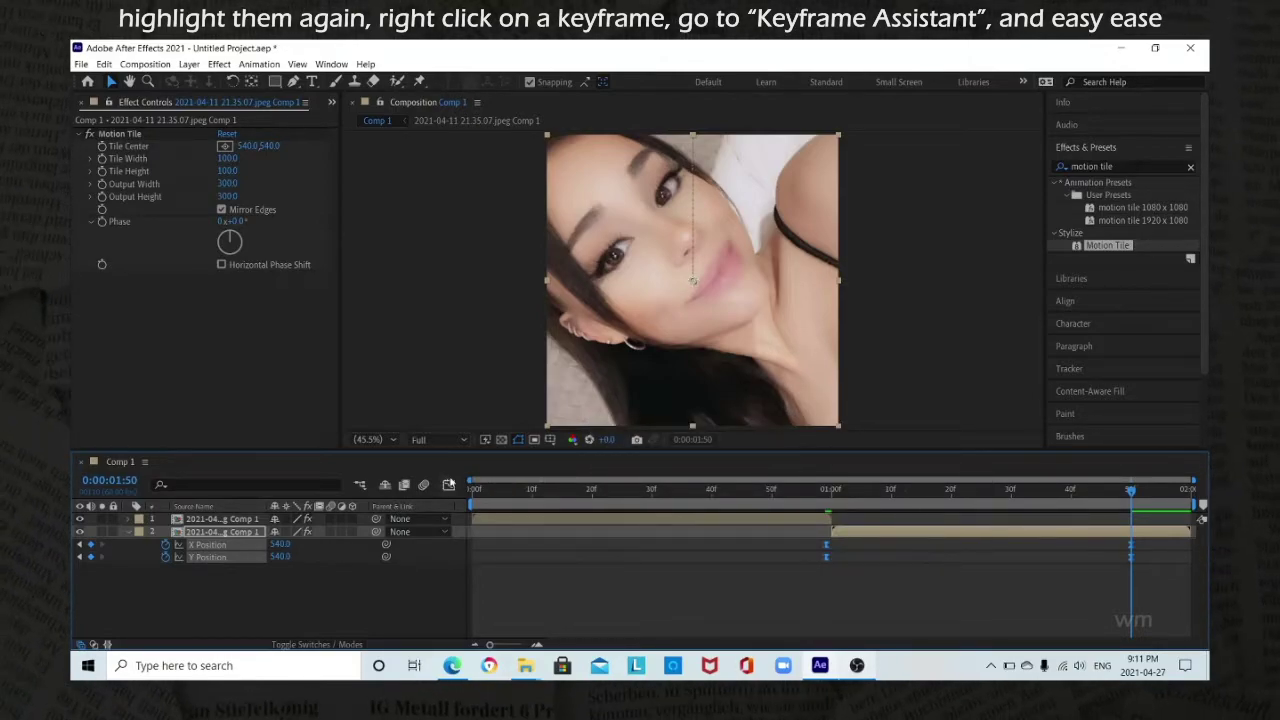
In the Graph Editor, steepen the second clip's Y Position curve right at 01:00f so it settles slowly
click(449, 485)
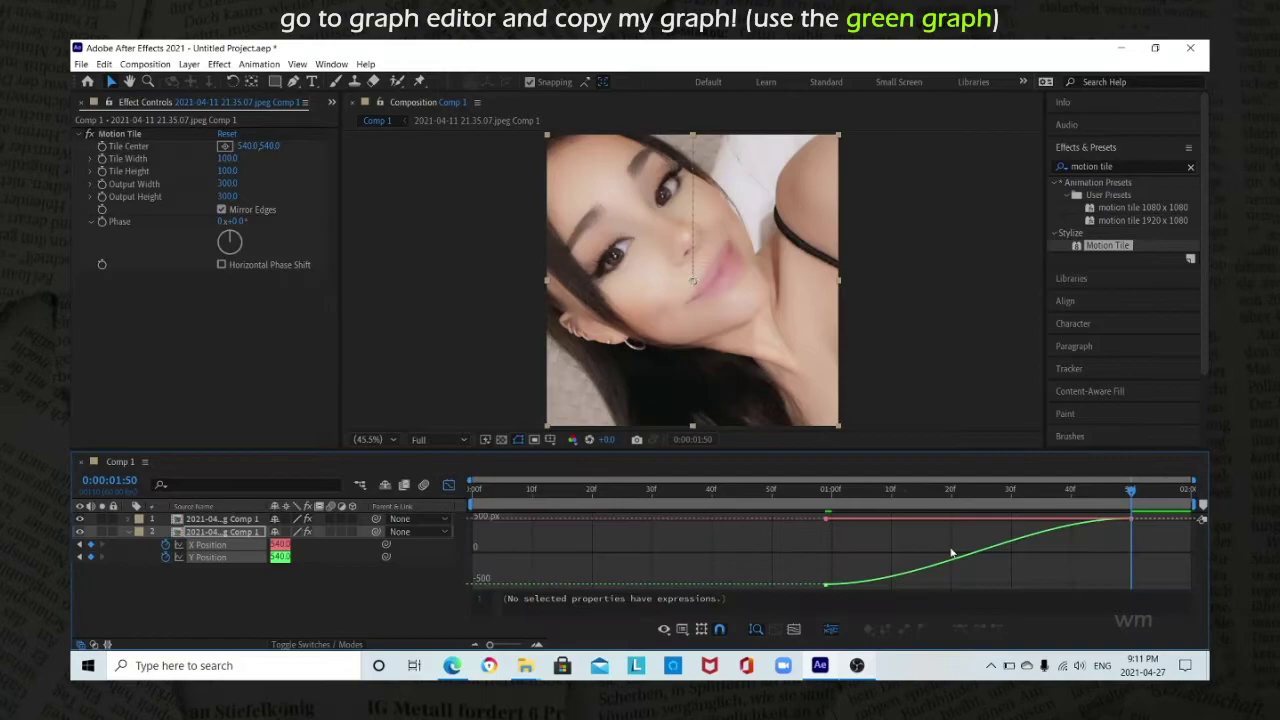
click(955, 550)
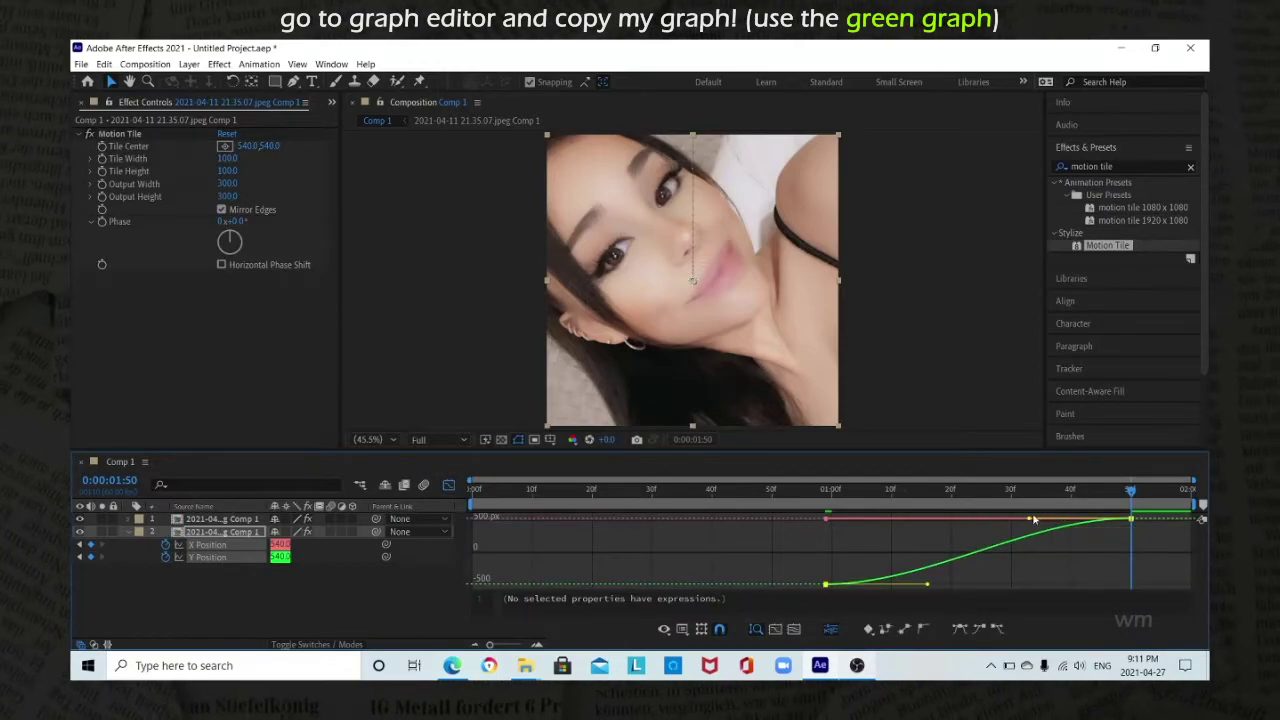
drag(1030, 521, 849, 518)
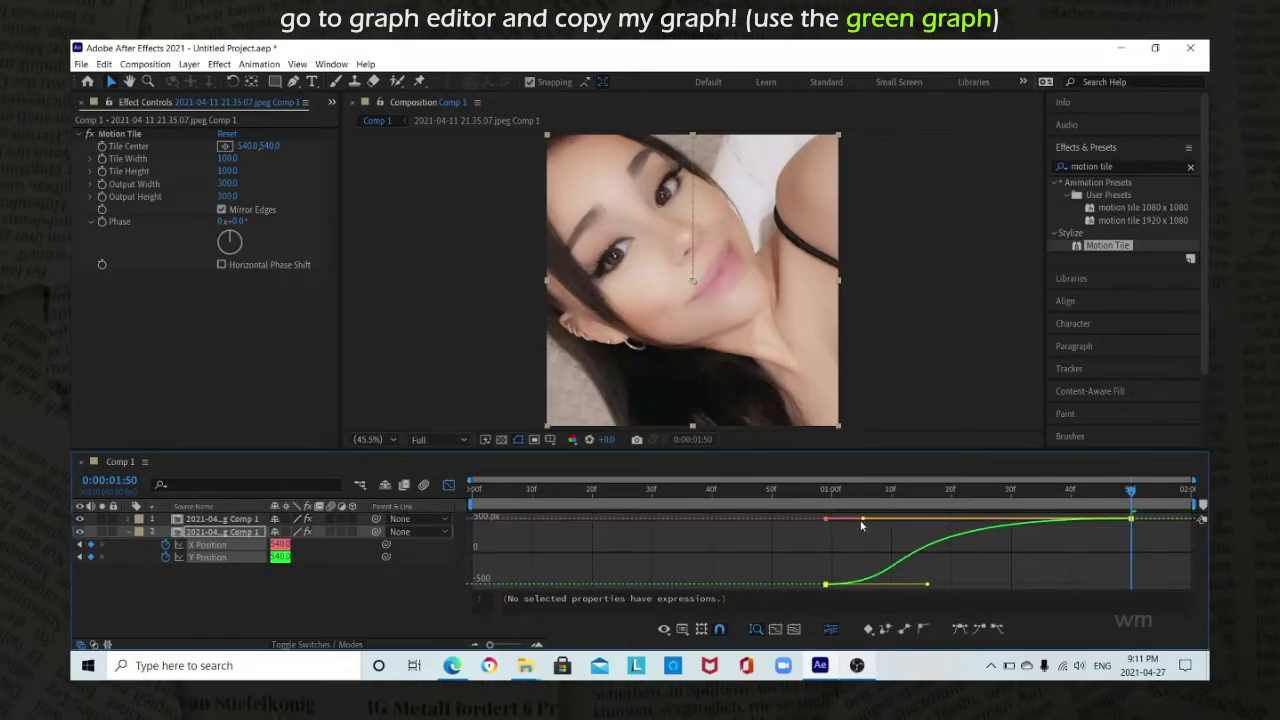
drag(924, 587, 812, 530)
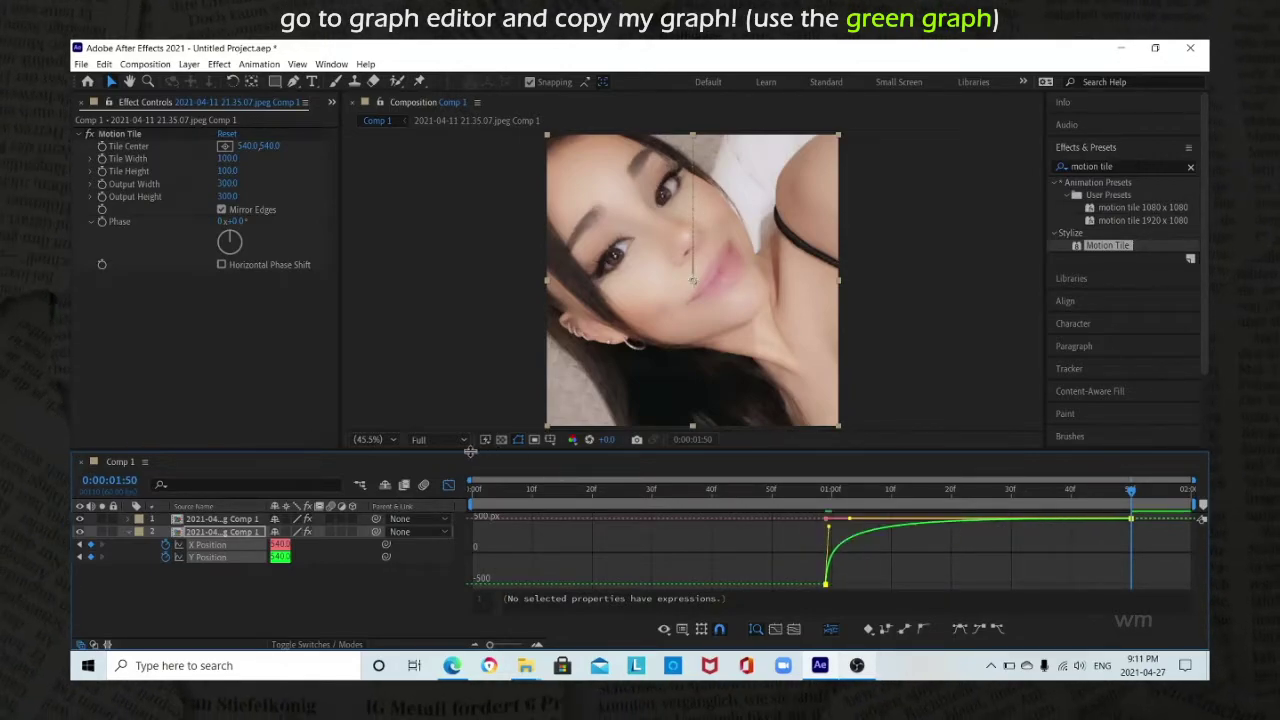
click(450, 486)
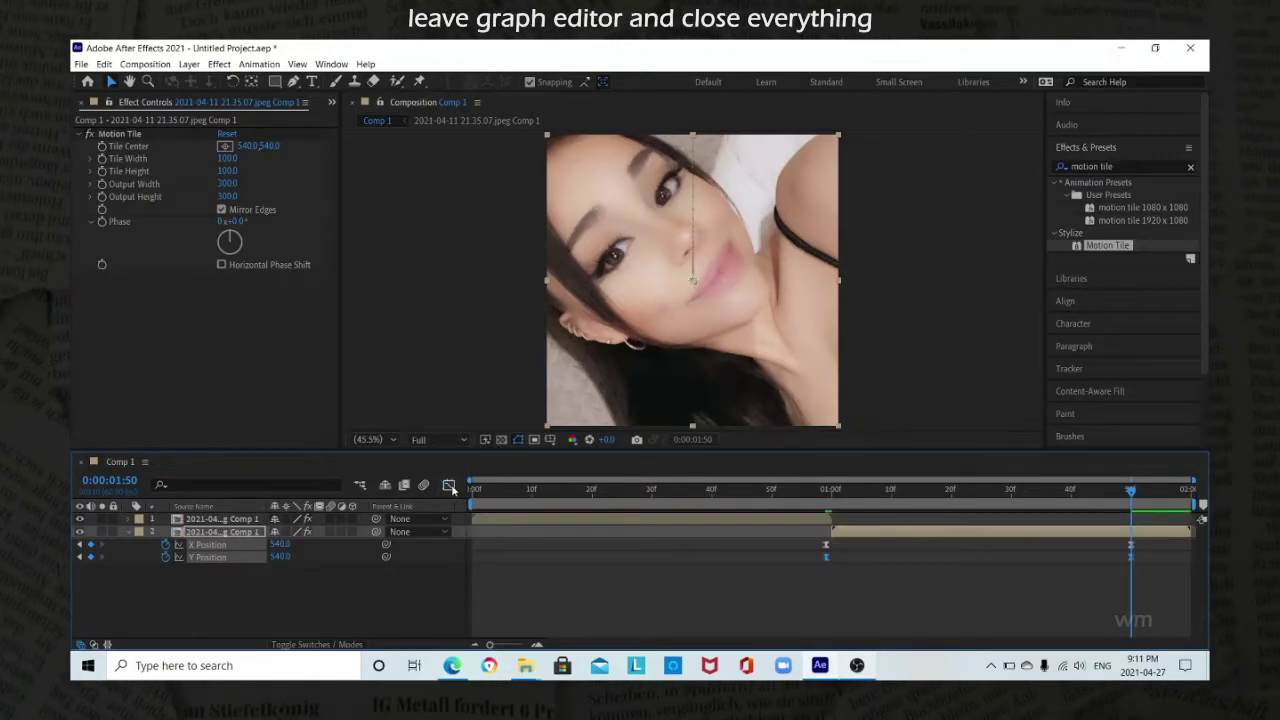
Tick Motion Blur on both photo clips, enable composition motion blur, and return to frame 0
click(128, 530)
click(326, 563)
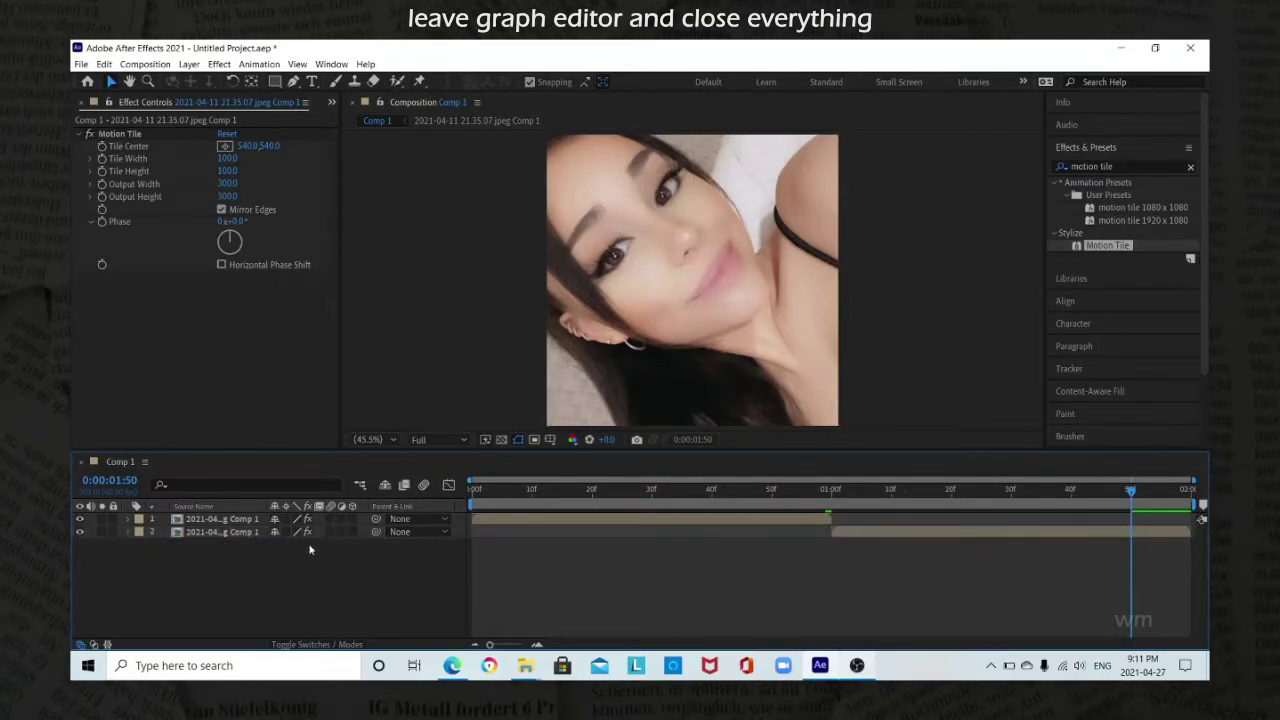
drag(258, 549, 216, 520)
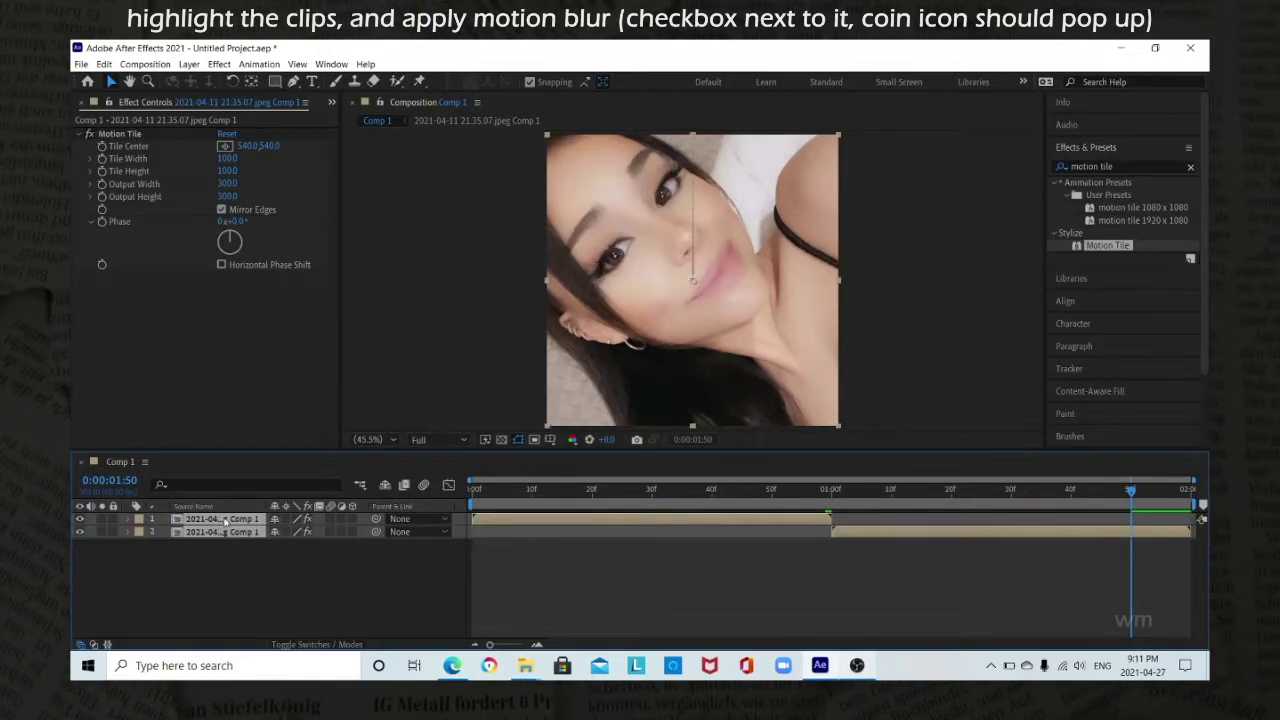
click(331, 519)
click(572, 574)
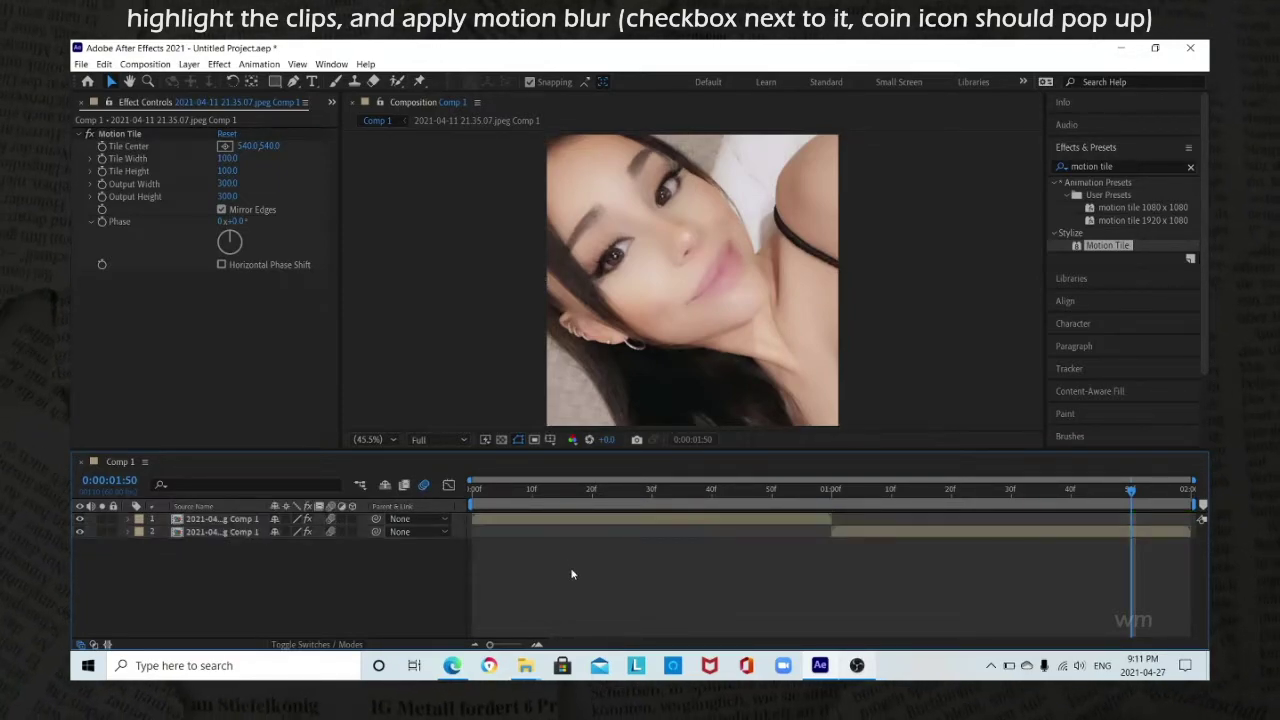
click(474, 490)
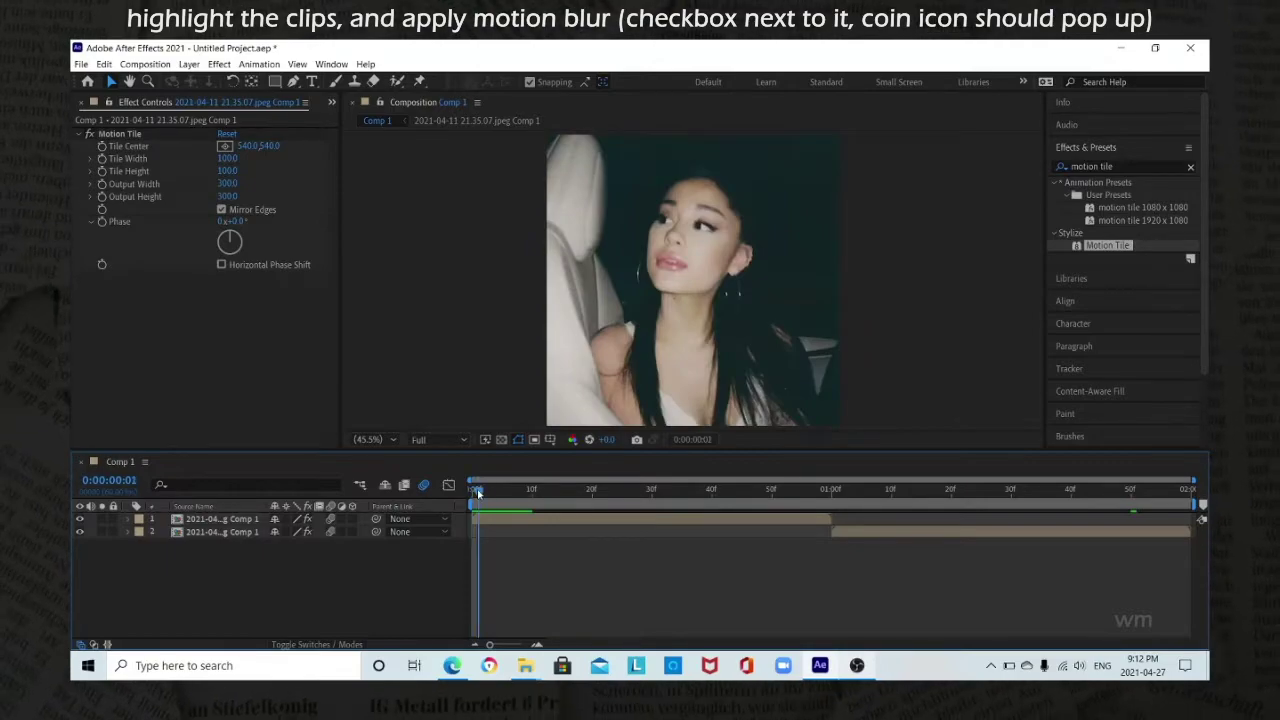
Play a RAM preview of Comp 1 to watch the eased y-position slide with motion blur
key(space)
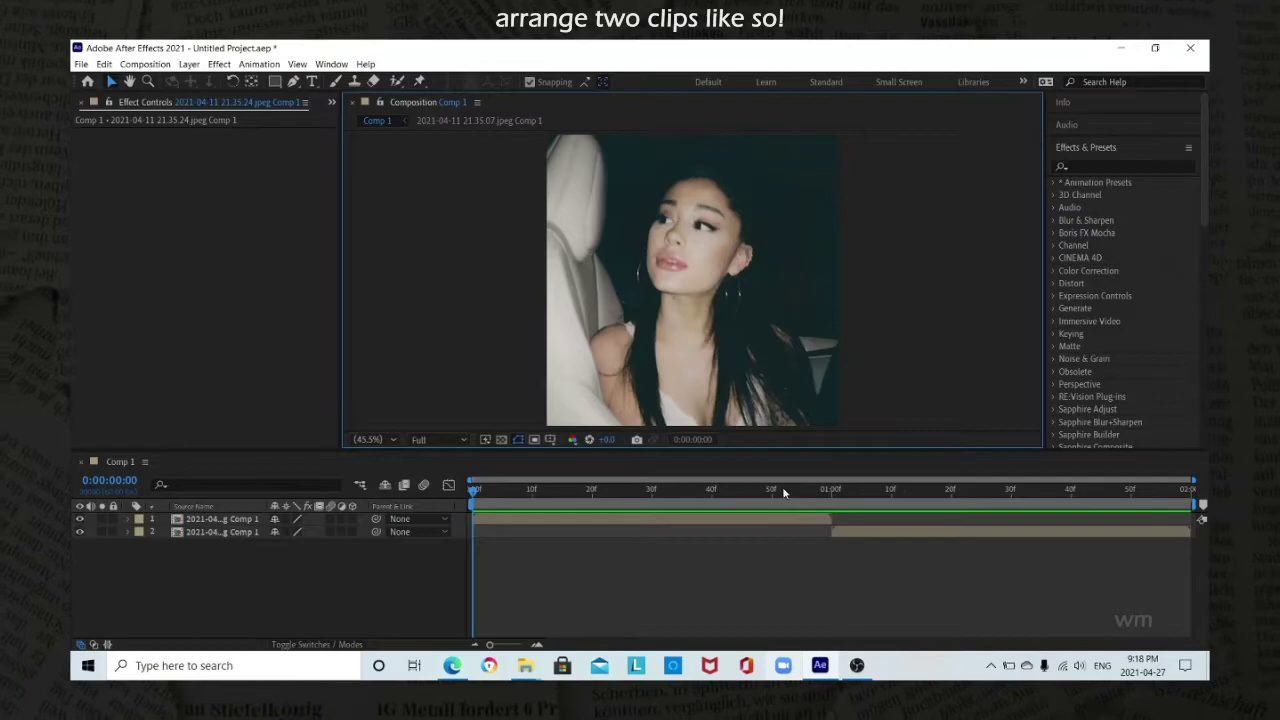
Scrub the playhead across the one-second cut between the two photo clips
mouse_move(784, 493)
mouse_down()
mouse_move(849, 503)
mouse_move(663, 493)
mouse_up()
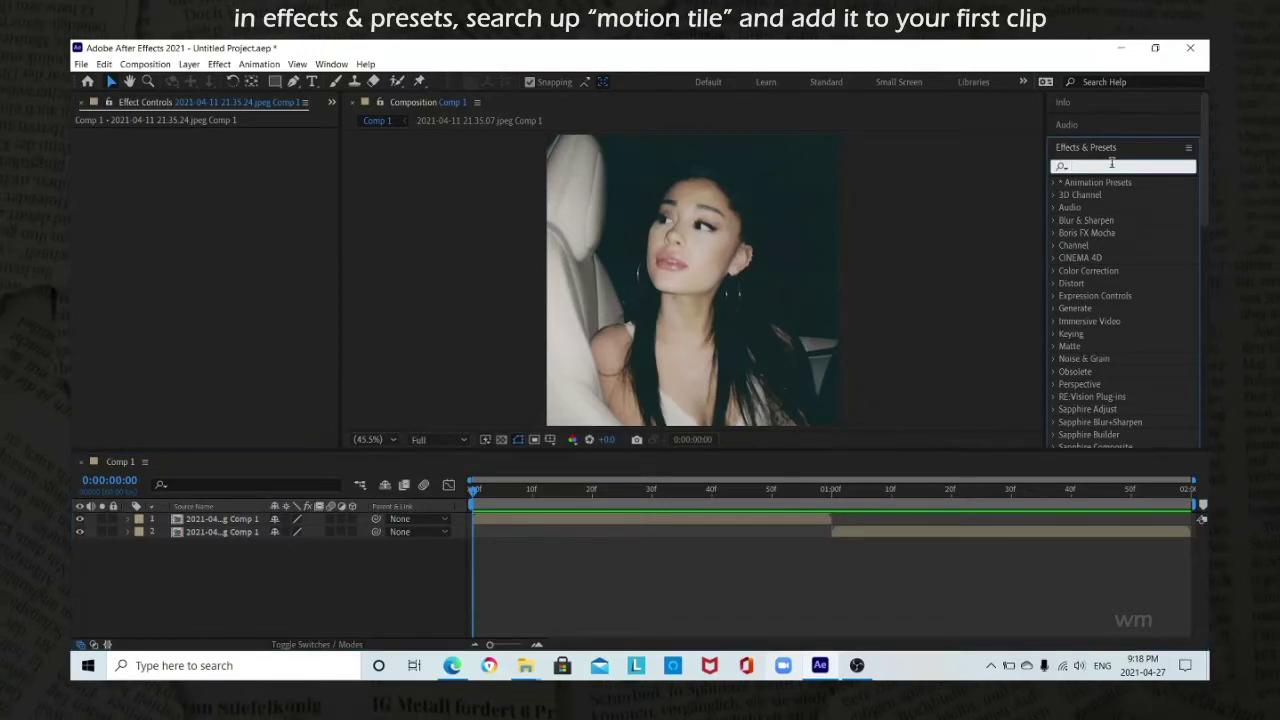
Apply Motion Tile to layer 1 with Output Width and Height of 300 and Mirror Edges on
text(motion)
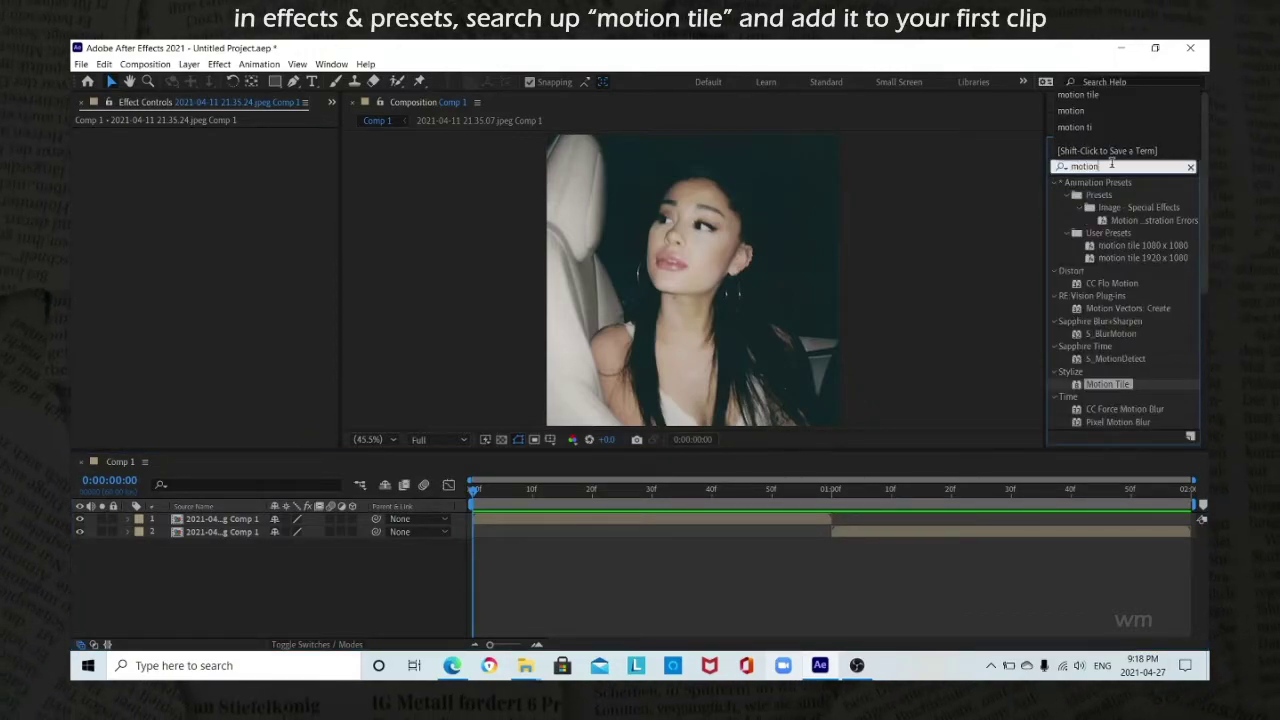
text( tile)
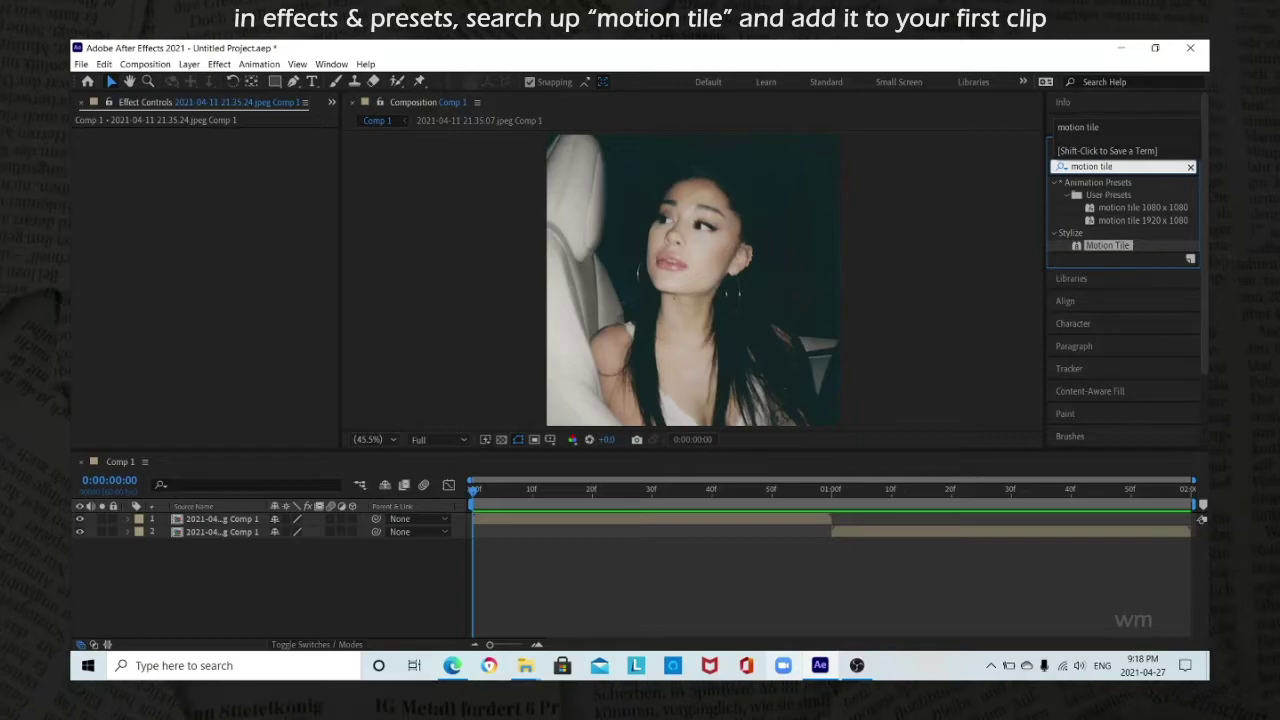
drag(1107, 245, 726, 521)
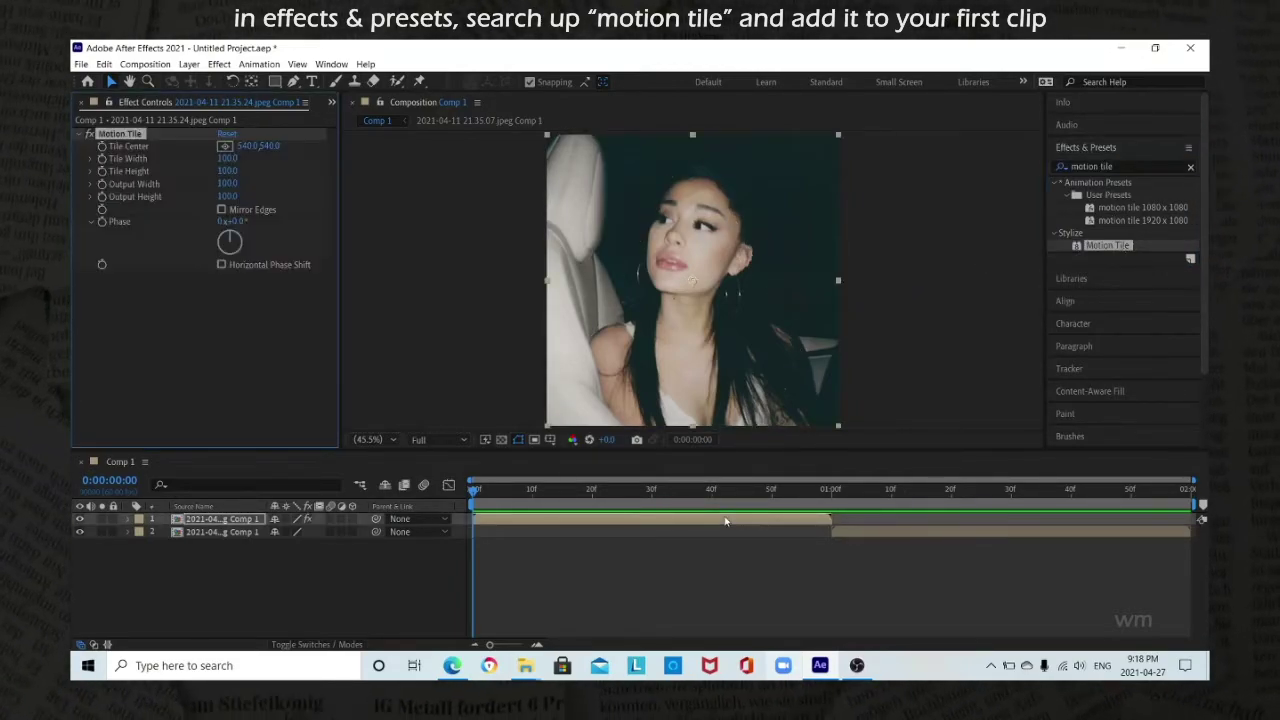
click(227, 196)
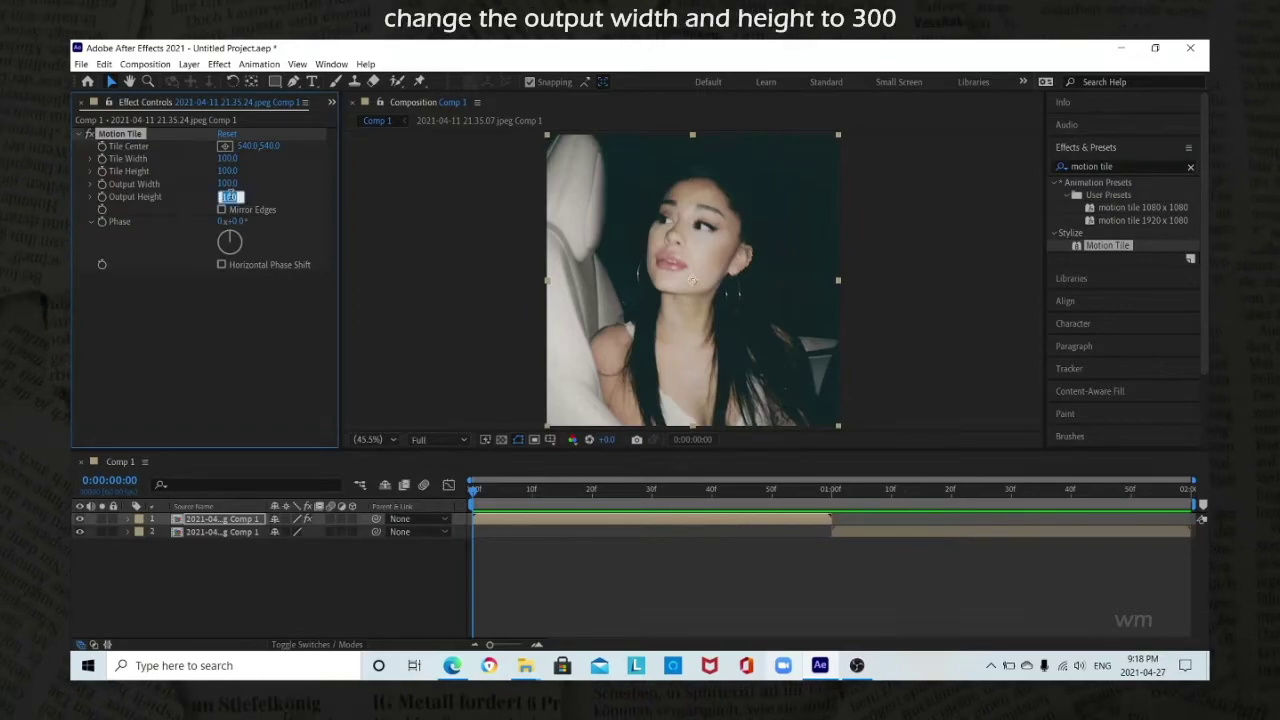
text(300)
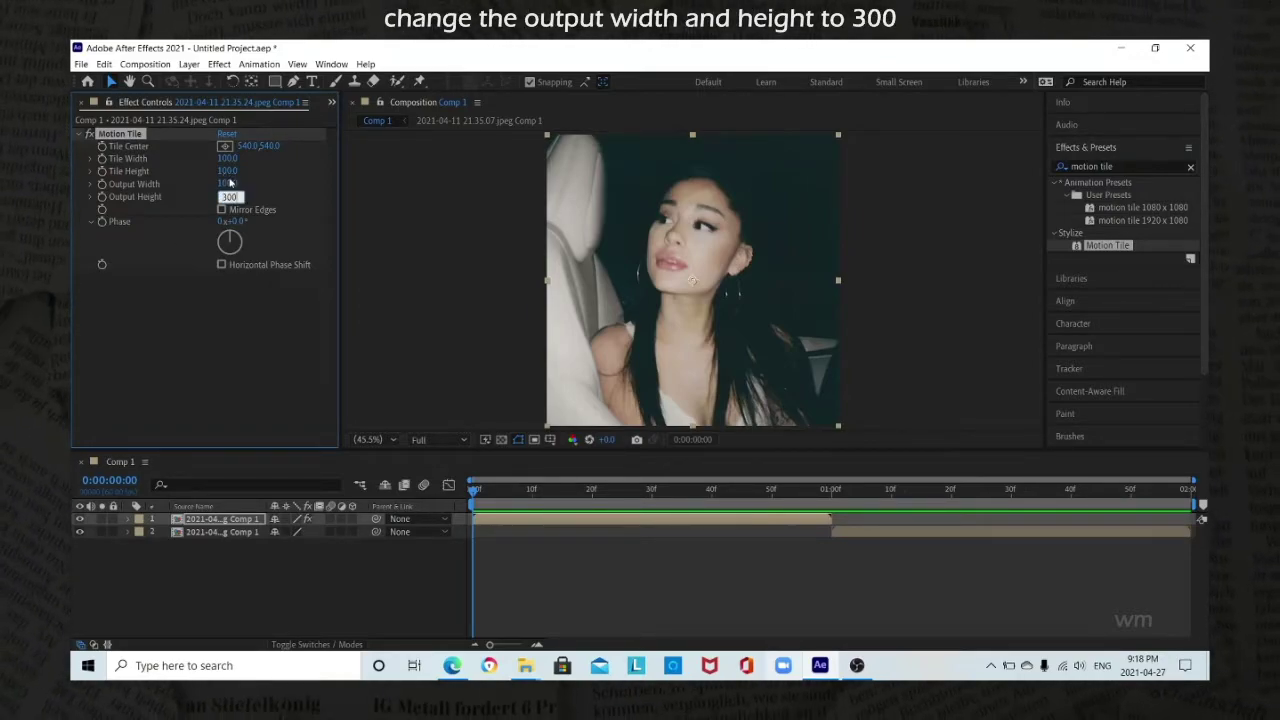
click(228, 185)
text(300)
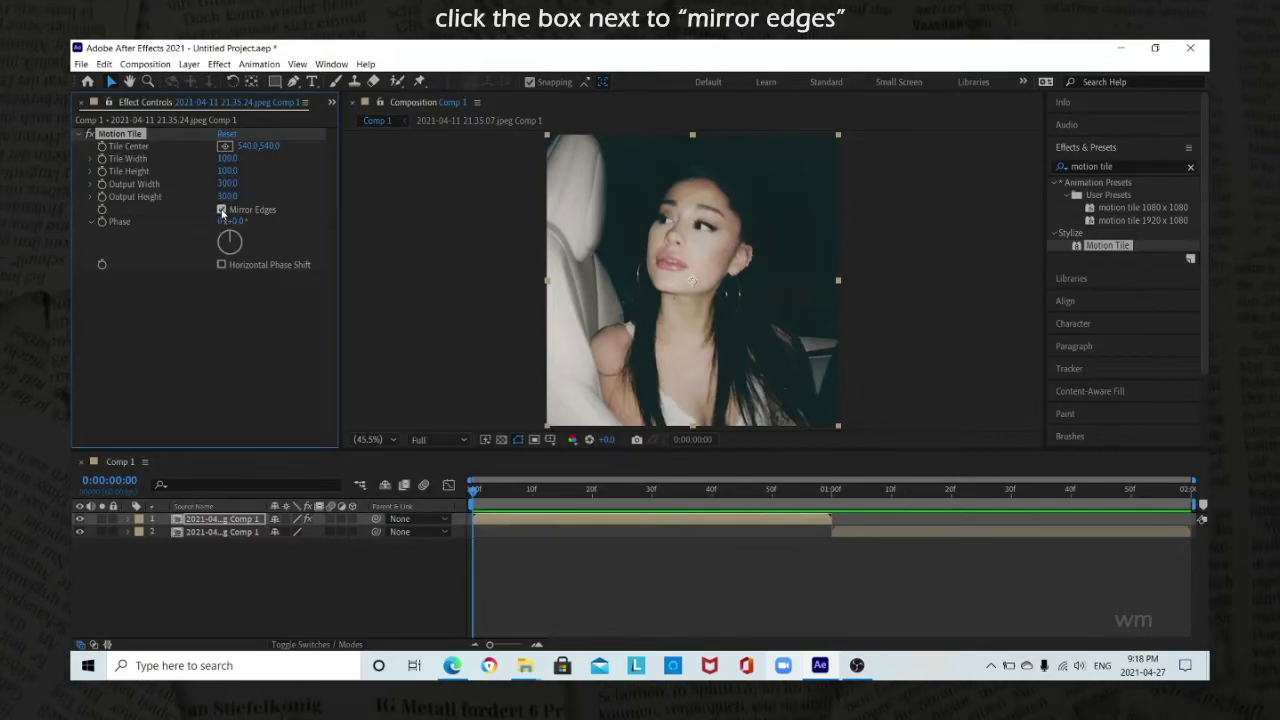
click(221, 210)
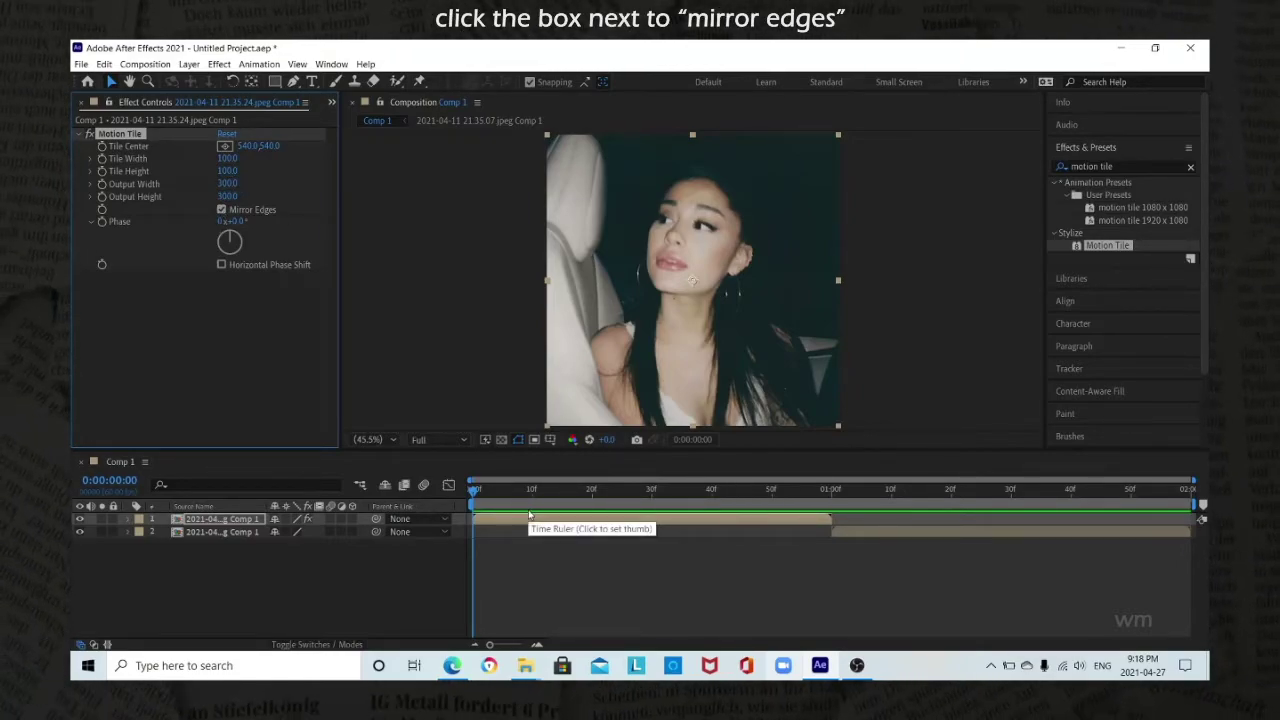
Keyframe the first clip's Position from frame 10 to X 1500 one frame before the clip's end
key(p)
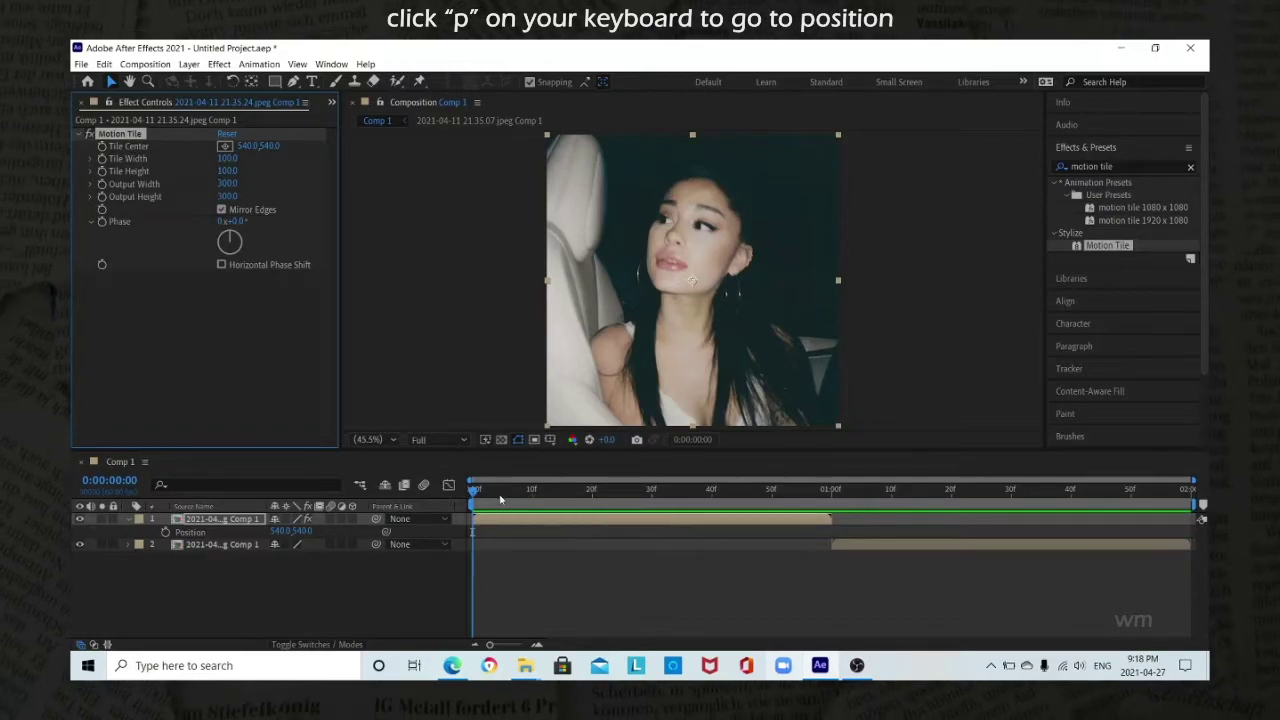
drag(521, 502, 532, 502)
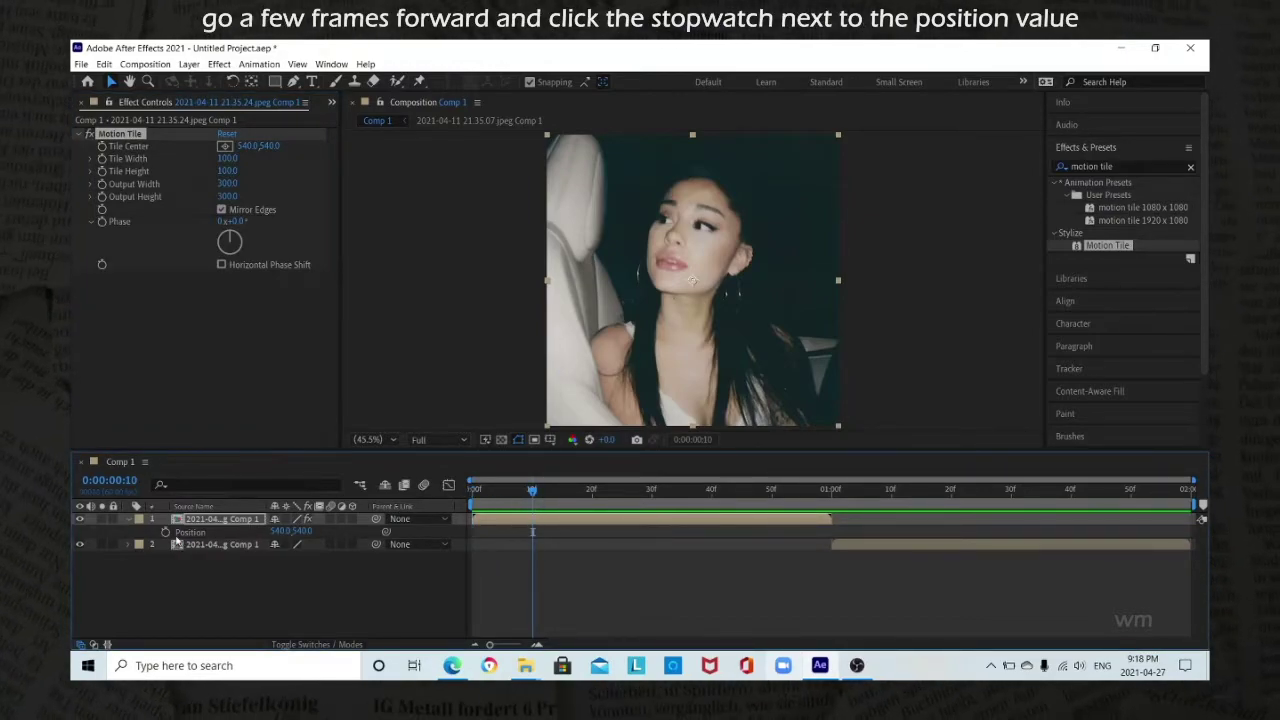
click(165, 532)
key(o)
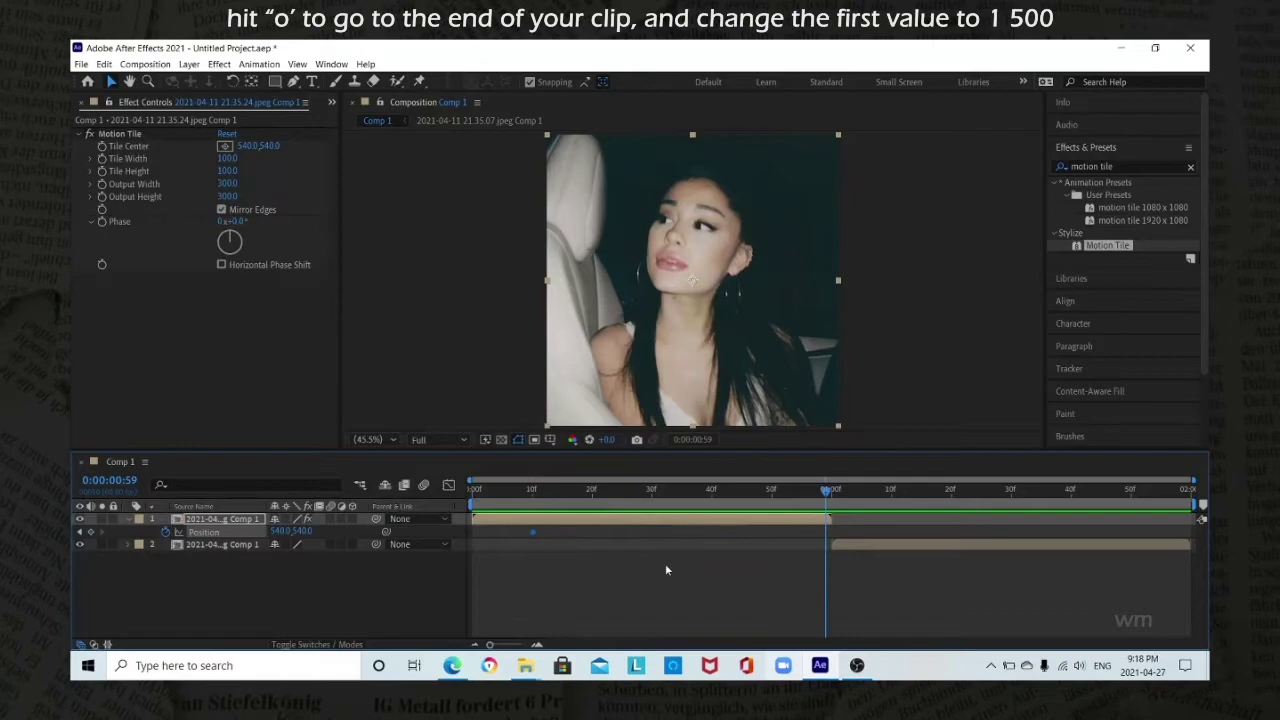
click(280, 531)
text(1)
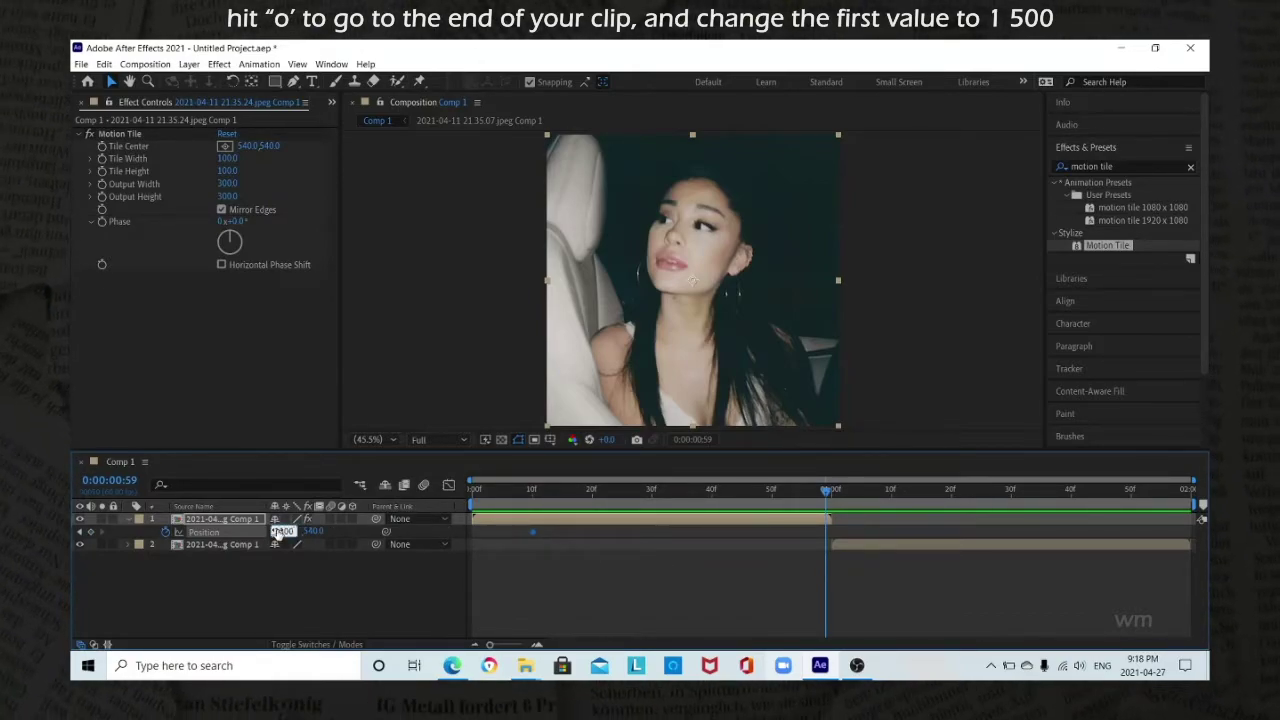
key(Return)
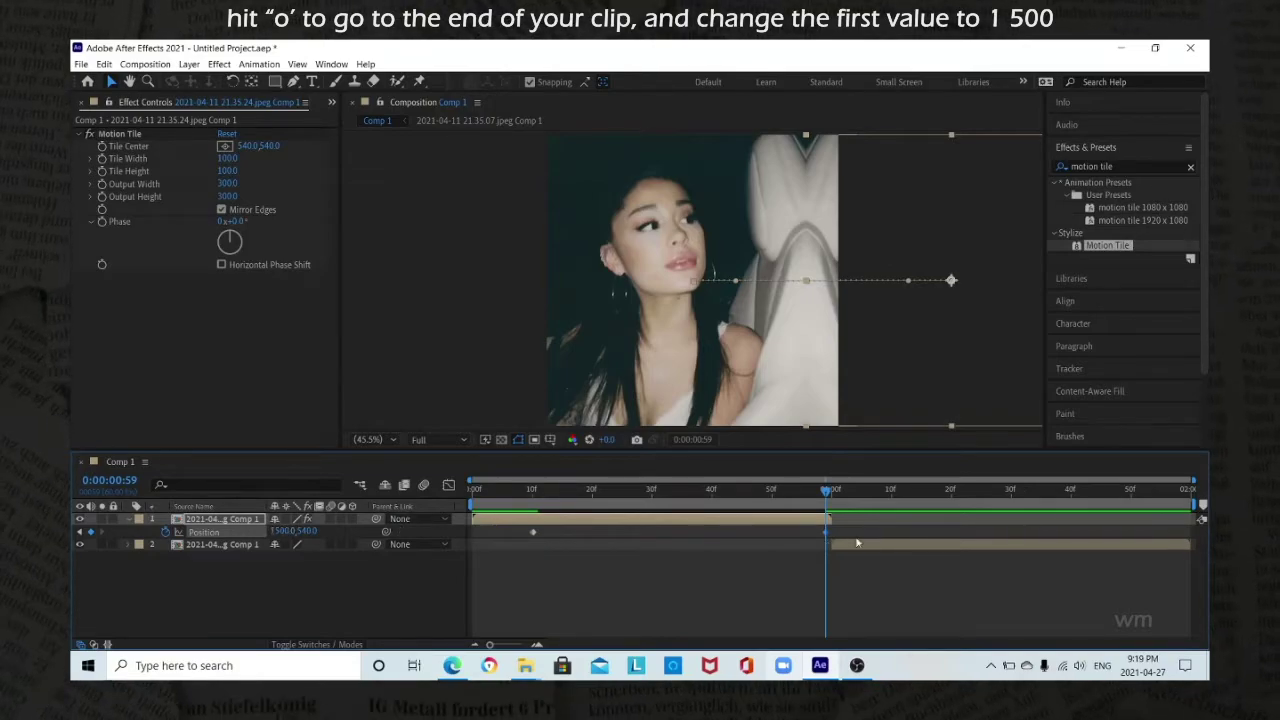
drag(827, 533, 833, 532)
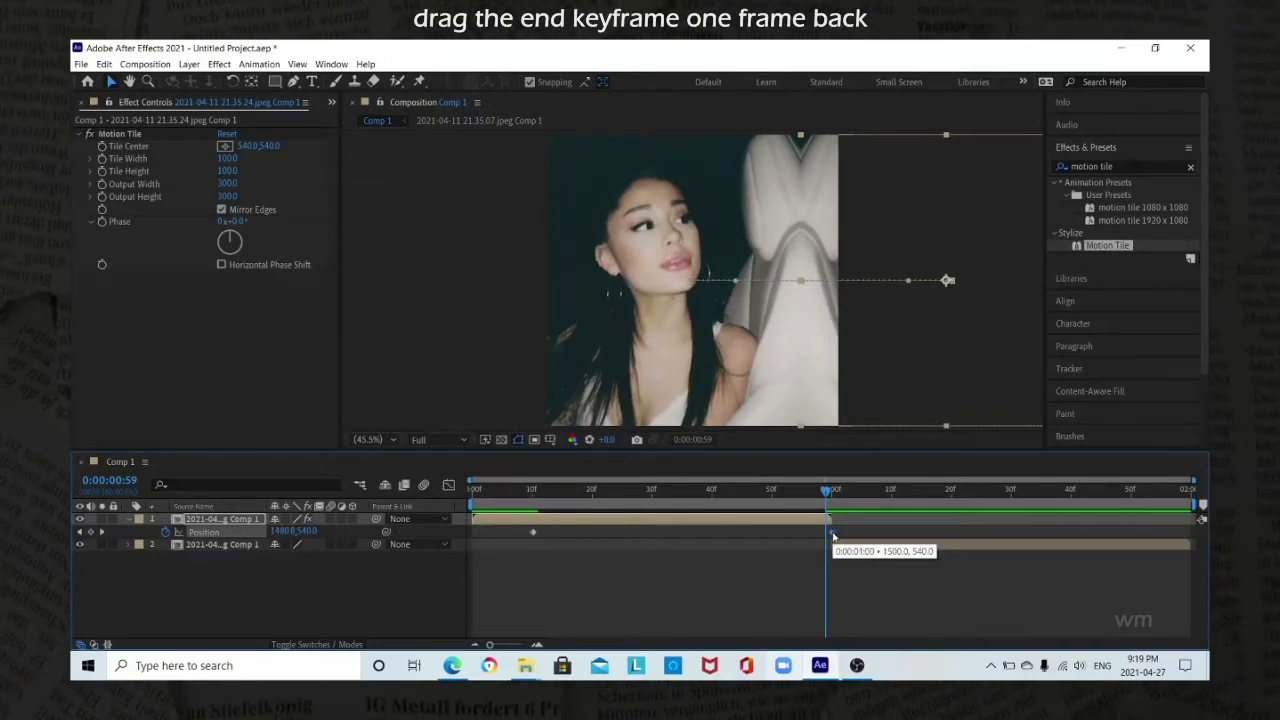
click(865, 532)
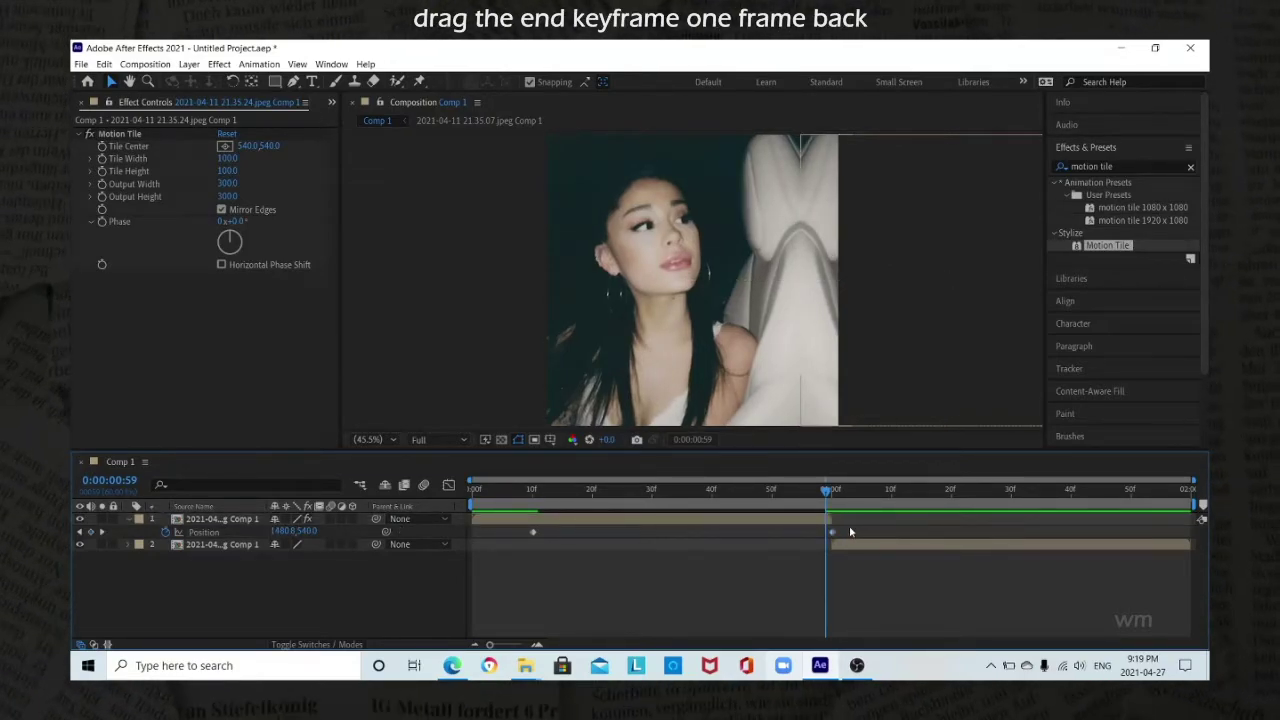
Separate Position into X and Y Position and apply Easy Ease to both keyframes
drag(862, 526, 520, 566)
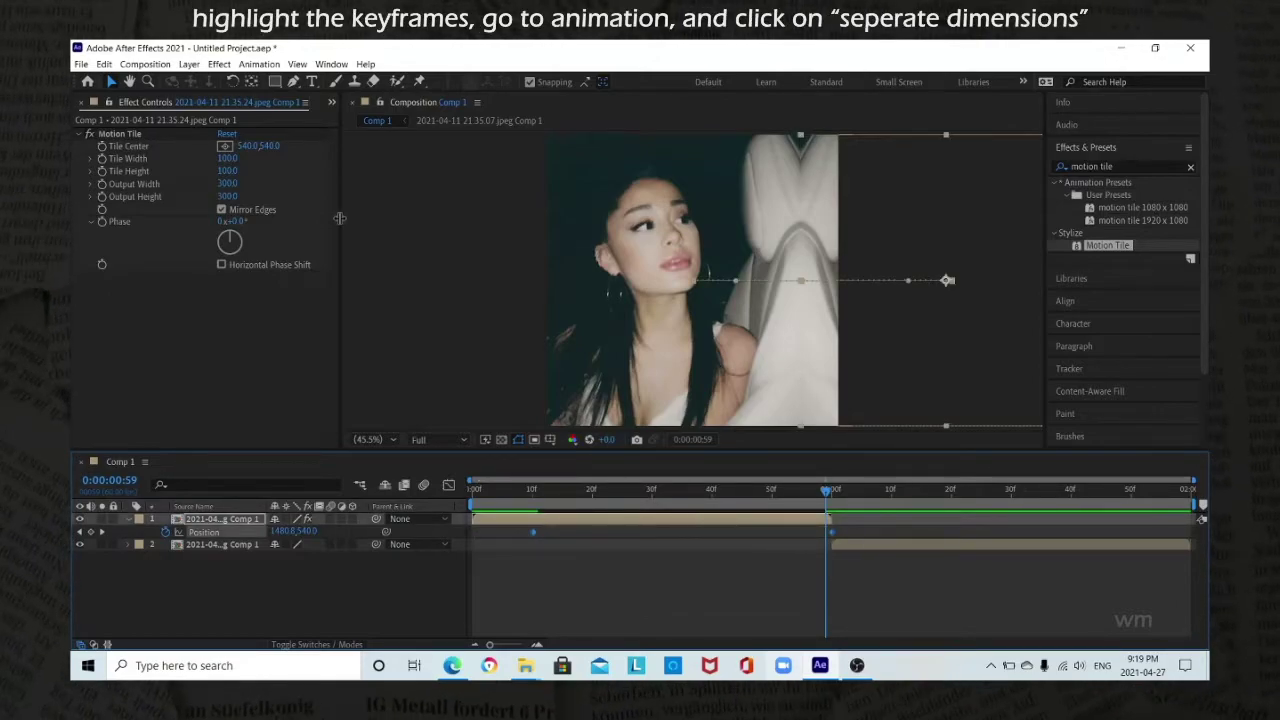
click(259, 63)
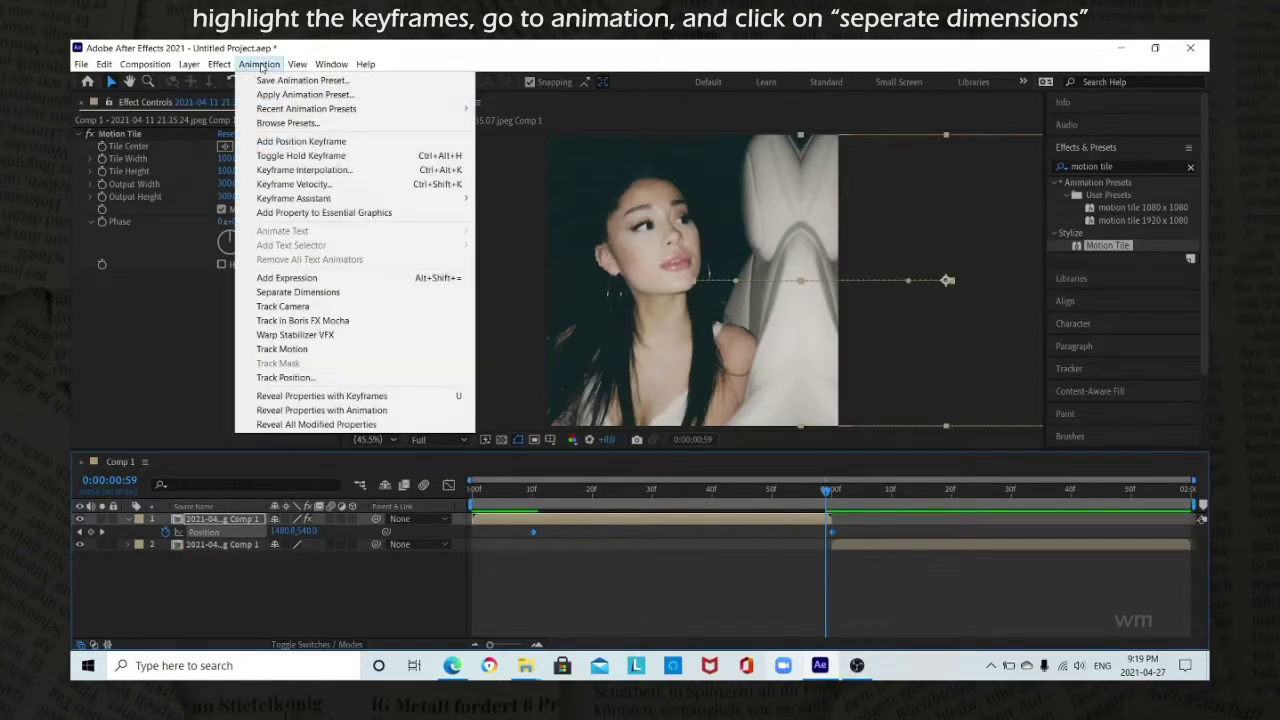
click(303, 292)
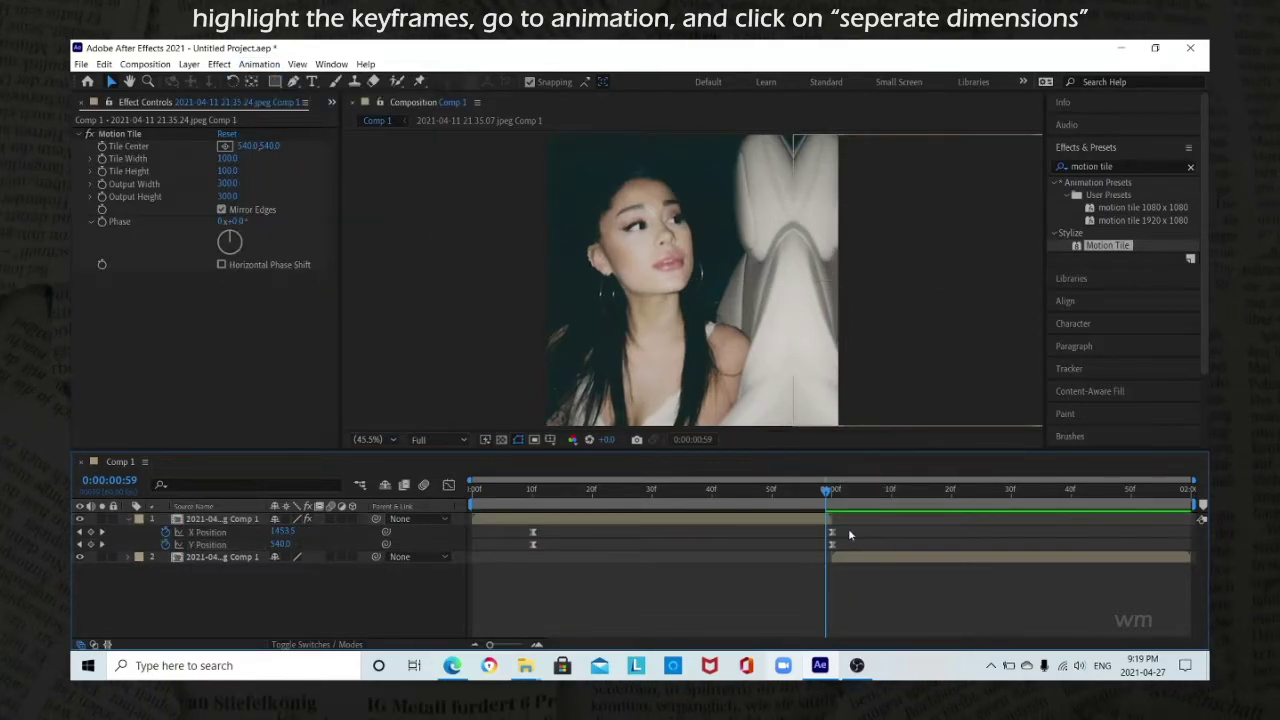
drag(848, 537, 518, 553)
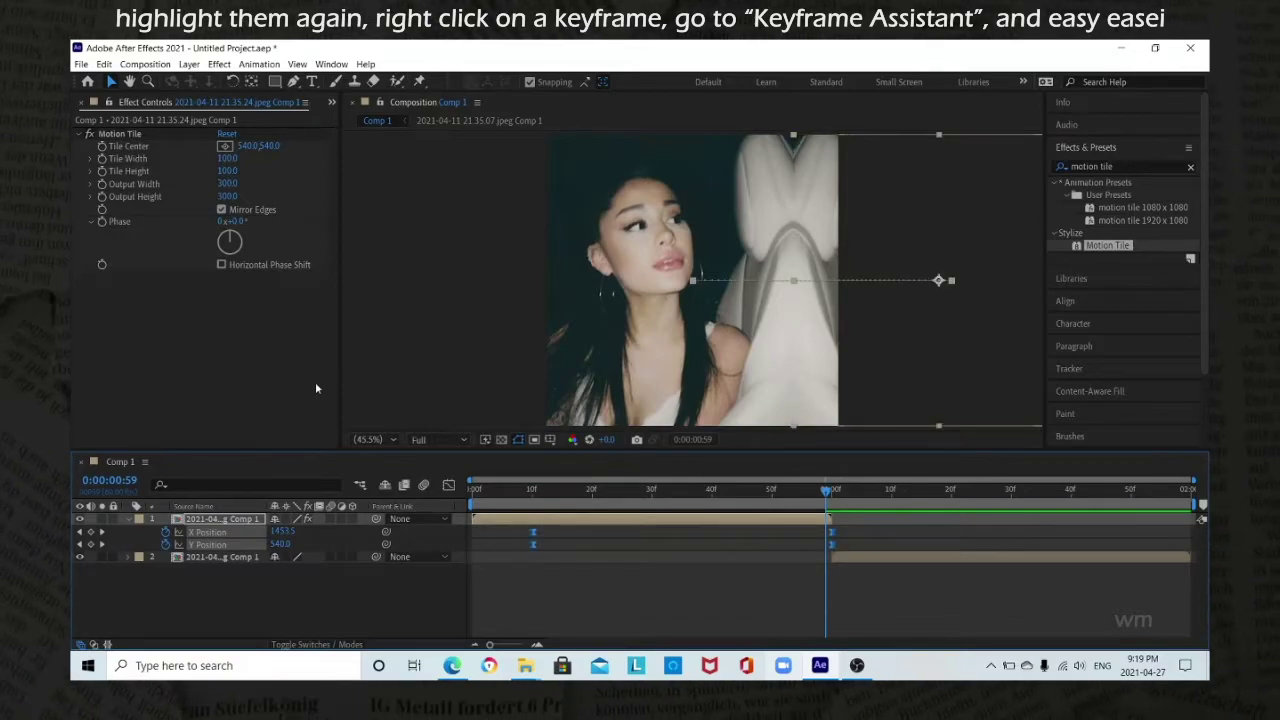
right_click(534, 549)
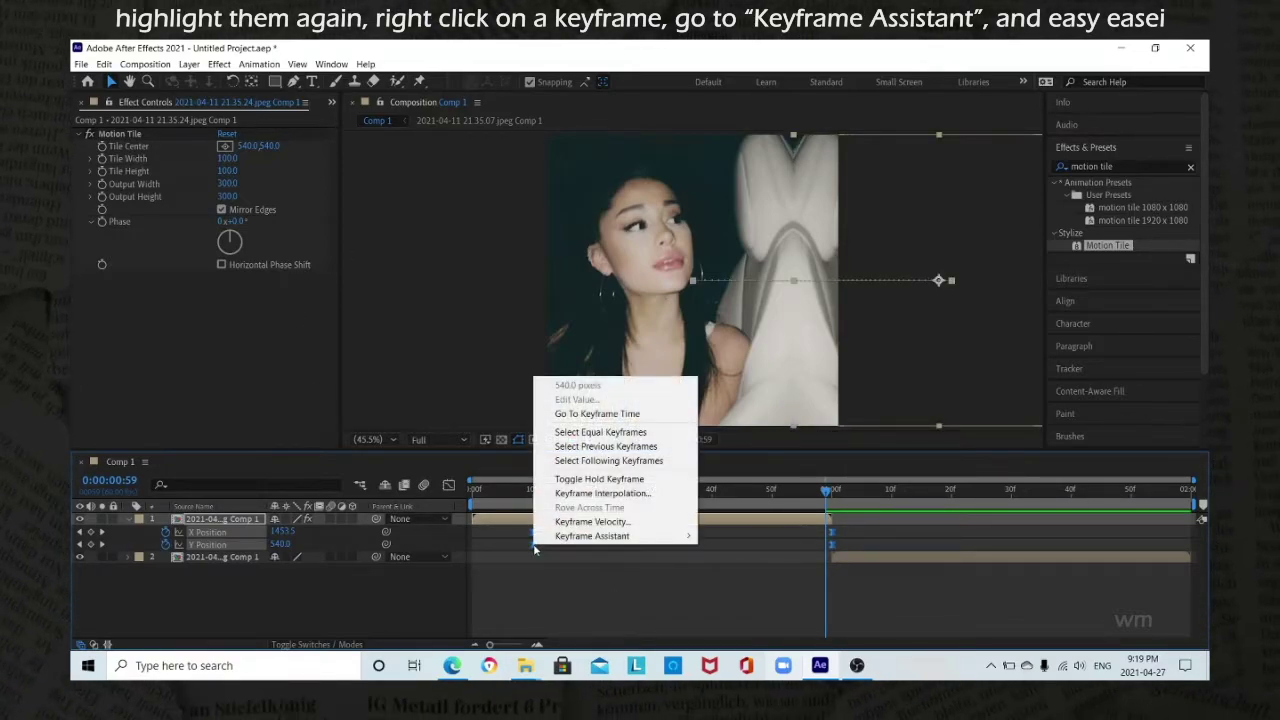
mouse_move(590, 536)
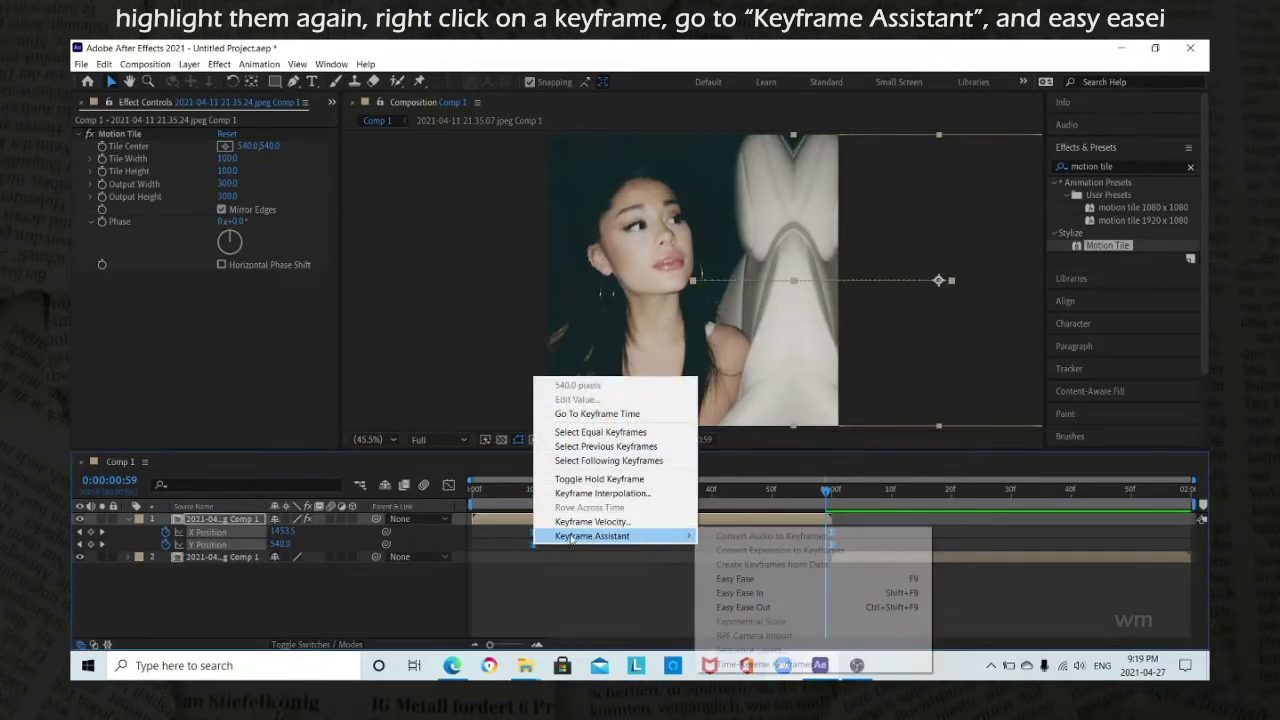
click(750, 580)
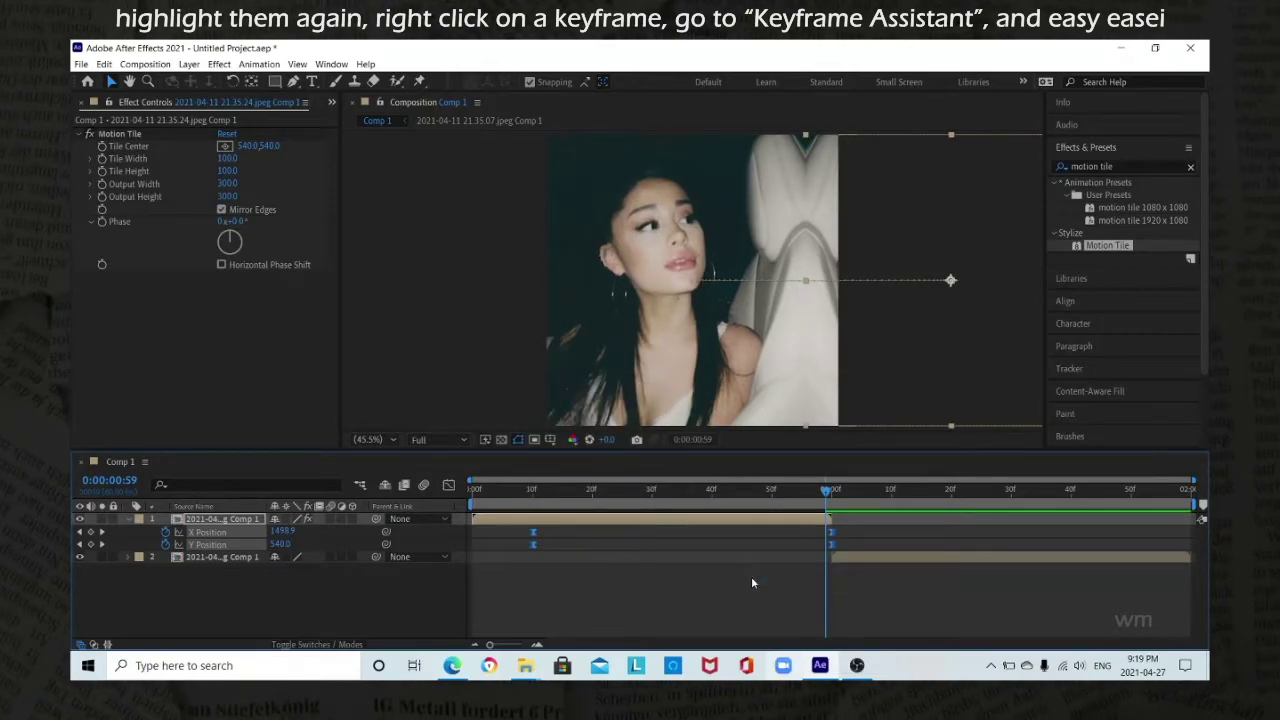
Shape the red X Position curve in the Graph Editor to start flat and rise steeply at the end
click(449, 486)
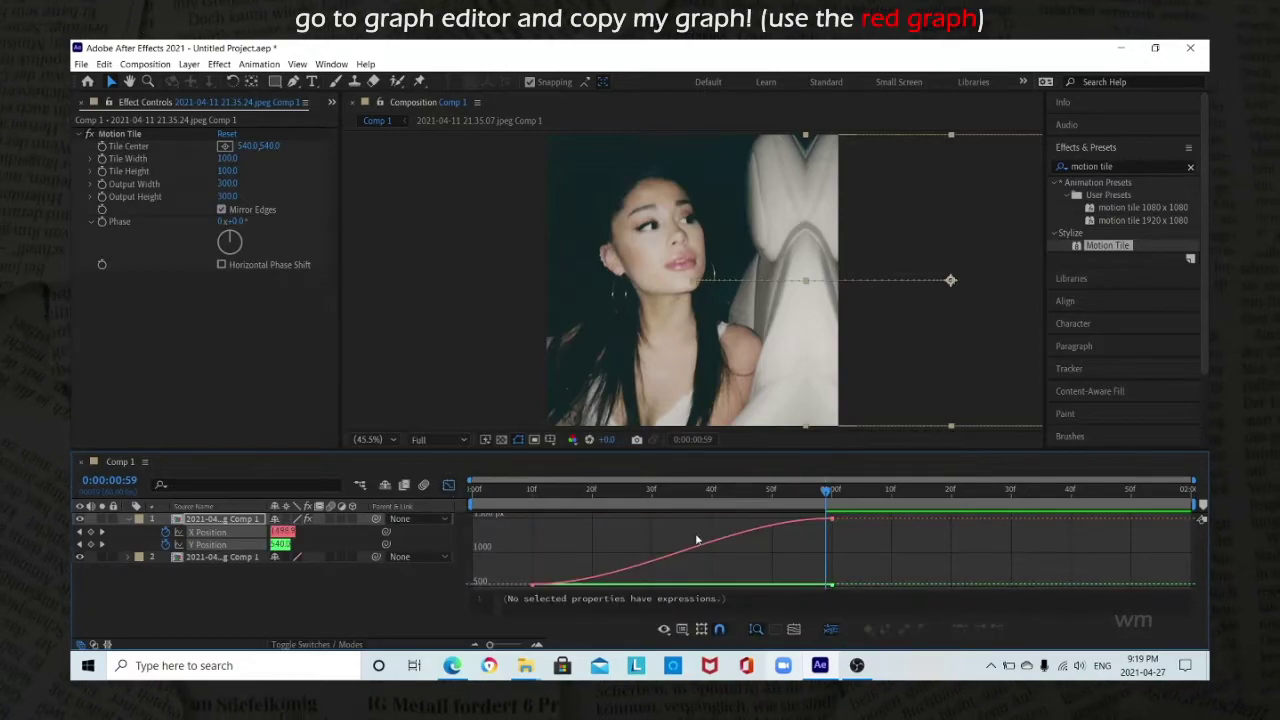
click(663, 553)
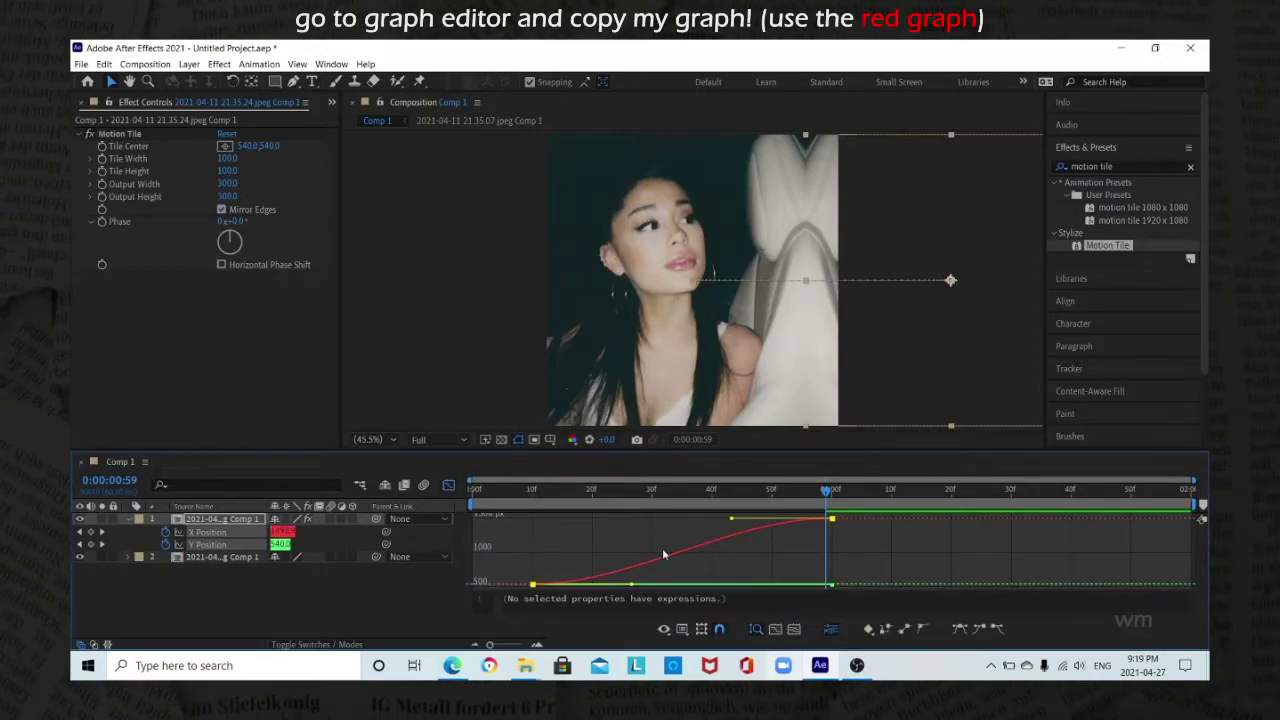
drag(632, 587, 797, 584)
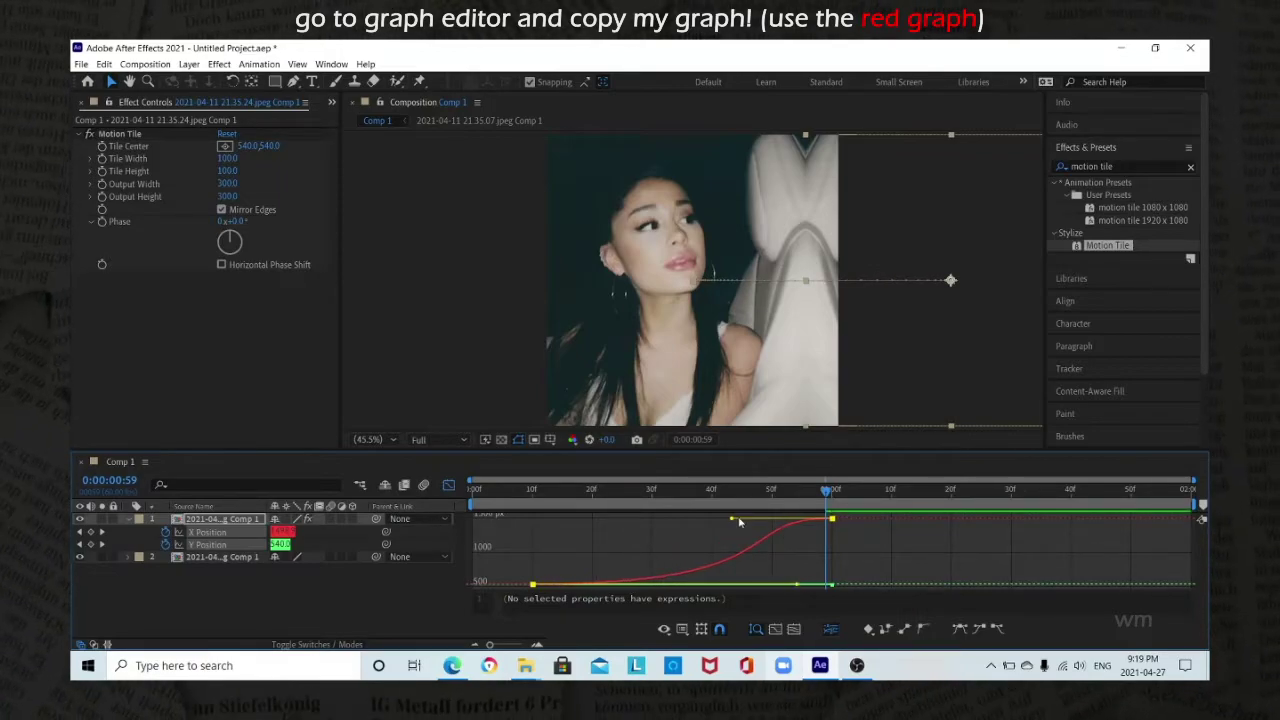
drag(732, 521, 868, 583)
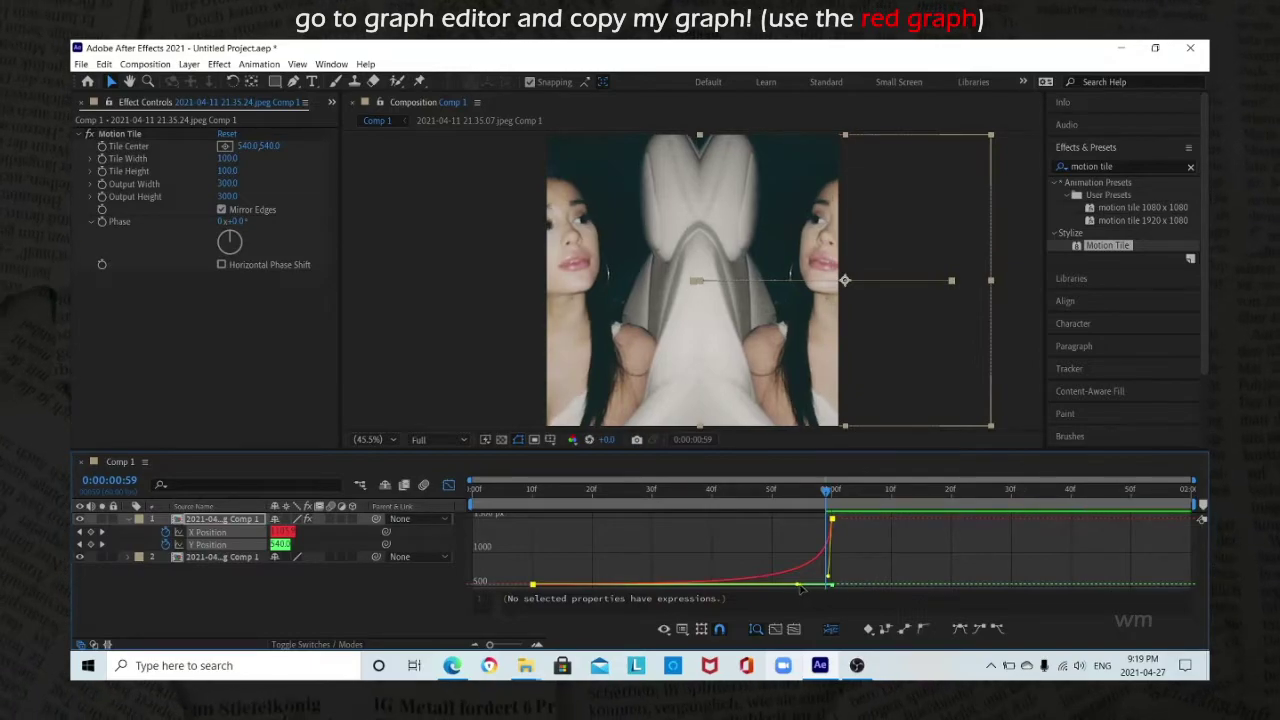
drag(800, 588, 816, 588)
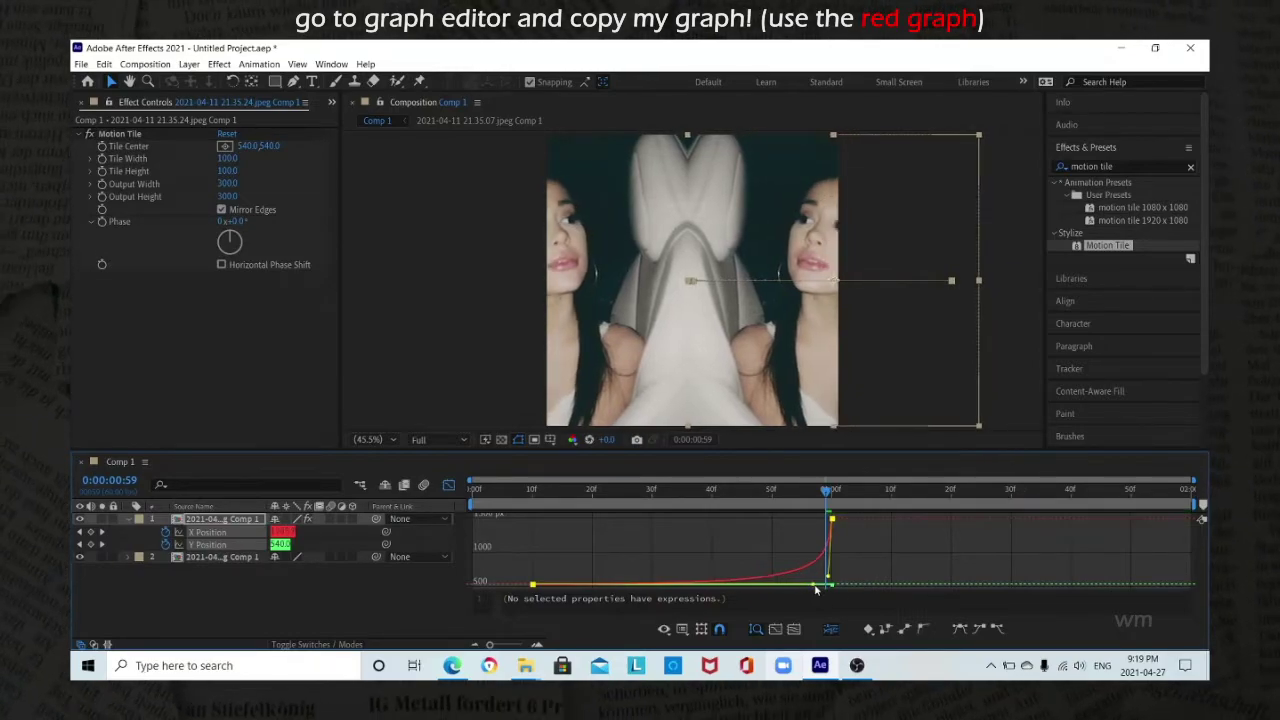
click(449, 486)
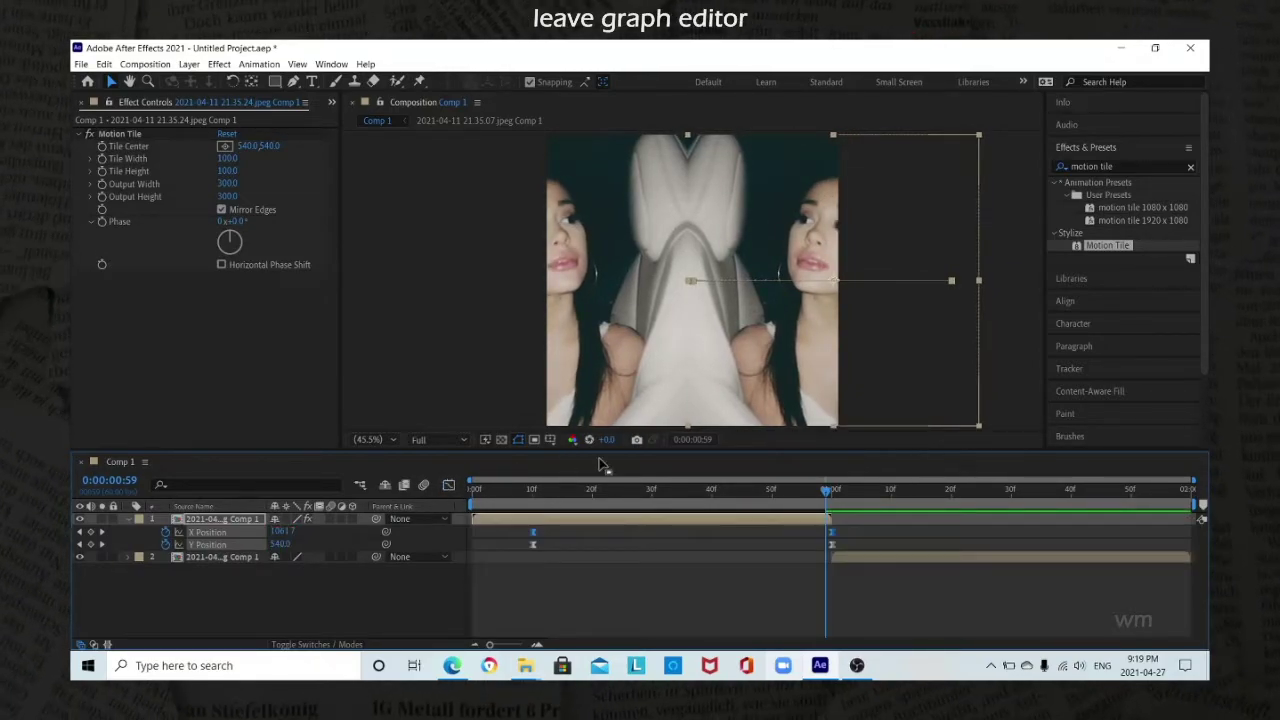
click(833, 500)
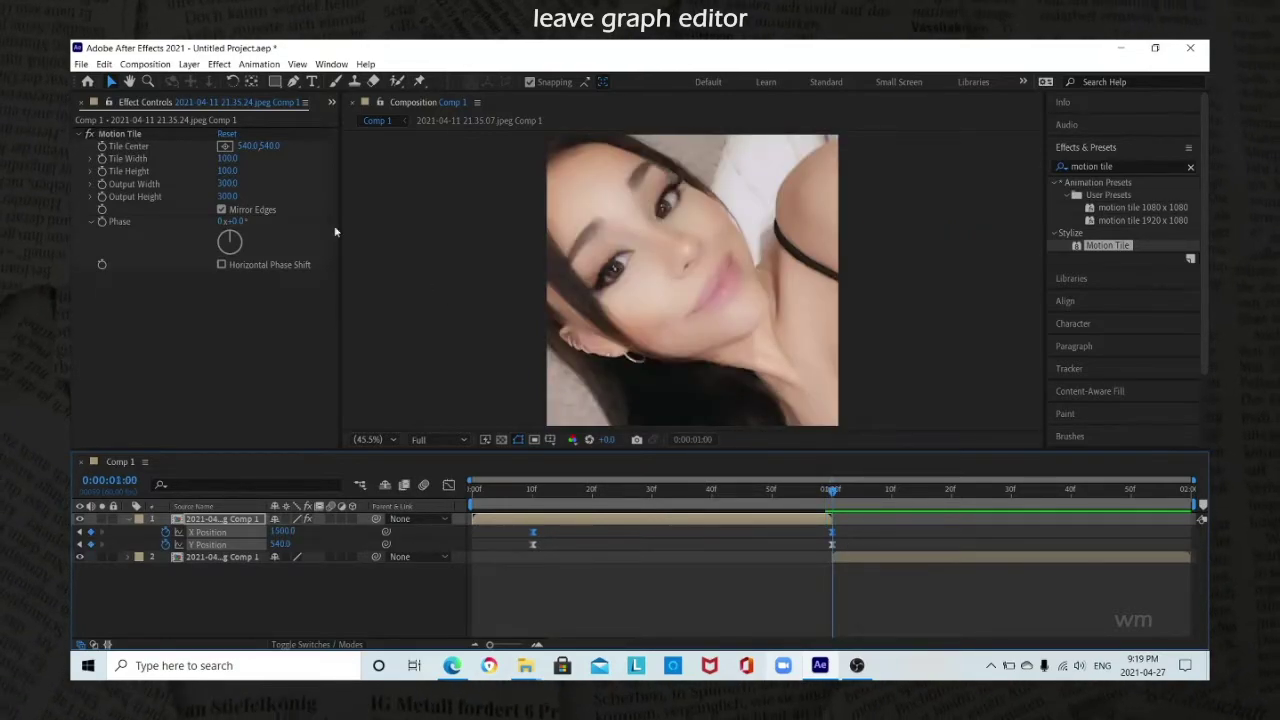
Paste the Motion Tile effect onto the second clip and reveal its Position
click(114, 135)
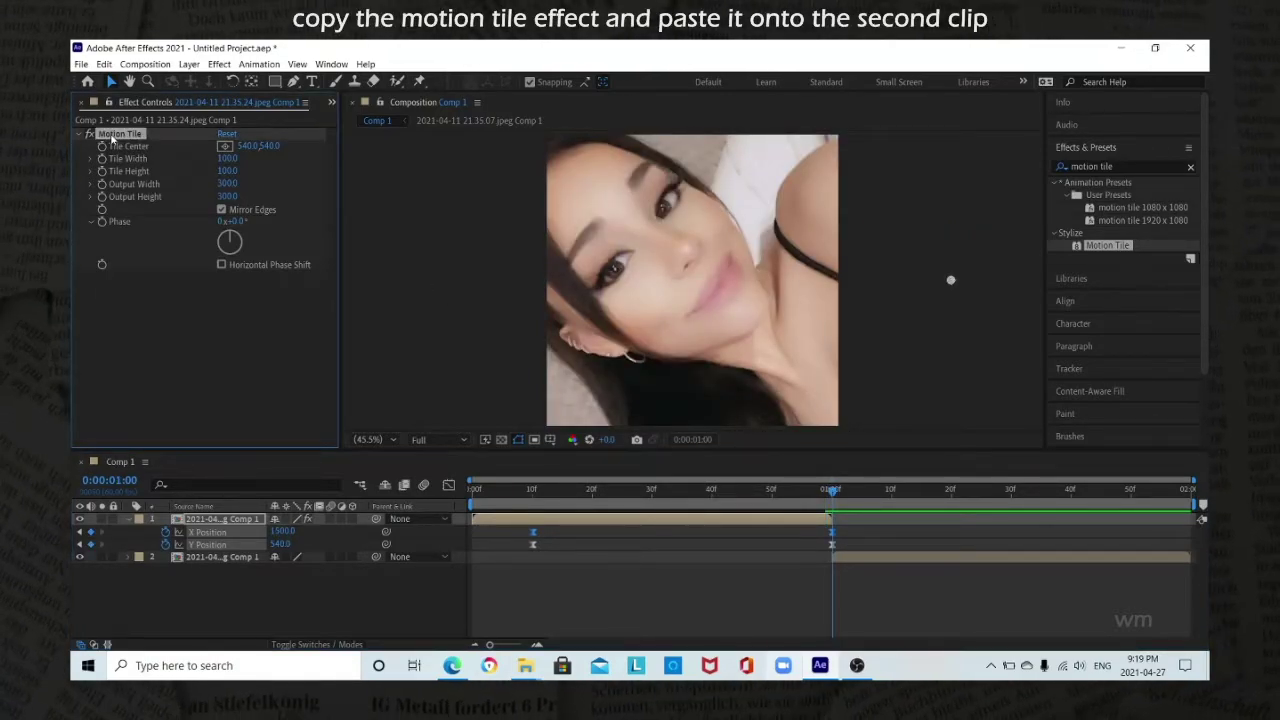
click(885, 562)
key(ctrl+v)
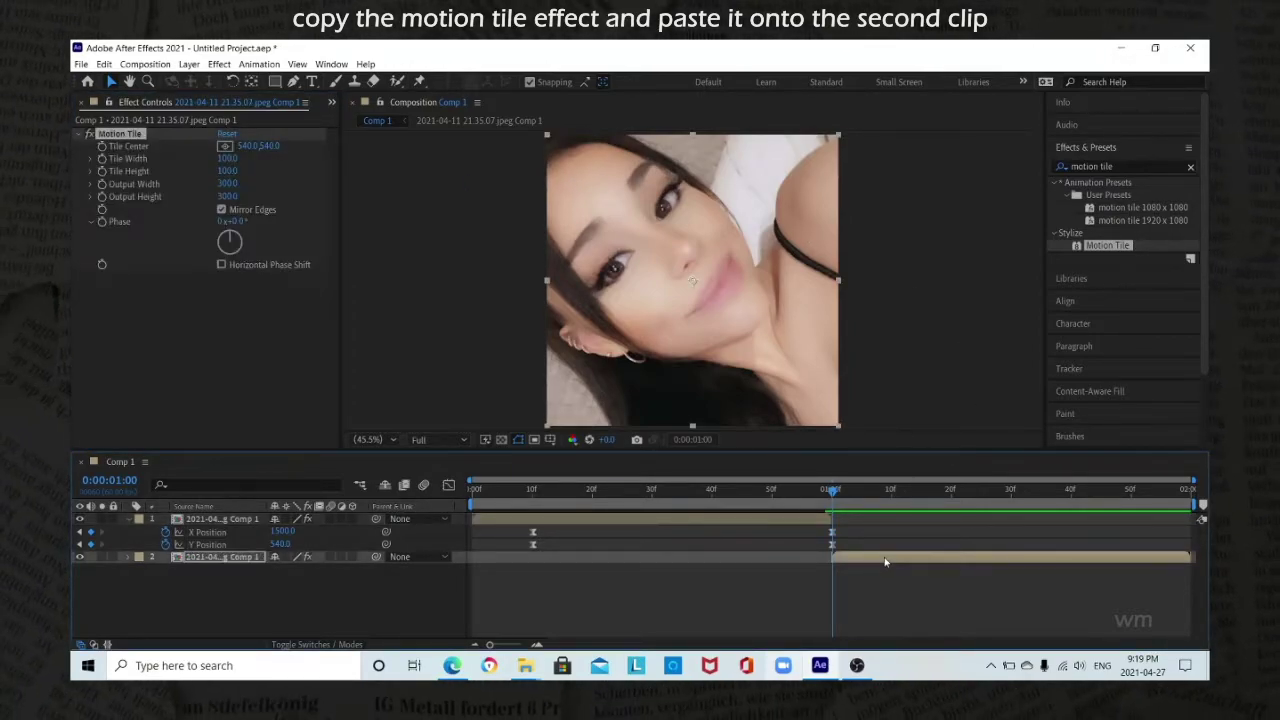
click(130, 520)
key(p)
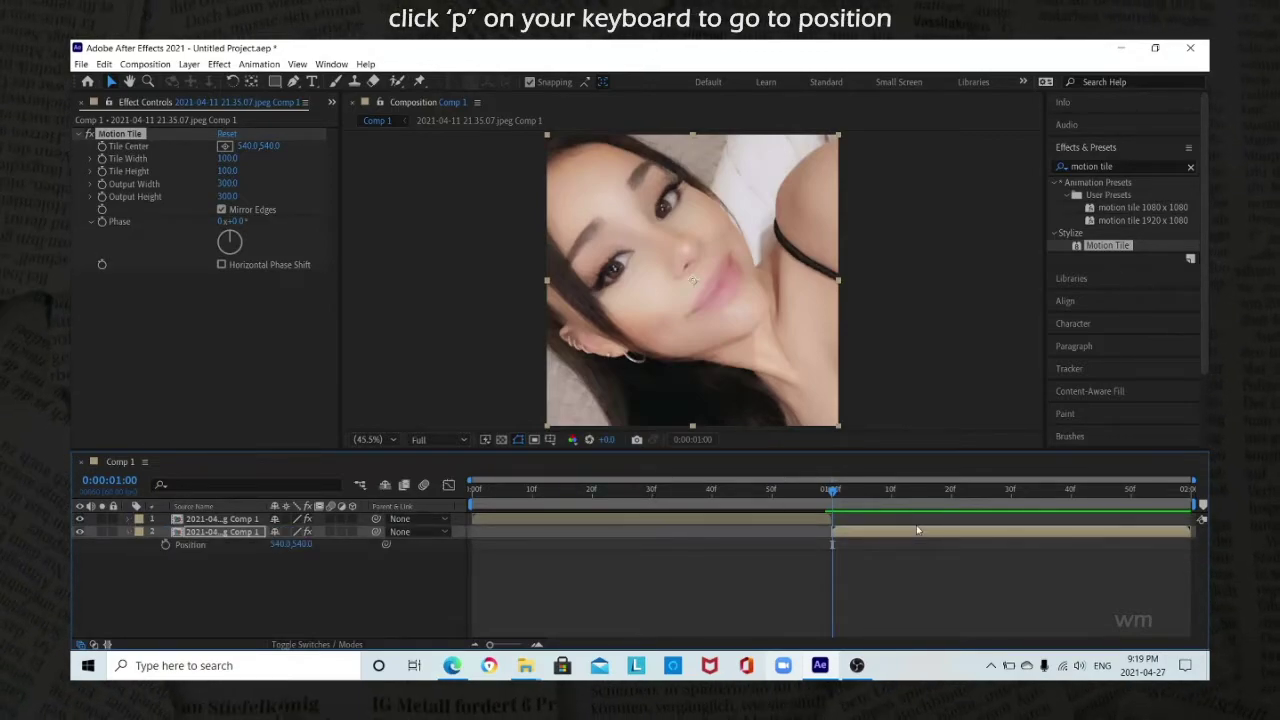
Keyframe the second clip's X Position from -540 to 540 at 1:50, first keyframe one frame earlier
click(166, 544)
click(278, 544)
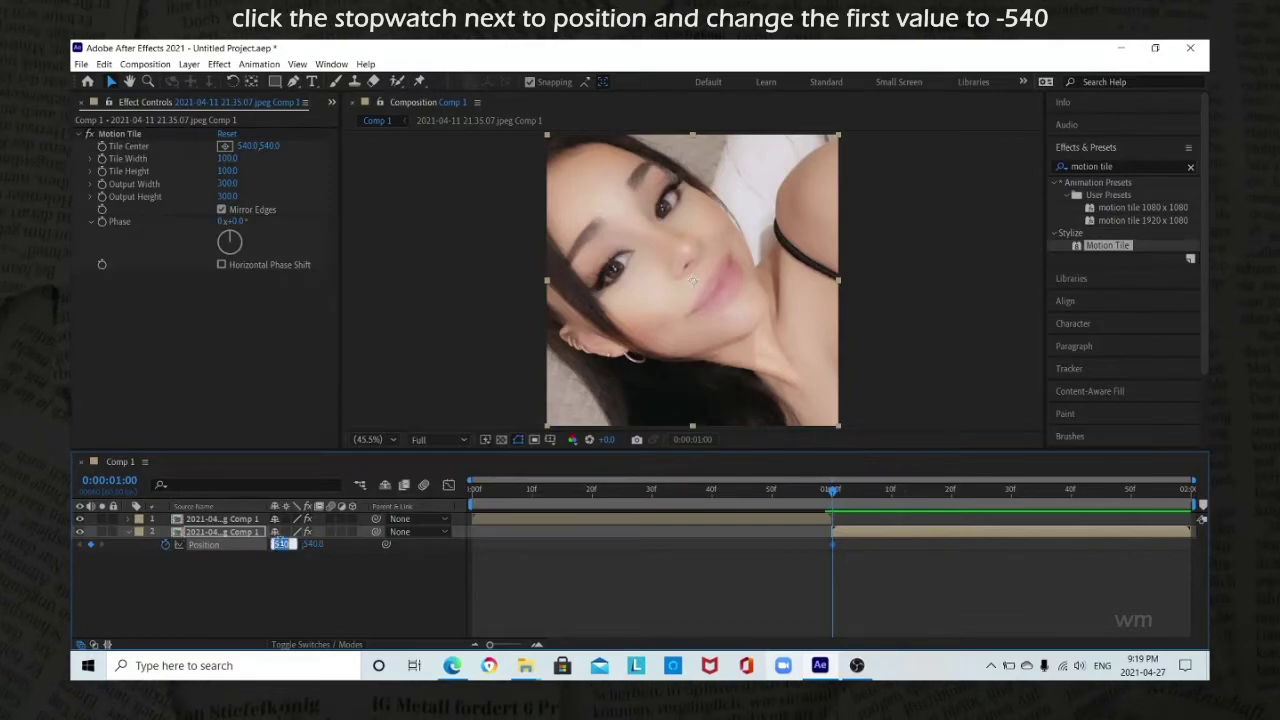
text(-540)
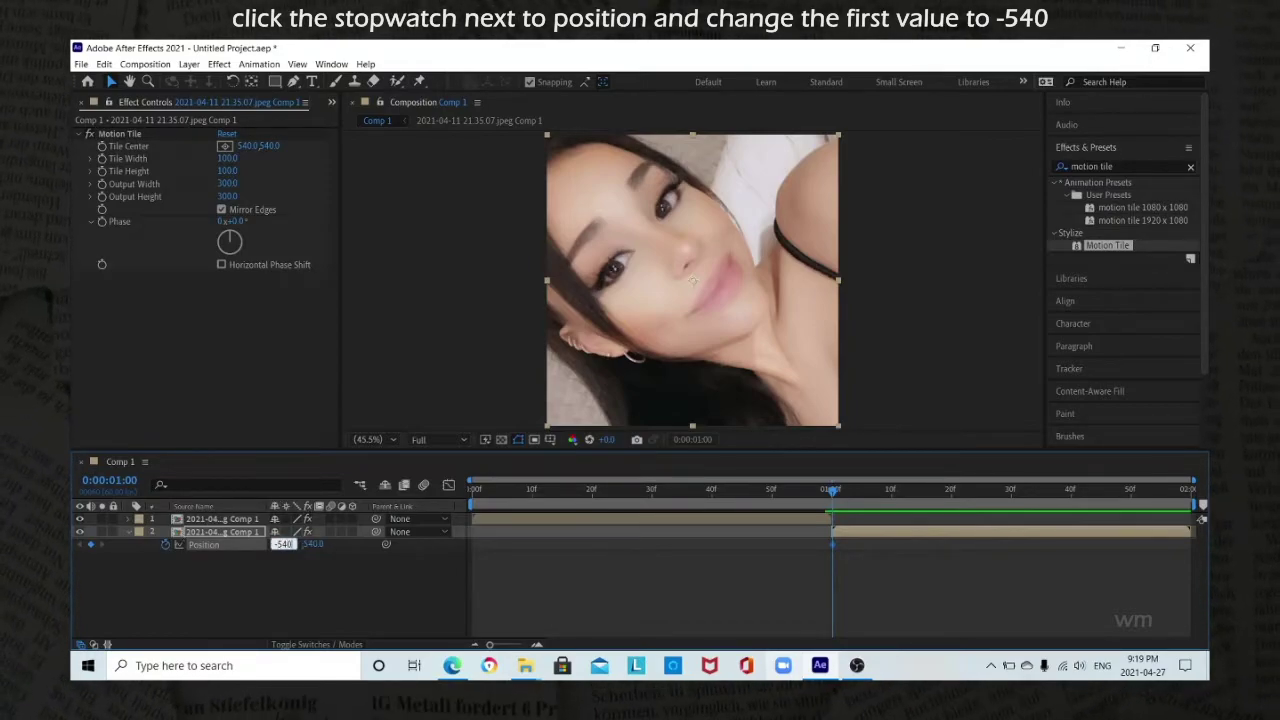
key(Return)
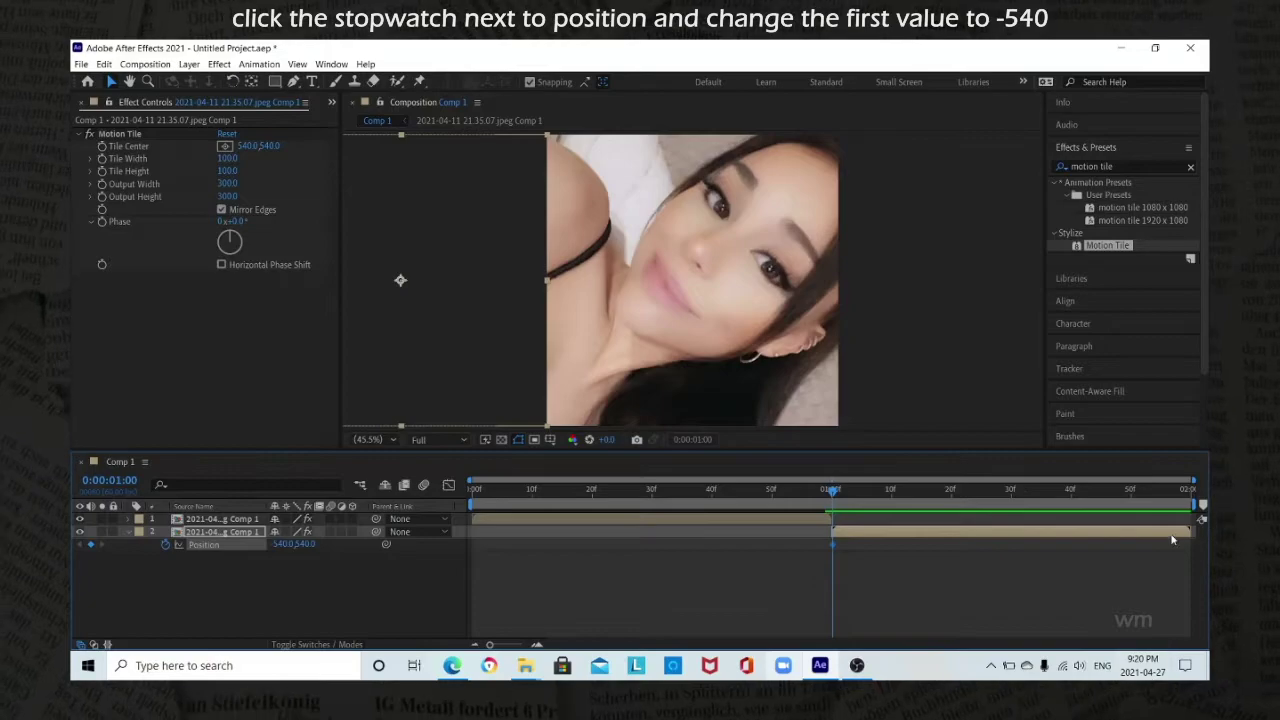
click(1131, 492)
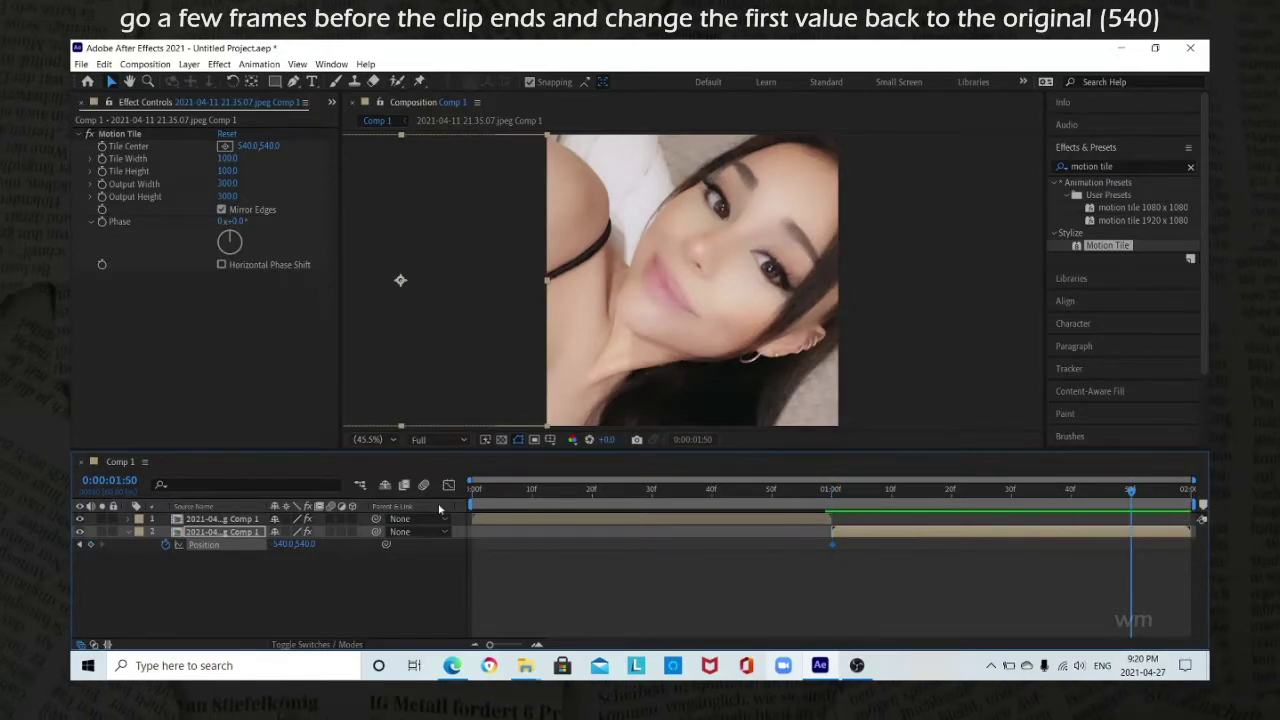
click(283, 544)
text(540)
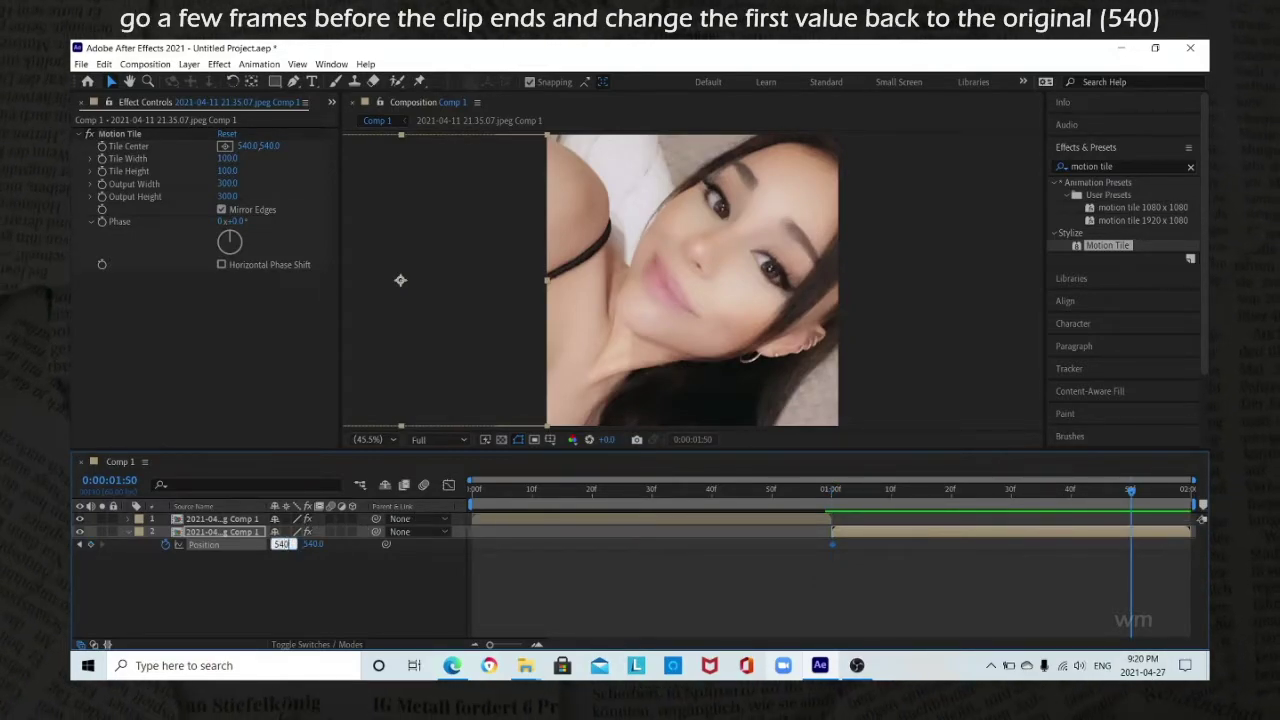
key(Return)
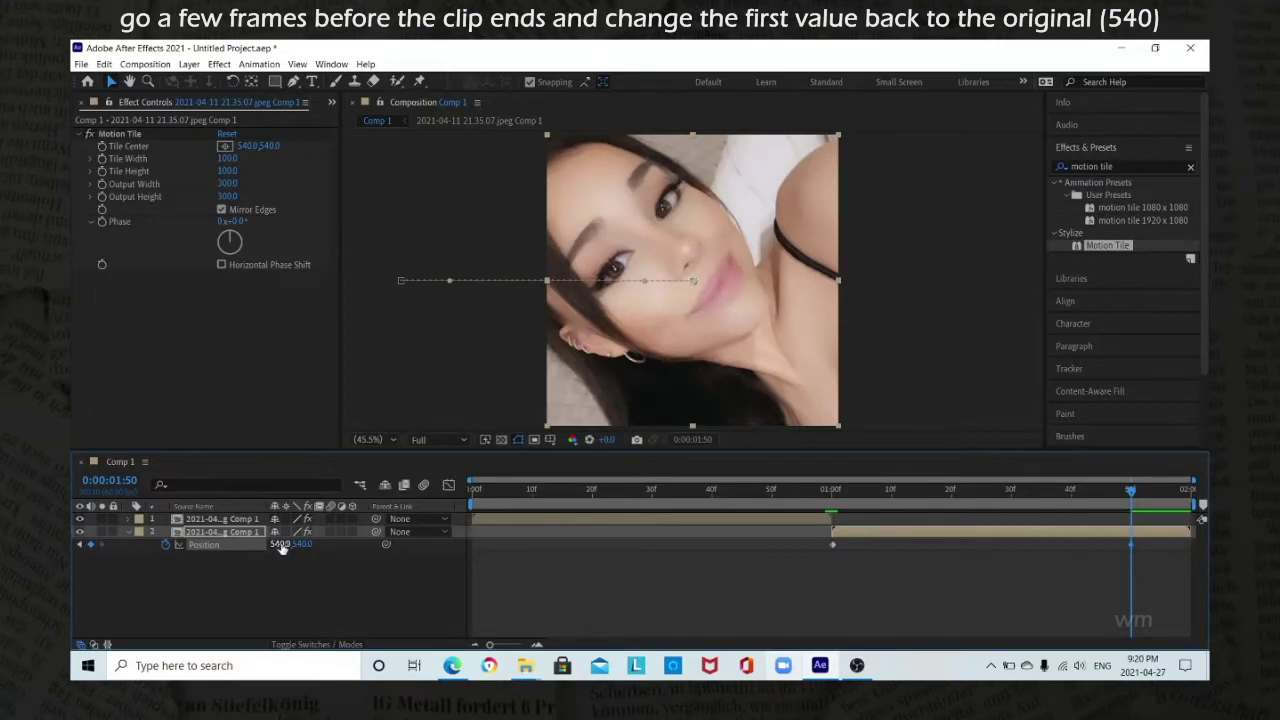
click(831, 546)
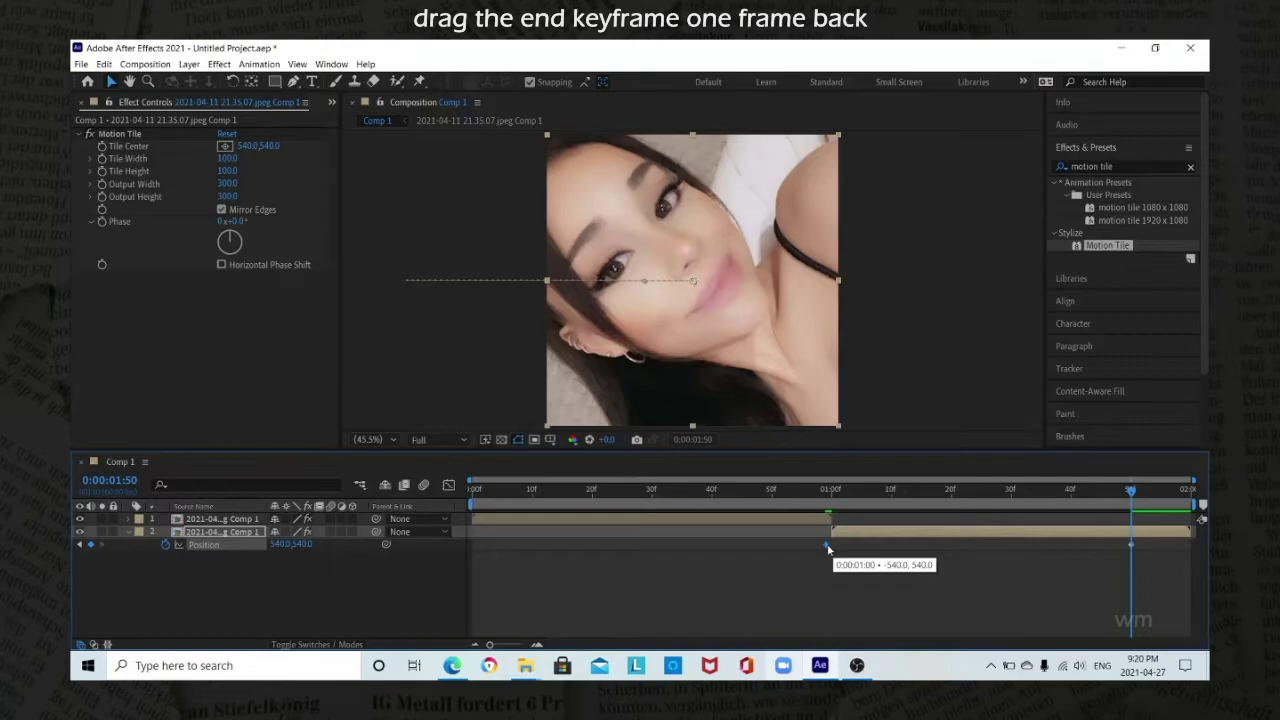
drag(831, 546, 826, 546)
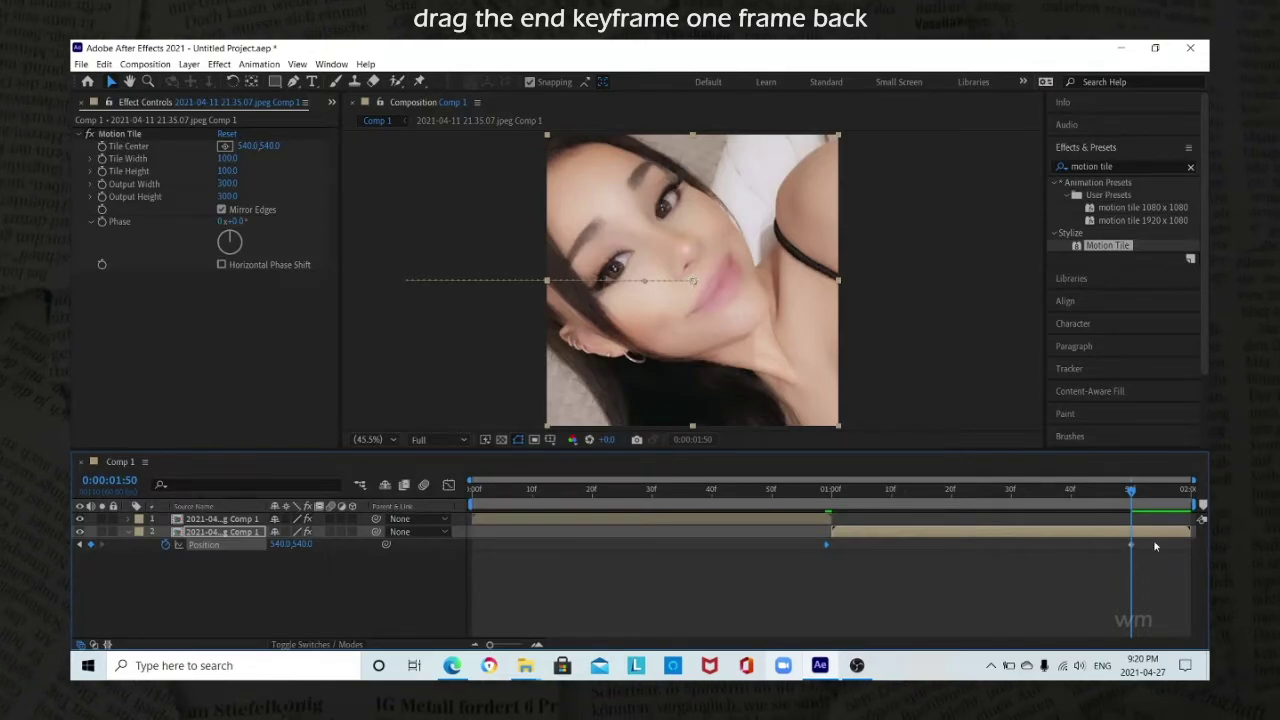
drag(1154, 541, 785, 570)
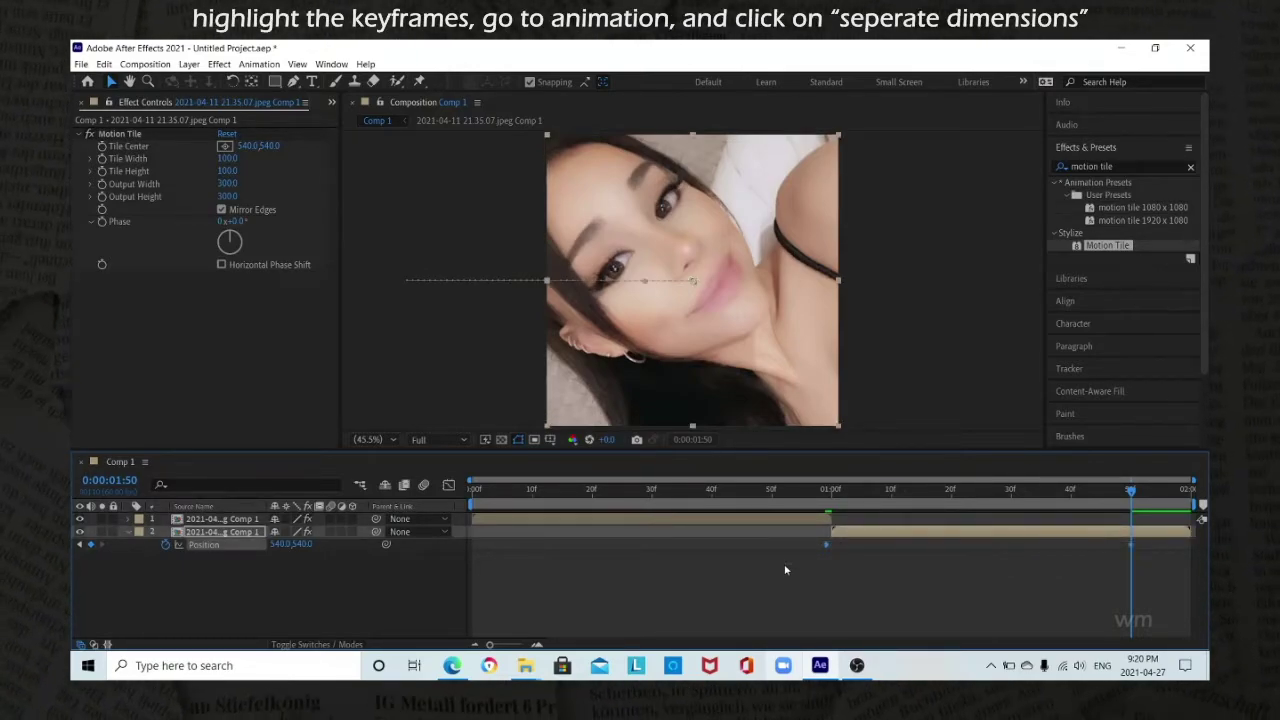
Separate the second clip's Position into X and Y and apply Easy Ease to its keyframes
click(259, 64)
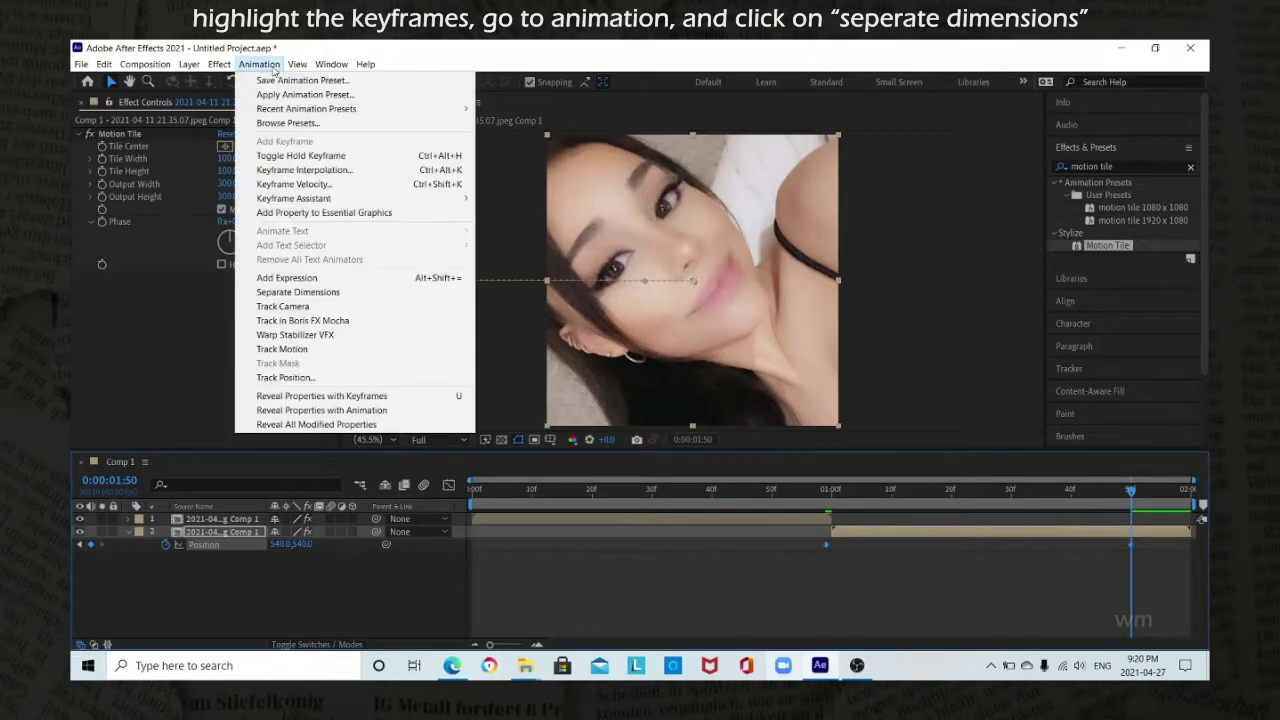
click(305, 294)
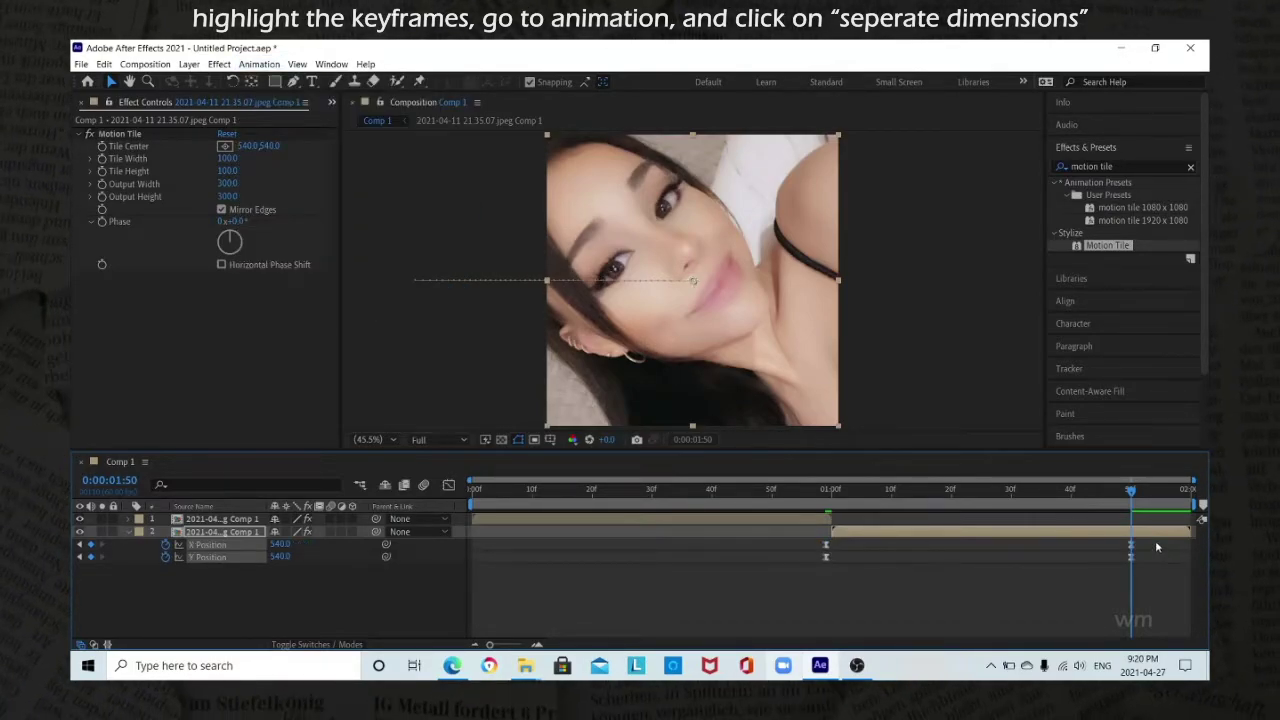
drag(1157, 543, 785, 571)
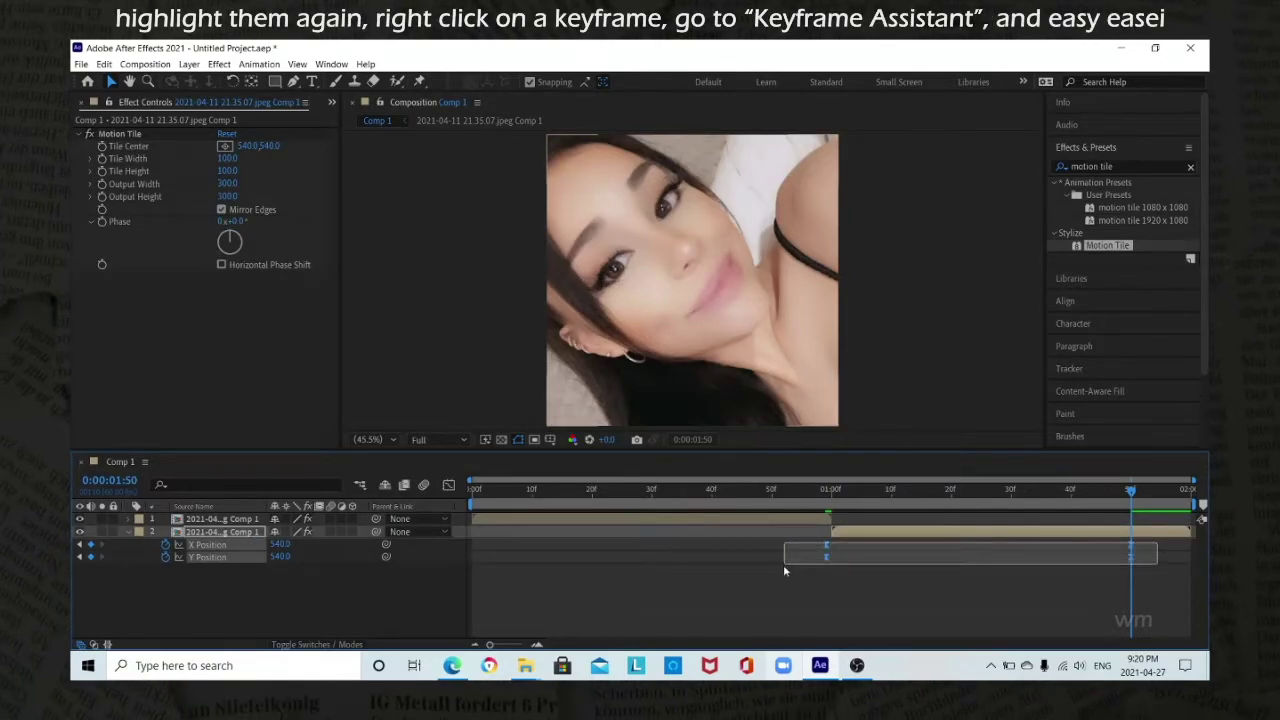
drag(783, 566, 785, 568)
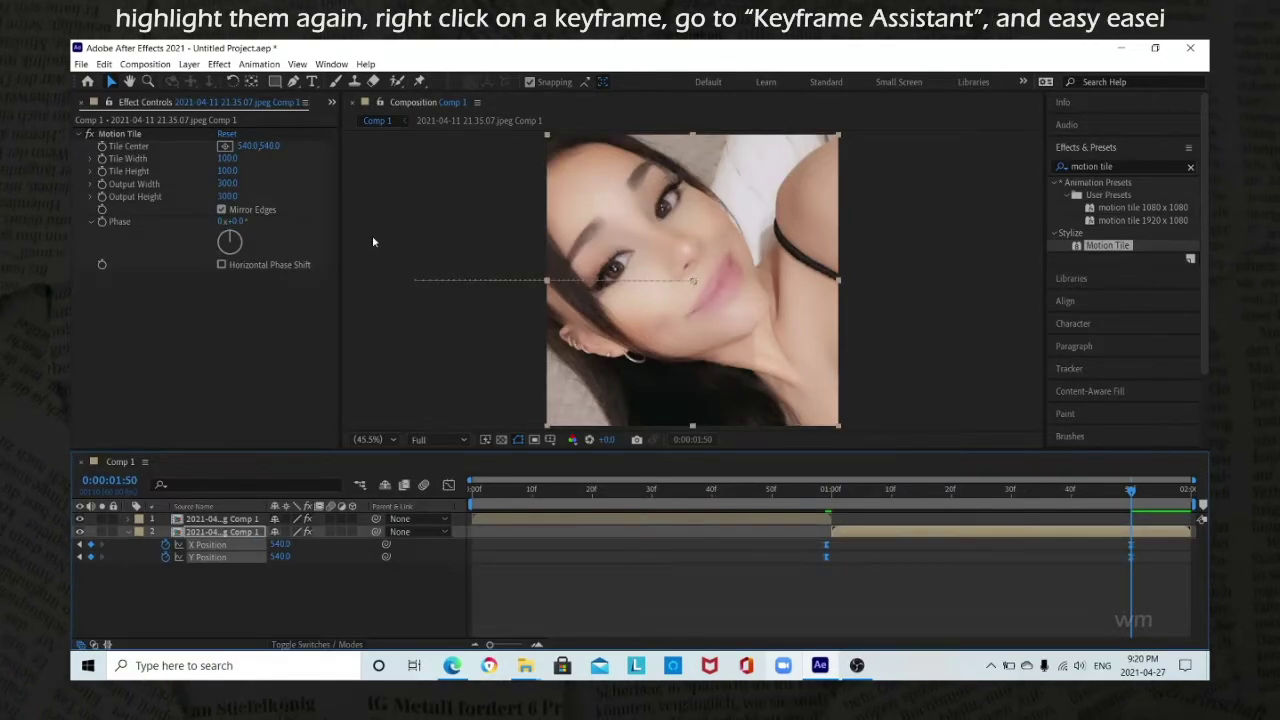
right_click(826, 556)
mouse_move(862, 546)
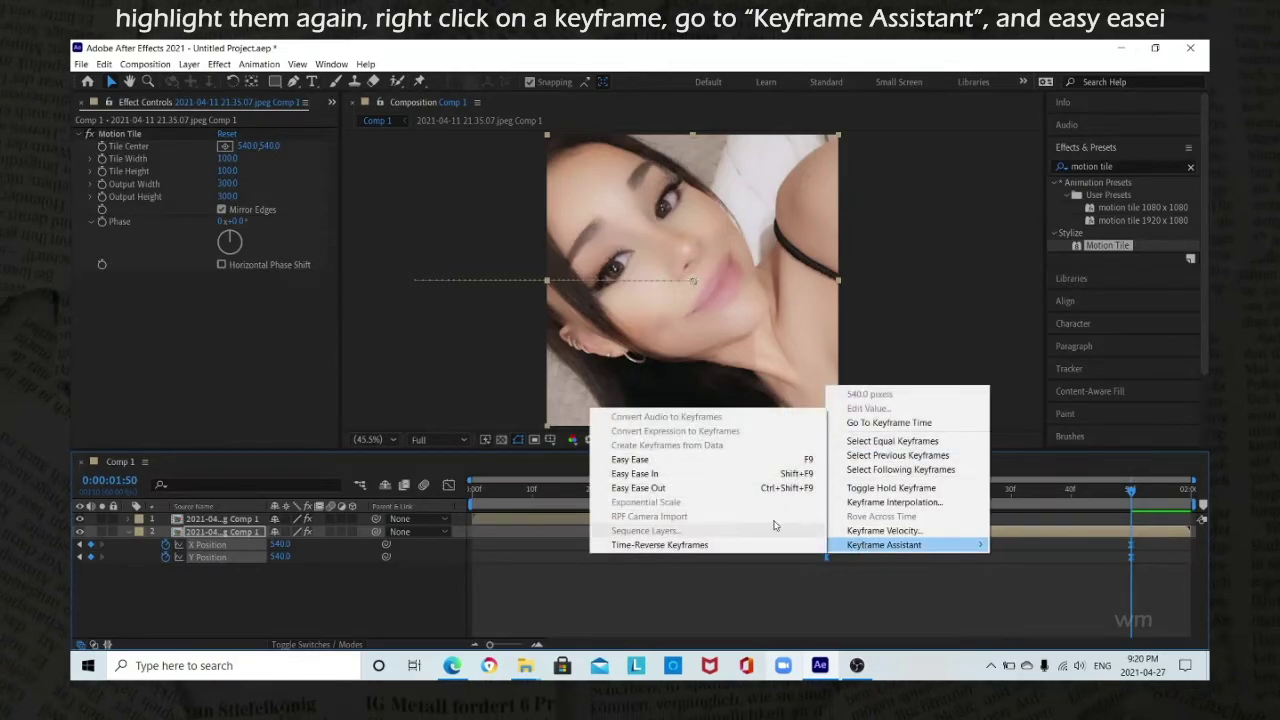
click(682, 460)
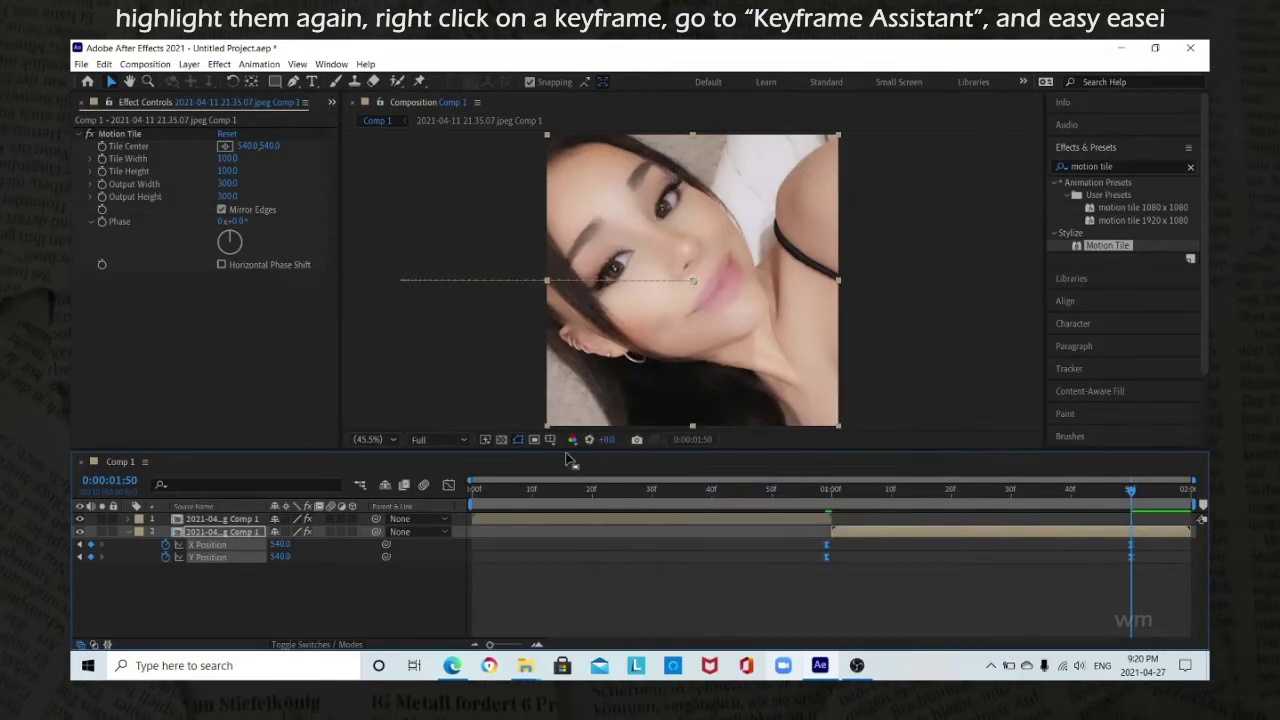
Shape the X Position curve to shoot up steeply from -540 and settle slowly, then collapse Position
click(448, 485)
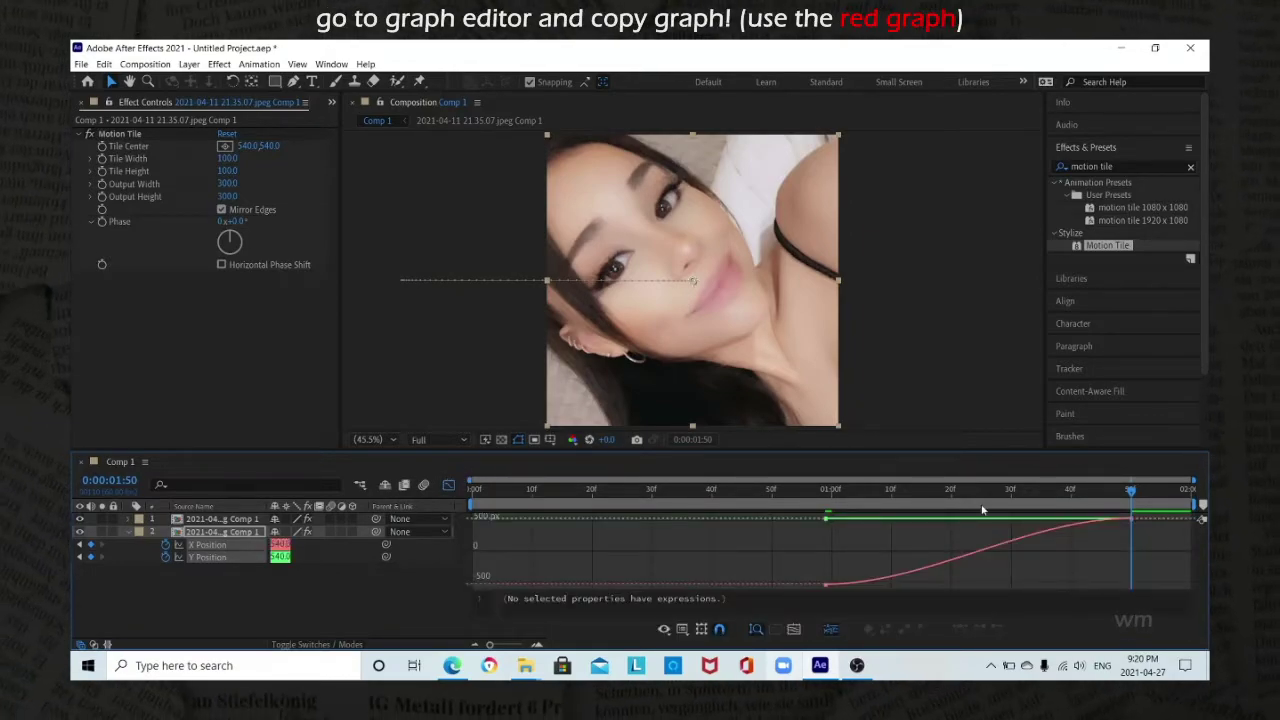
click(978, 556)
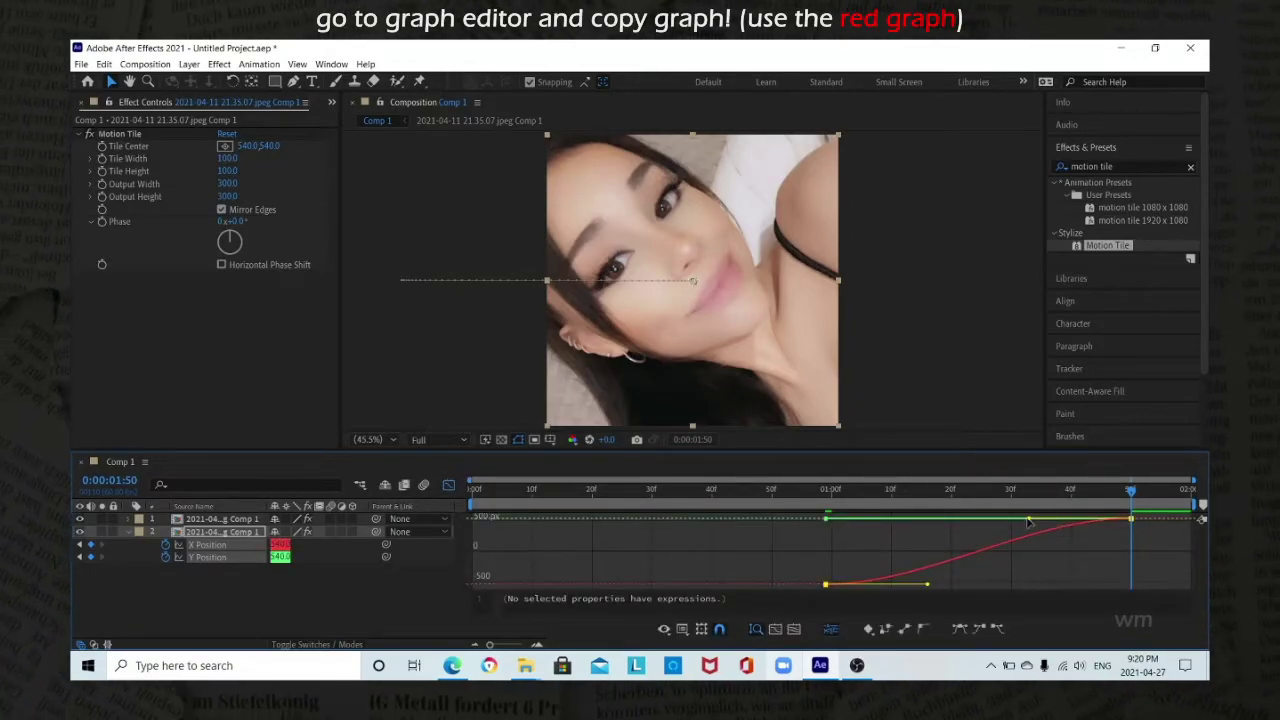
drag(1030, 520, 855, 518)
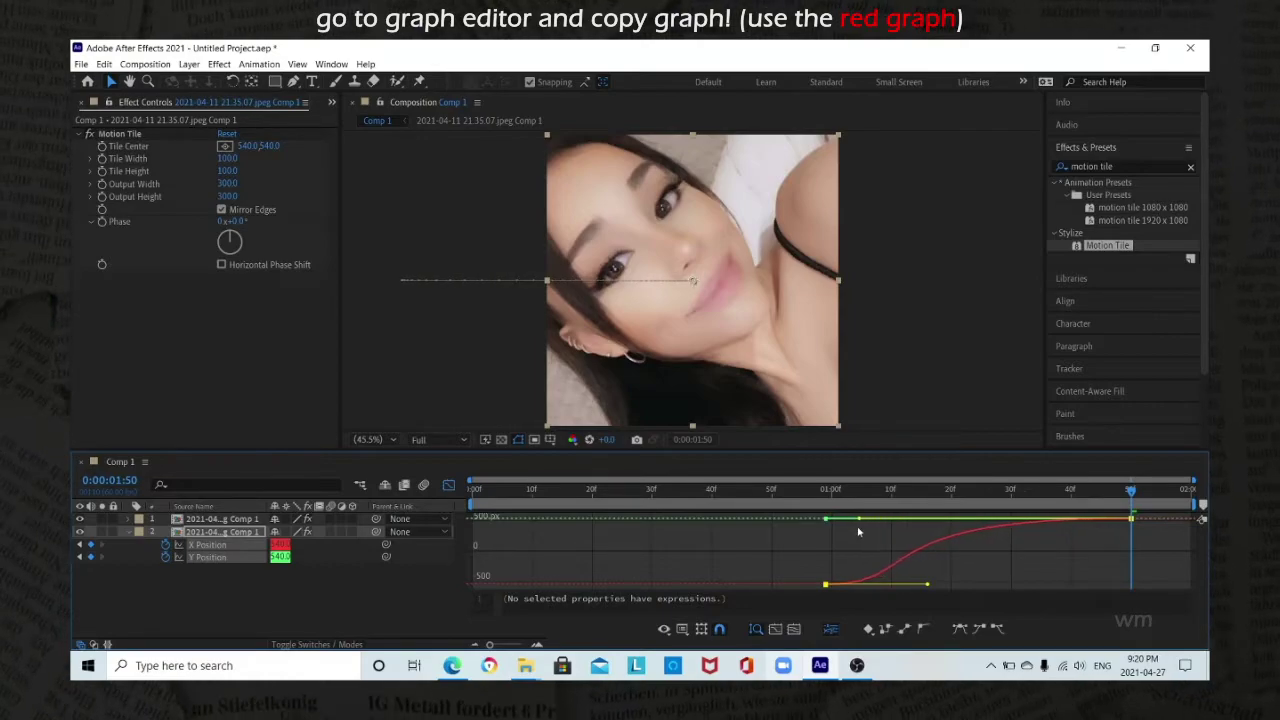
drag(930, 587, 812, 525)
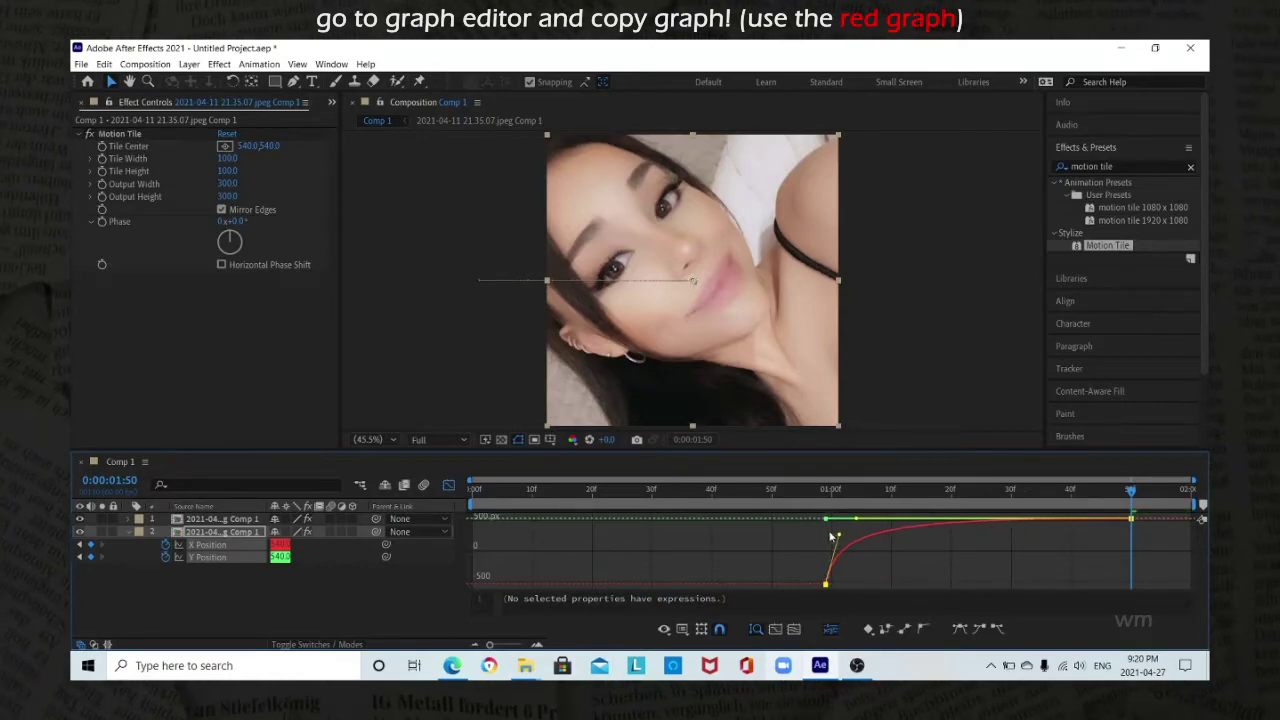
click(448, 486)
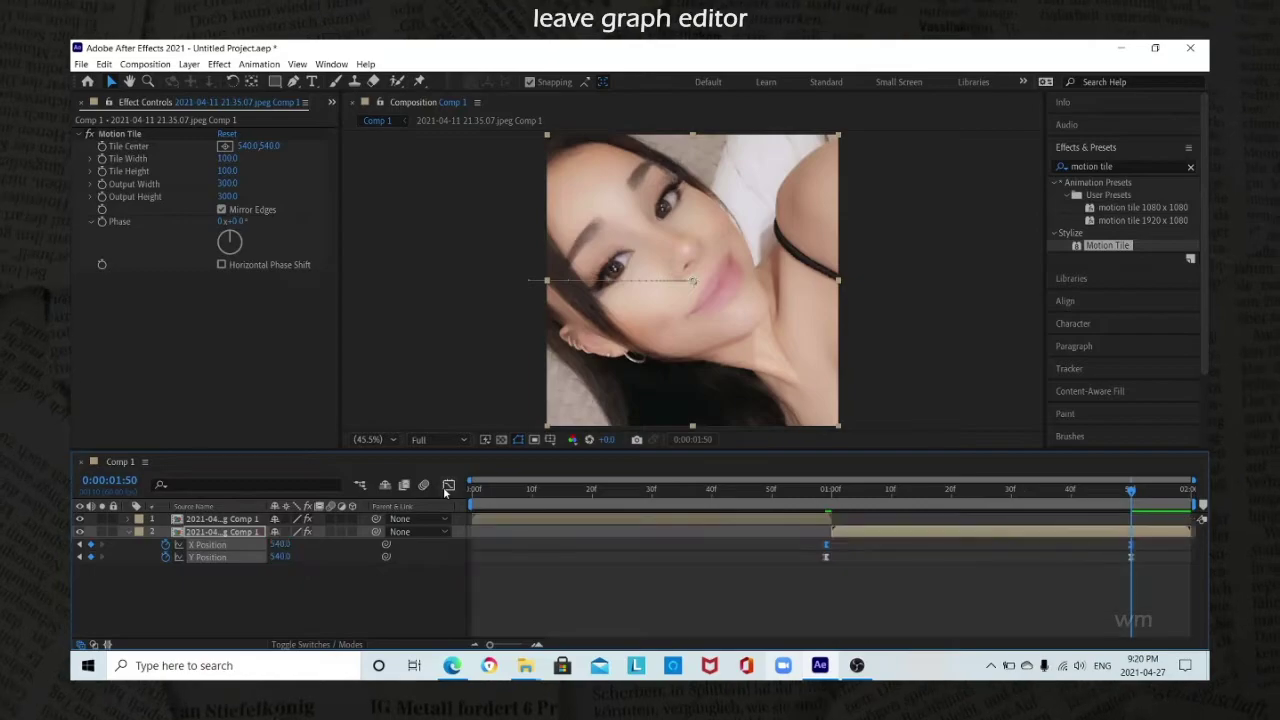
click(128, 532)
Enable layer and composition motion blur for both photo clips, then preview from the start
drag(277, 552, 247, 521)
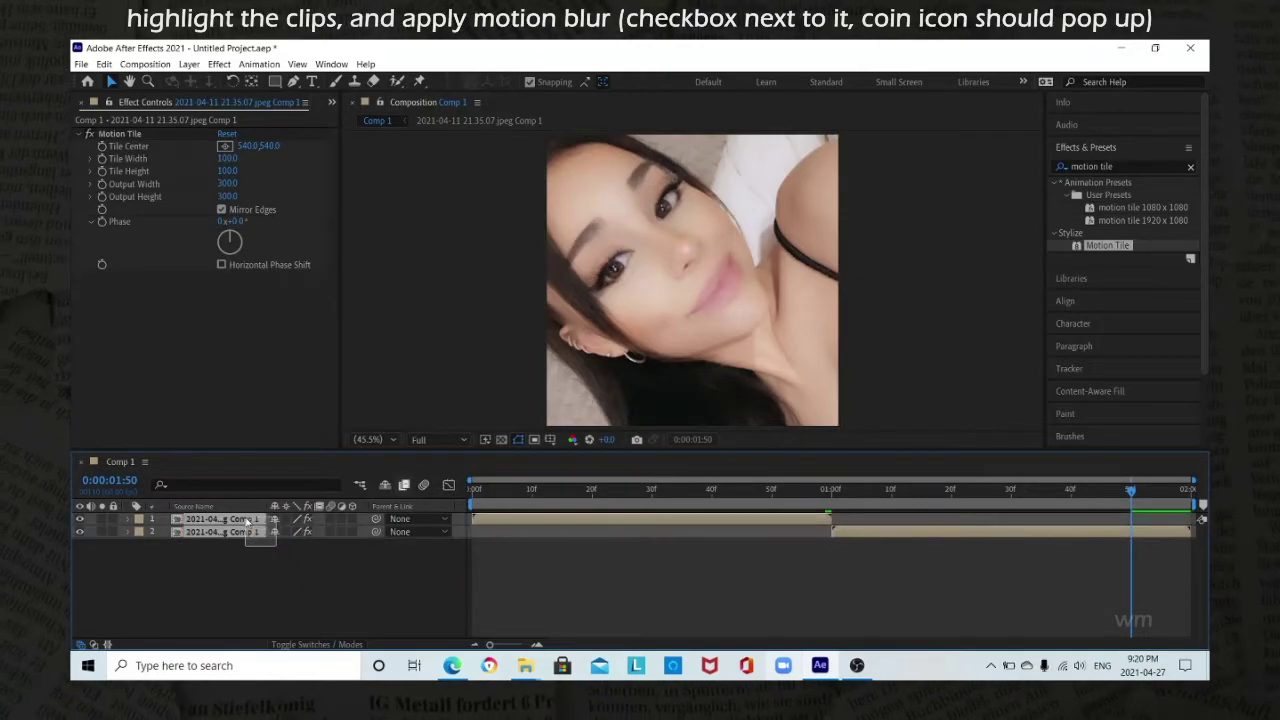
click(333, 519)
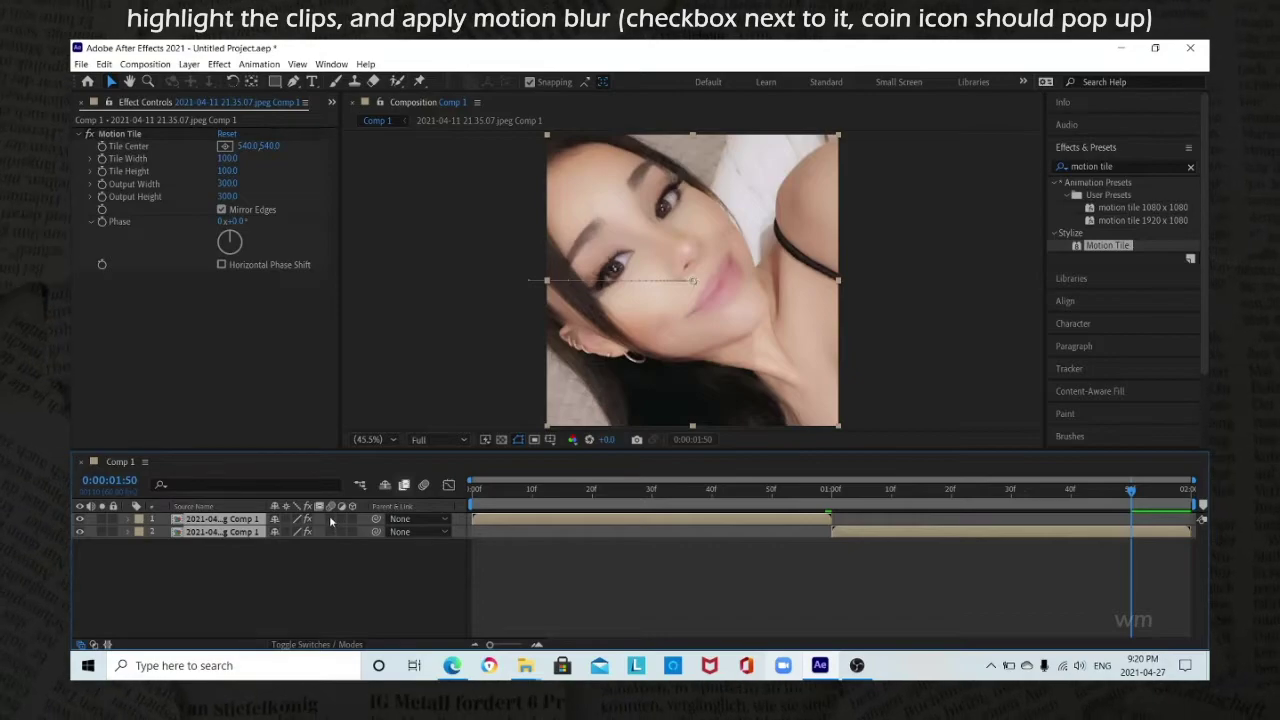
click(423, 485)
click(490, 490)
click(476, 495)
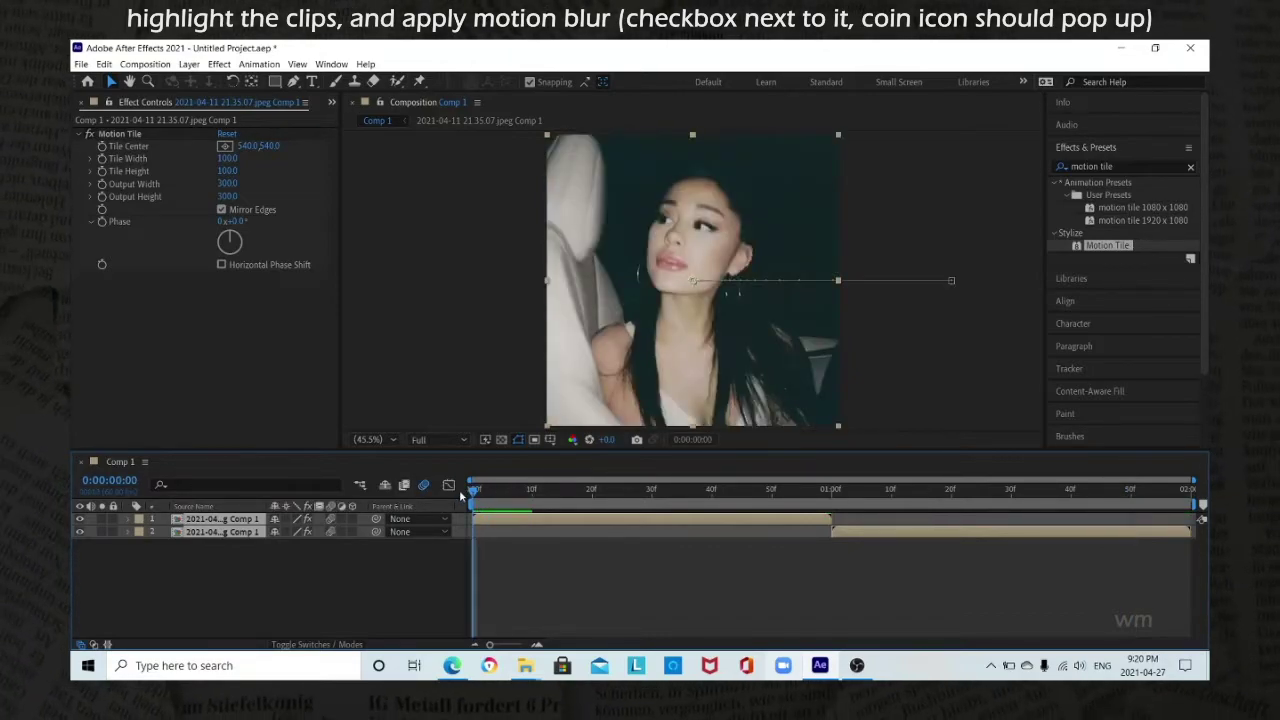
click(523, 551)
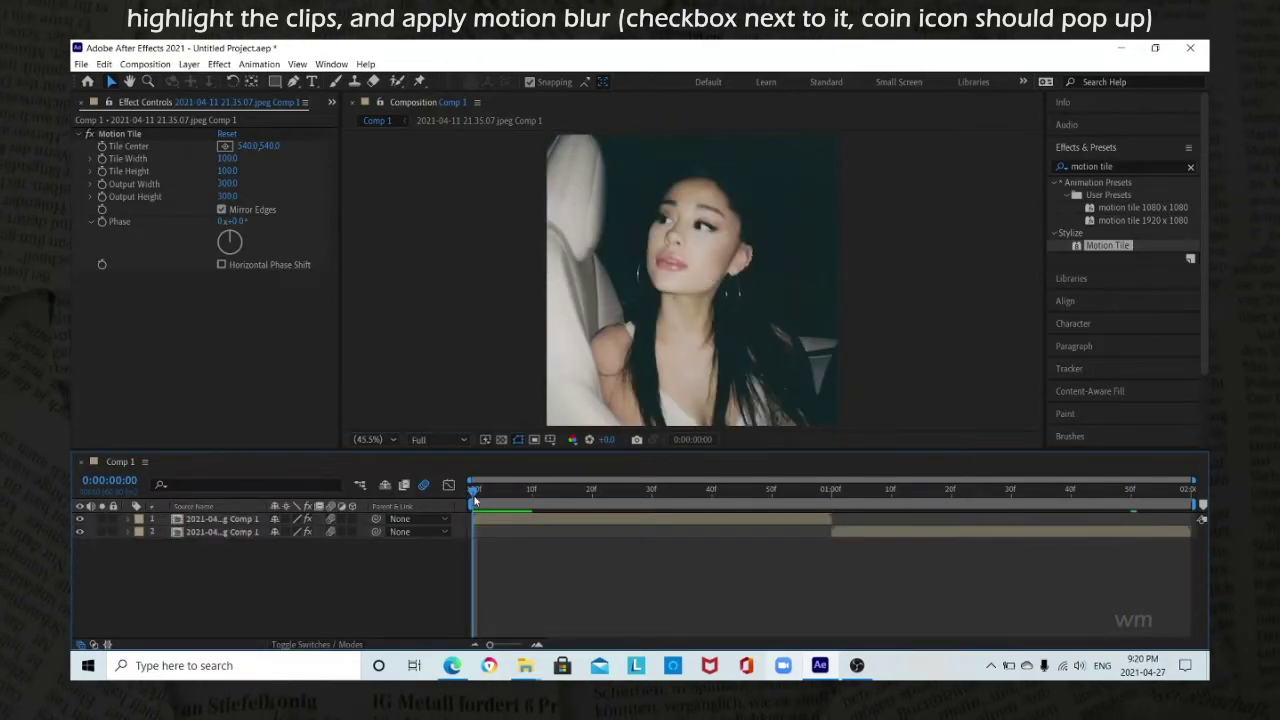
key(space)
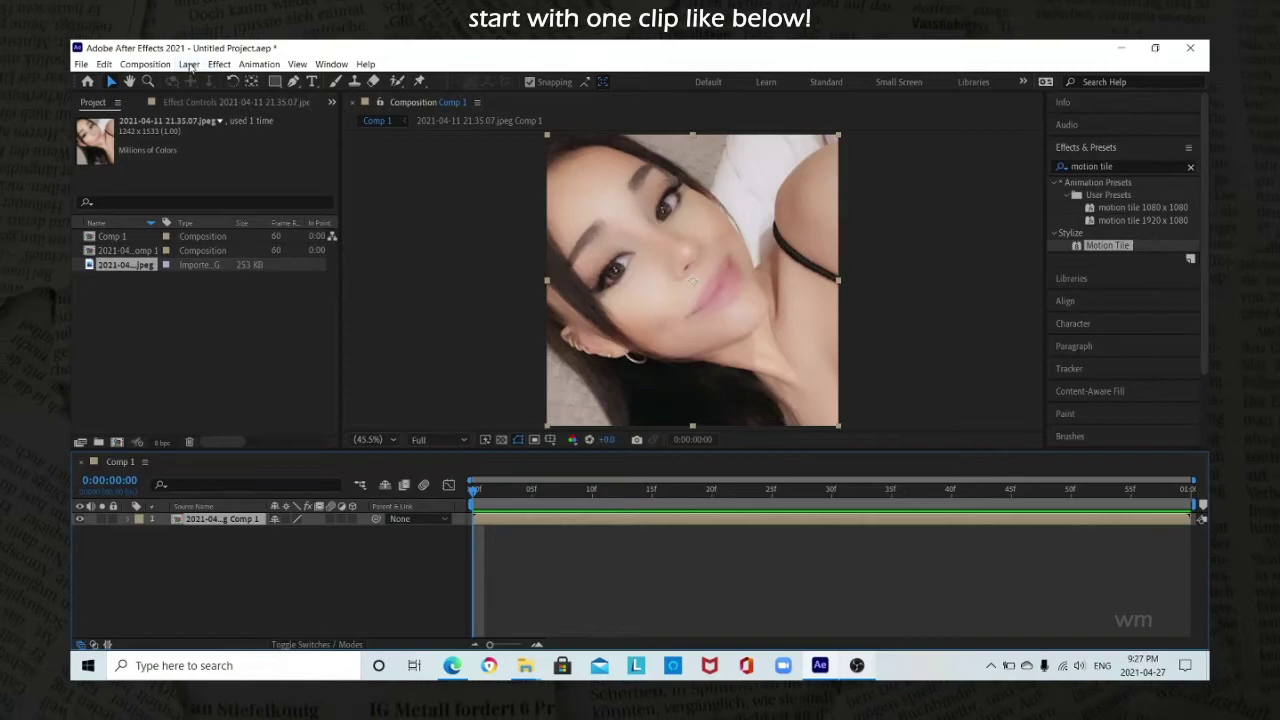
Add a new adjustment layer and apply Turbulent Displace to it
click(189, 64)
mouse_move(298, 84)
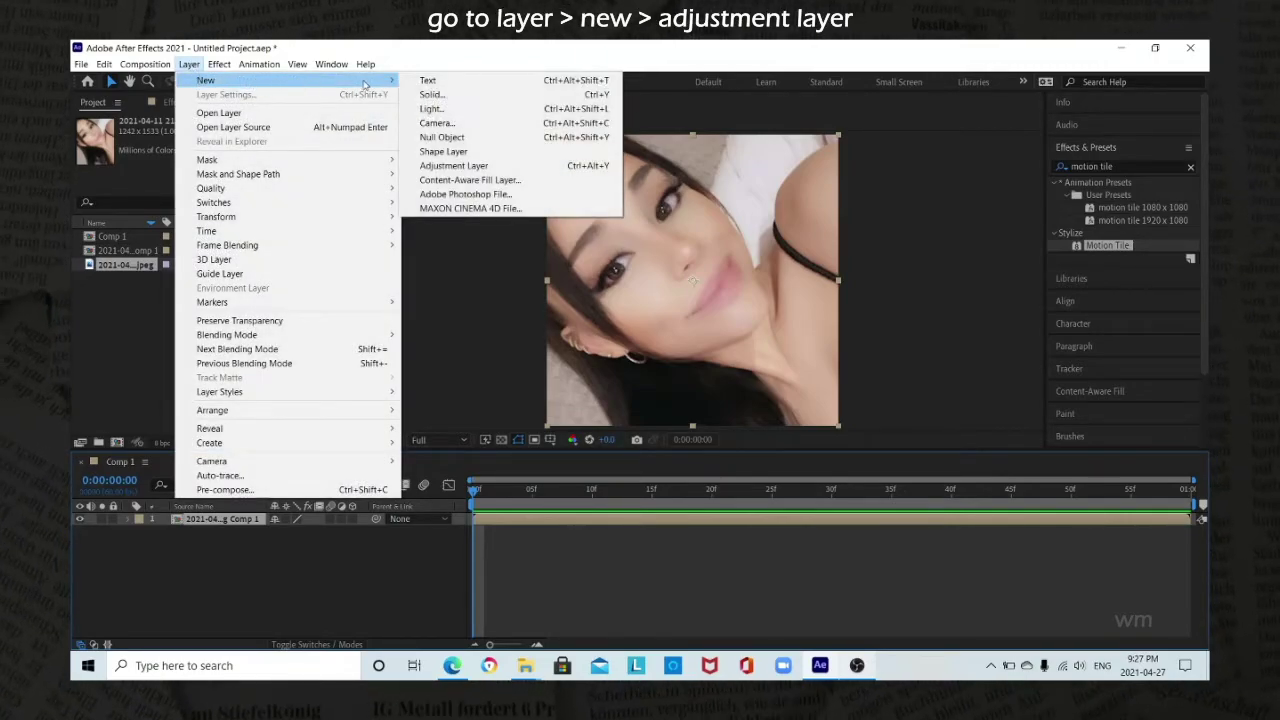
click(485, 166)
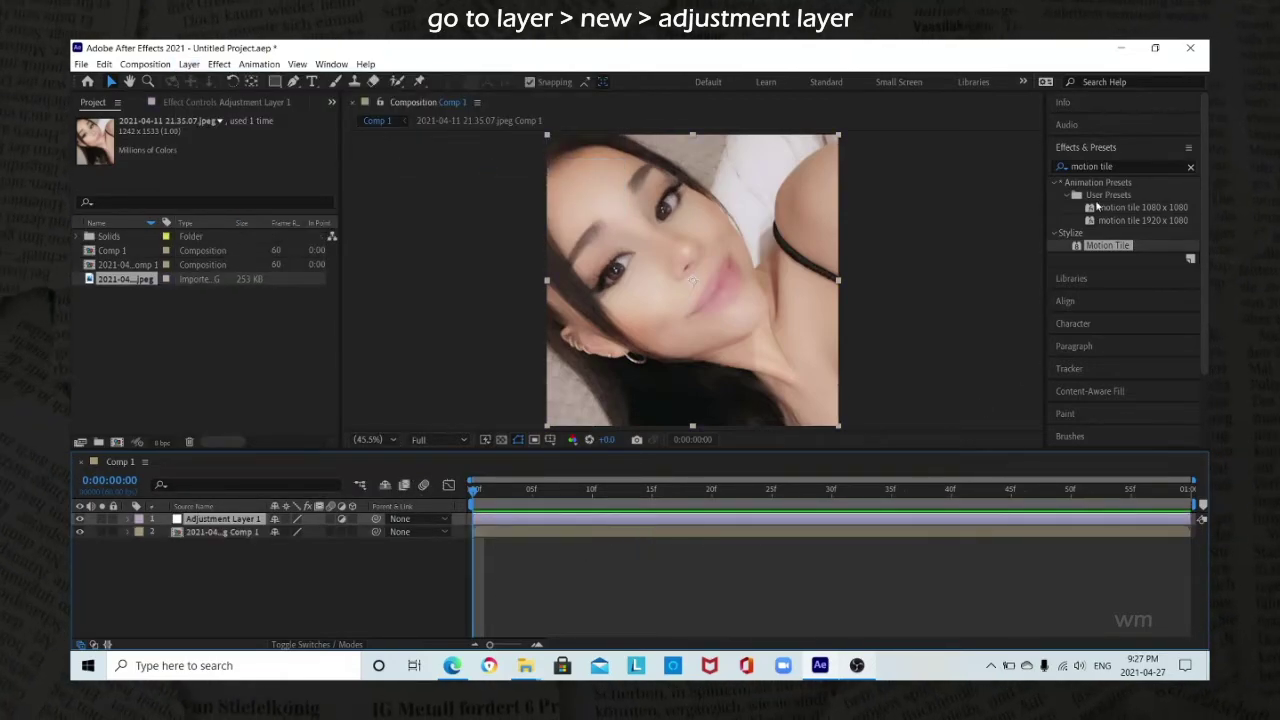
click(1116, 165)
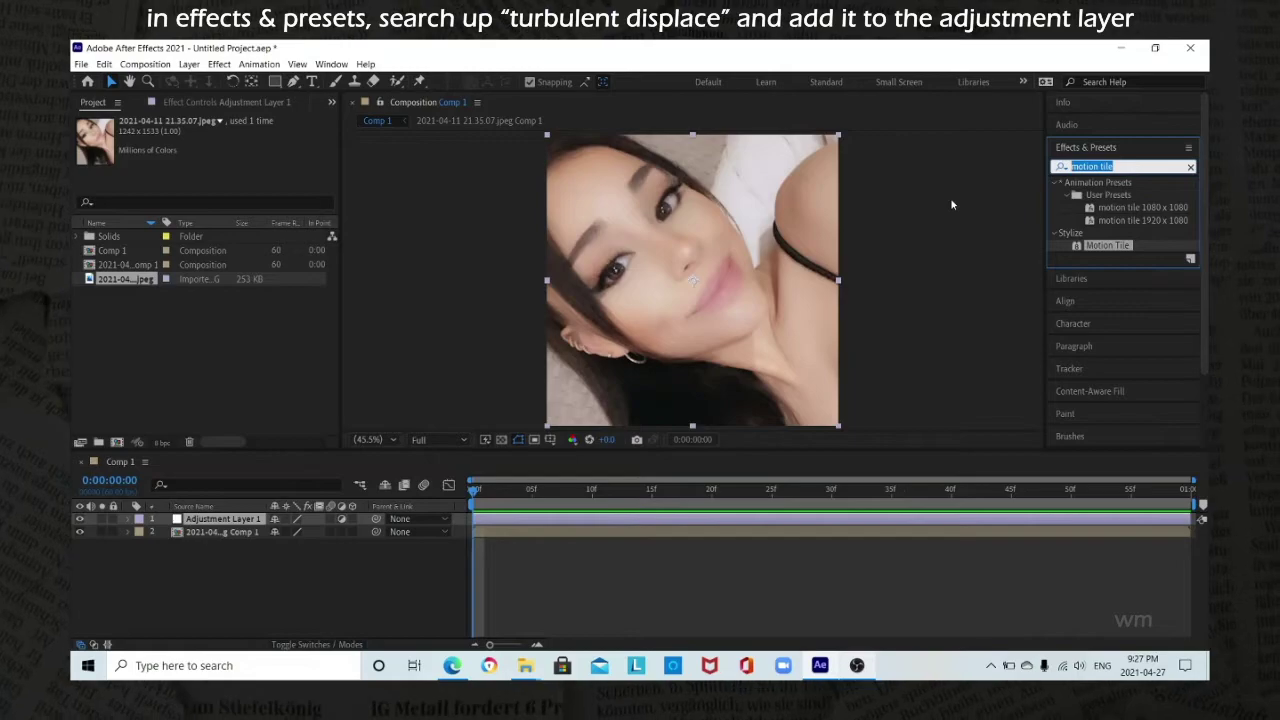
text(turbulent)
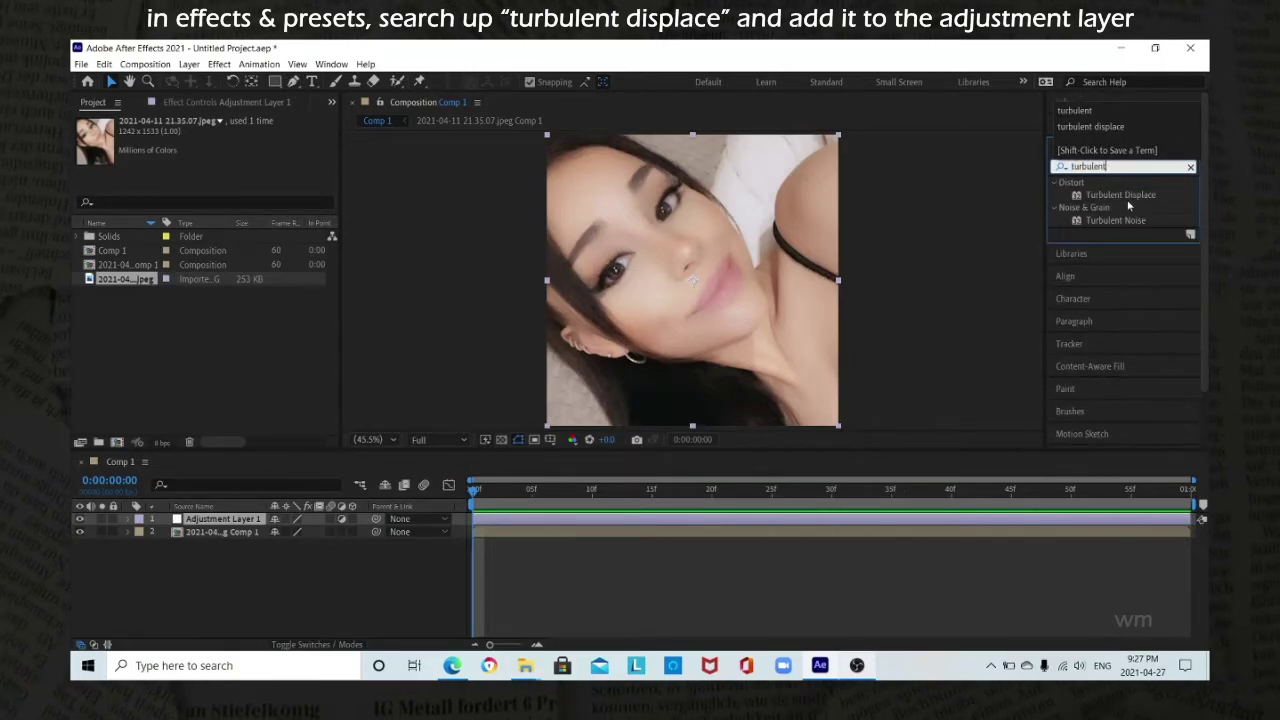
click(1133, 196)
drag(1133, 196, 770, 521)
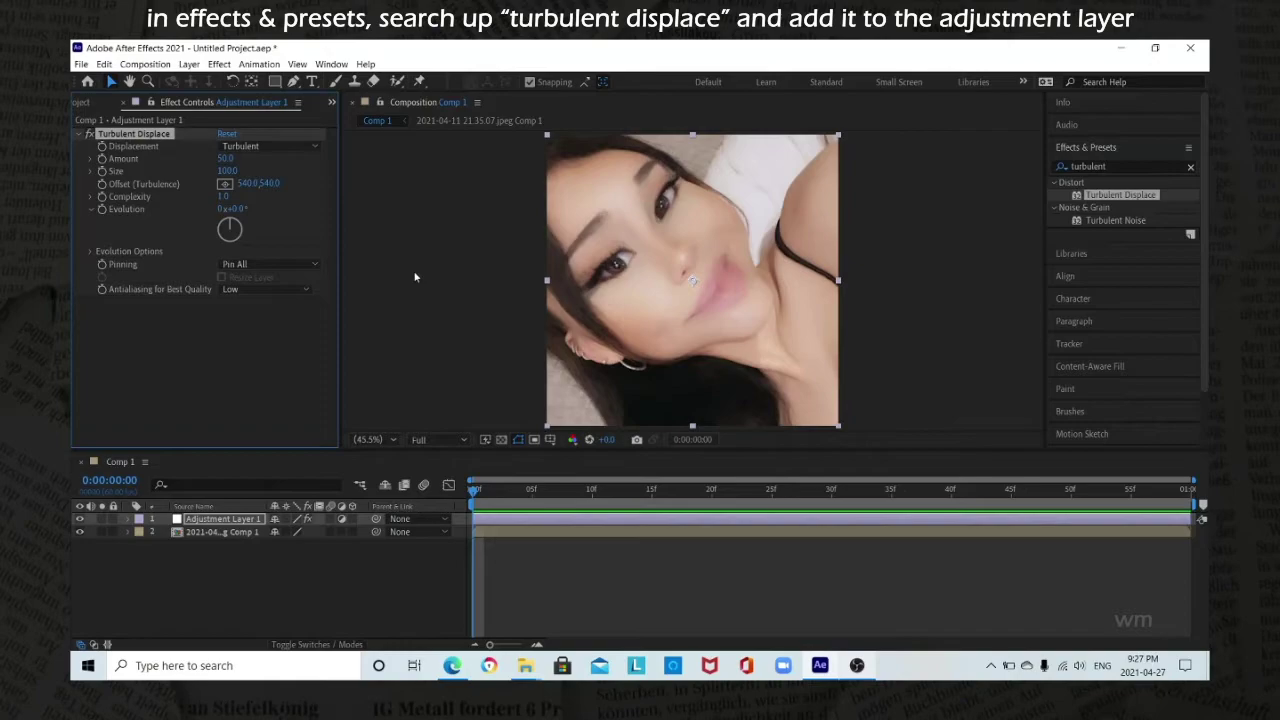
Set Turbulent Displace to Horizontal Displacement, Size 30, Amount 140, and keyframe Amount
click(265, 146)
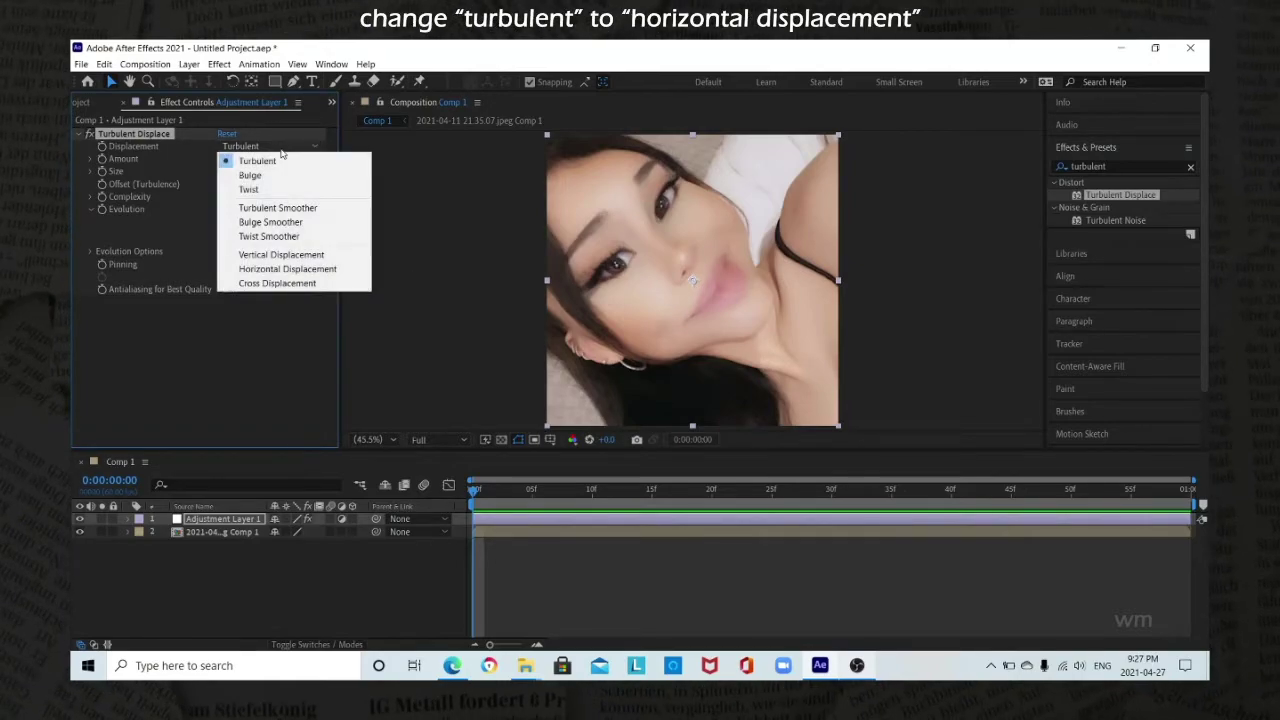
click(295, 269)
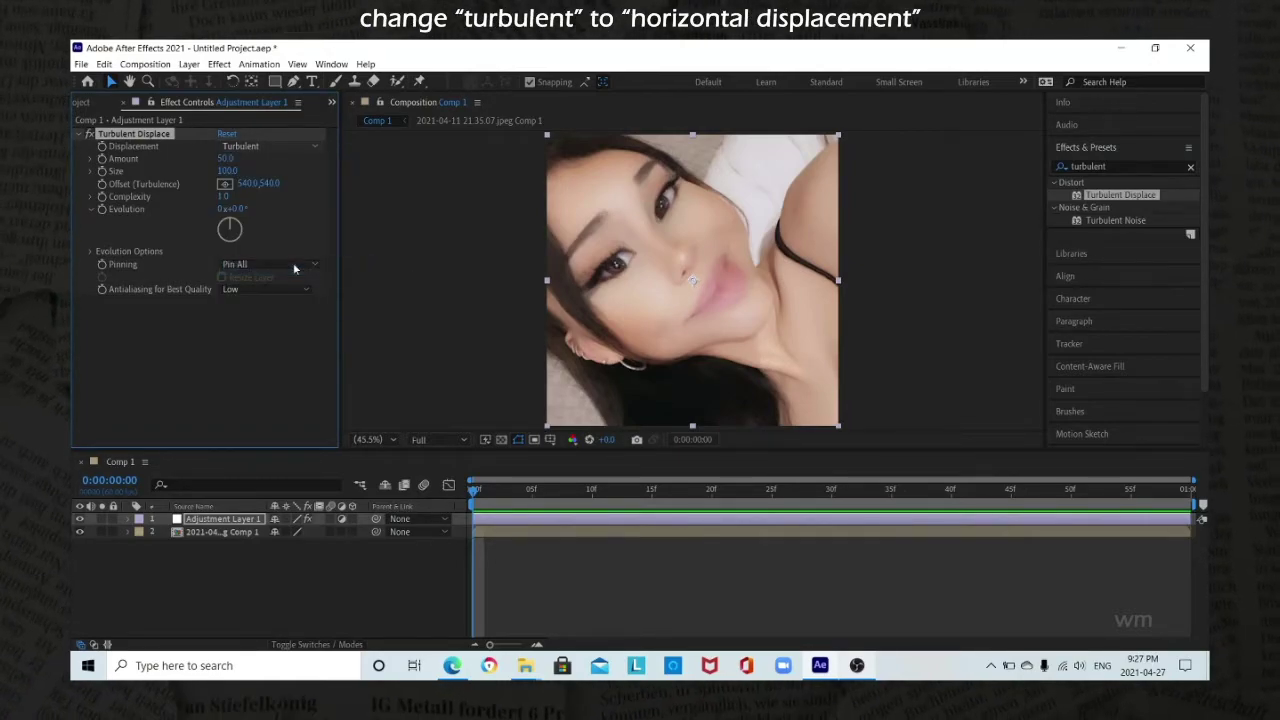
click(228, 171)
text(30)
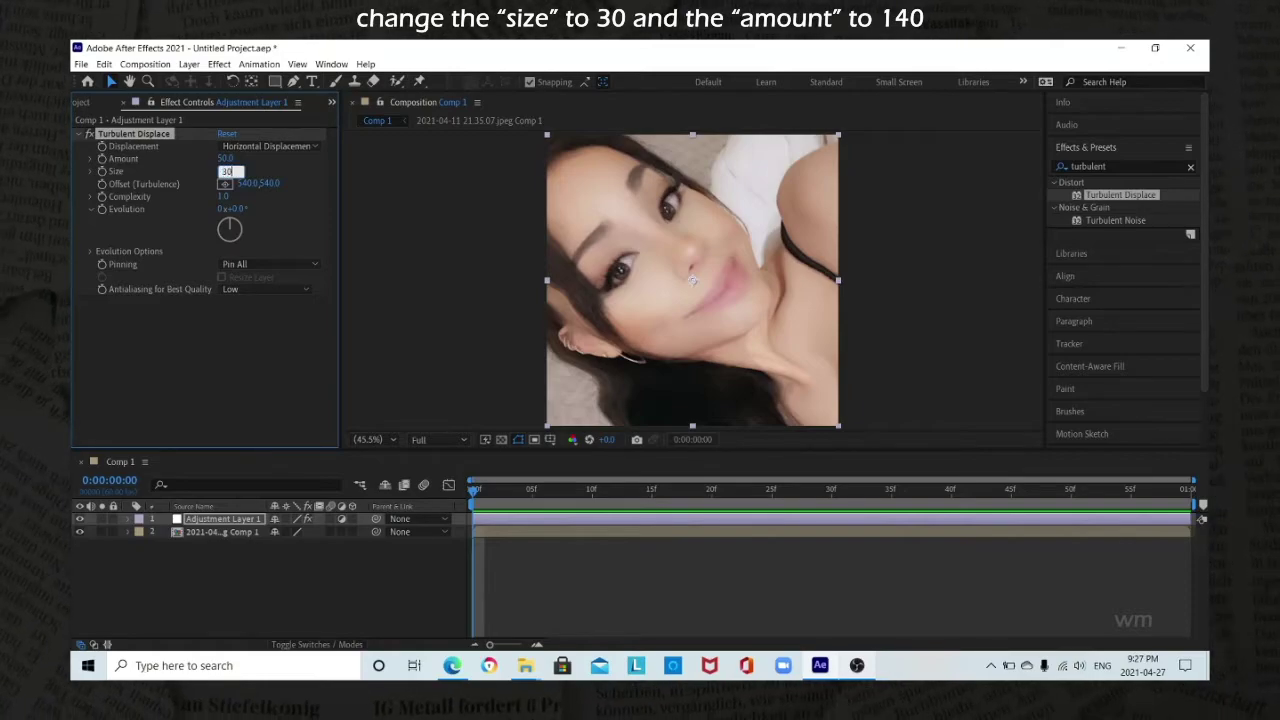
key(Return)
click(228, 158)
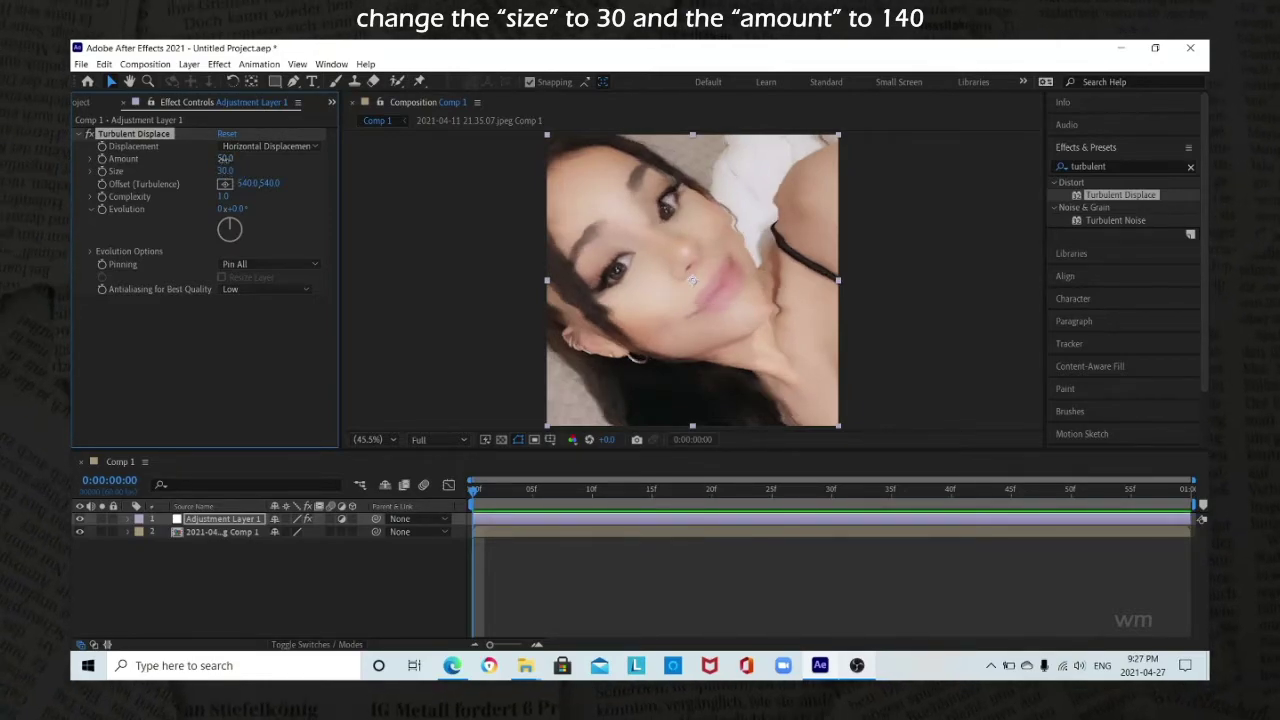
text(140)
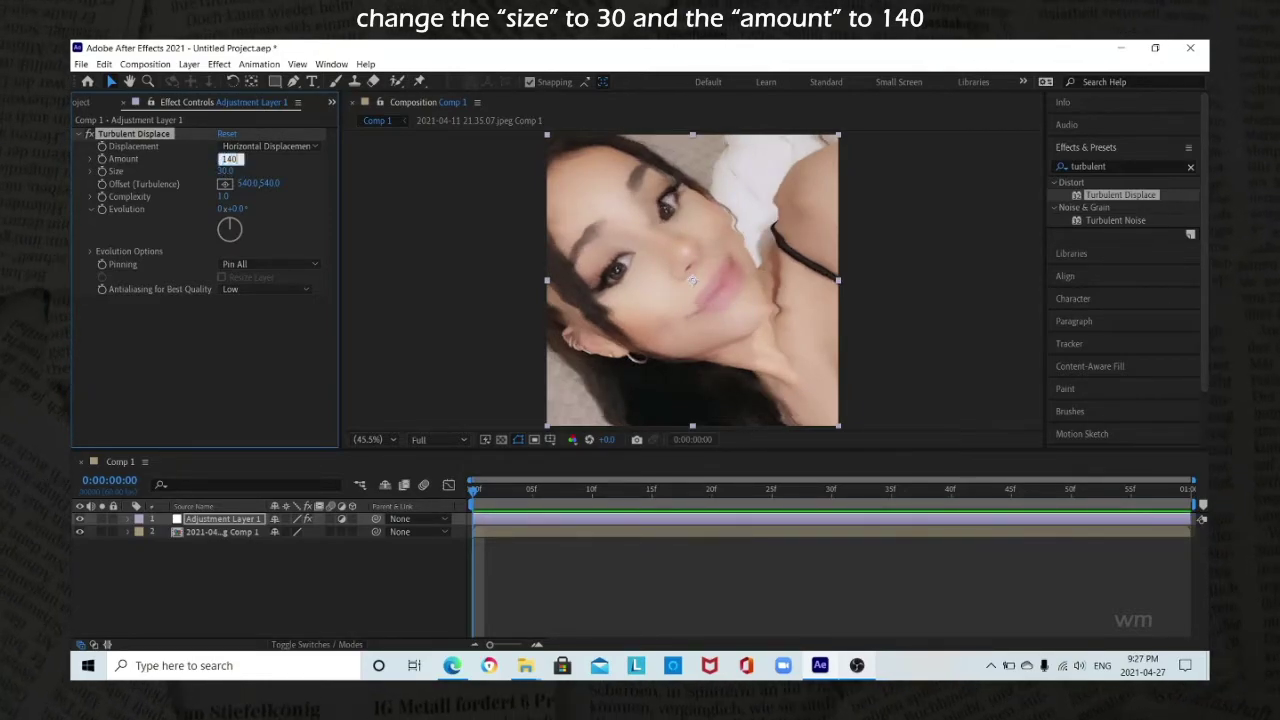
key(Return)
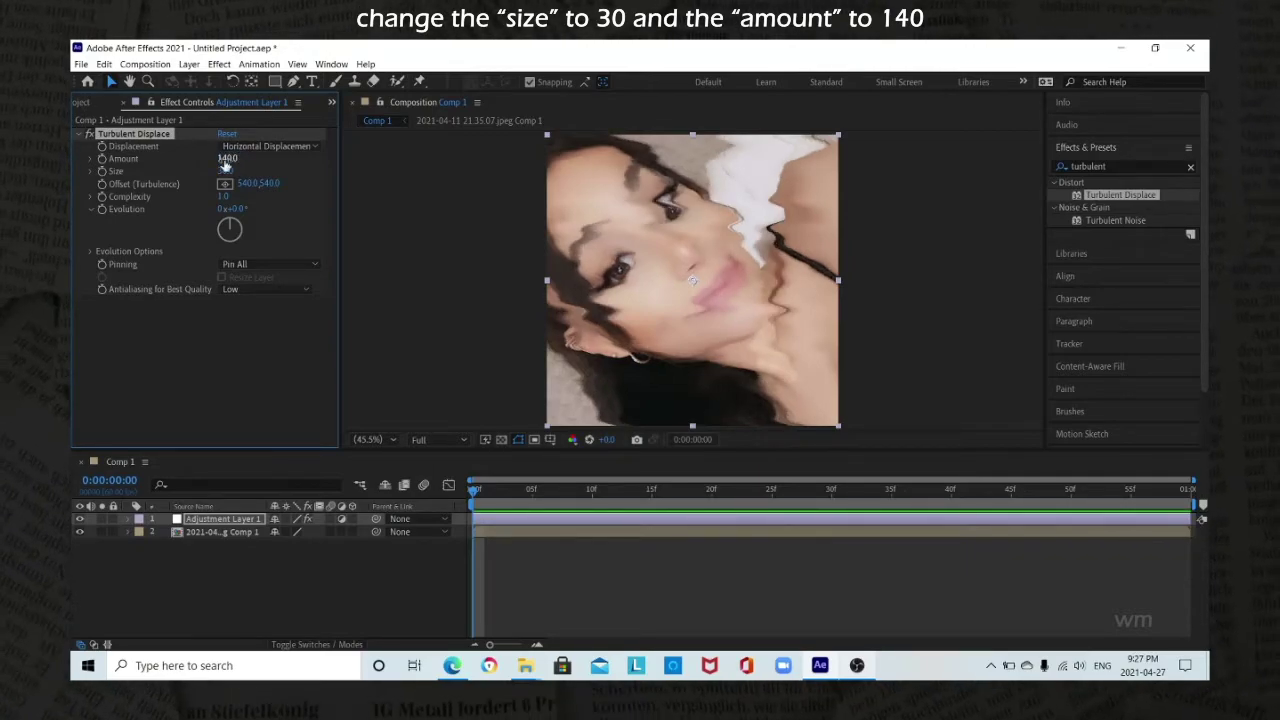
click(101, 159)
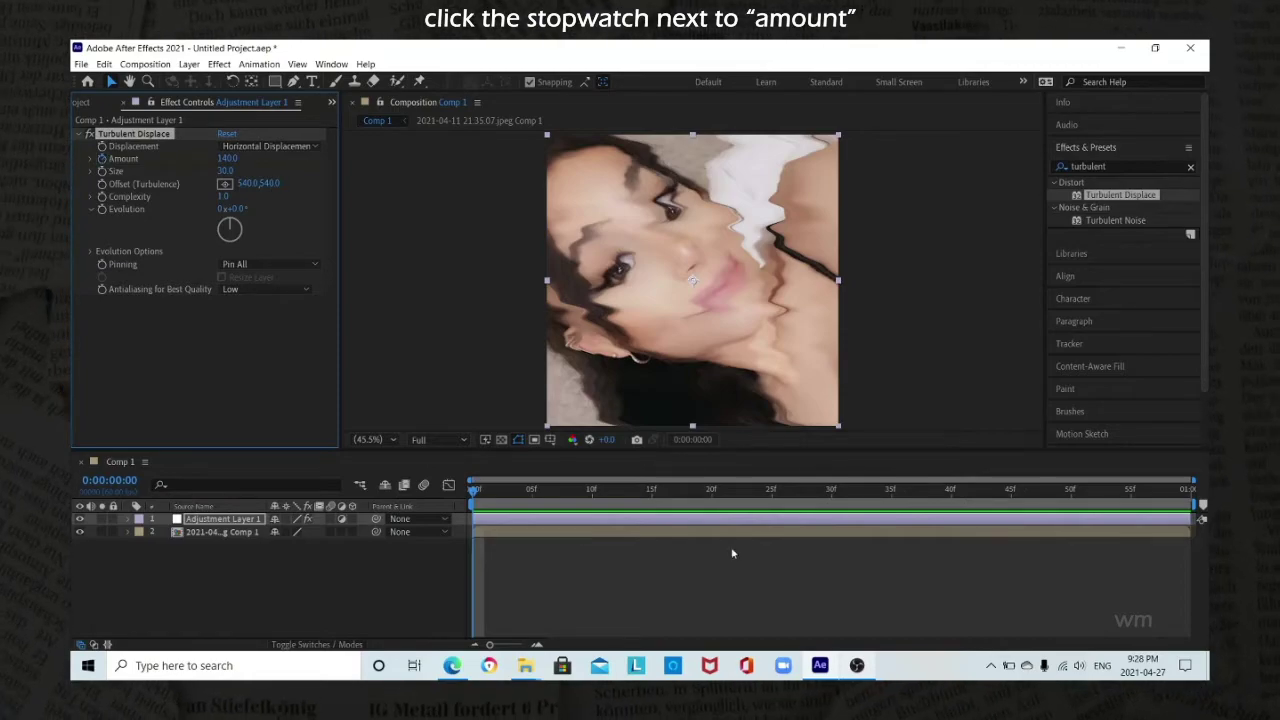
Set the Turbulent Displace Amount to 0 at frame 45
click(1011, 492)
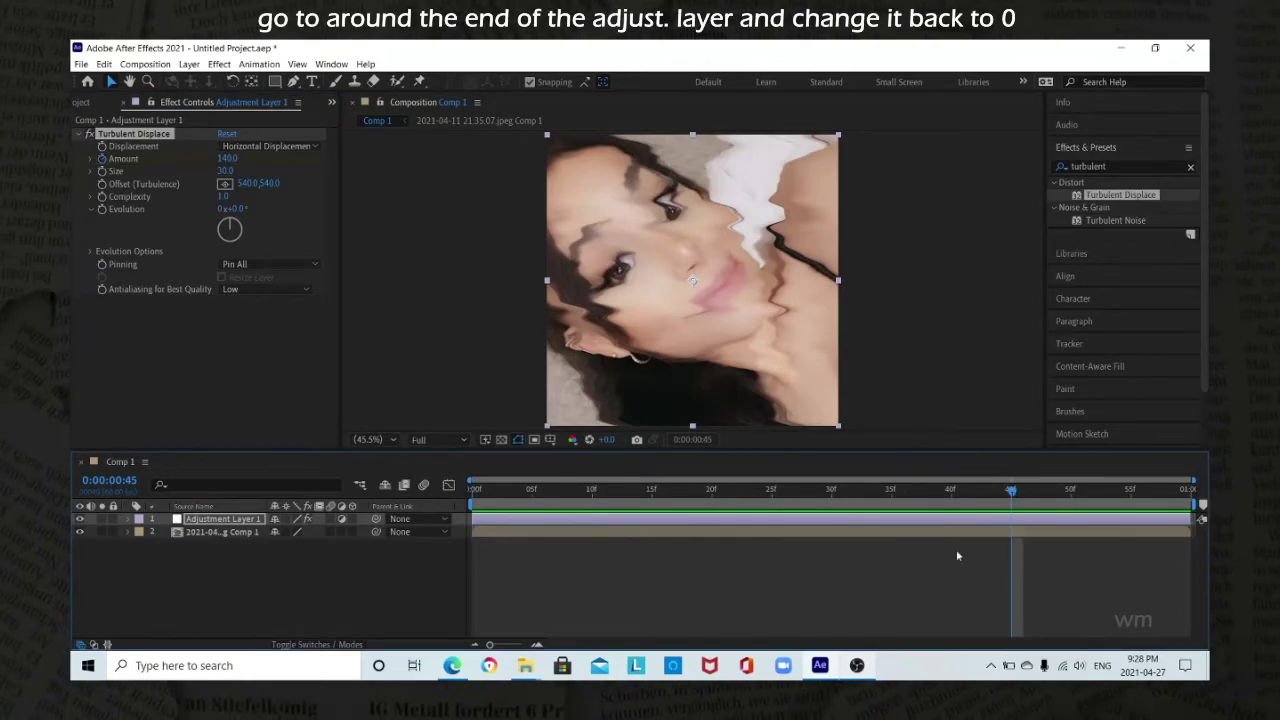
click(229, 159)
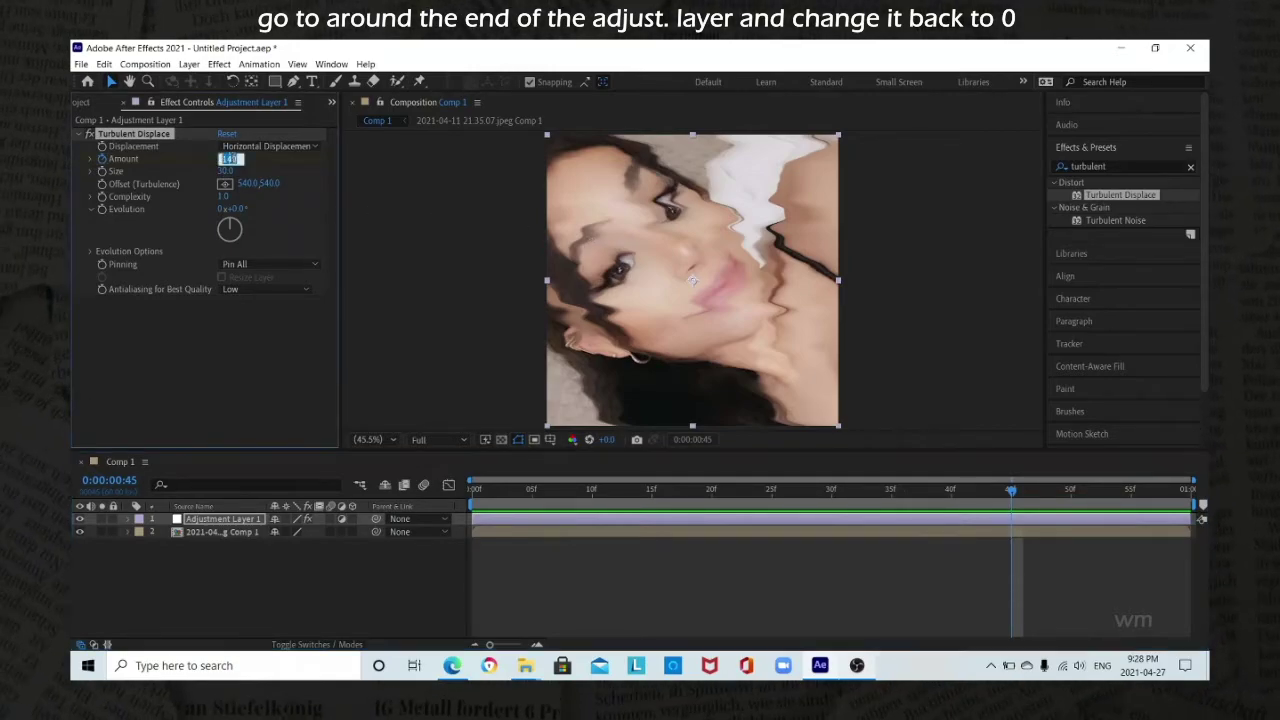
text(0)
key(Return)
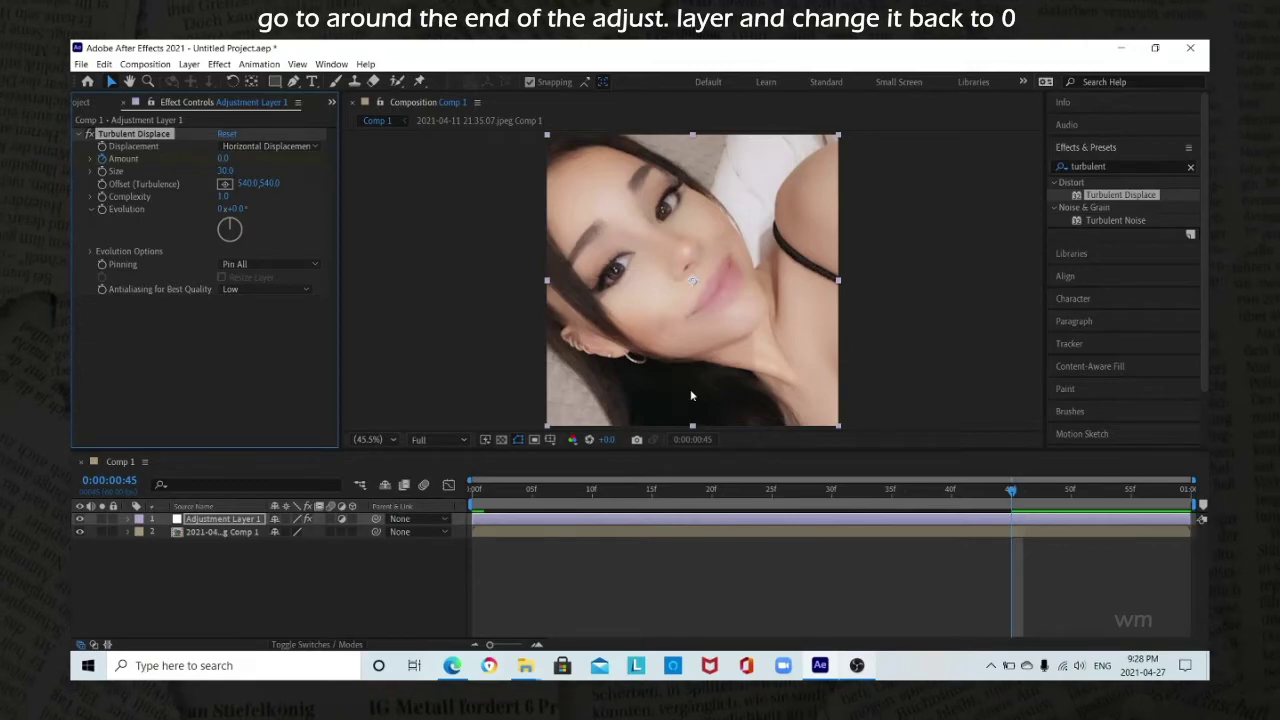
Apply Easy Ease to both Amount keyframes
key(u)
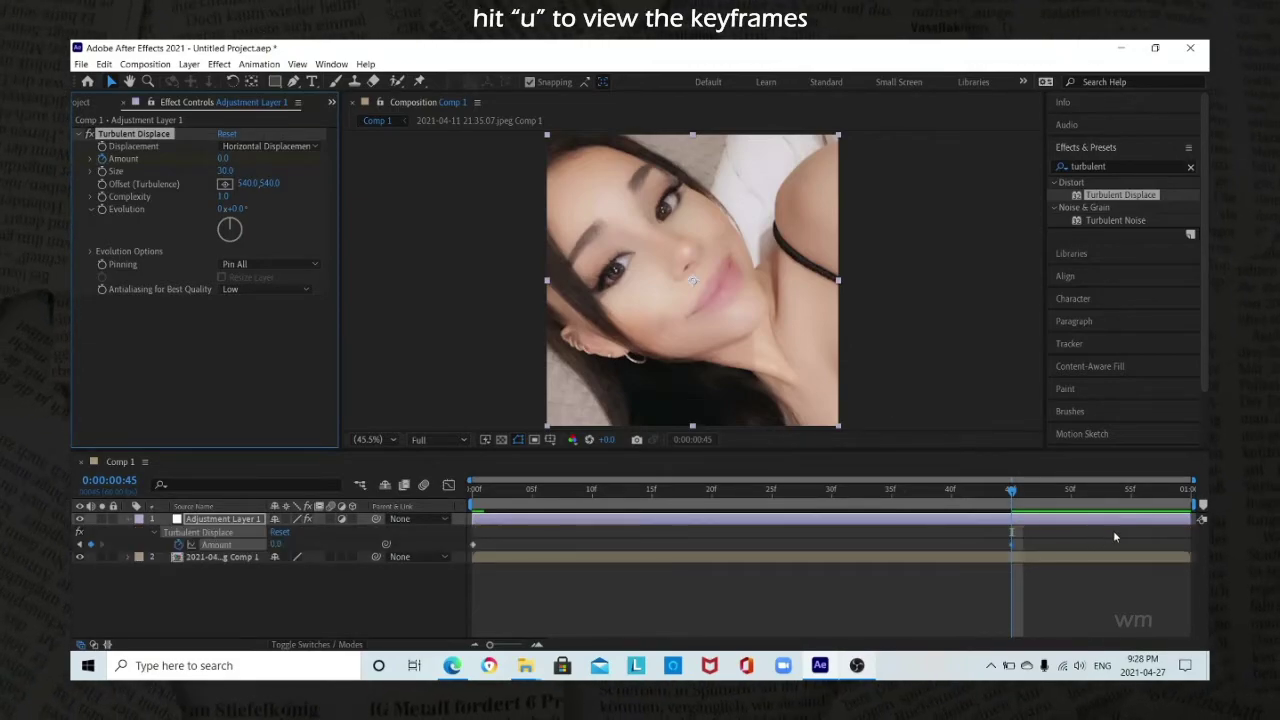
drag(1114, 537, 453, 584)
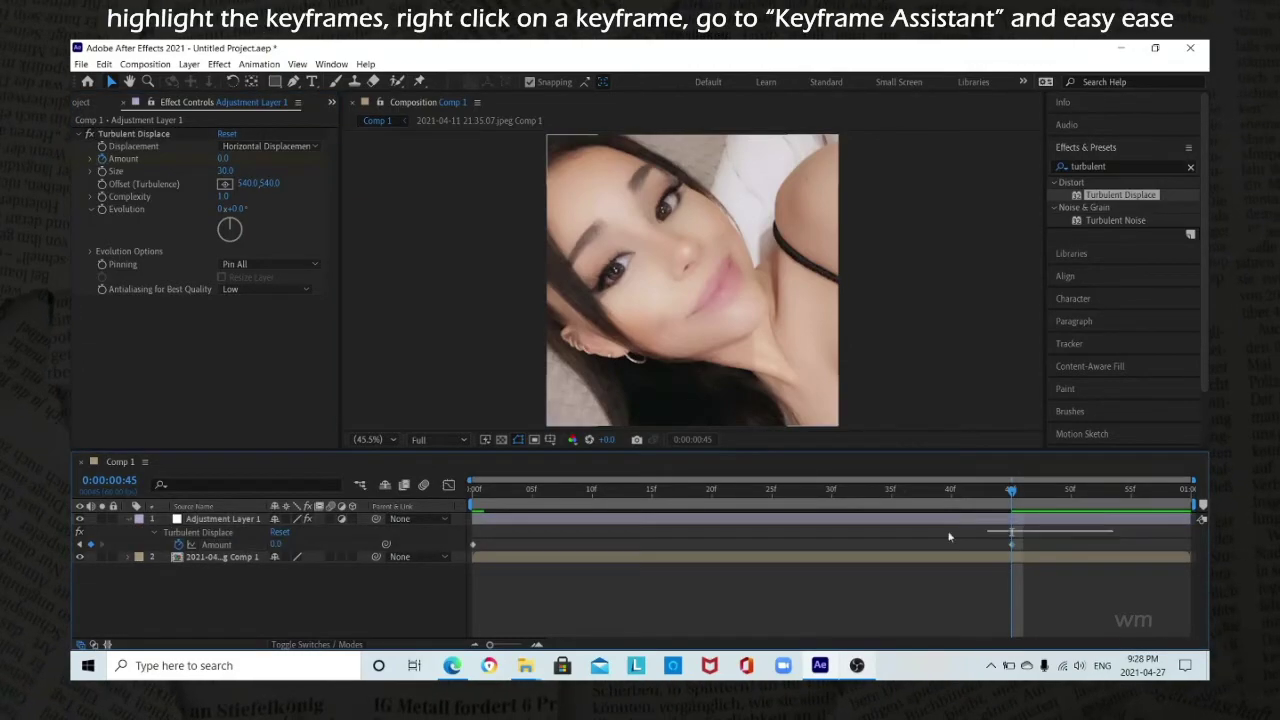
right_click(473, 546)
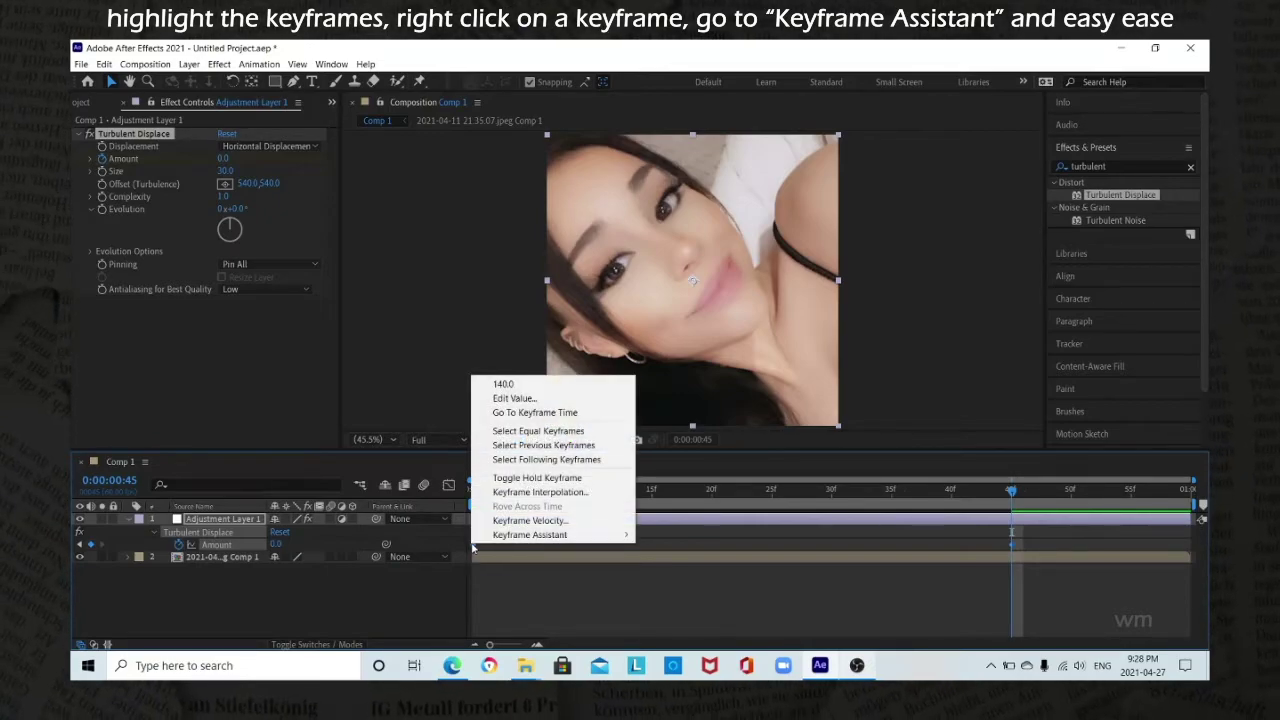
mouse_move(560, 535)
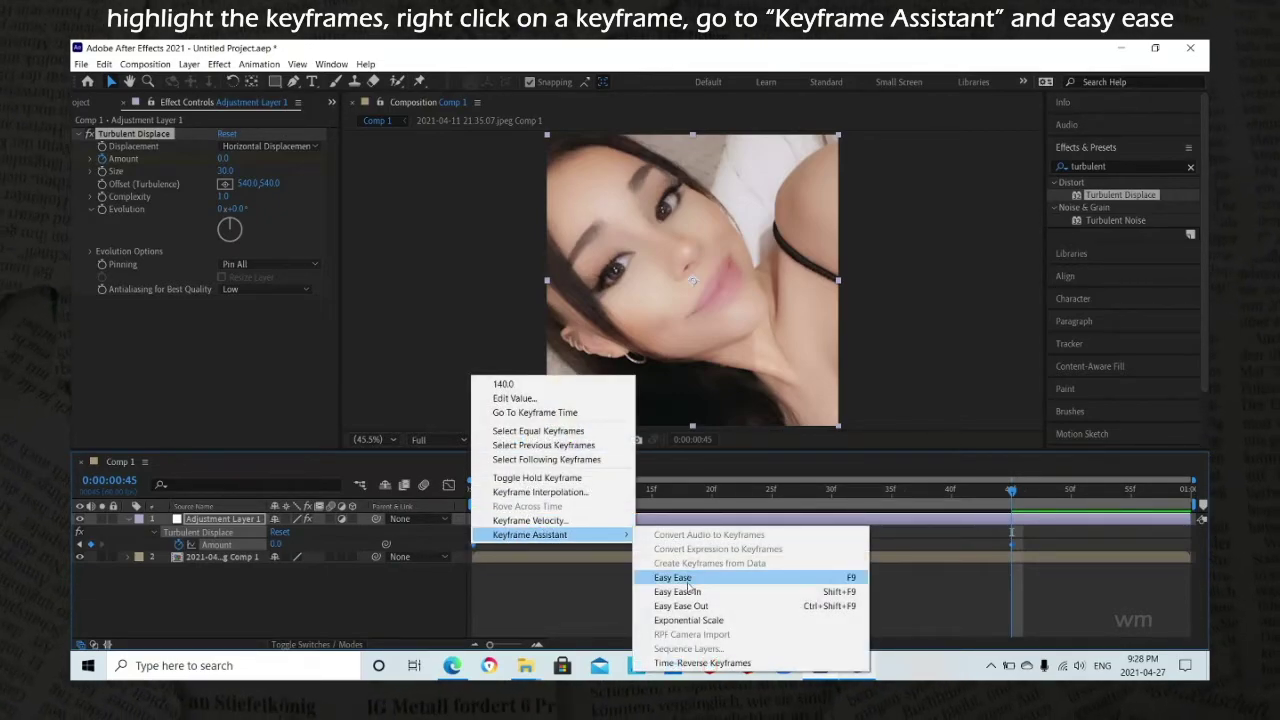
click(671, 580)
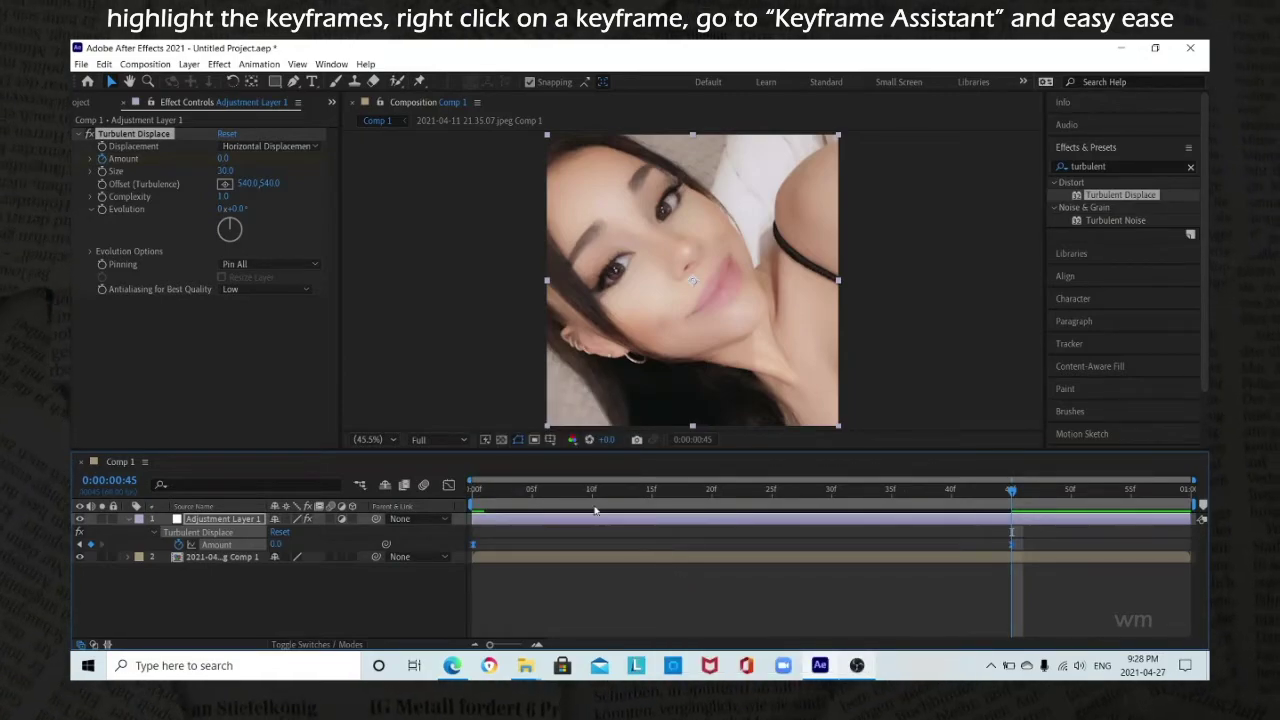
Reshape the Amount curve's easing so it drops steeply from 140, then eases slowly to 0
click(449, 486)
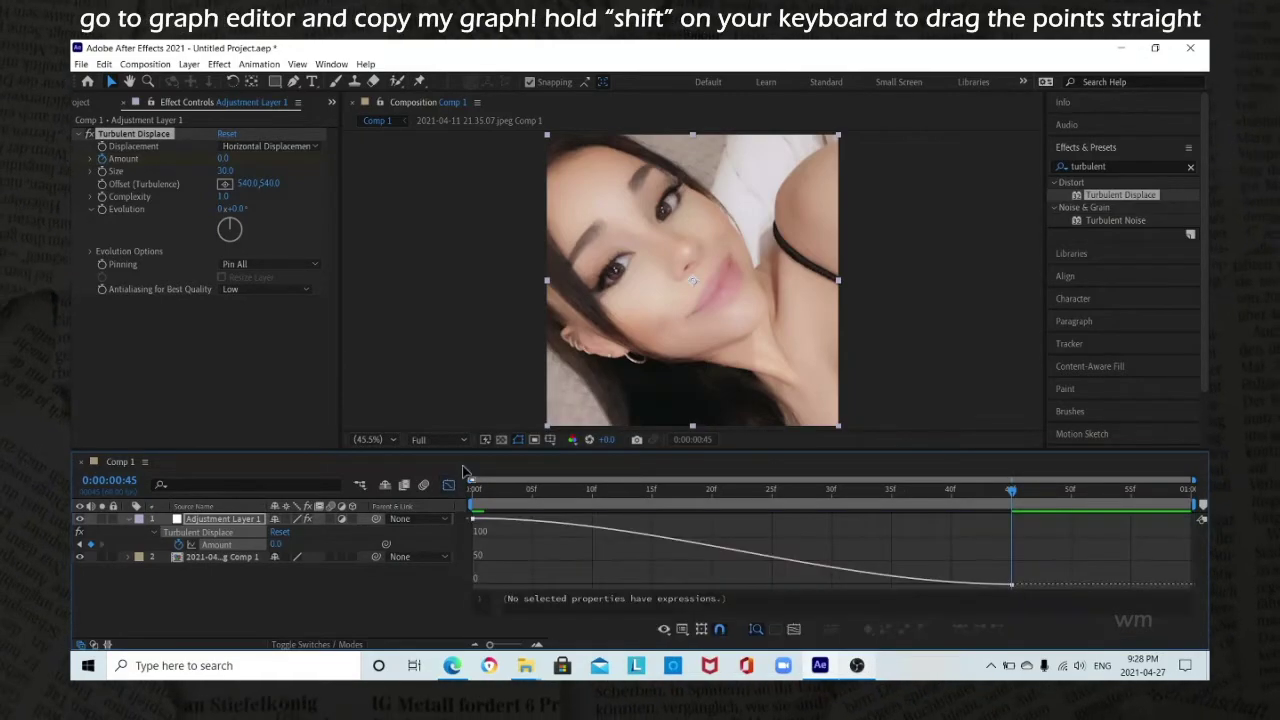
click(590, 531)
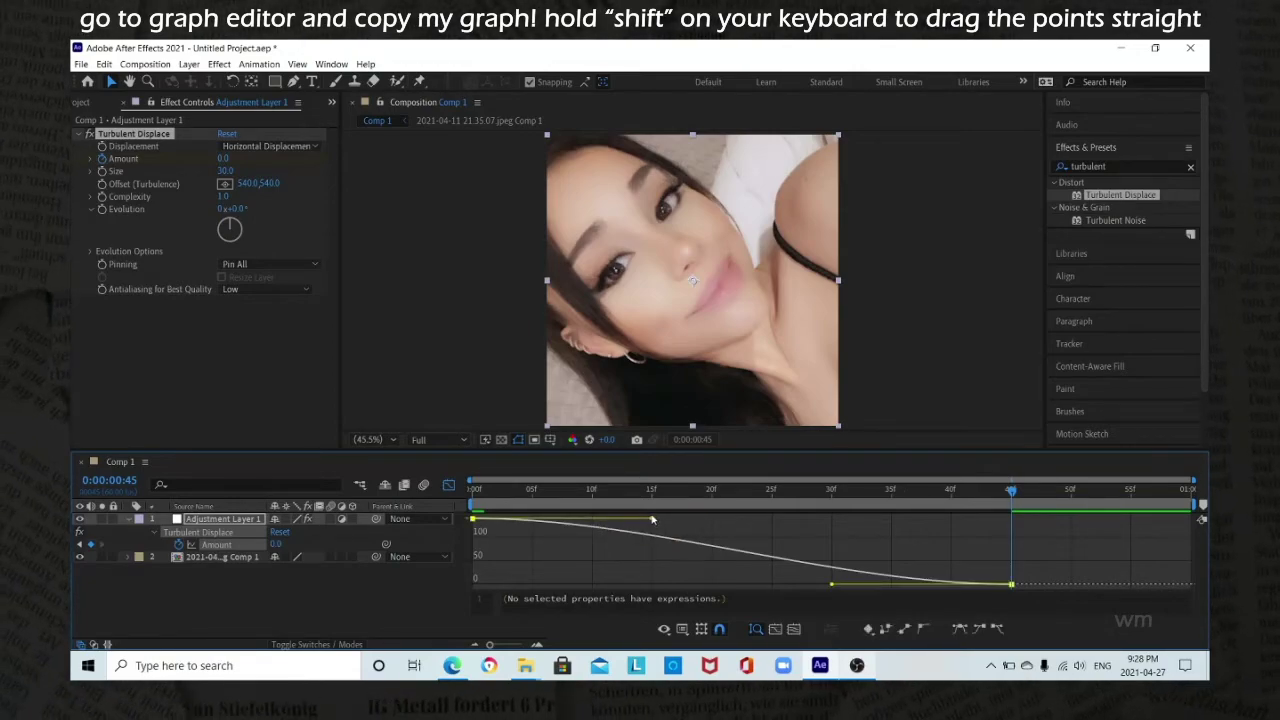
drag(652, 521, 519, 525)
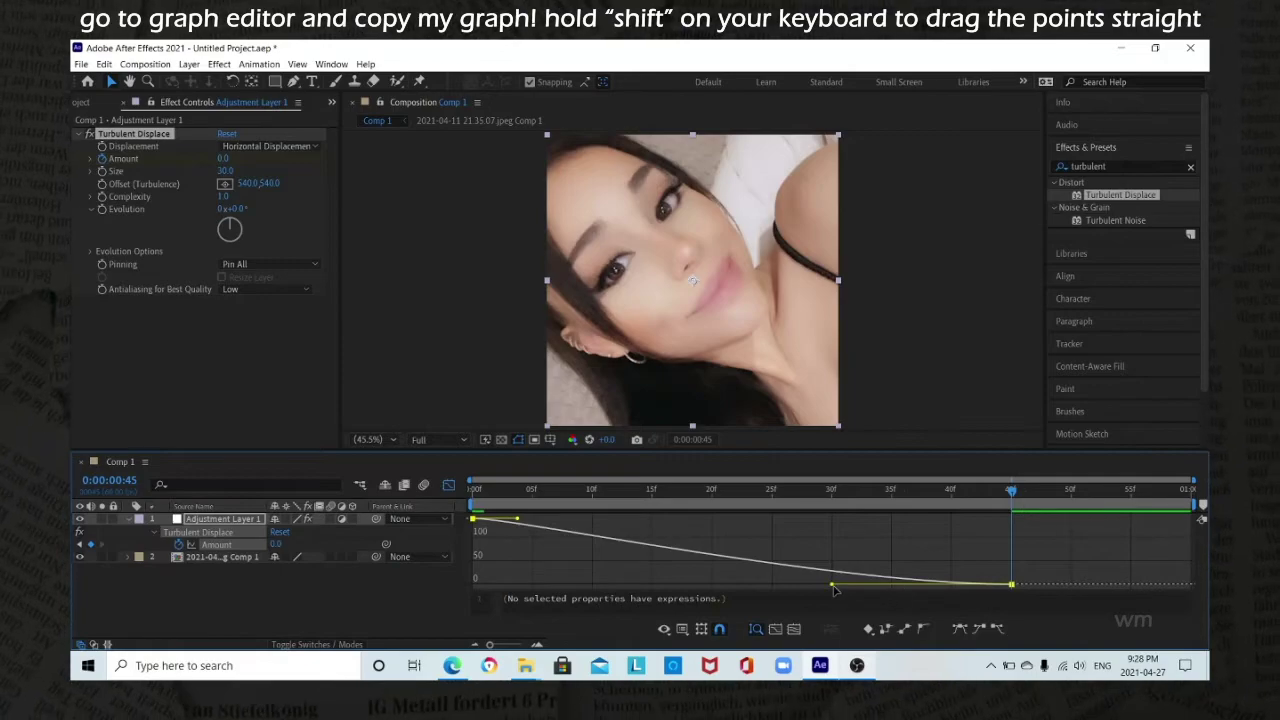
drag(832, 585, 607, 582)
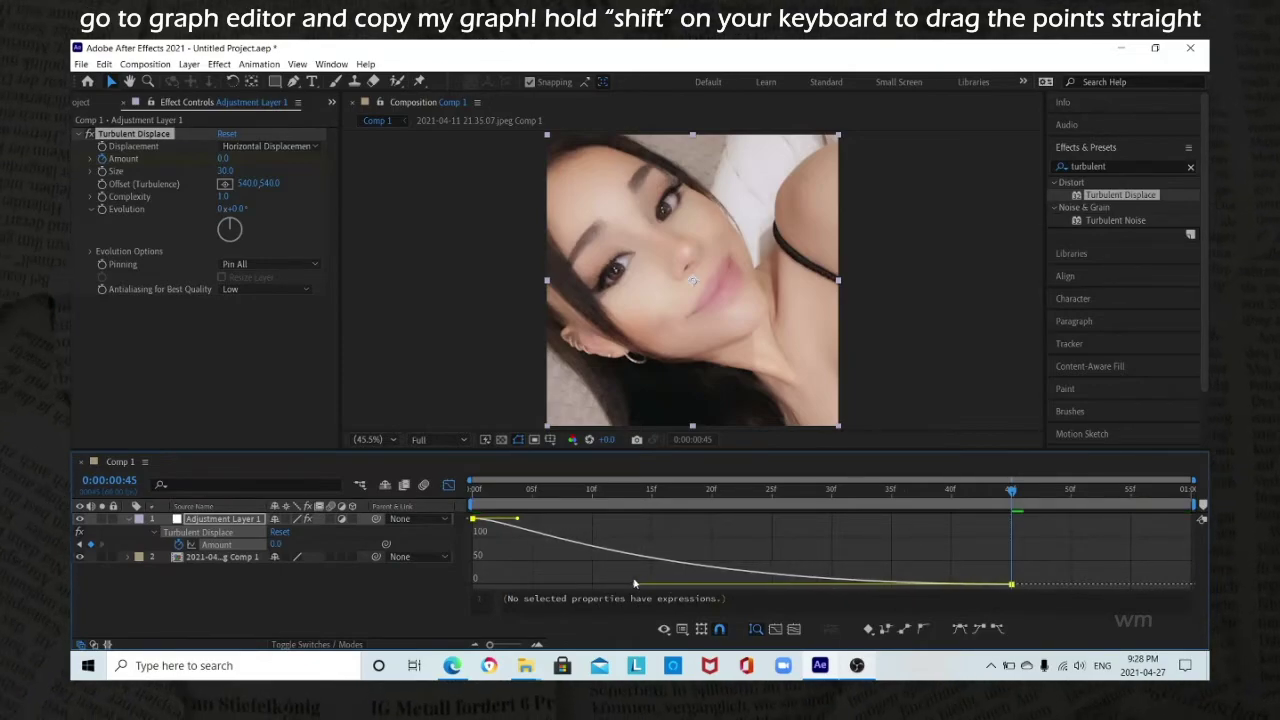
Return to the layer timeline at frame 0 and collapse Adjustment Layer 1's effect properties
click(449, 487)
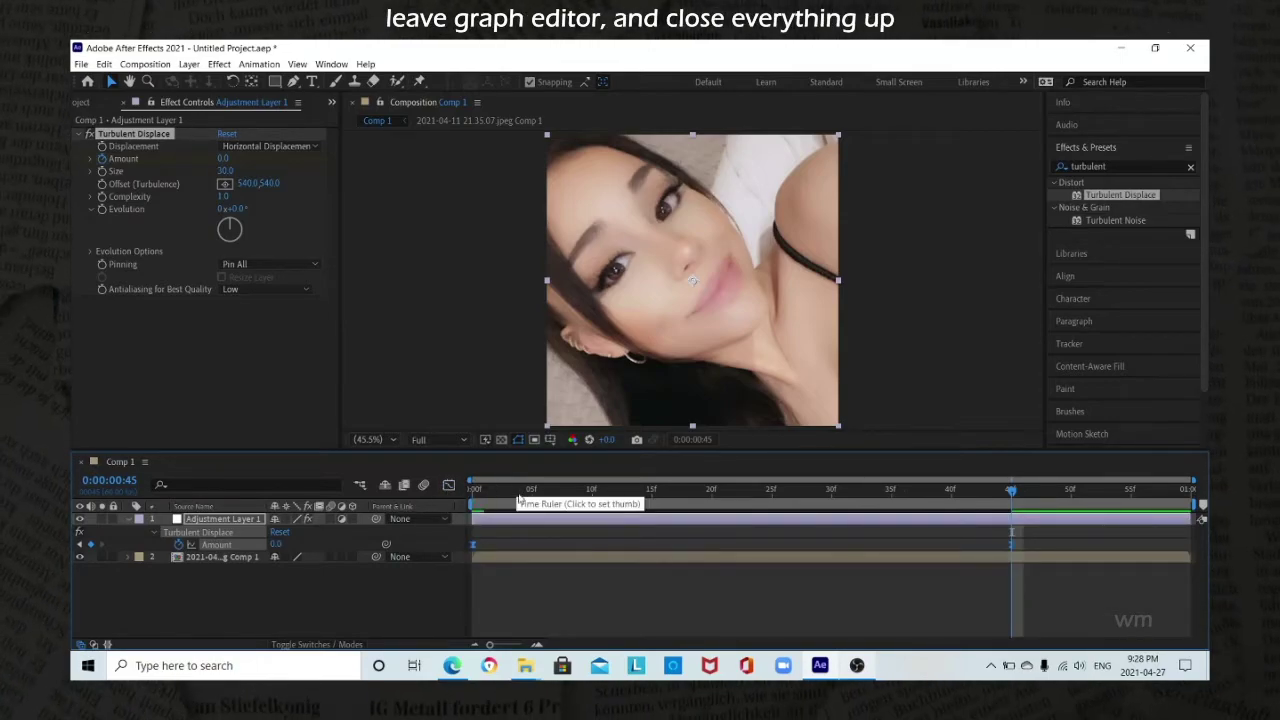
key(Home)
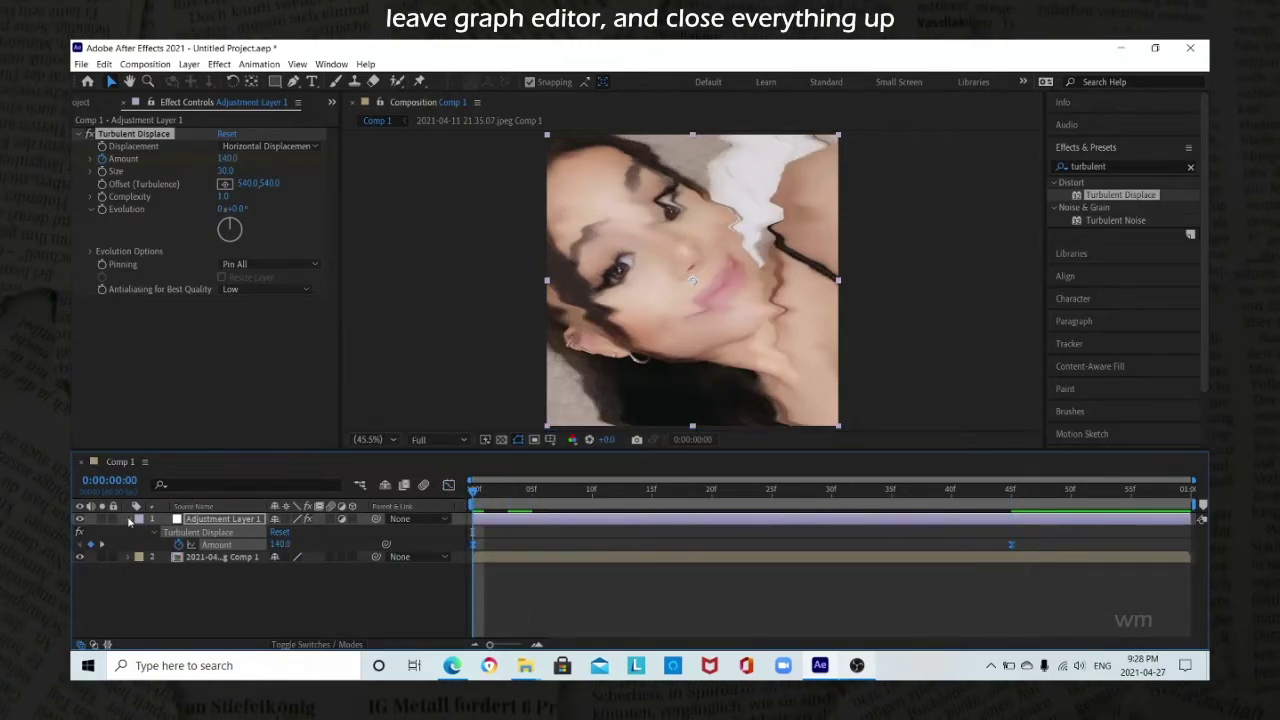
click(129, 520)
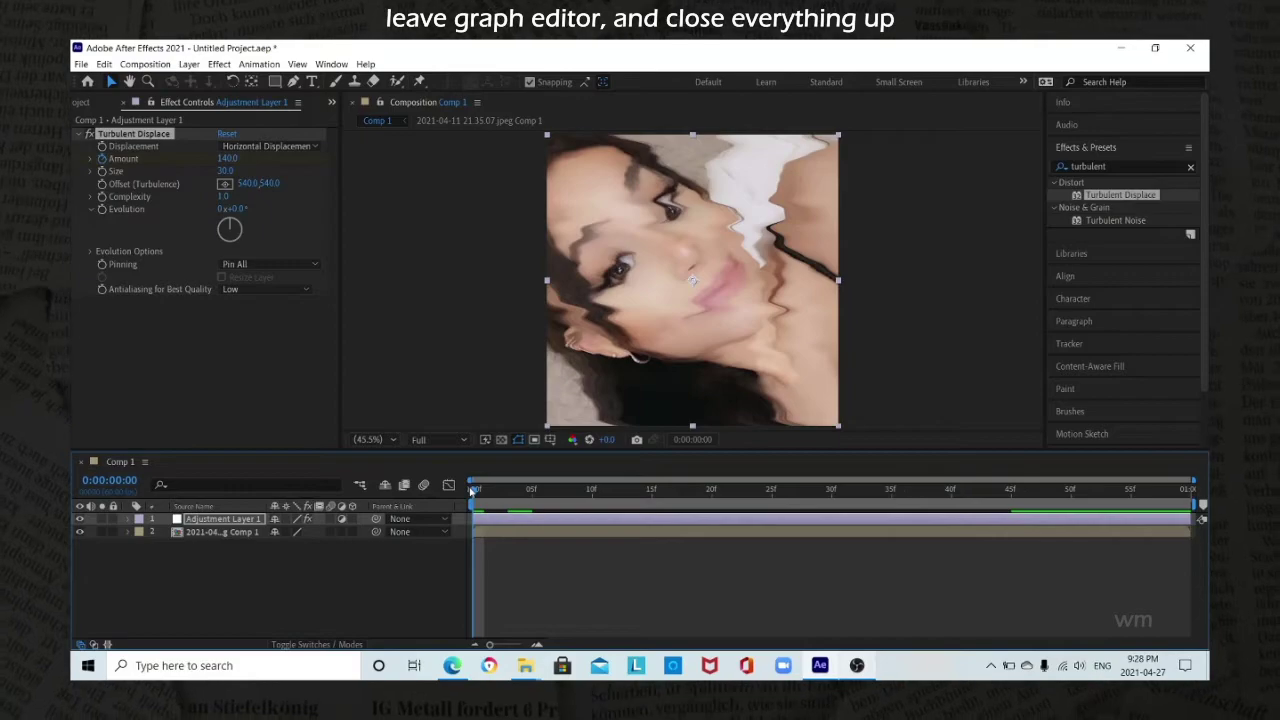
Preview the warp, then check where the 1-second clip ends in the 2-second Comp 1
key(space)
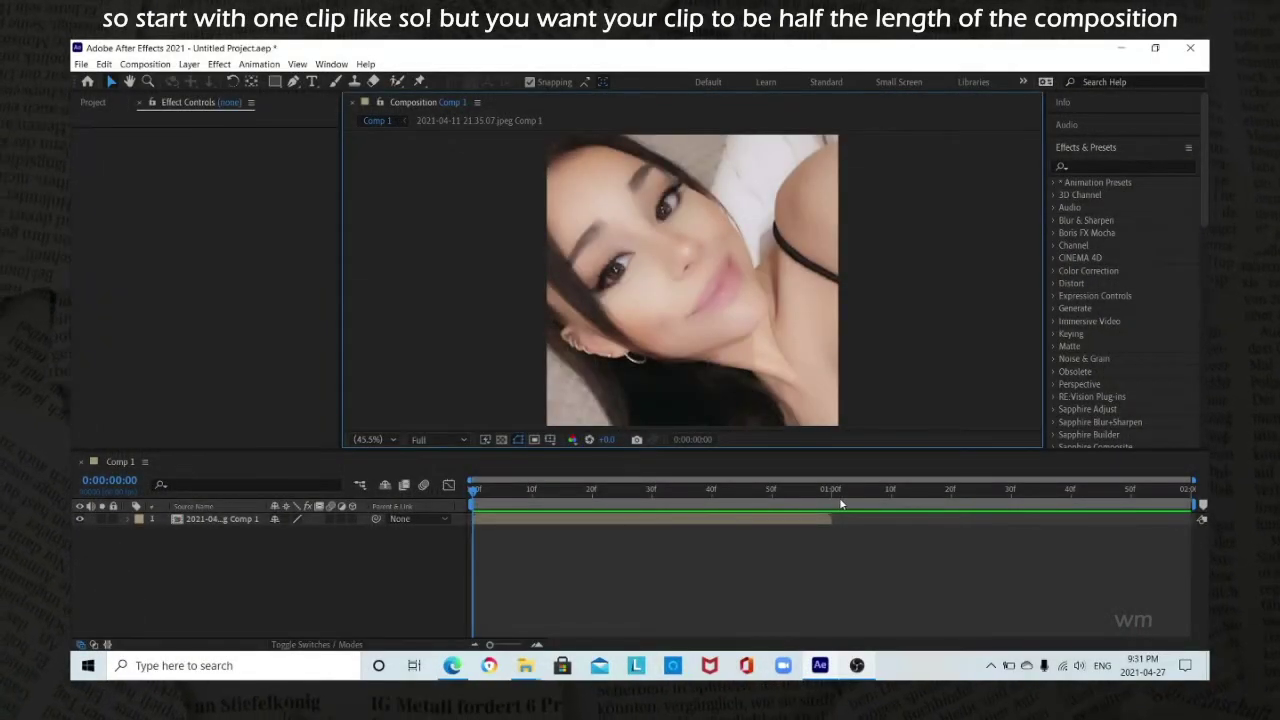
drag(839, 498, 835, 499)
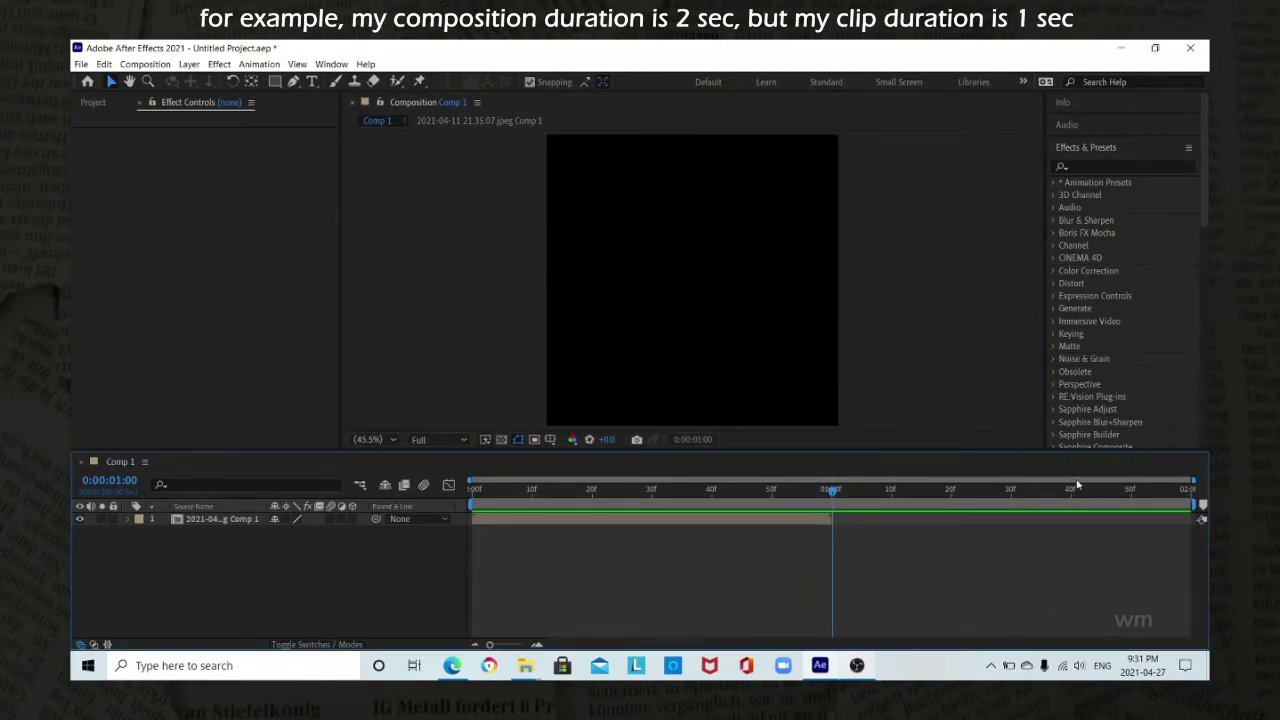
Add a new adjustment layer to Comp 1 and trim its out point to the clip's end
drag(831, 491, 467, 487)
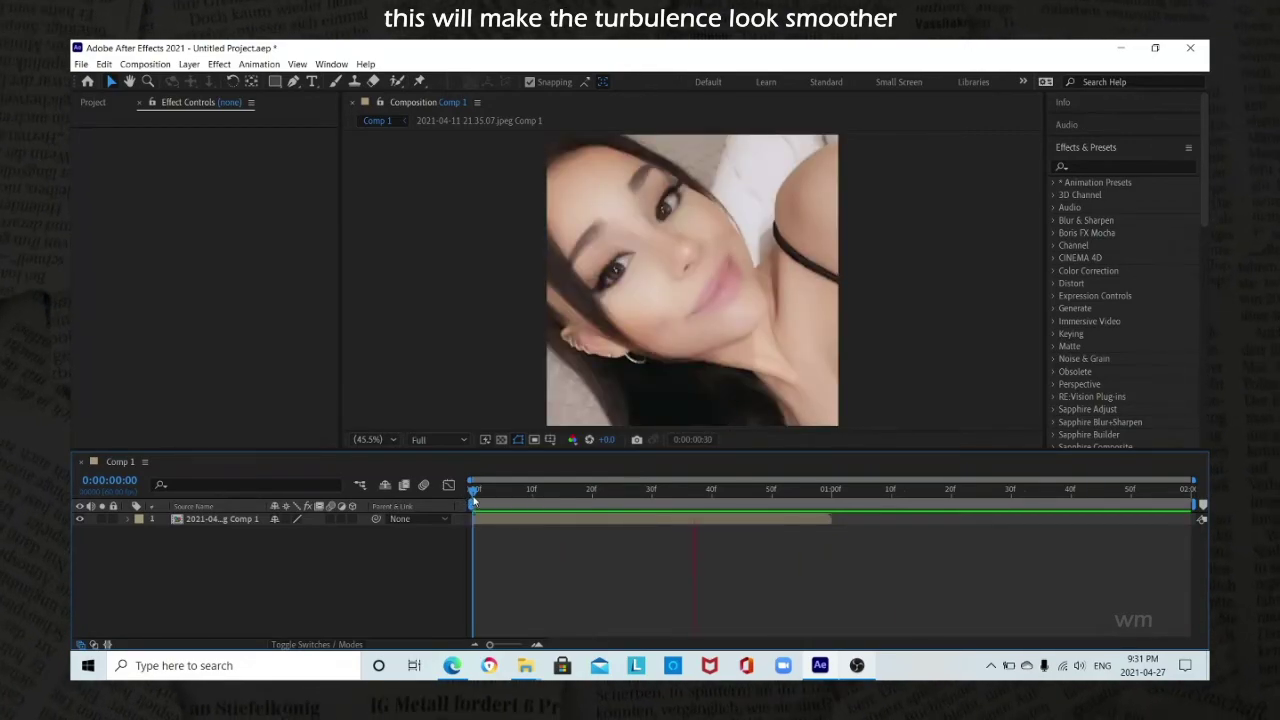
click(190, 65)
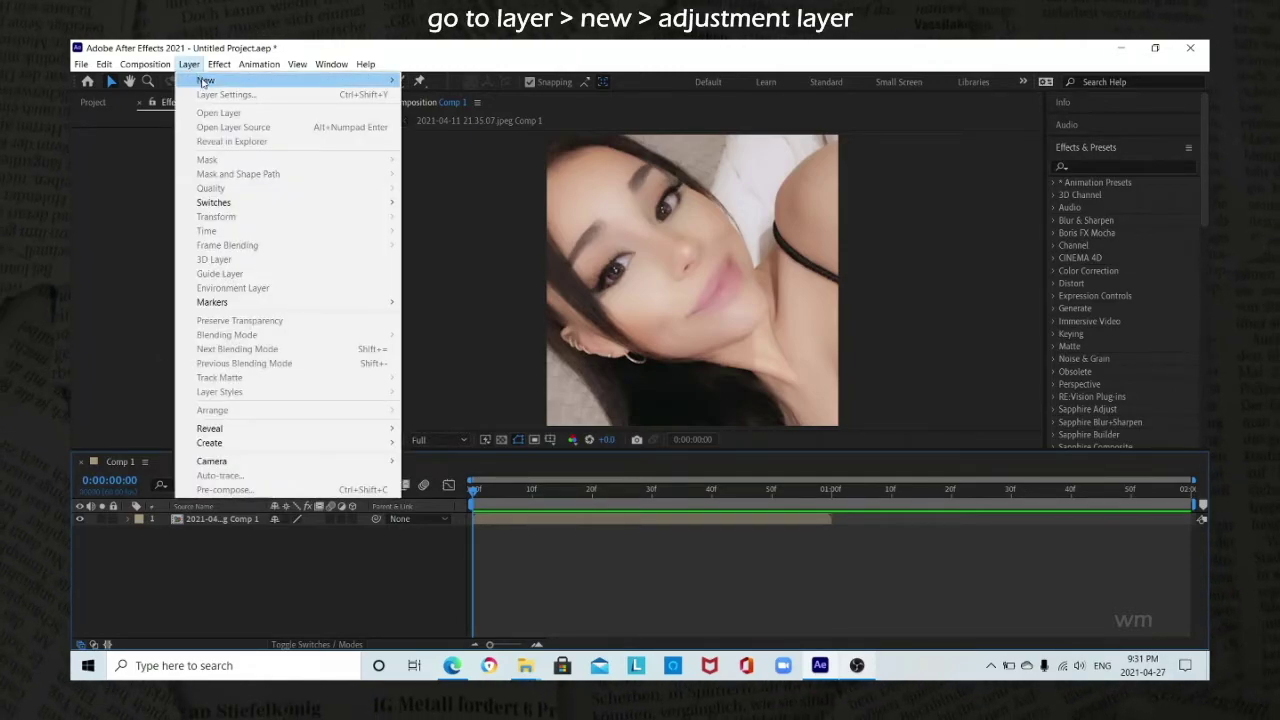
mouse_move(232, 88)
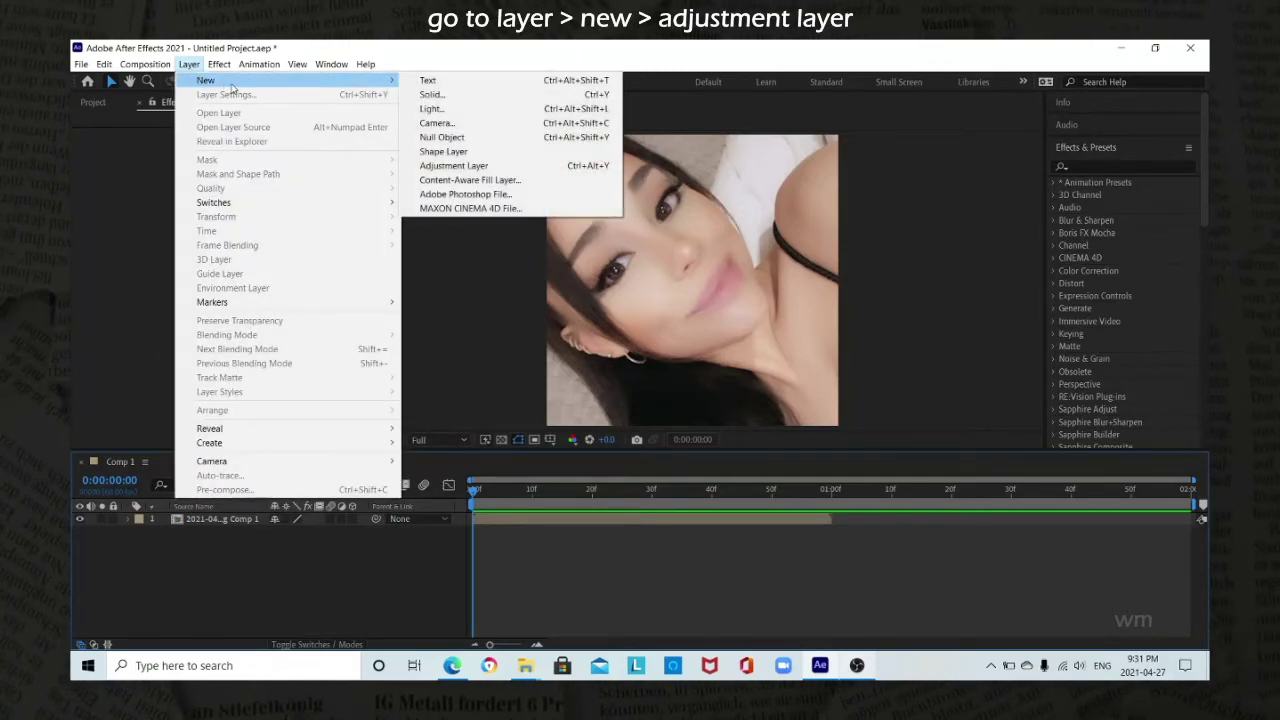
click(453, 166)
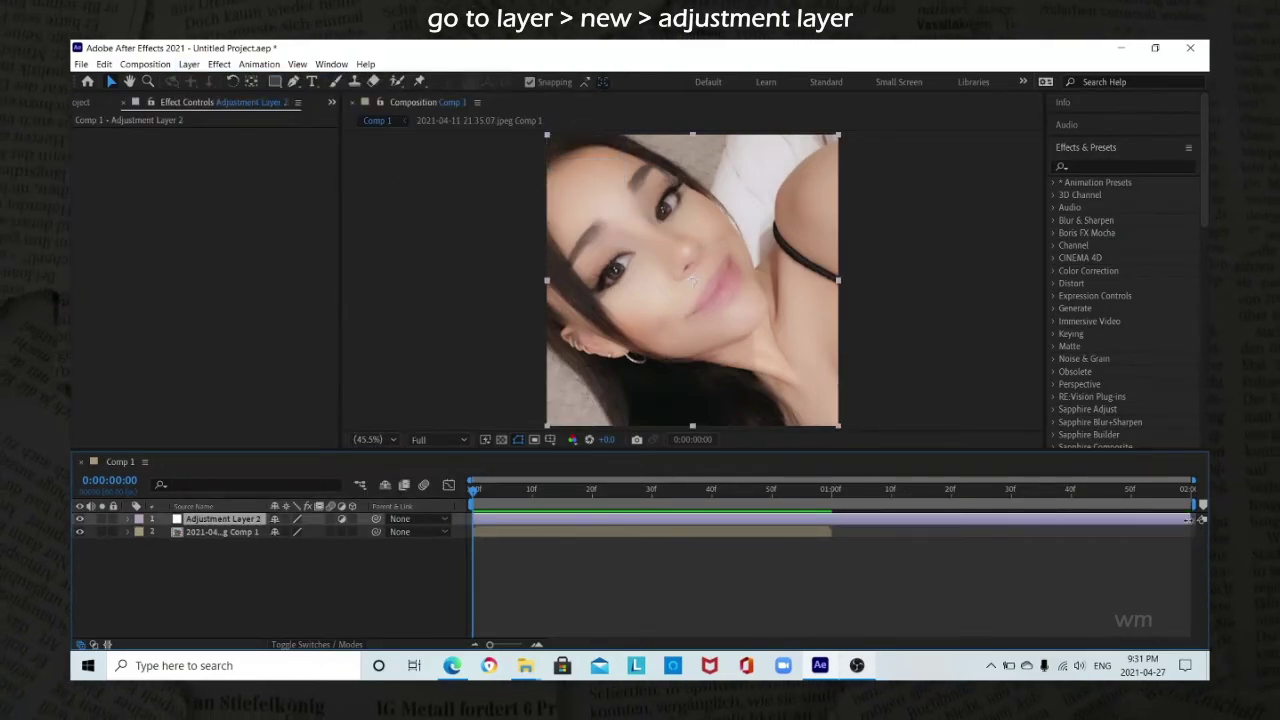
drag(1193, 519, 831, 538)
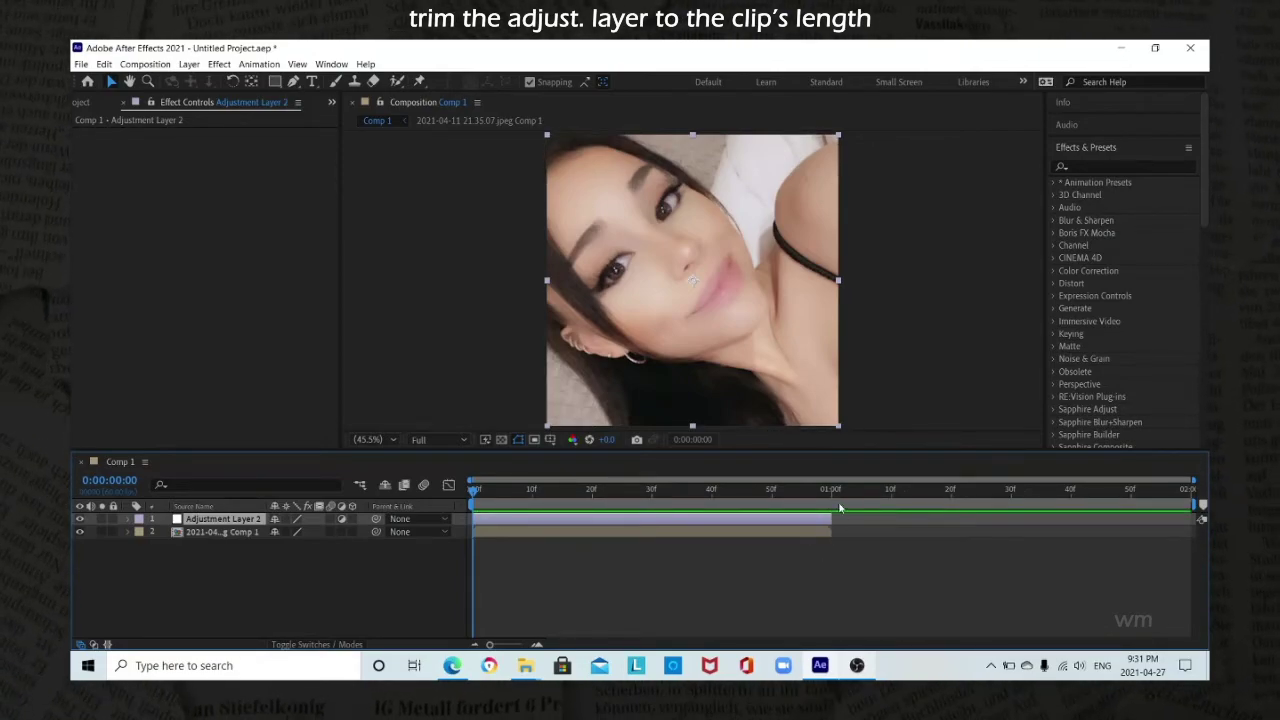
Search 'turbulent' in Effects & Presets and apply Turbulent Displace to the adjustment layer
click(1085, 166)
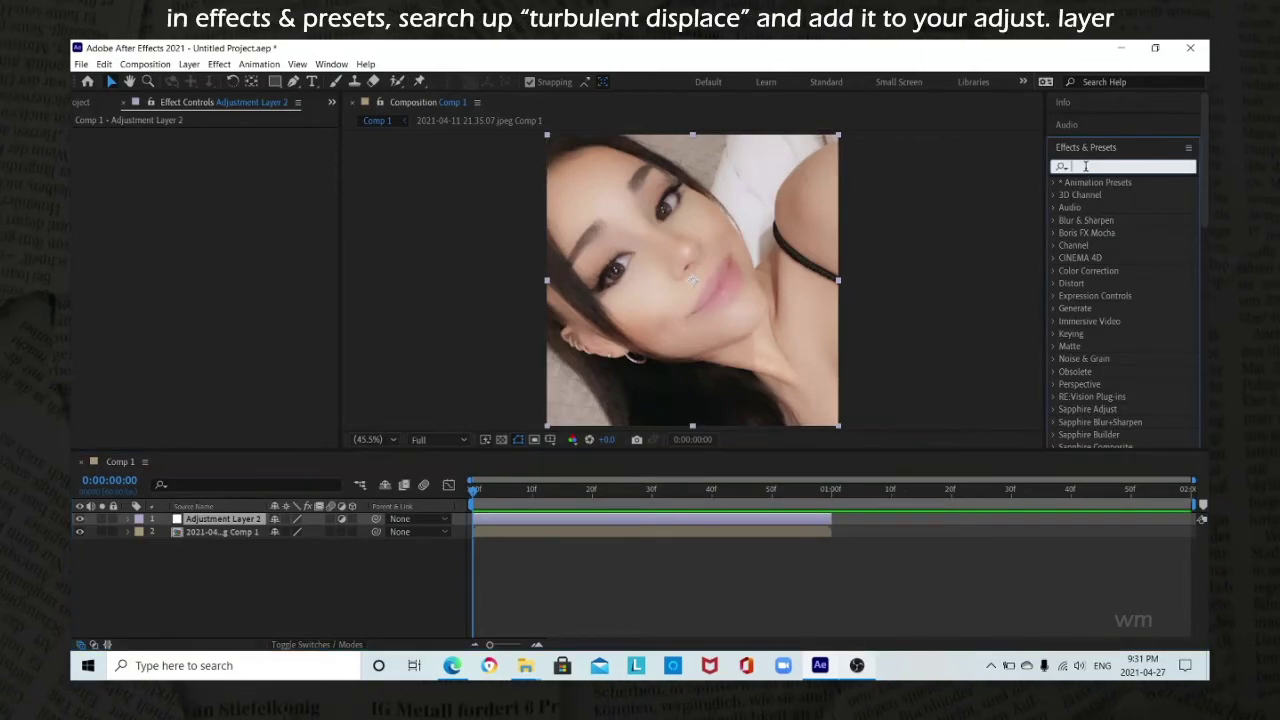
text(turbulent)
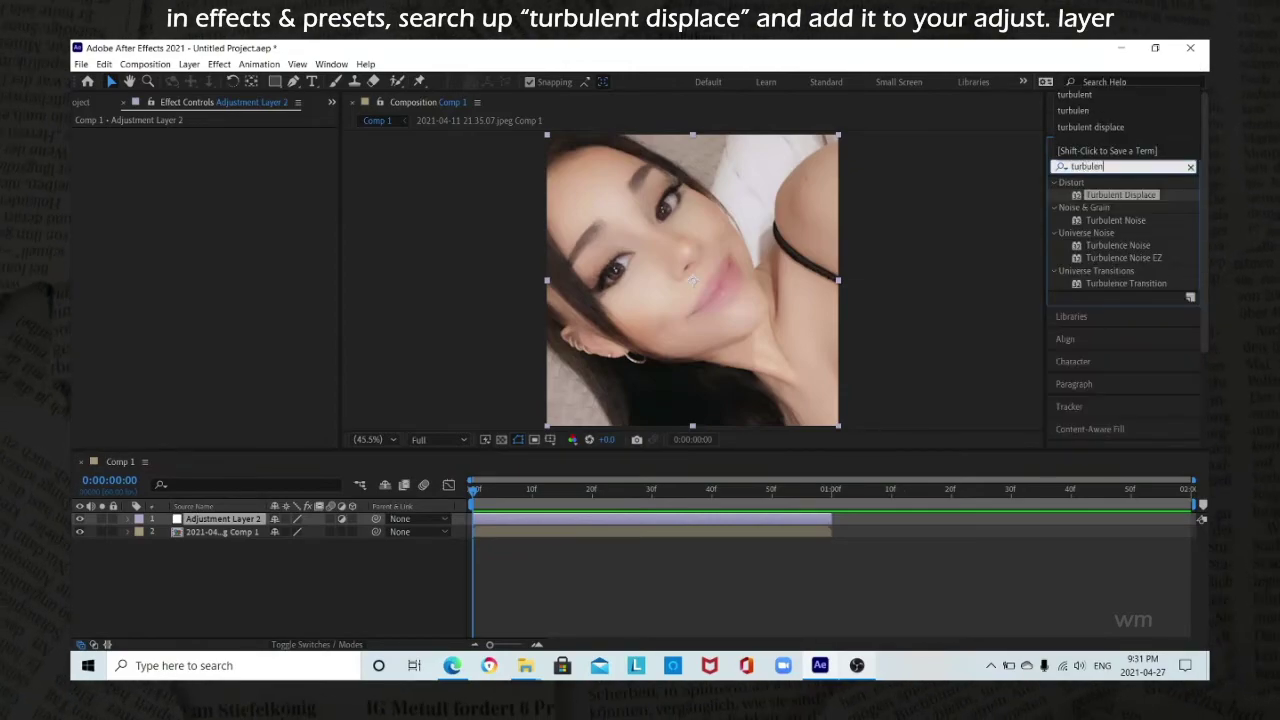
drag(1147, 201, 762, 523)
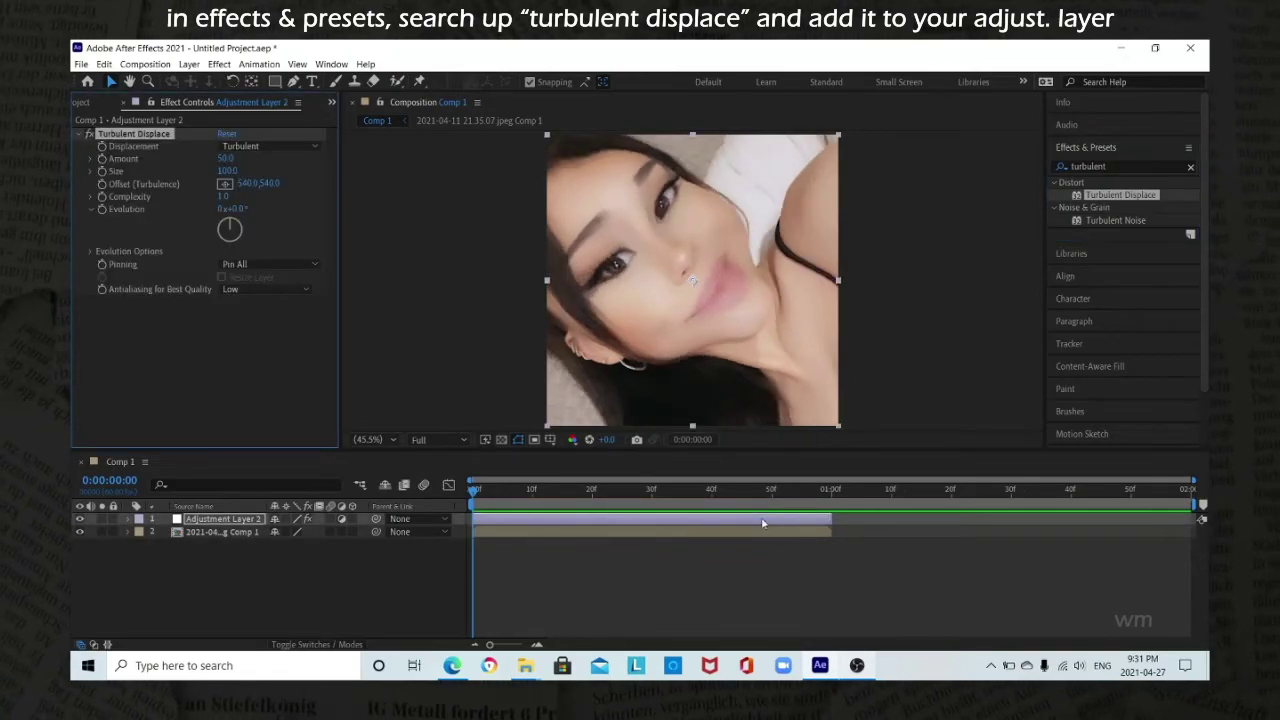
Set starting keyframes for Turbulent Displace at Size 70 and Amount 80
click(229, 171)
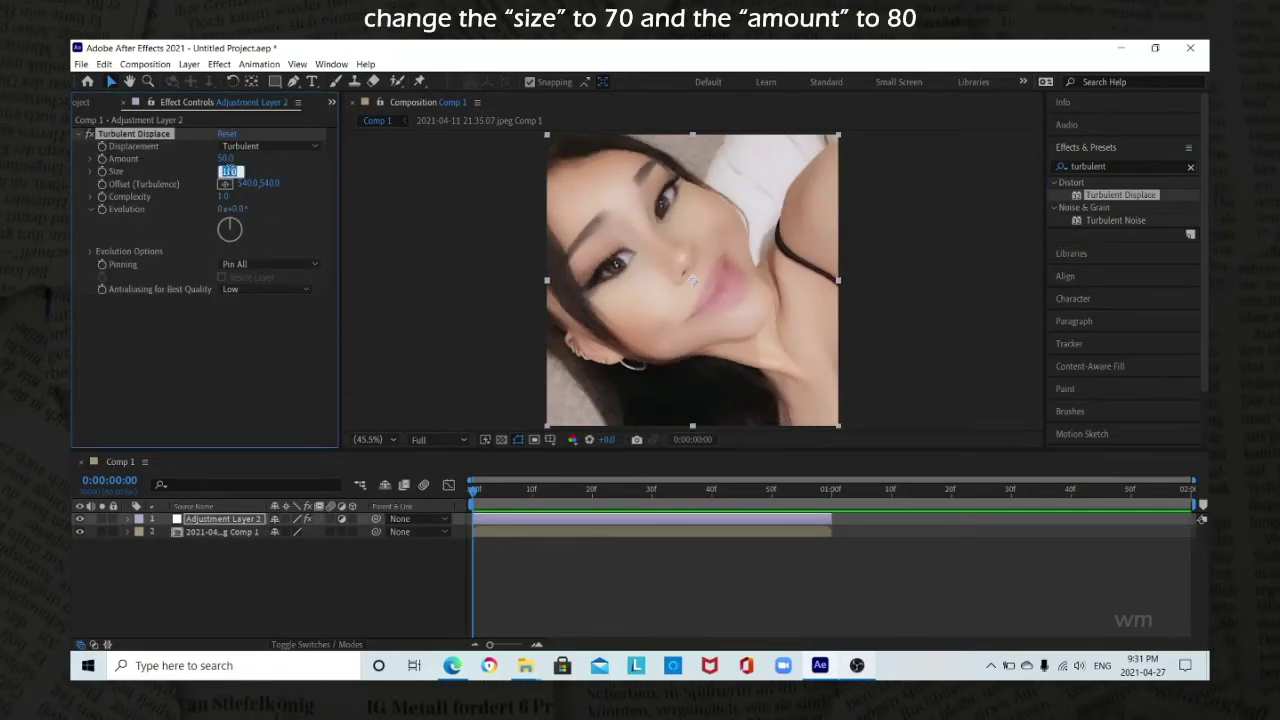
text(70)
key(Return)
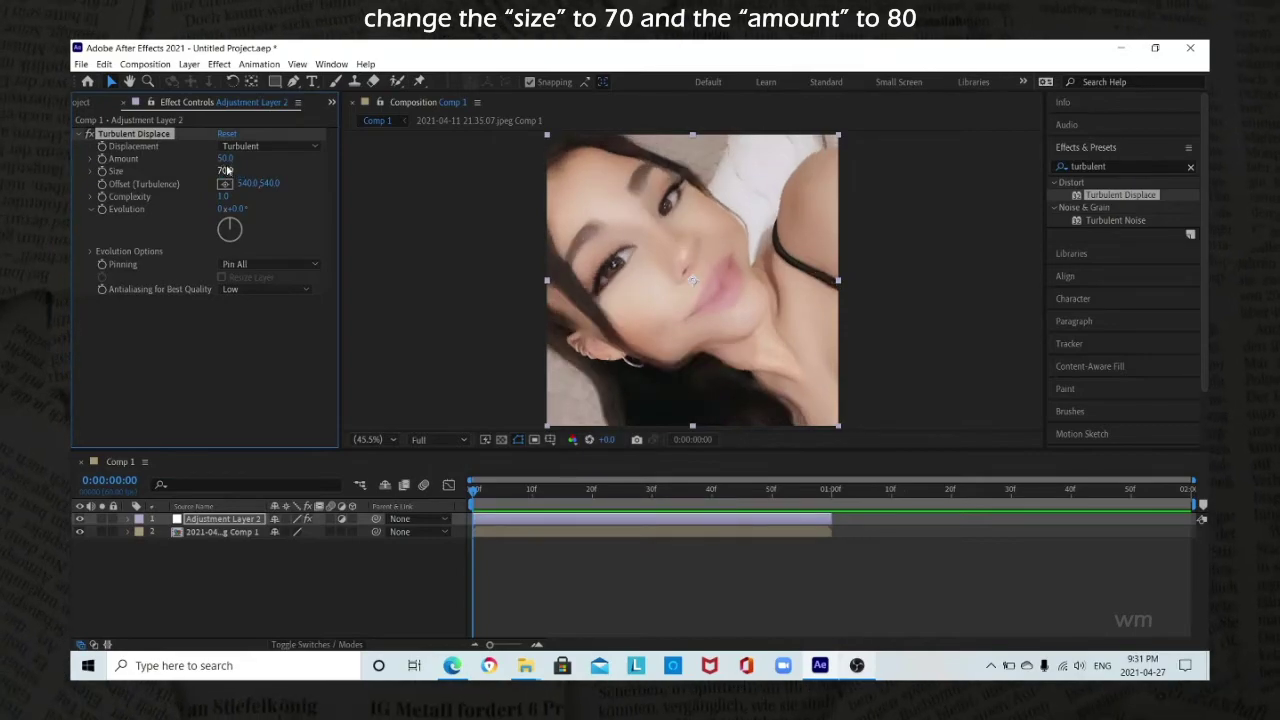
click(225, 159)
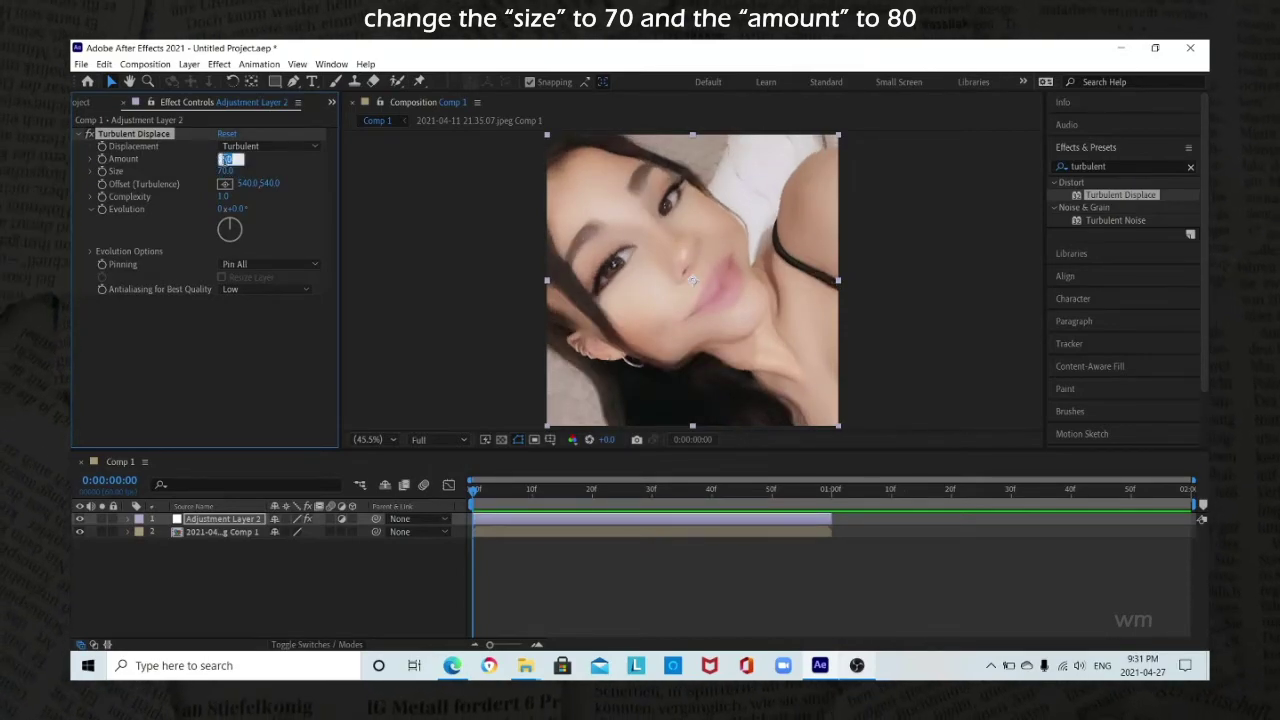
text(80)
key(Return)
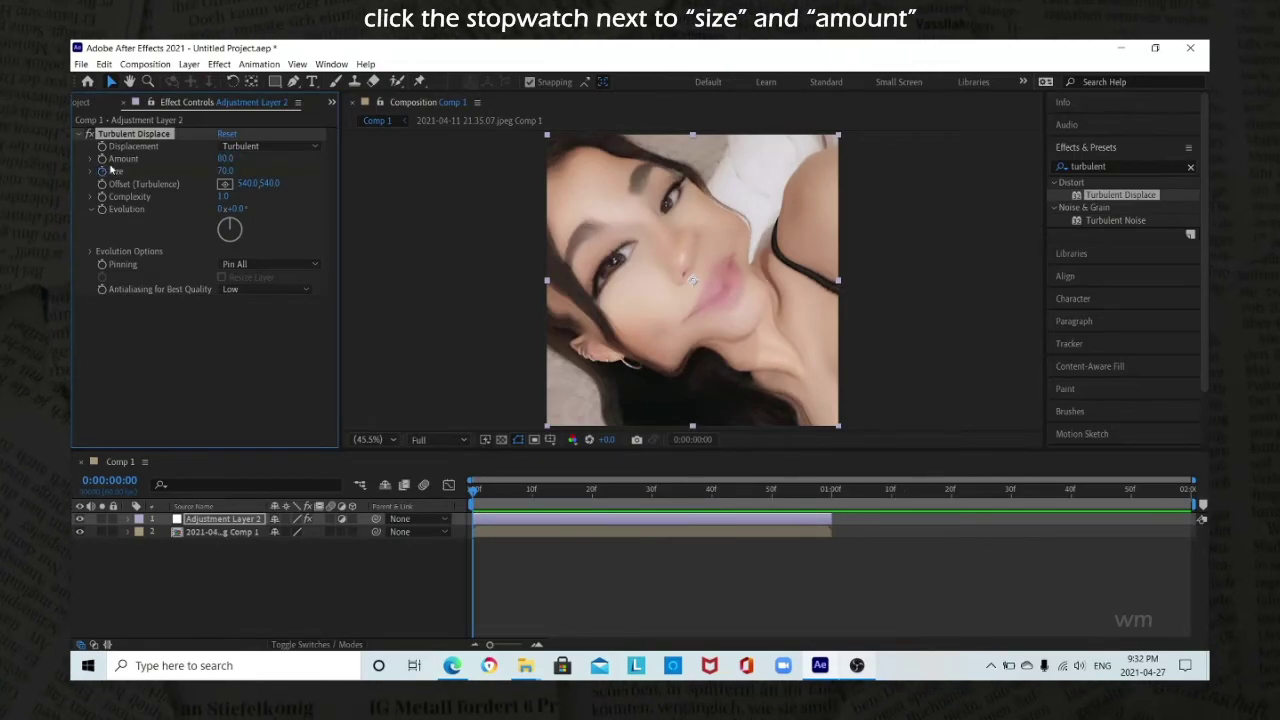
click(102, 159)
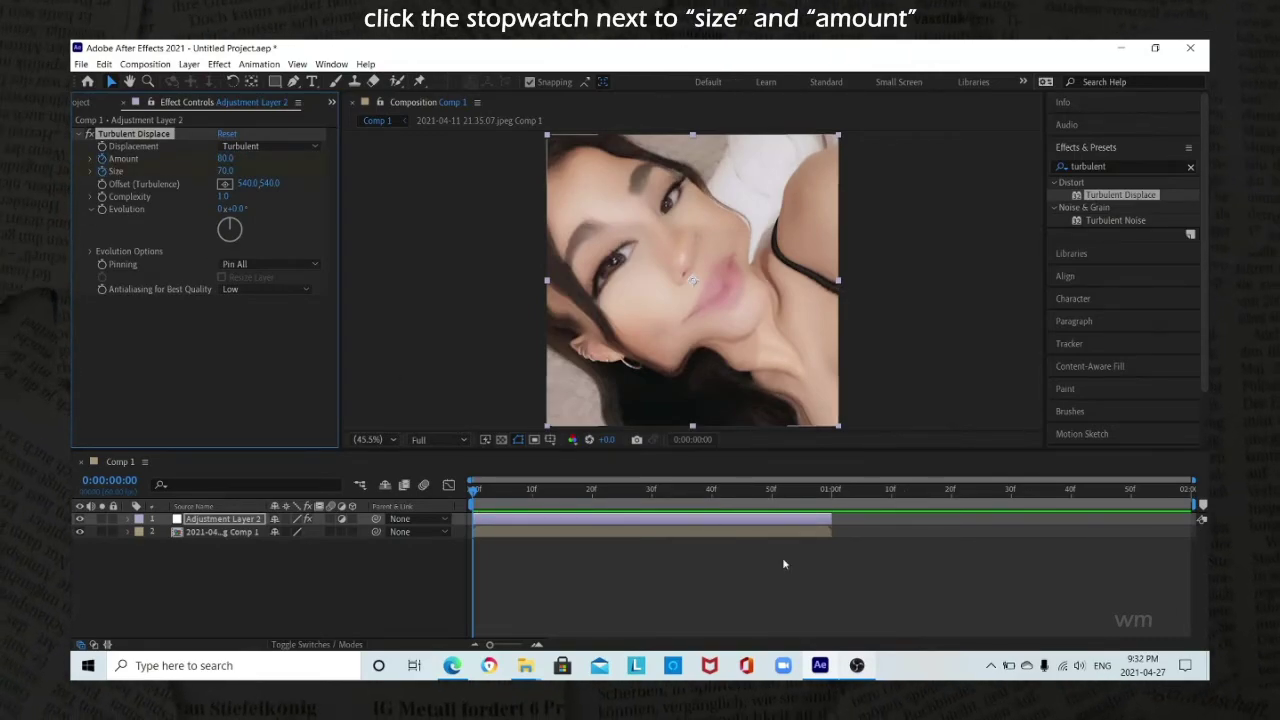
Keyframe Size 400 and Amount 0 at 0:00:01:35, then return to 0:00:00:59
click(1043, 490)
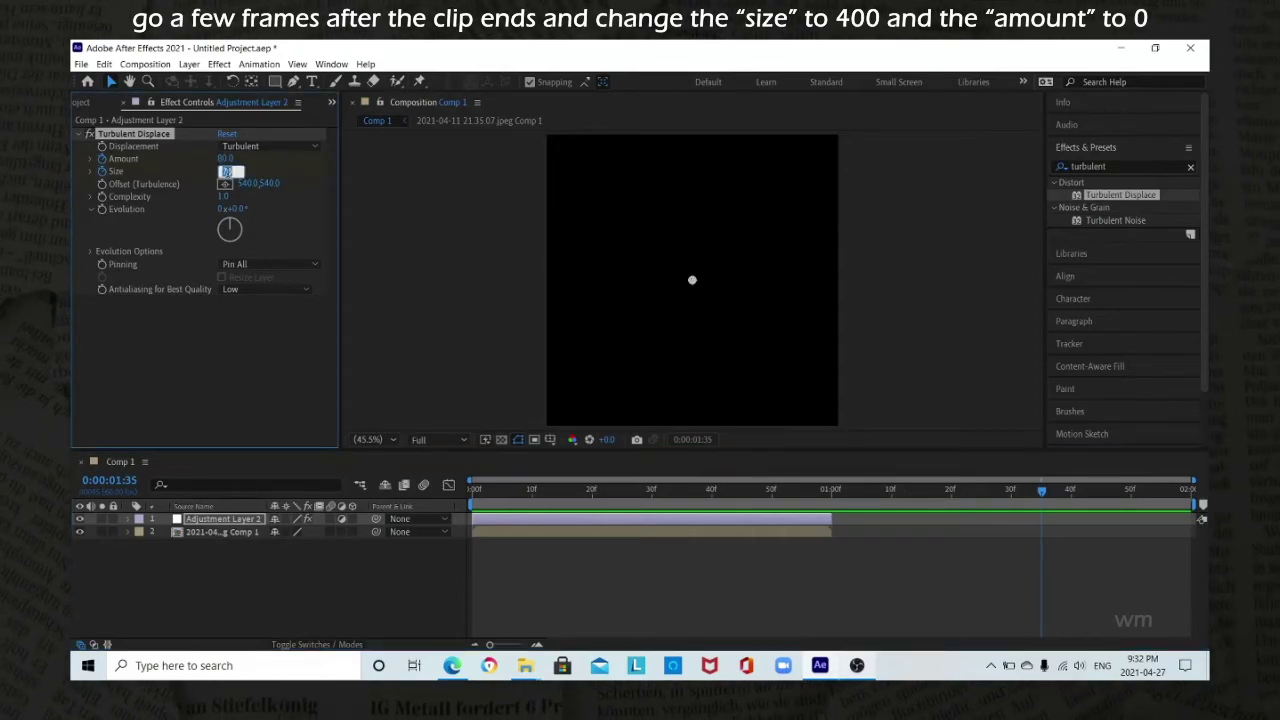
text(400)
click(227, 158)
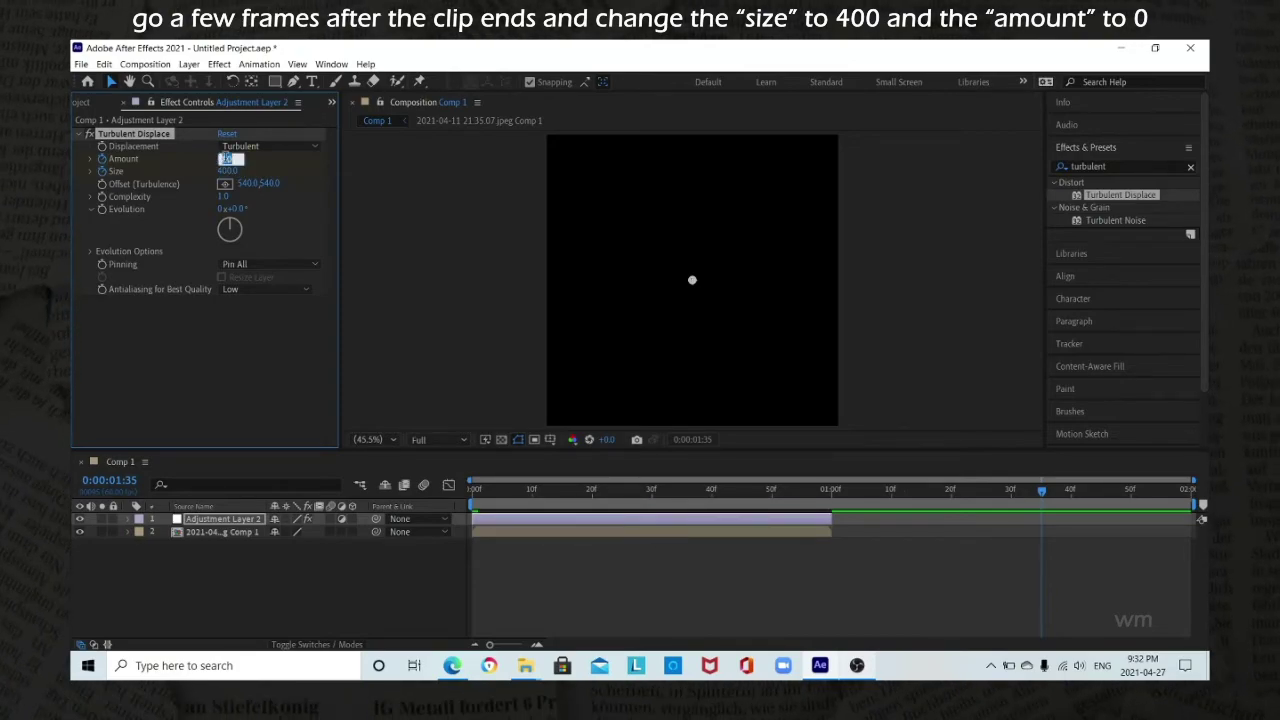
text(0)
key(Return)
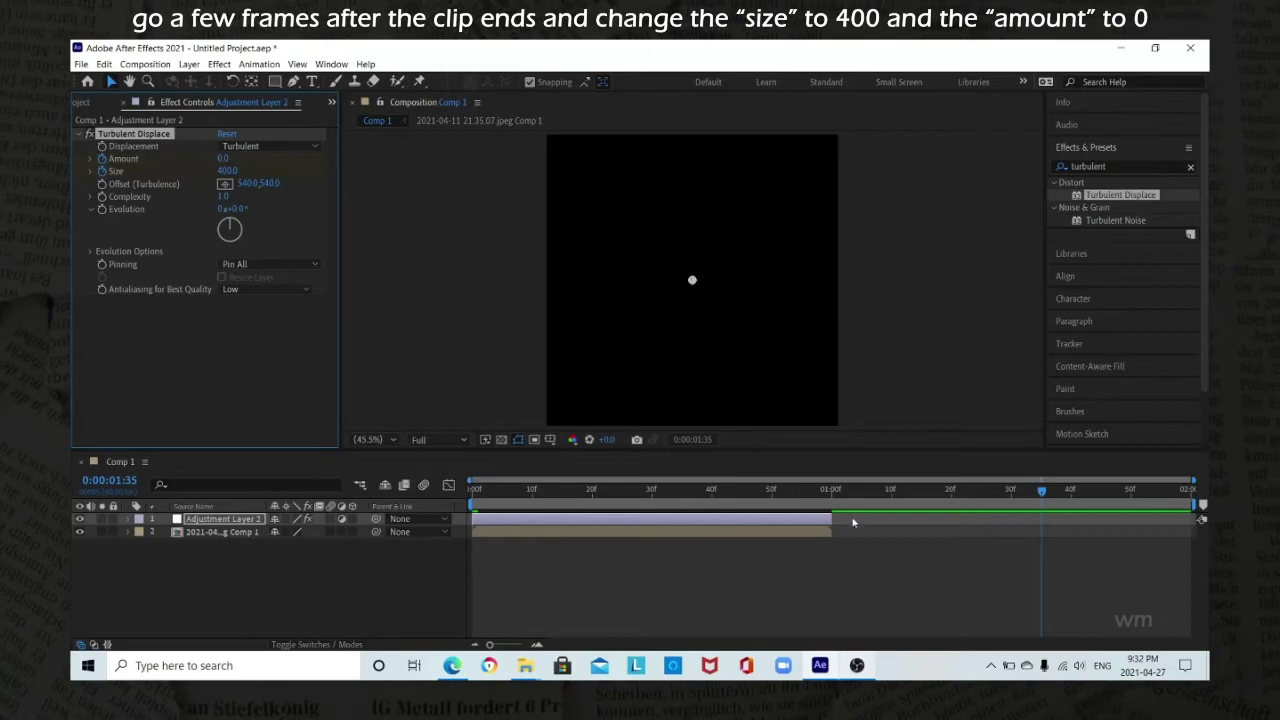
click(827, 491)
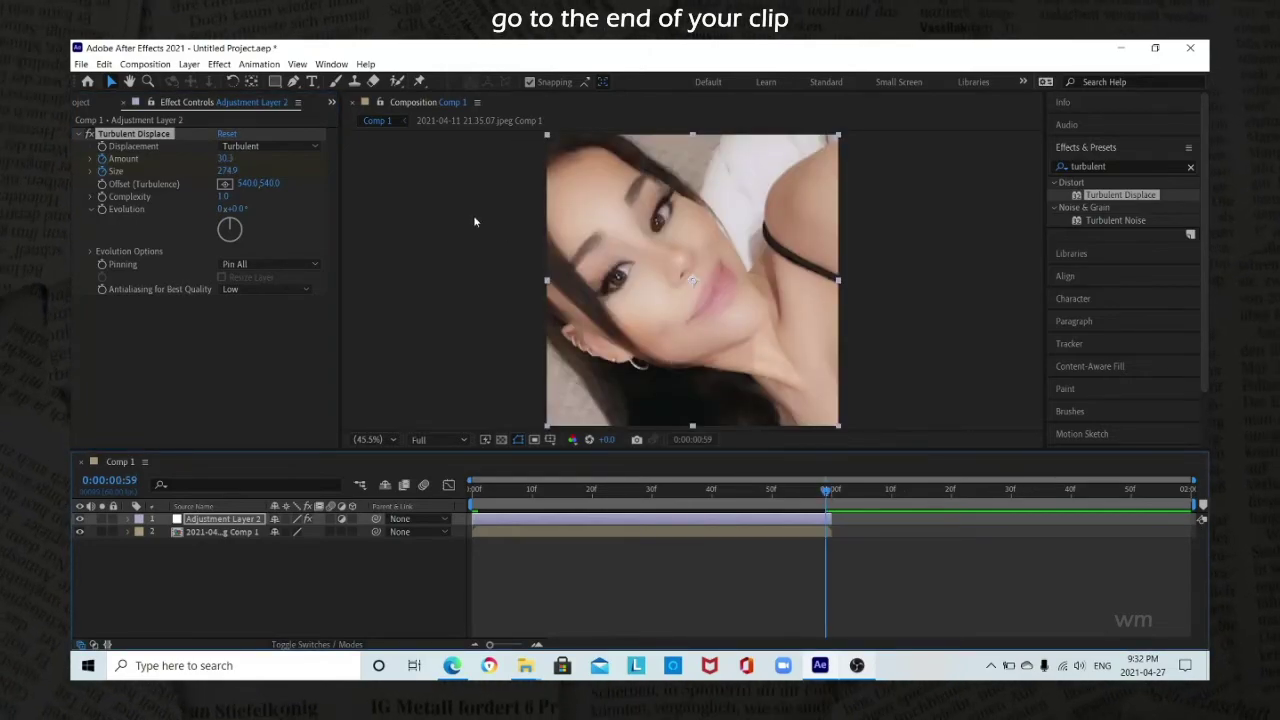
Set Comp 1's duration to 0:00:01:00 in Composition Settings and return to frame 0
click(145, 64)
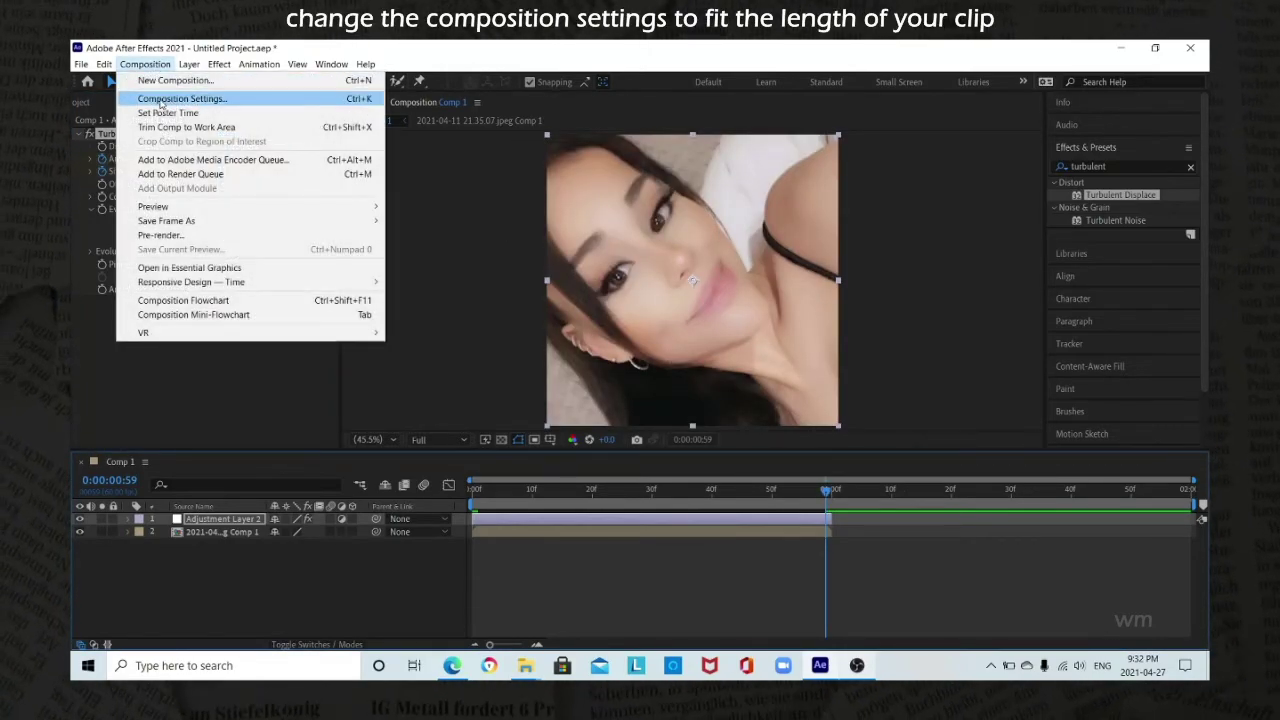
click(190, 99)
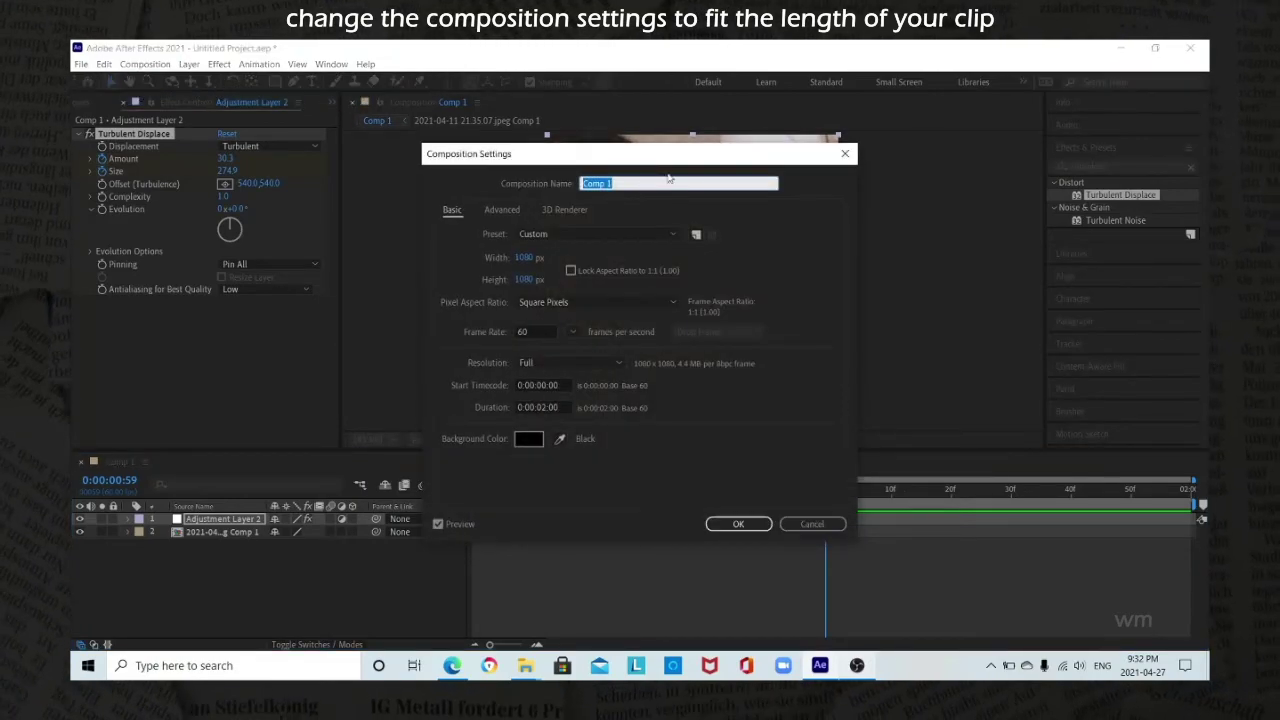
click(541, 407)
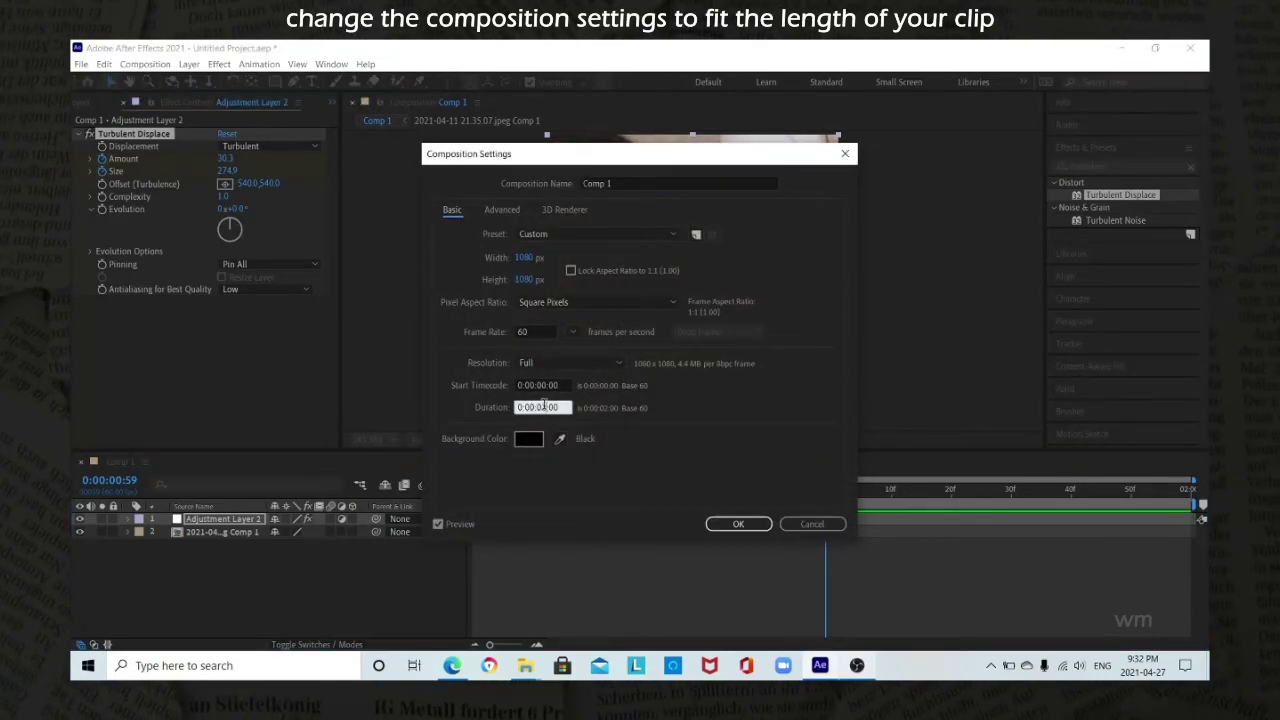
text(100)
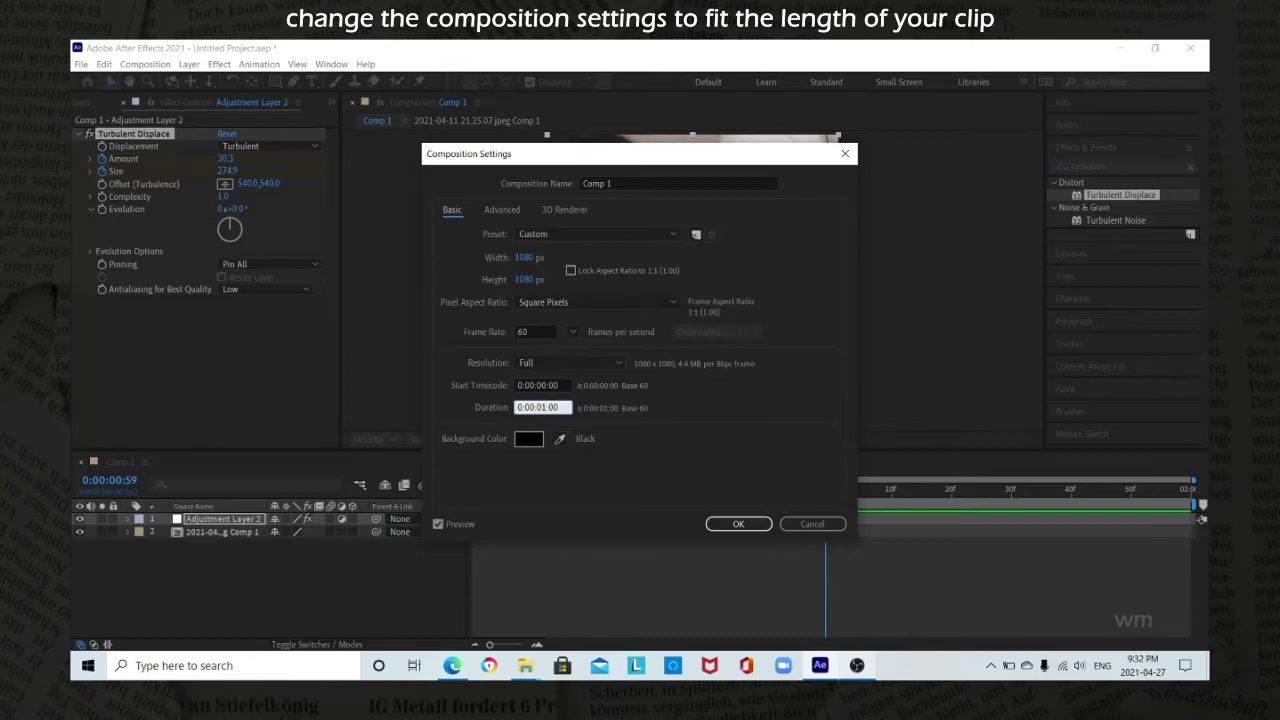
key(Return)
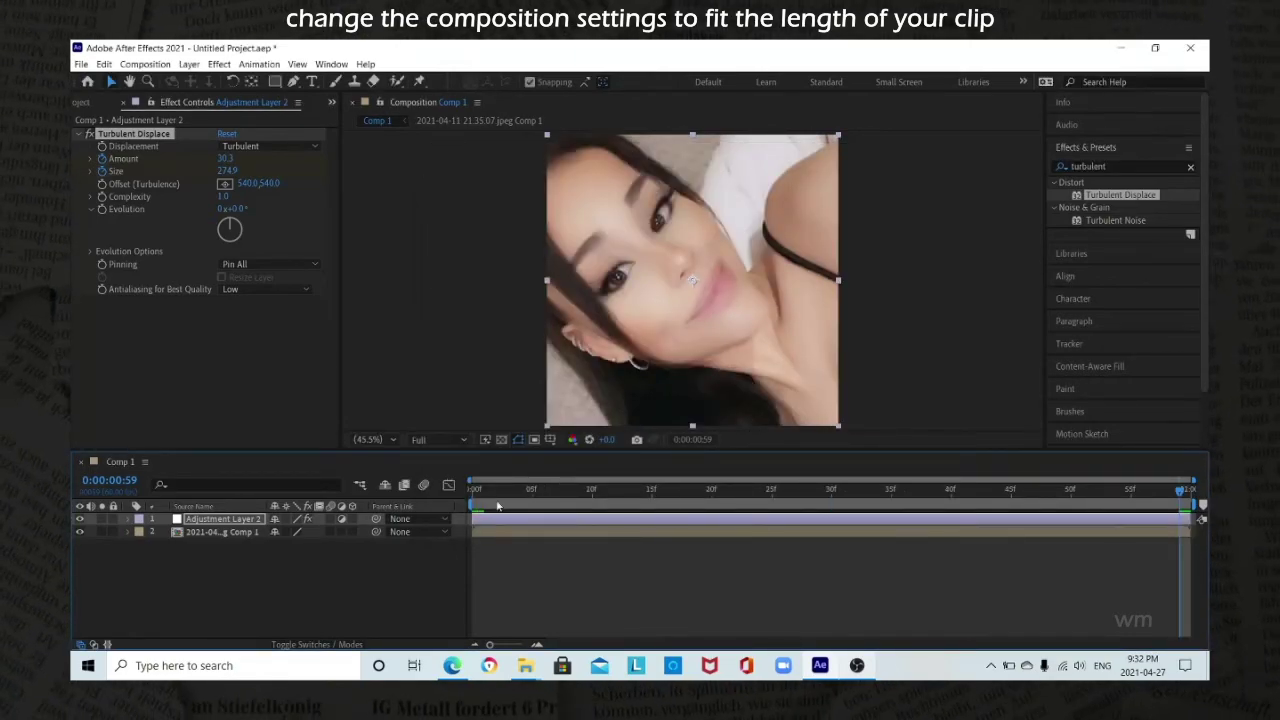
click(476, 493)
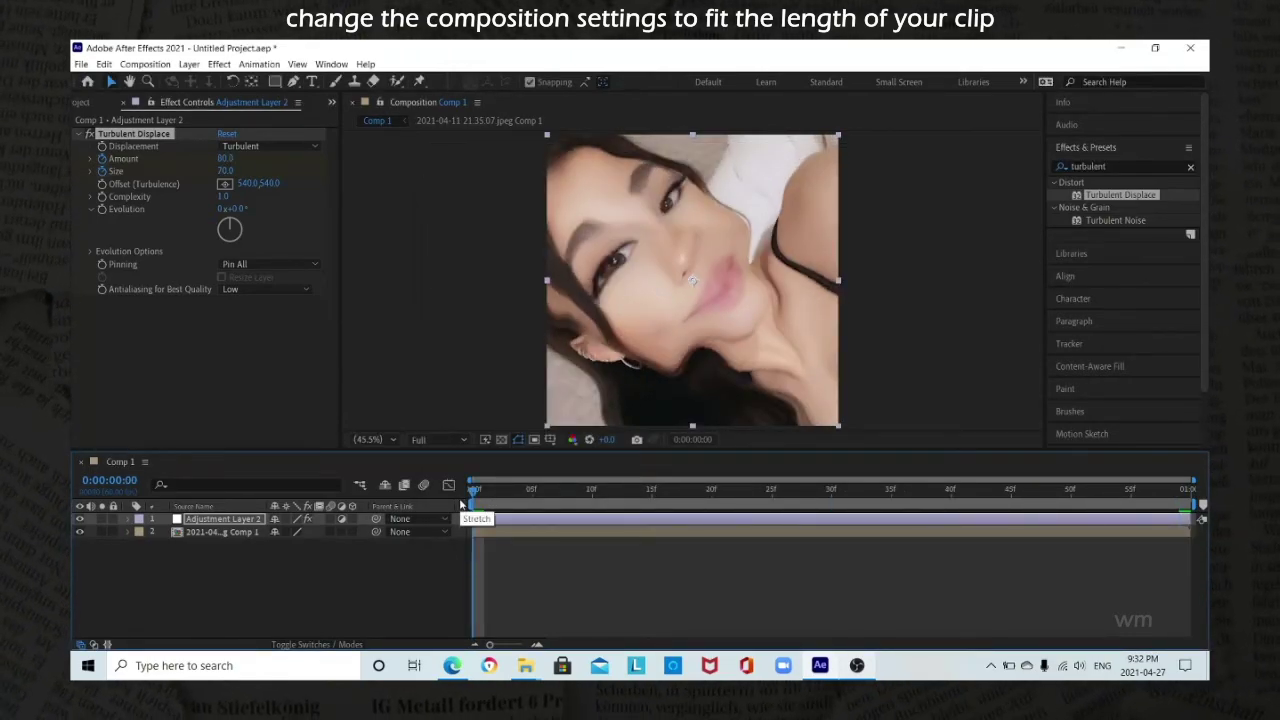
Play a RAM preview of Comp 1 showing the photo warped by Turbulent Displace
key(space)
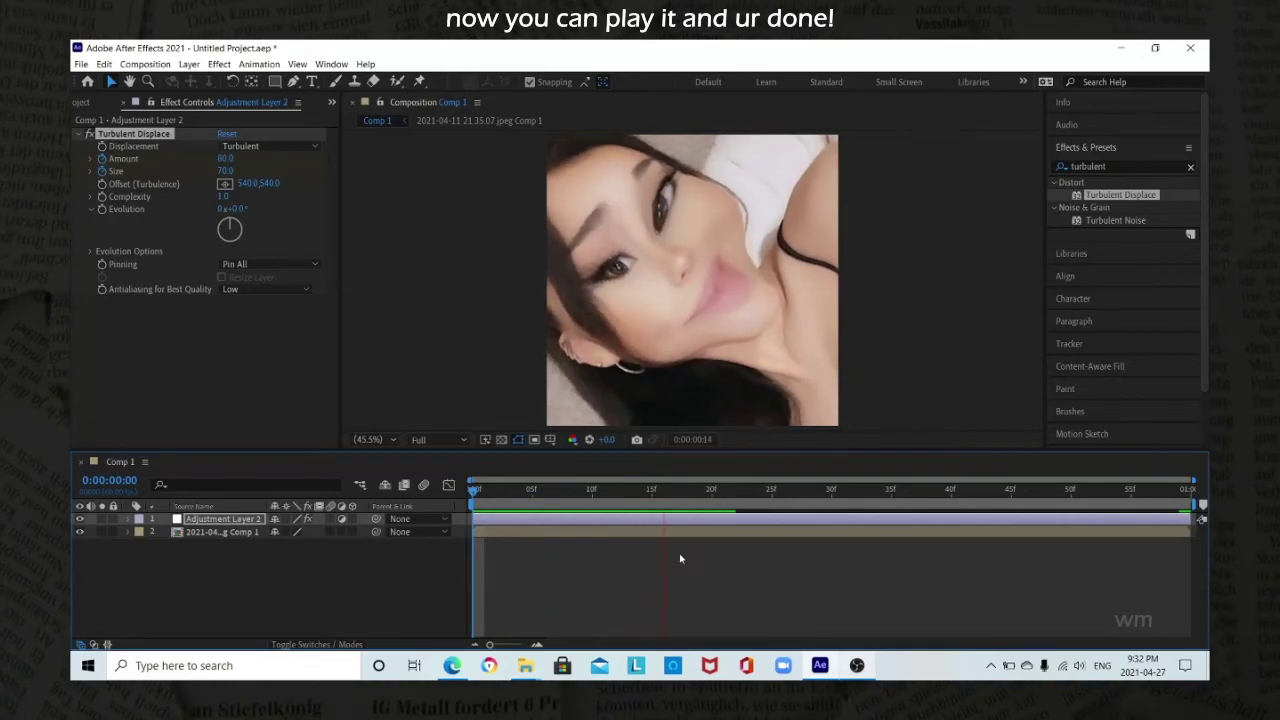